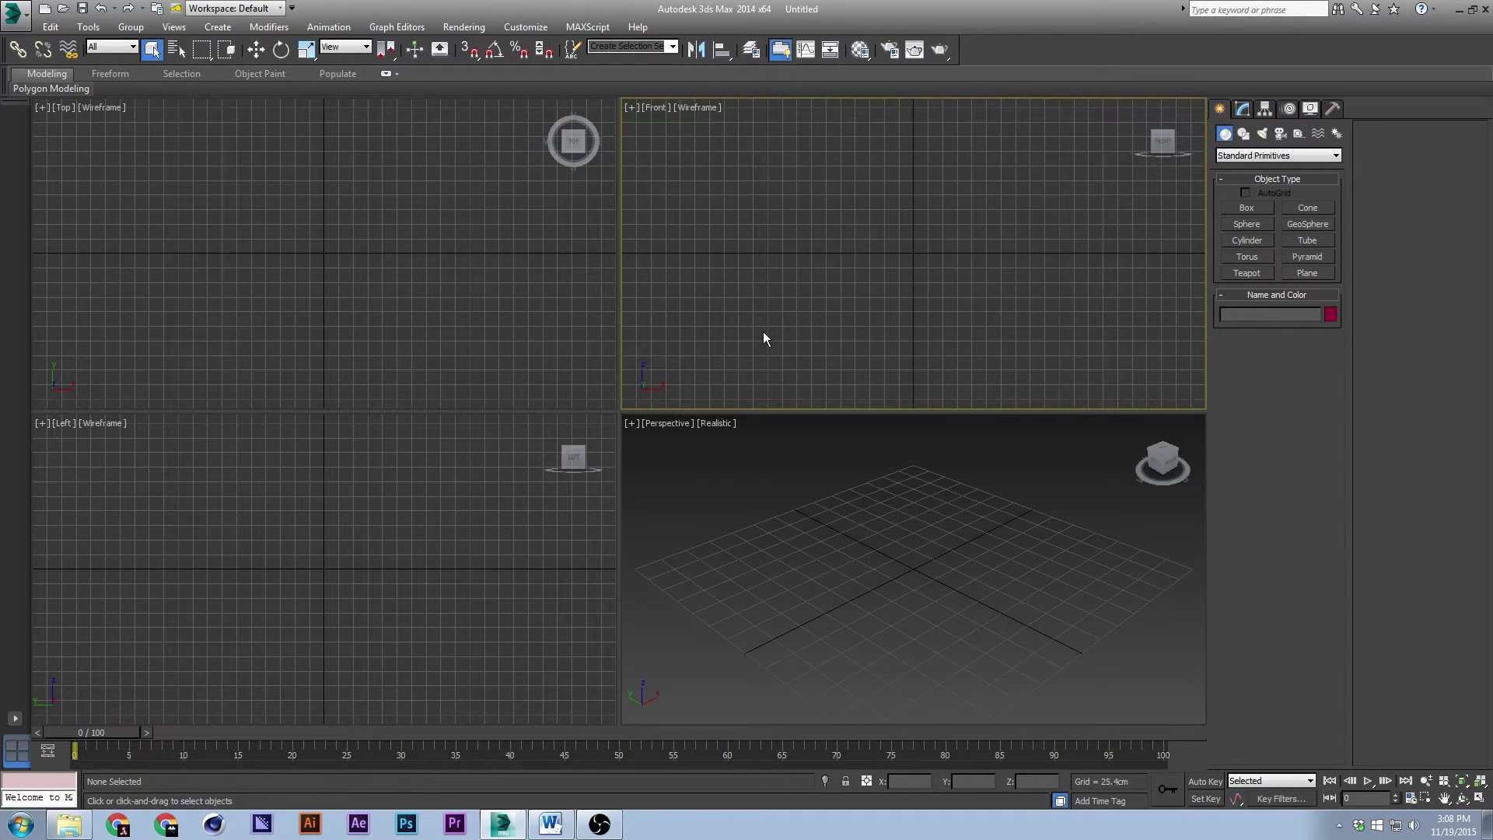
Step: Look through the keyboard shortcut list in the Customize User Interface dialog at the Curve Editor commands, and close the dialog
click(517, 28)
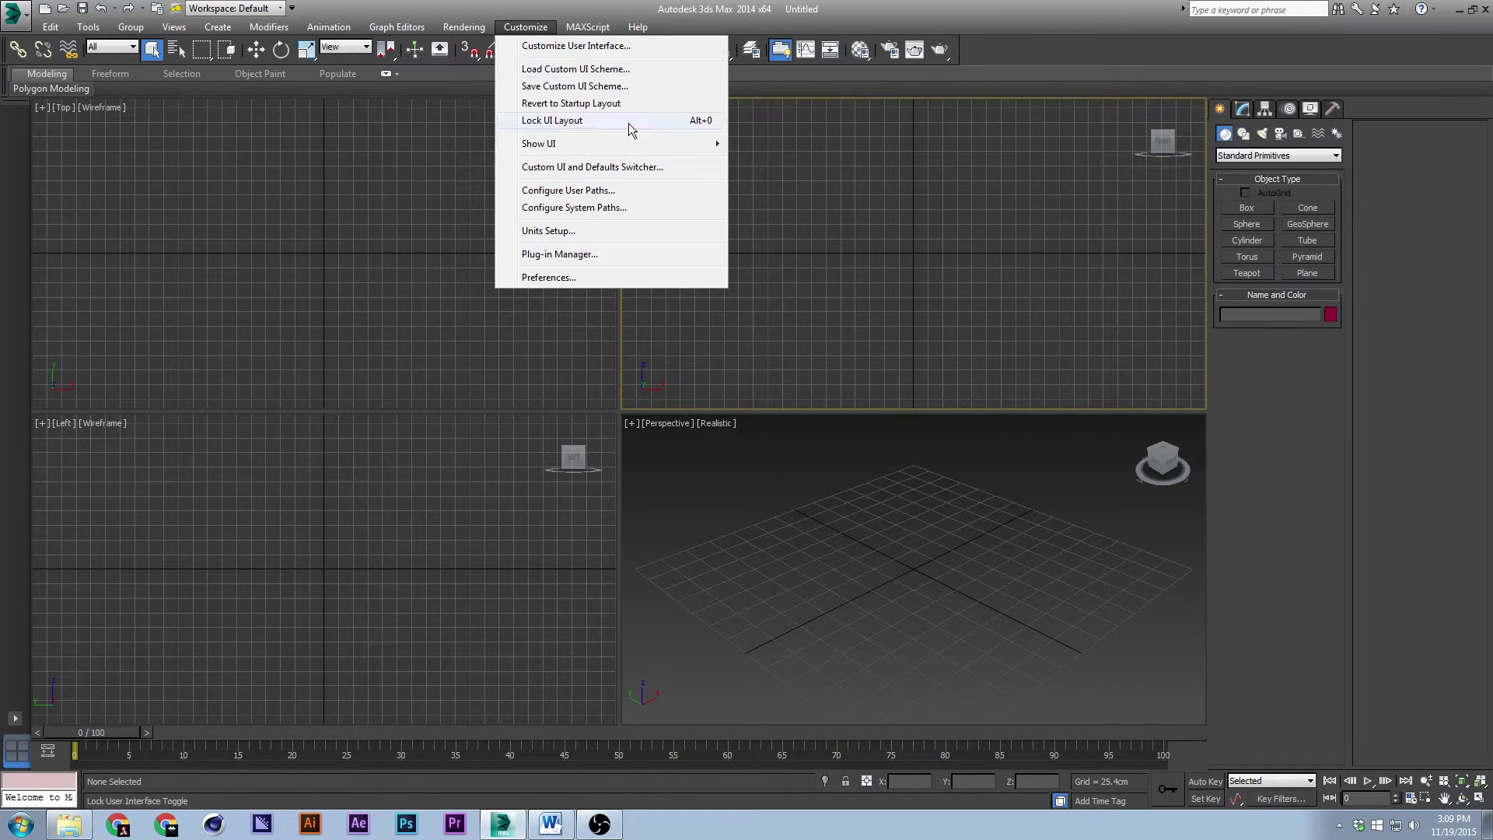
click(598, 46)
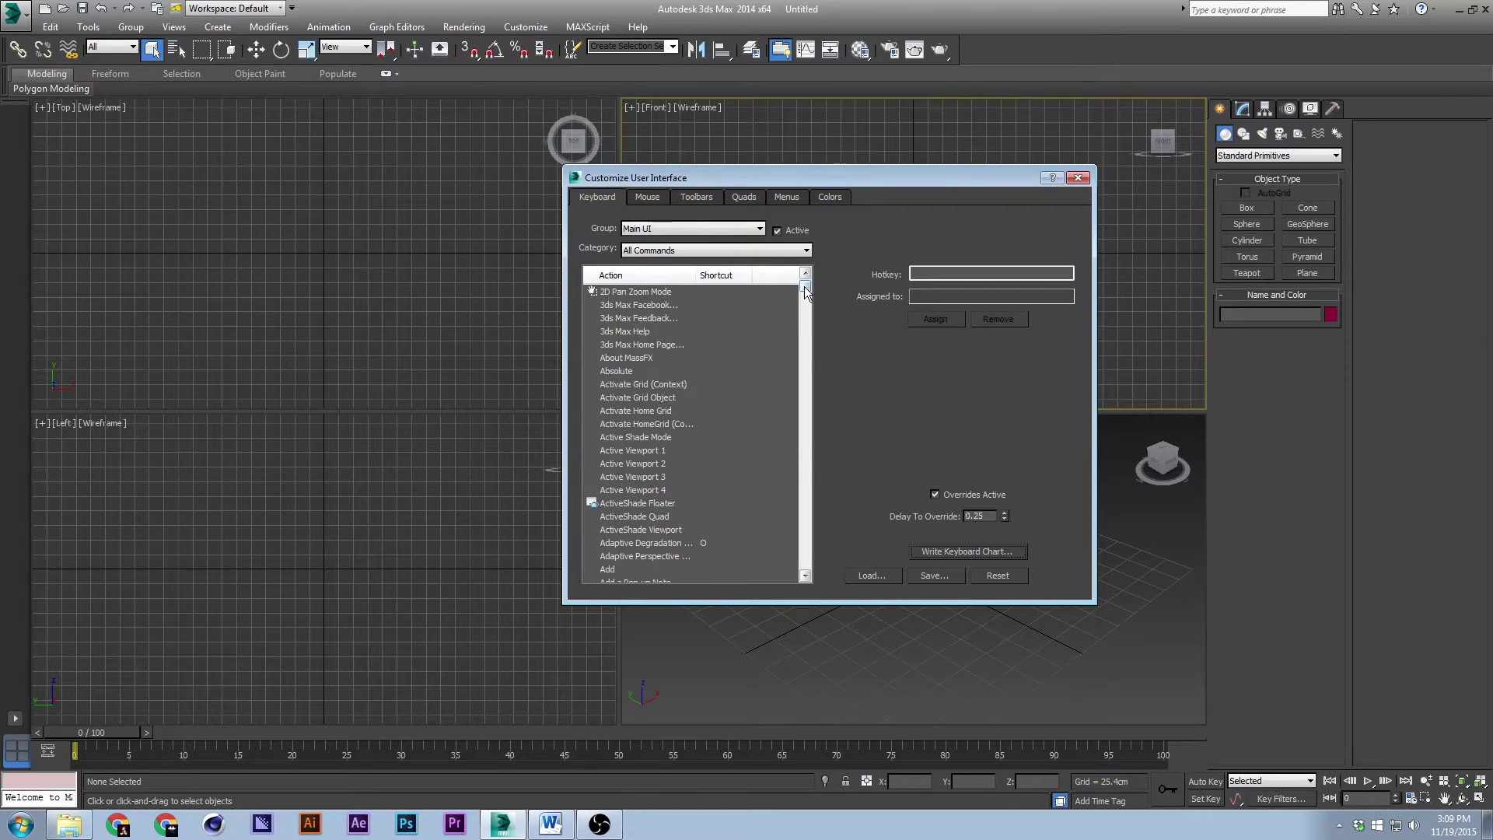
drag(804, 286, 807, 332)
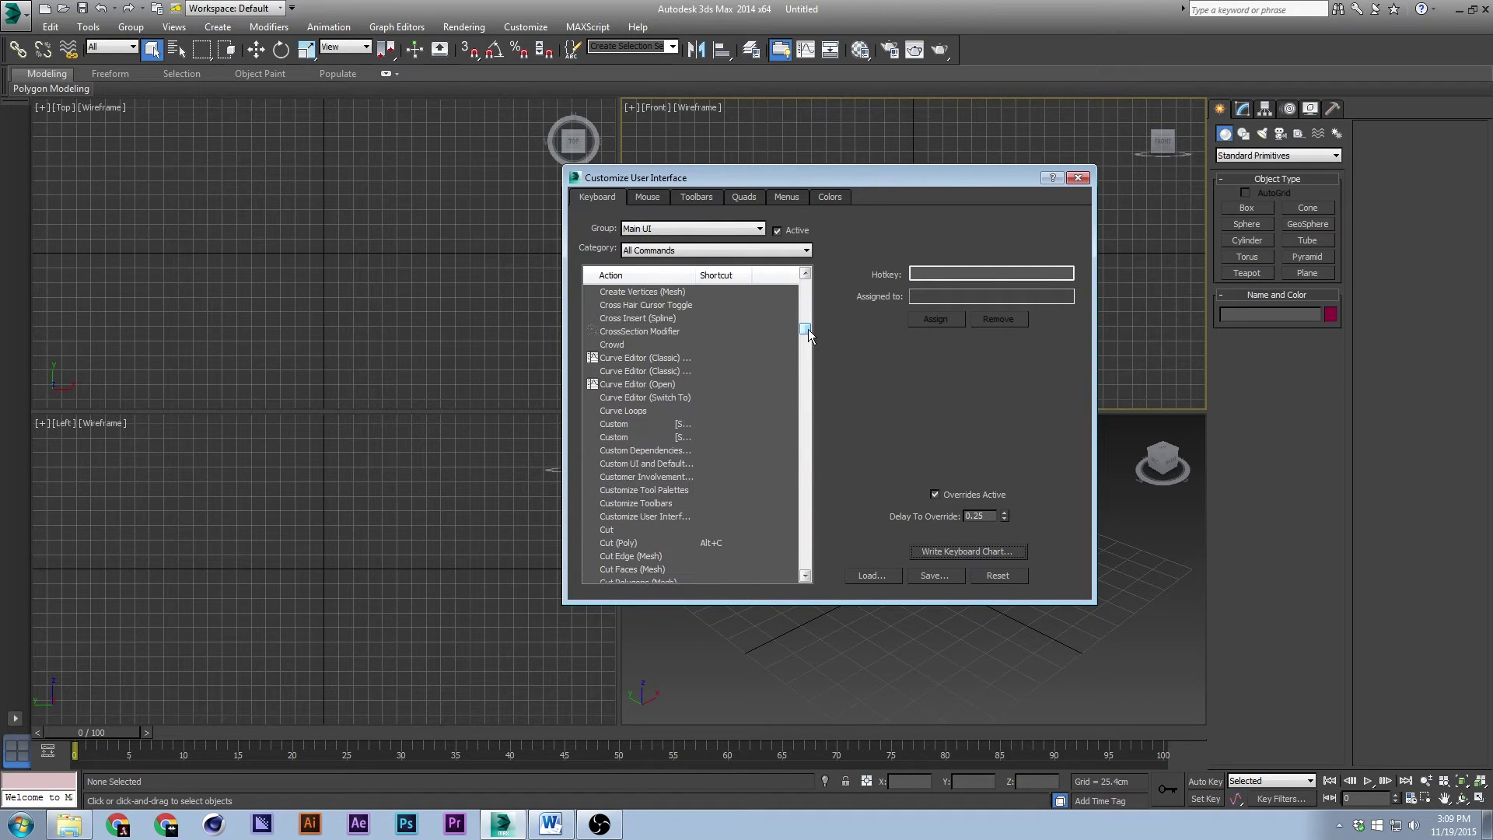
click(695, 358)
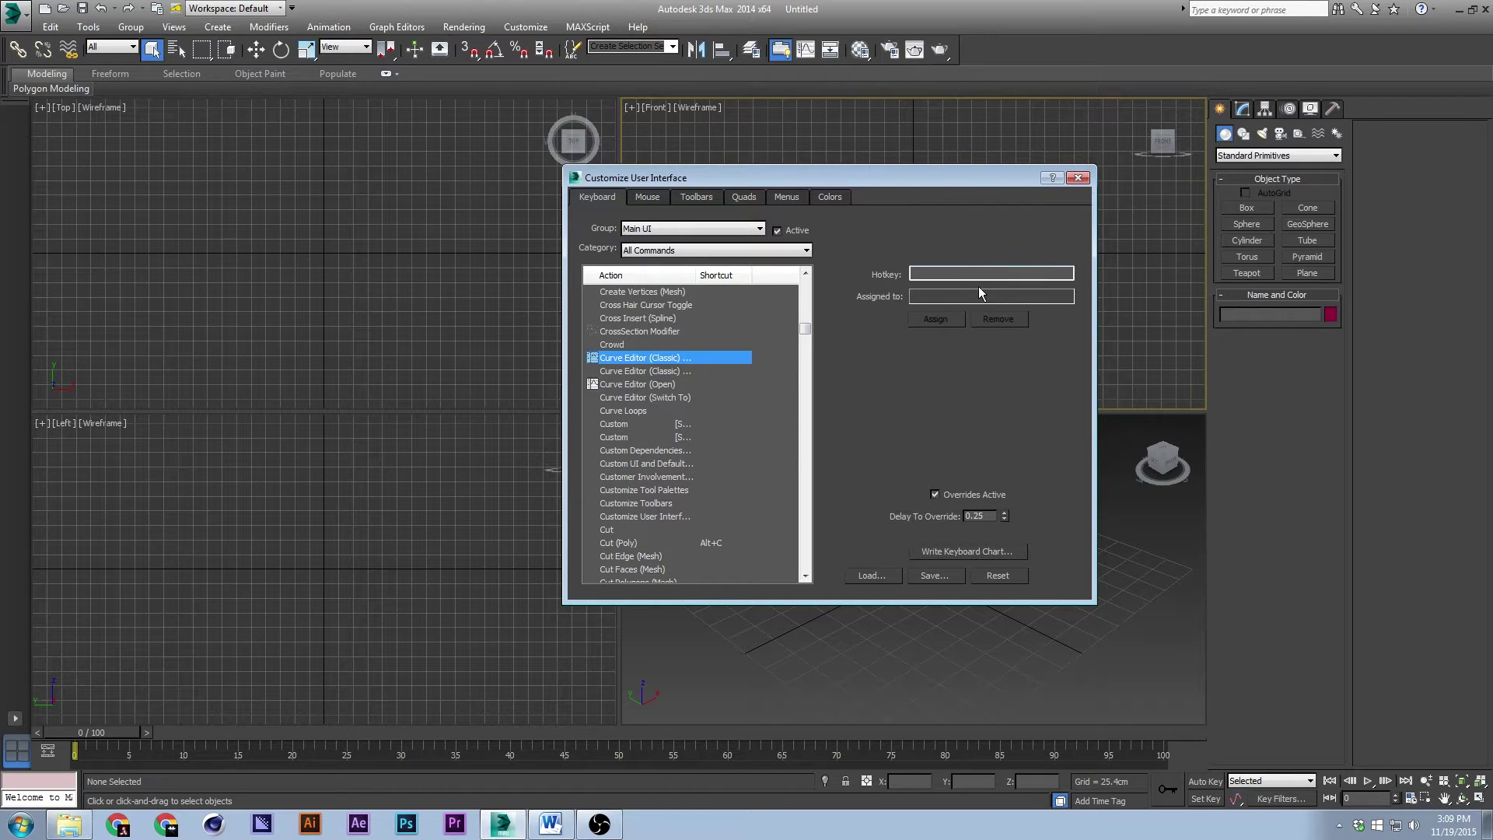
click(1080, 177)
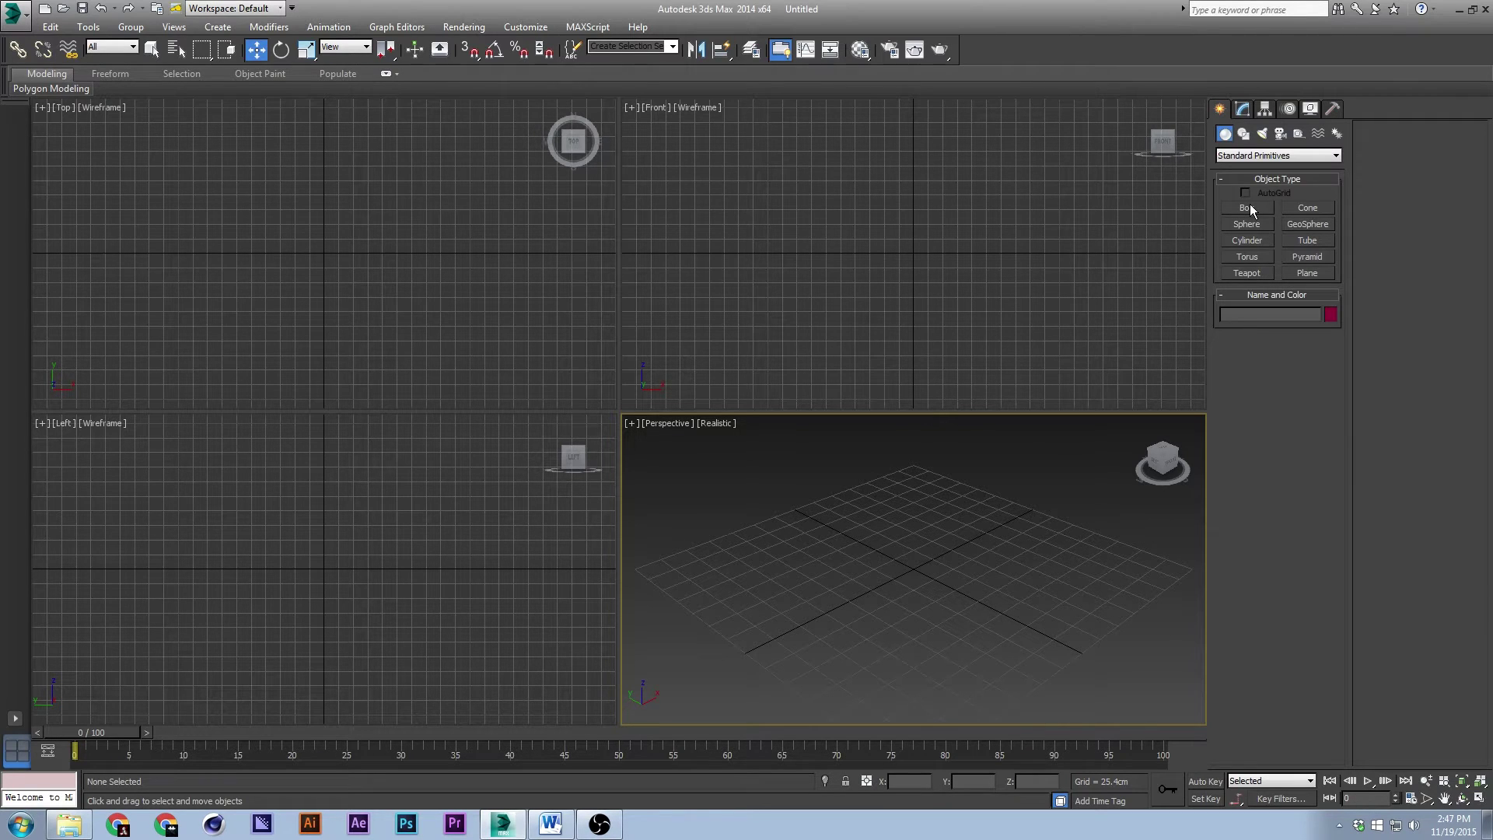
Step: Create a box about 192 cm long, 156 cm wide and 132 cm high near the grid's centre in the Perspective viewport
click(1248, 208)
drag(887, 518, 905, 663)
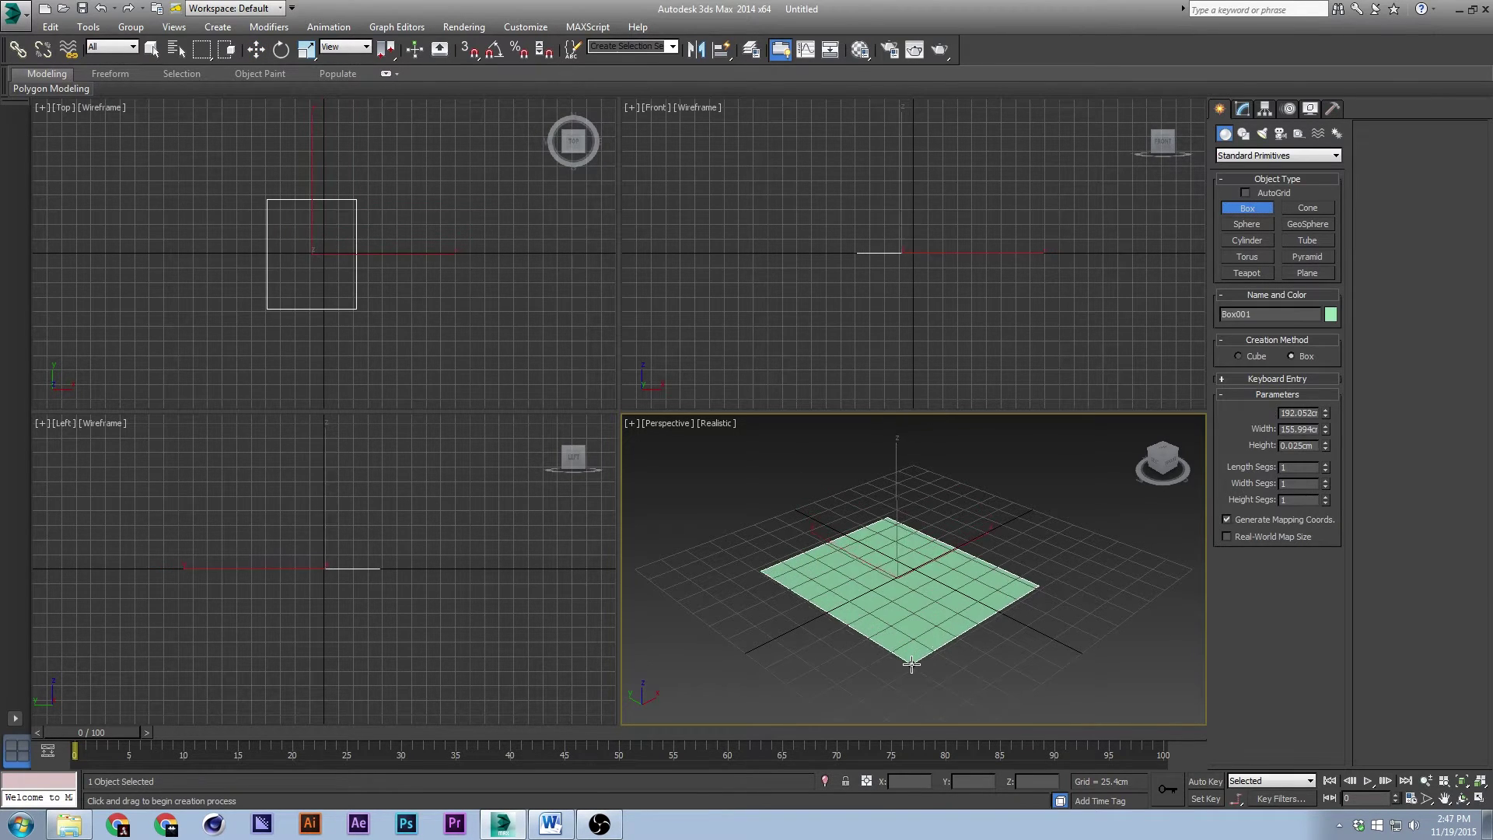
click(915, 535)
Step: Delete the new box and undo the deletion
middle_drag(914, 535, 877, 566)
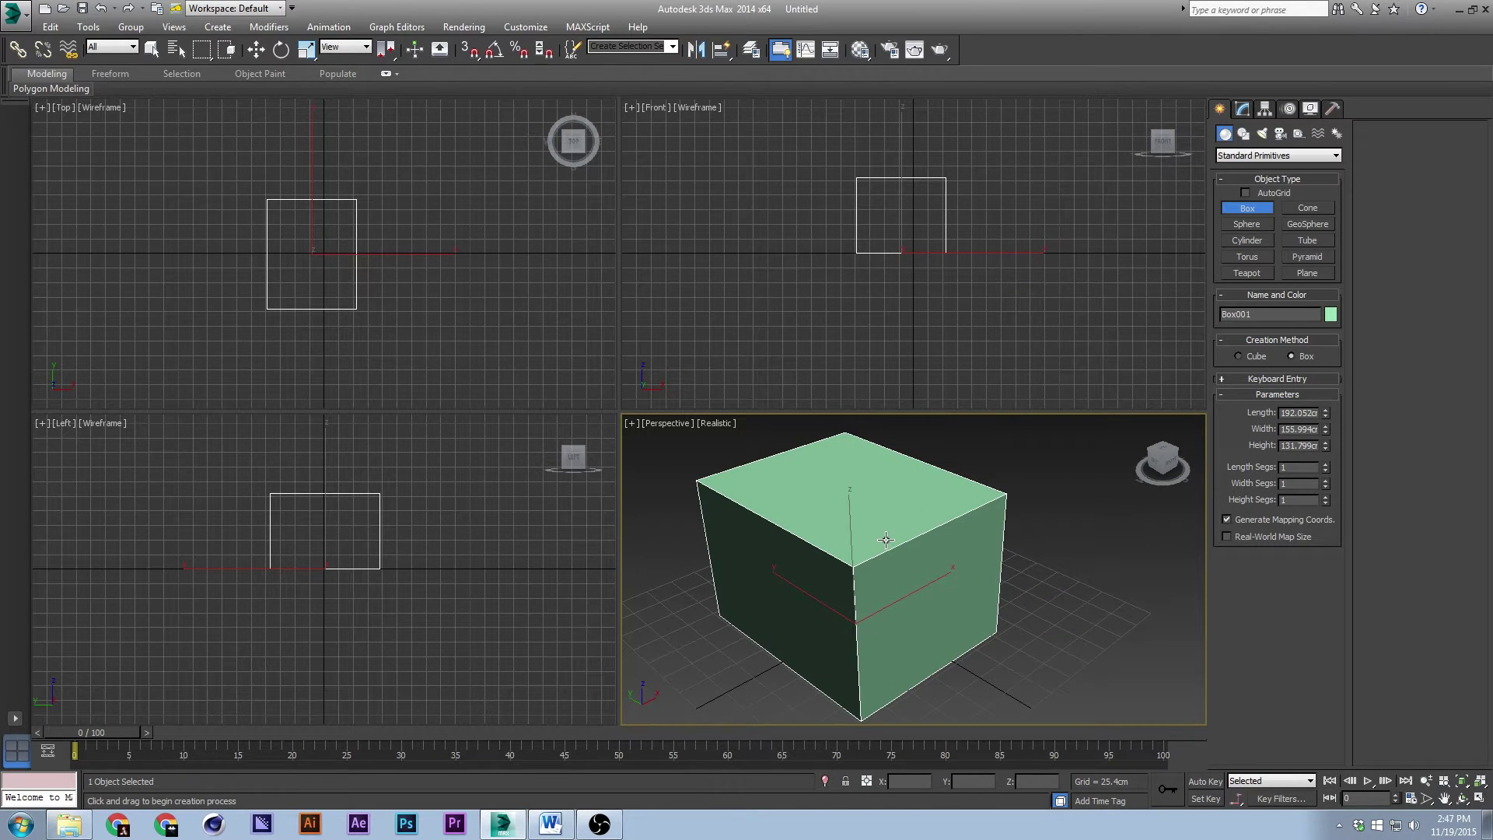
scroll(885, 539, up, 3)
scroll(885, 539, down, 3)
middle_drag(886, 539, 915, 531)
key(Delete)
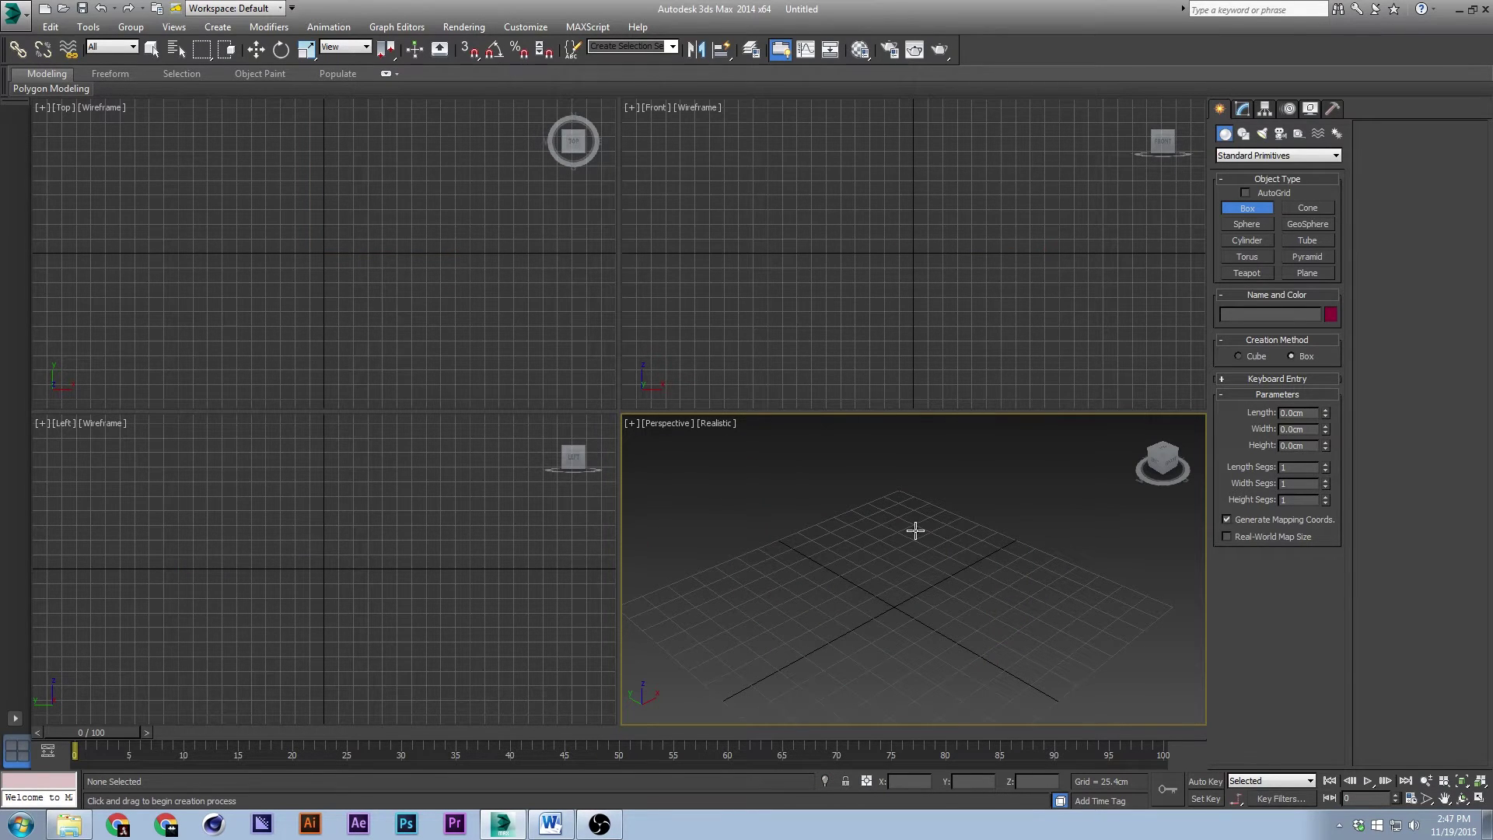
key(ctrl+z)
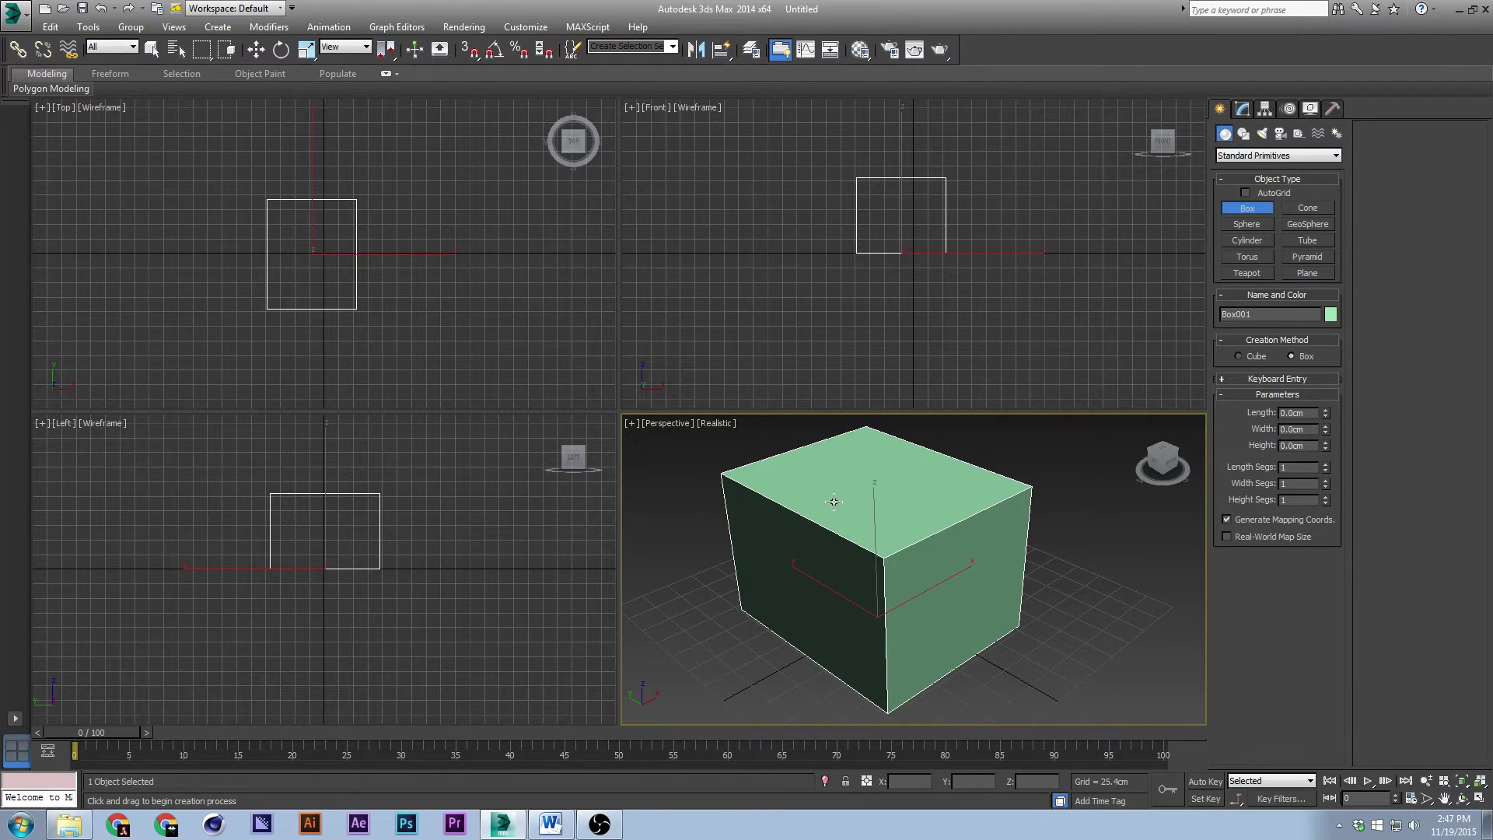
Step: Pan the Perspective view away from the box and undo the view change
middle_drag(816, 517, 1145, 551)
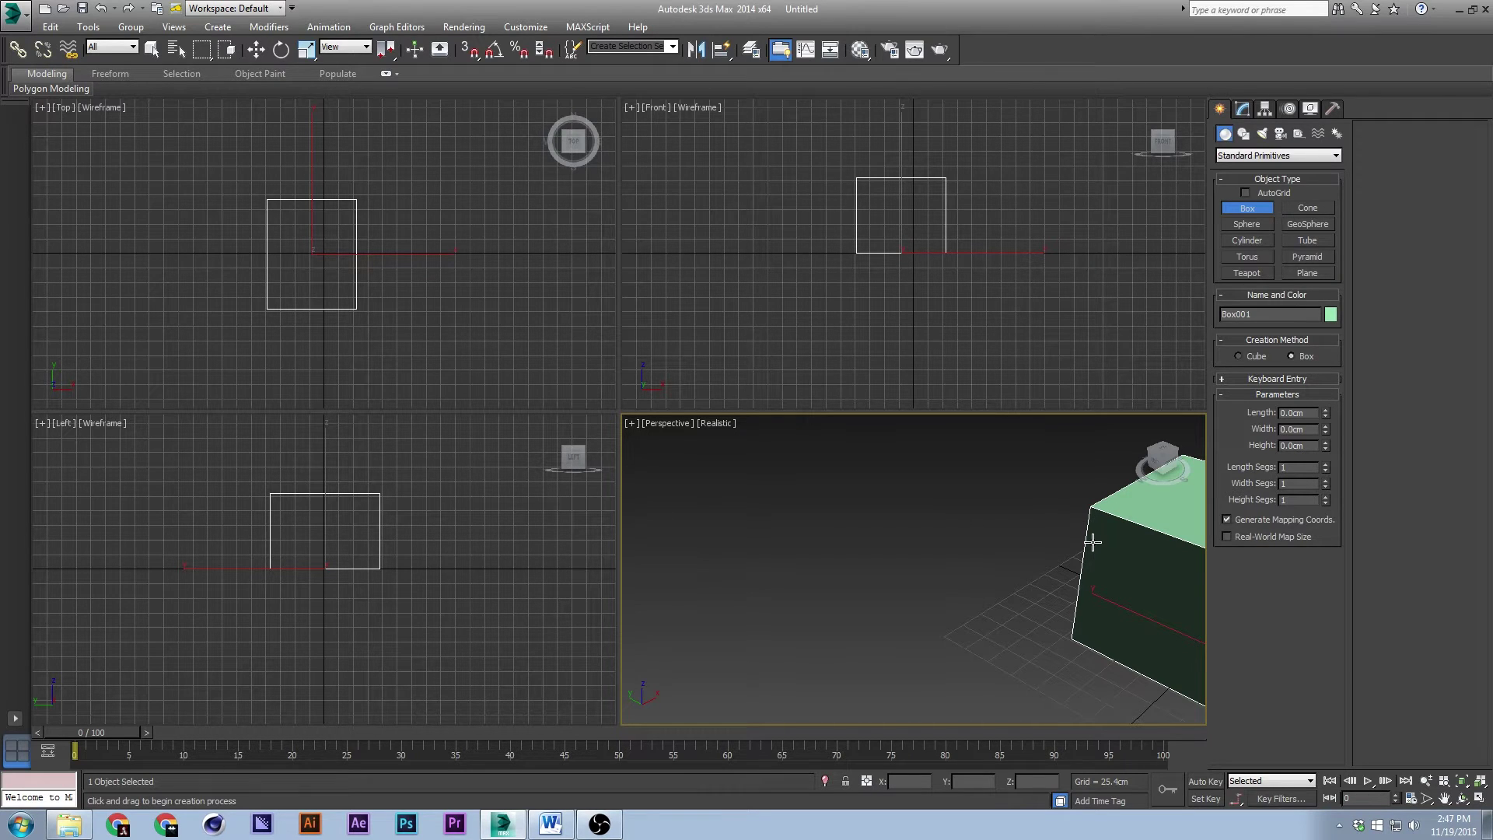
key(z)
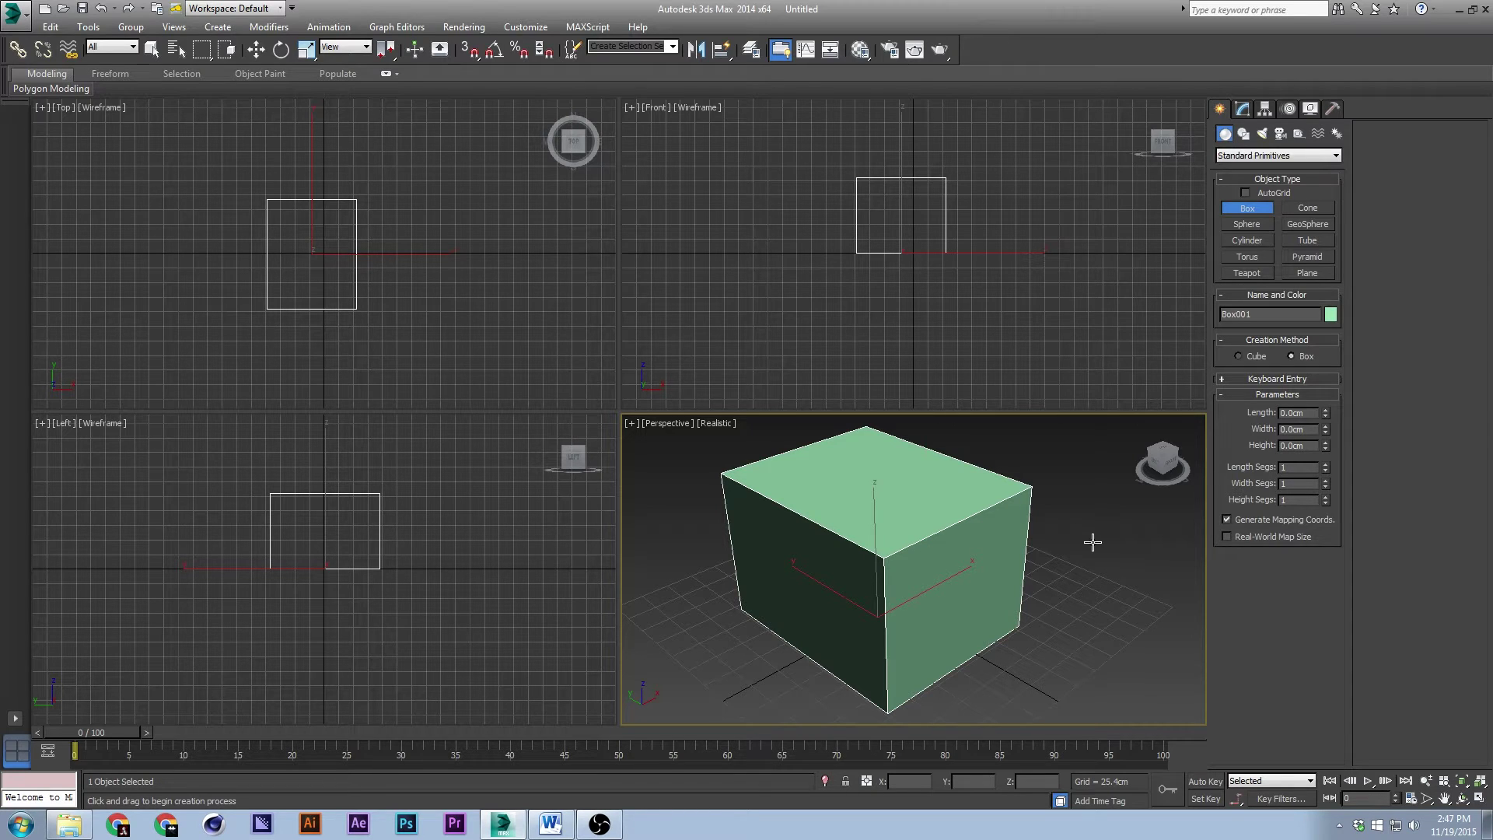
alt+middle_drag(1093, 542, 1092, 542)
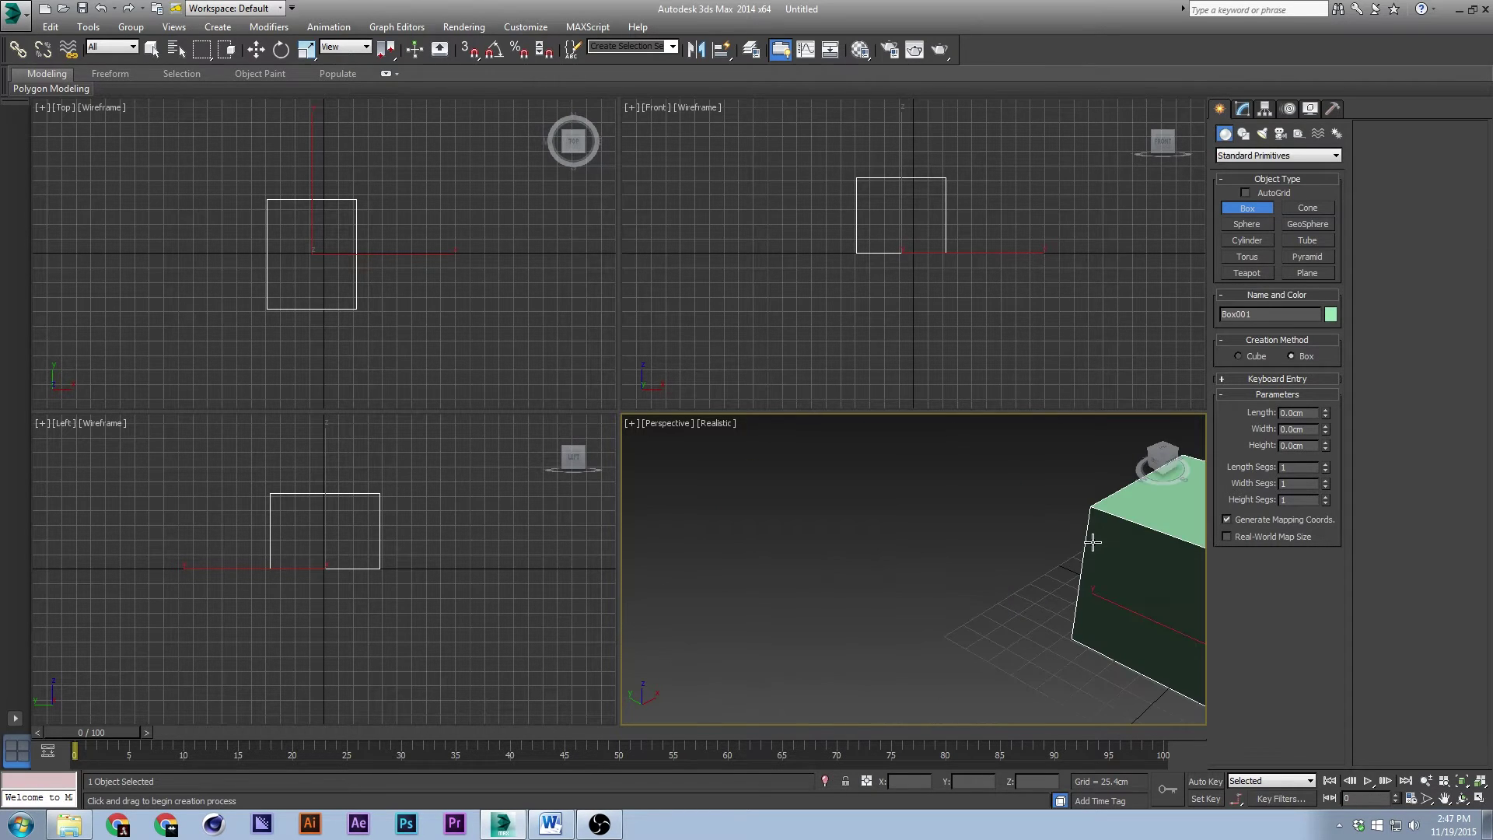
key(shift+z)
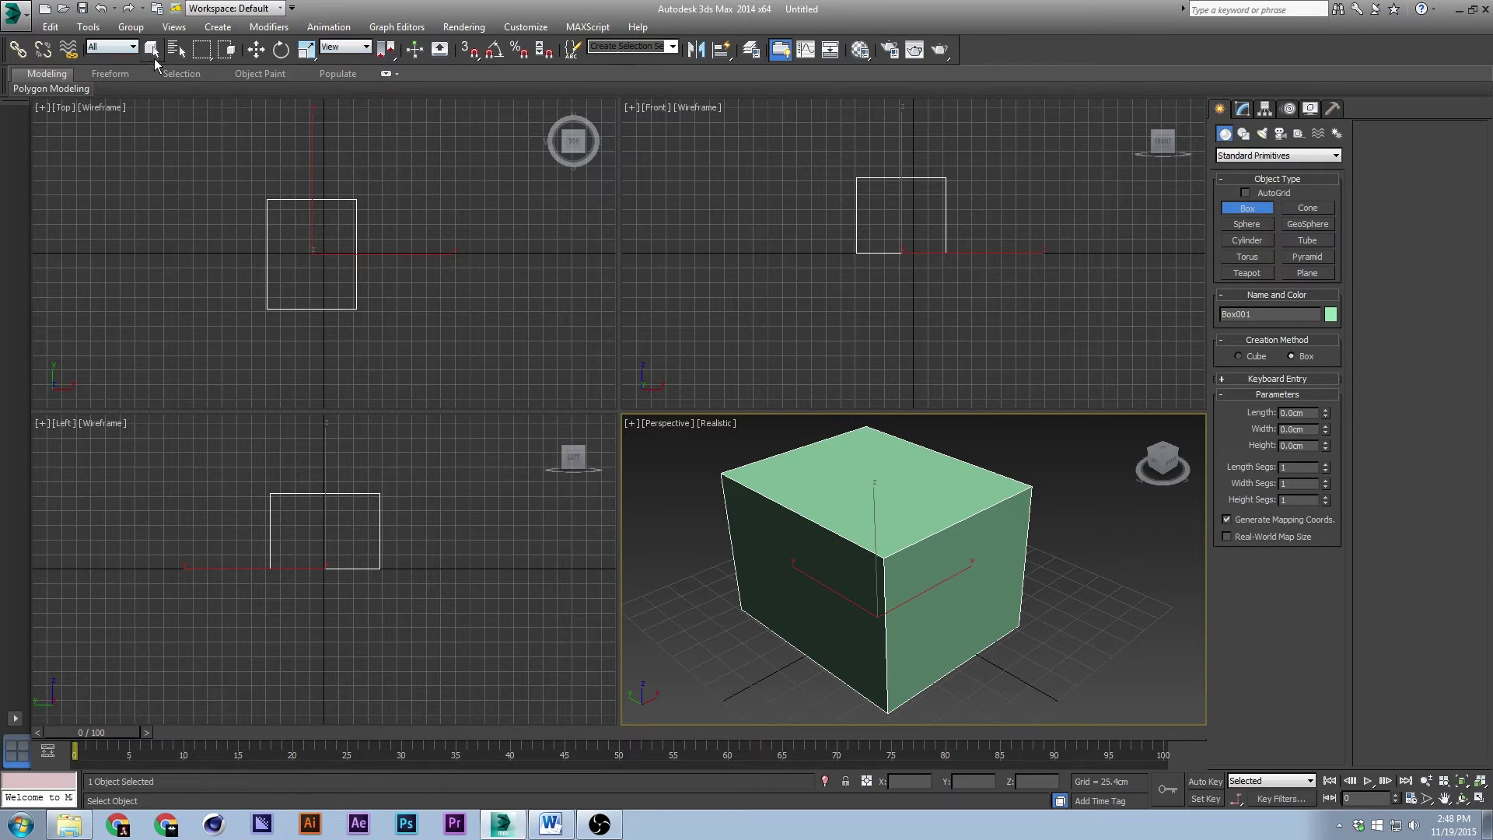
Step: Move the box freehand to about X 23.5 cm, Y 56.5 cm, rotate it slightly, and return to the Select tool
right_click(859, 509)
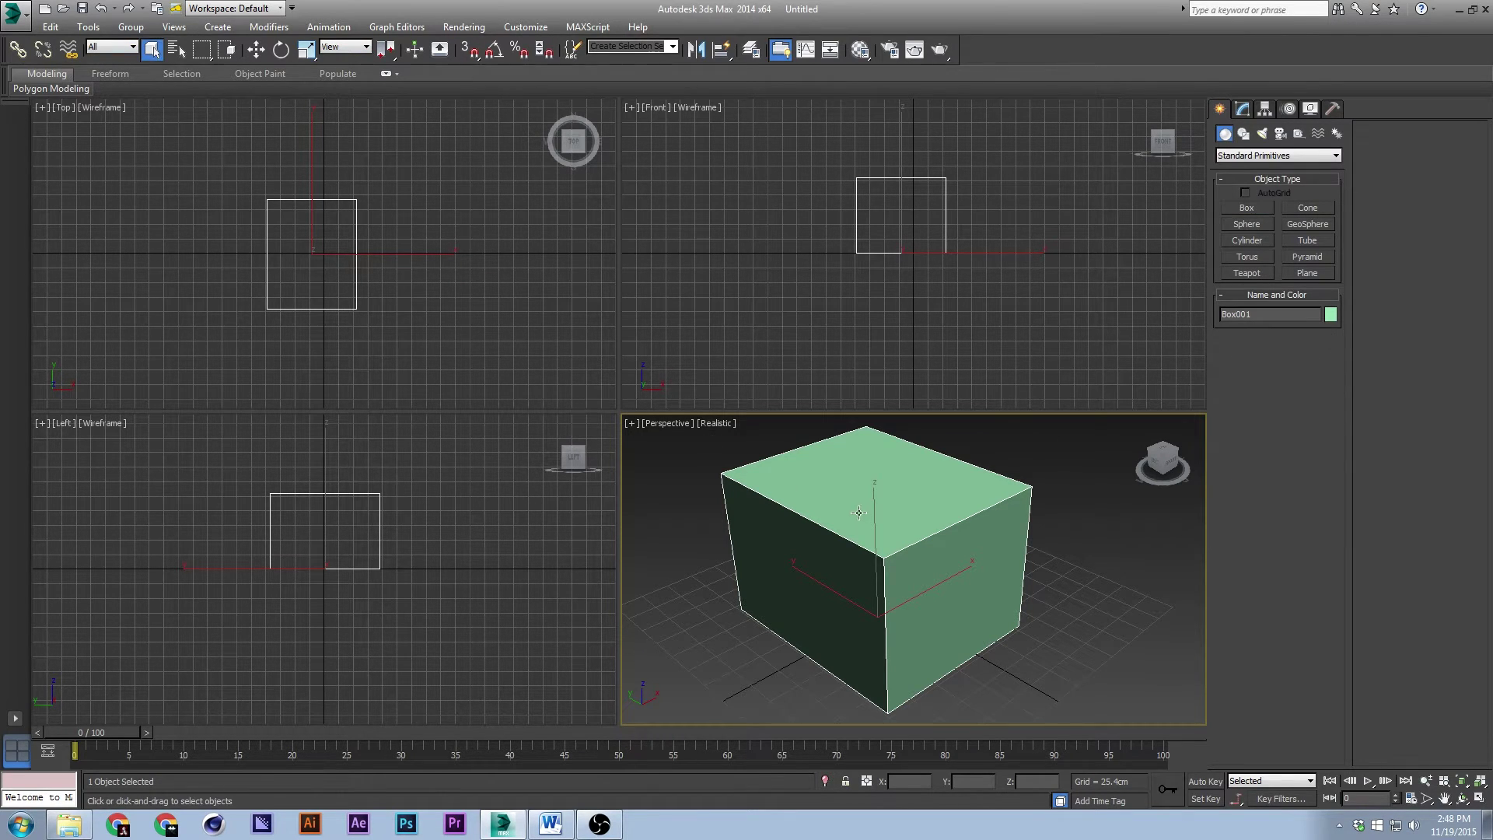
click(151, 49)
key(w)
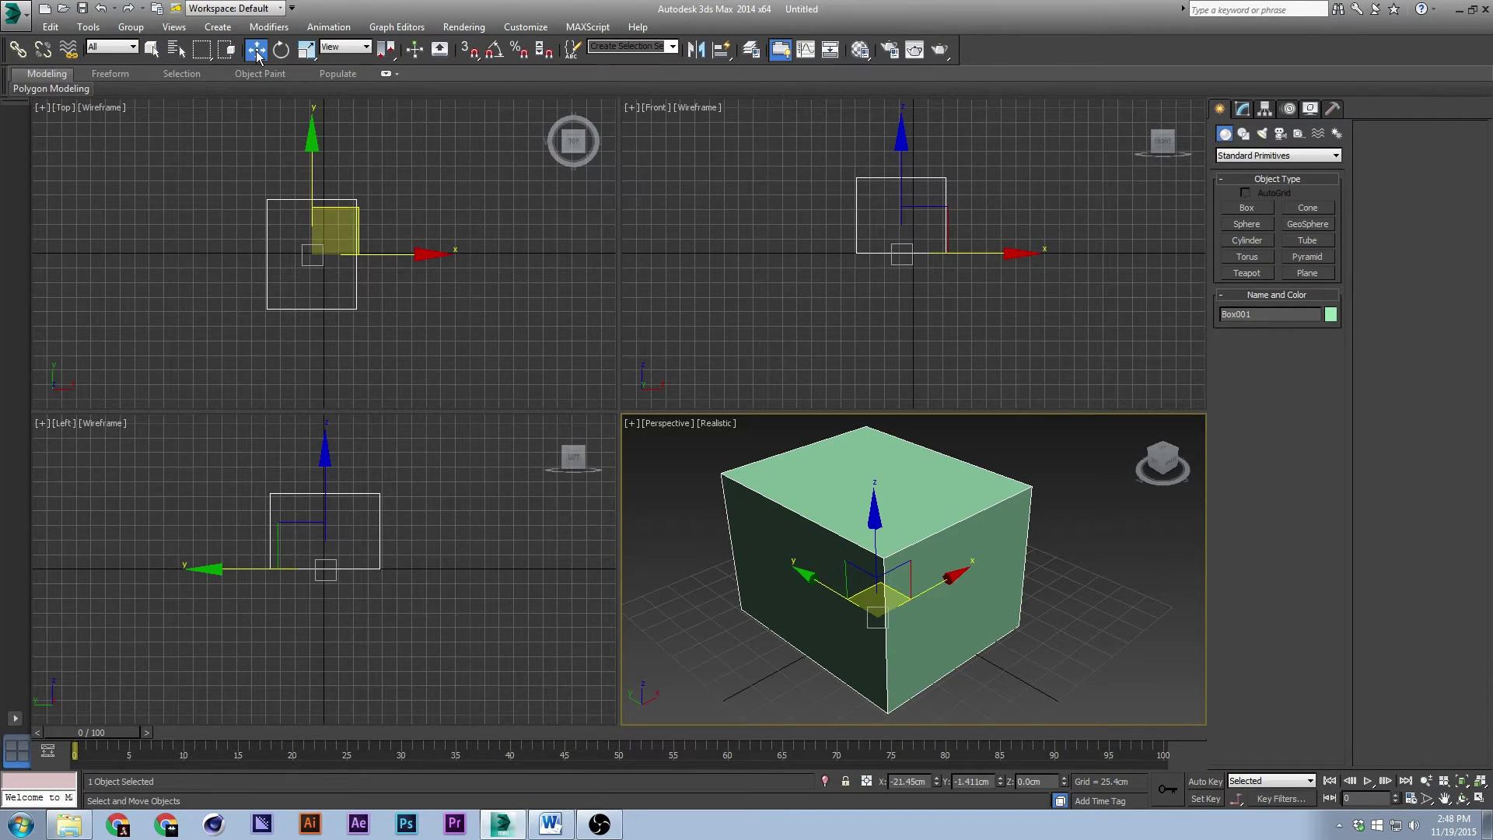
click(258, 54)
click(283, 52)
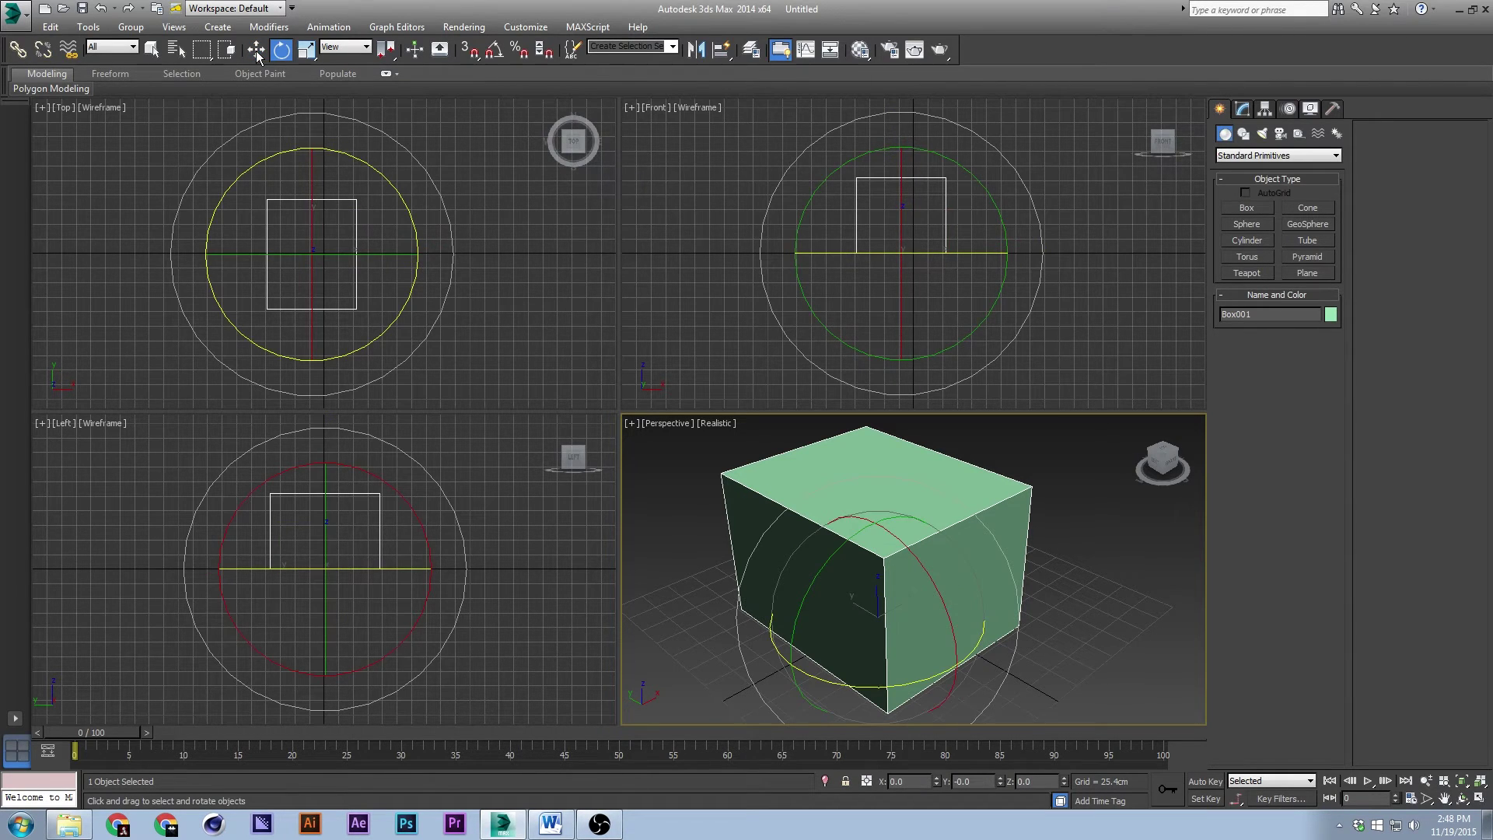
click(306, 50)
drag(893, 617, 897, 532)
key(e)
key(w)
key(q)
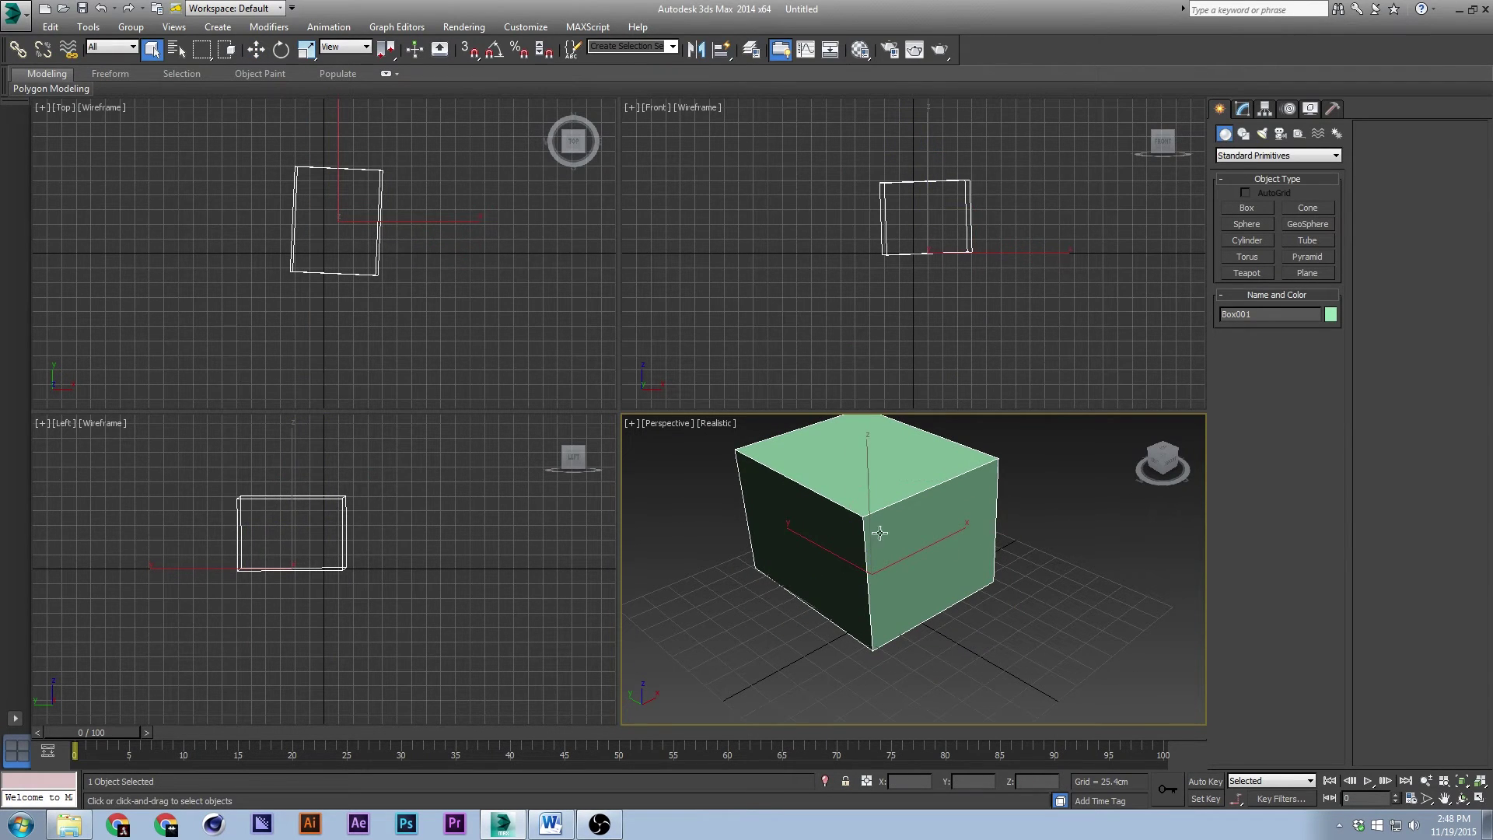
Step: Select and deselect the box by selecting everything, by a selection region and by picking it directly
drag(1056, 662, 1058, 663)
click(1150, 616)
key(ctrl+a)
click(1162, 651)
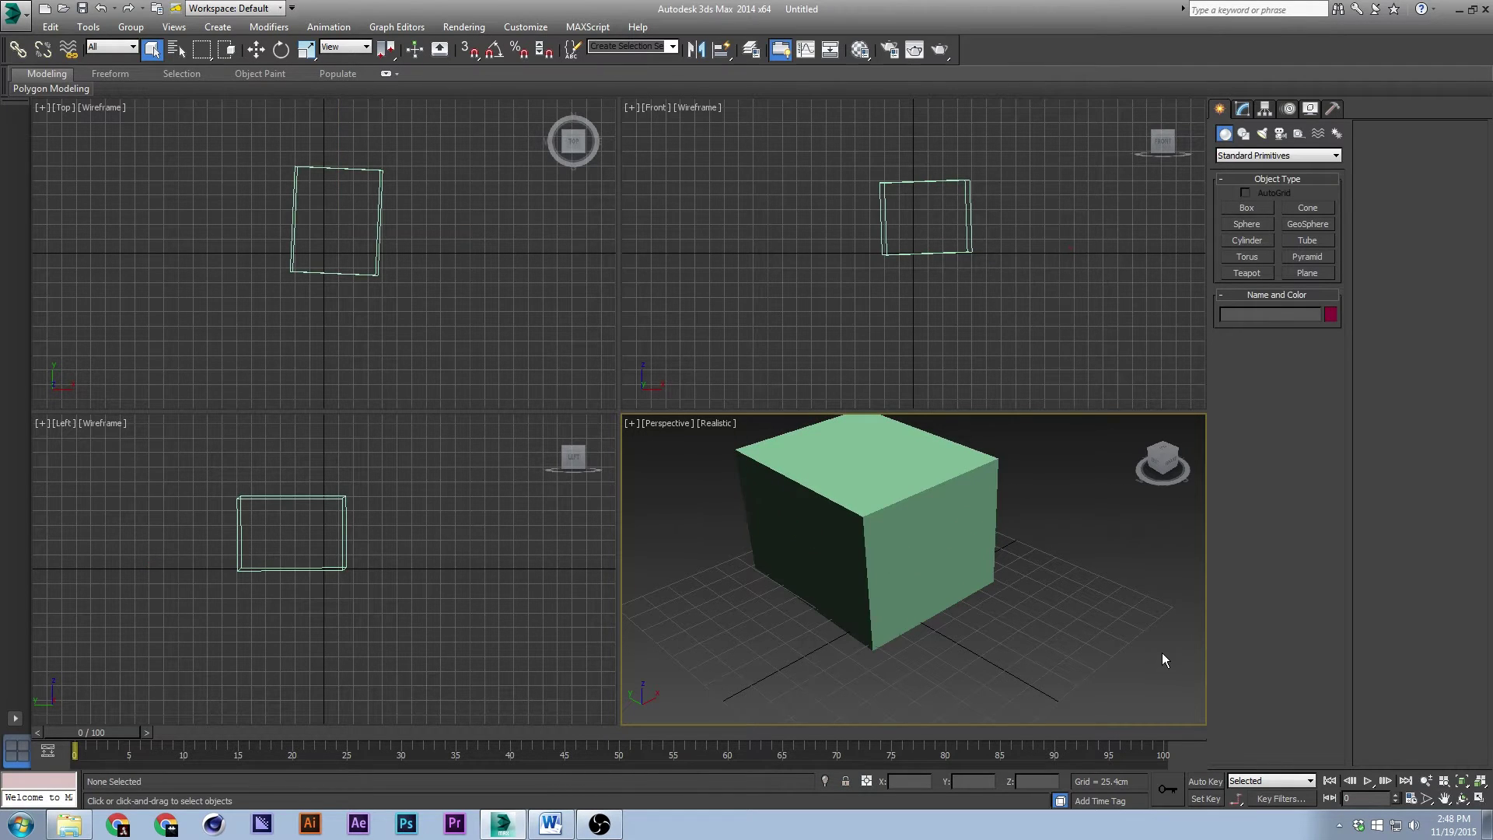
drag(1162, 652, 1075, 495)
click(987, 491)
click(1079, 580)
Step: Activate the Move tool, and use it to select and deselect the box
key(w)
click(945, 495)
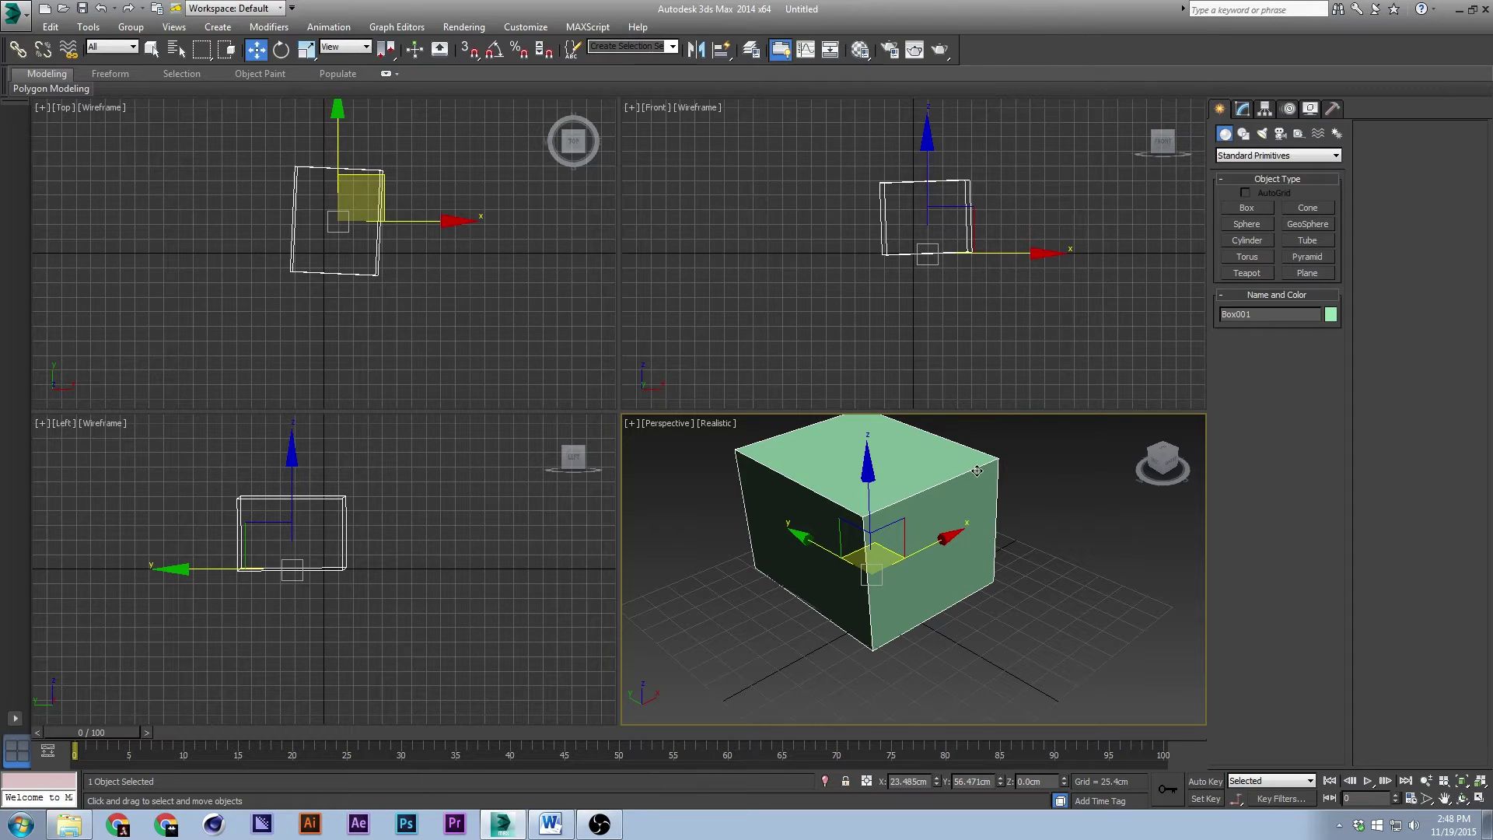
click(1033, 476)
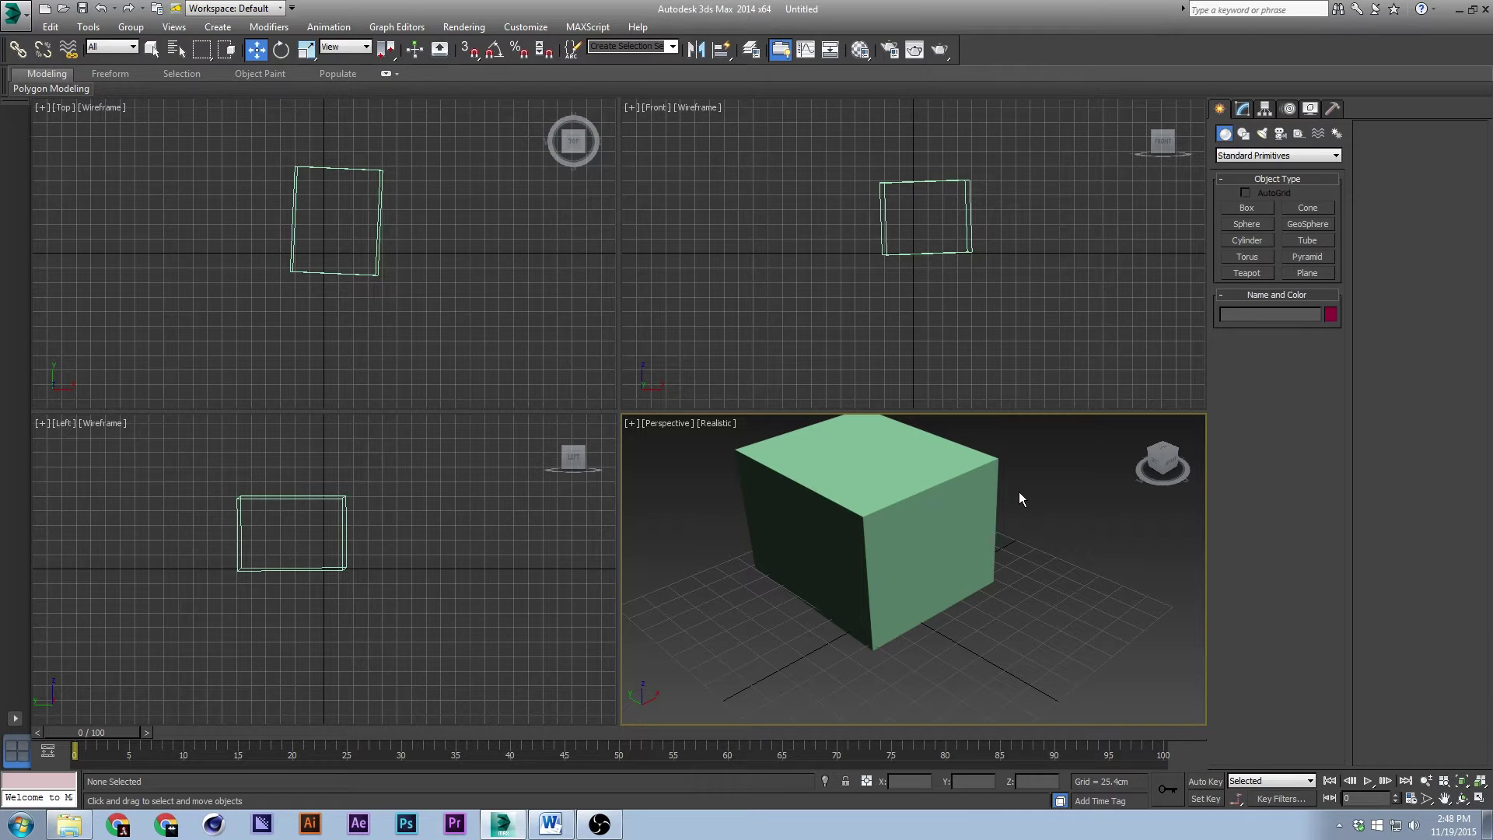
Step: Switch the Perspective viewport through the Bottom, Top, Left and Front views, and return it to an angled Perspective view
key(b)
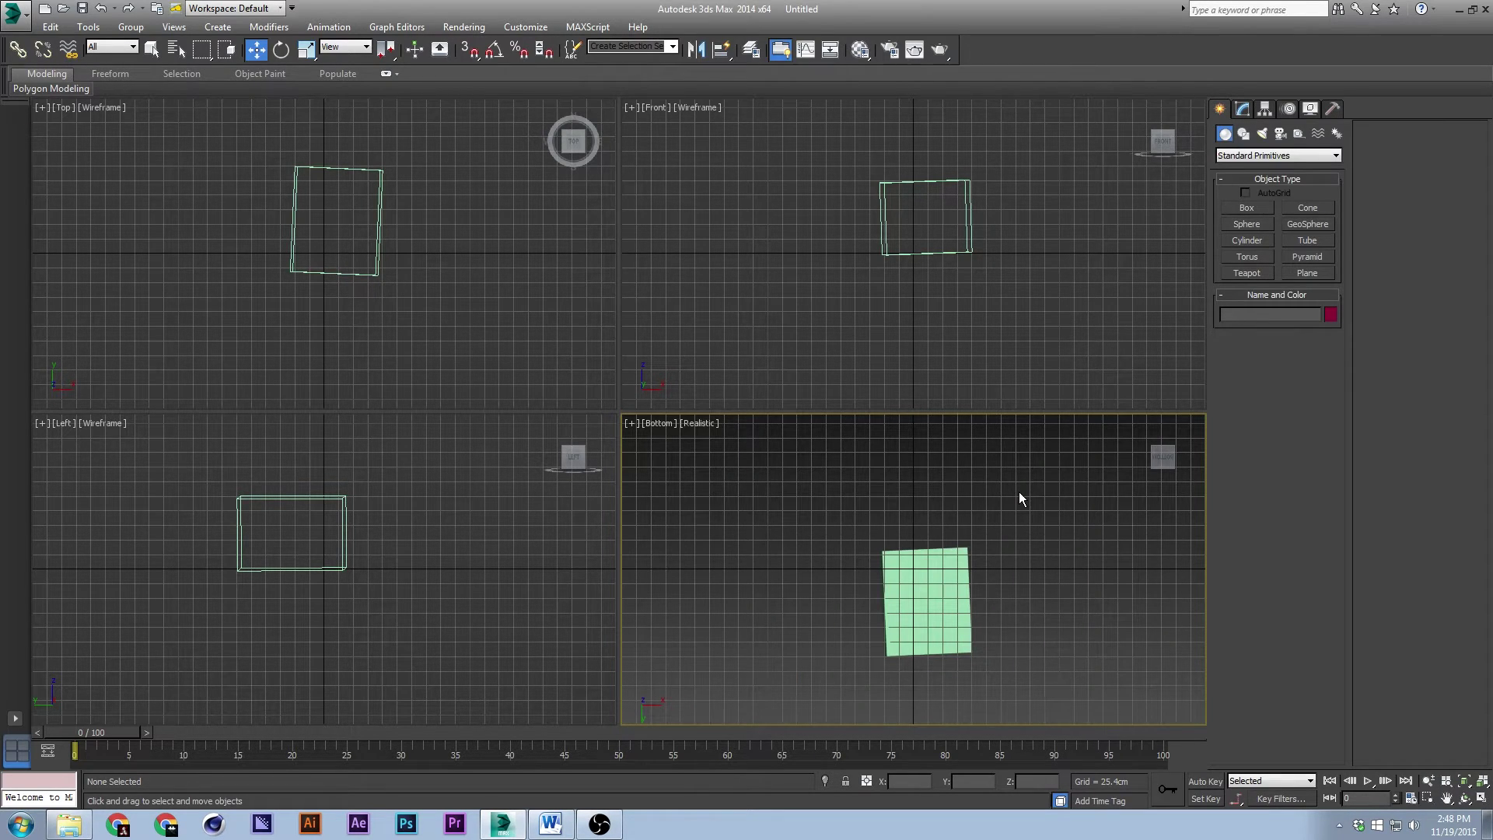
key(t)
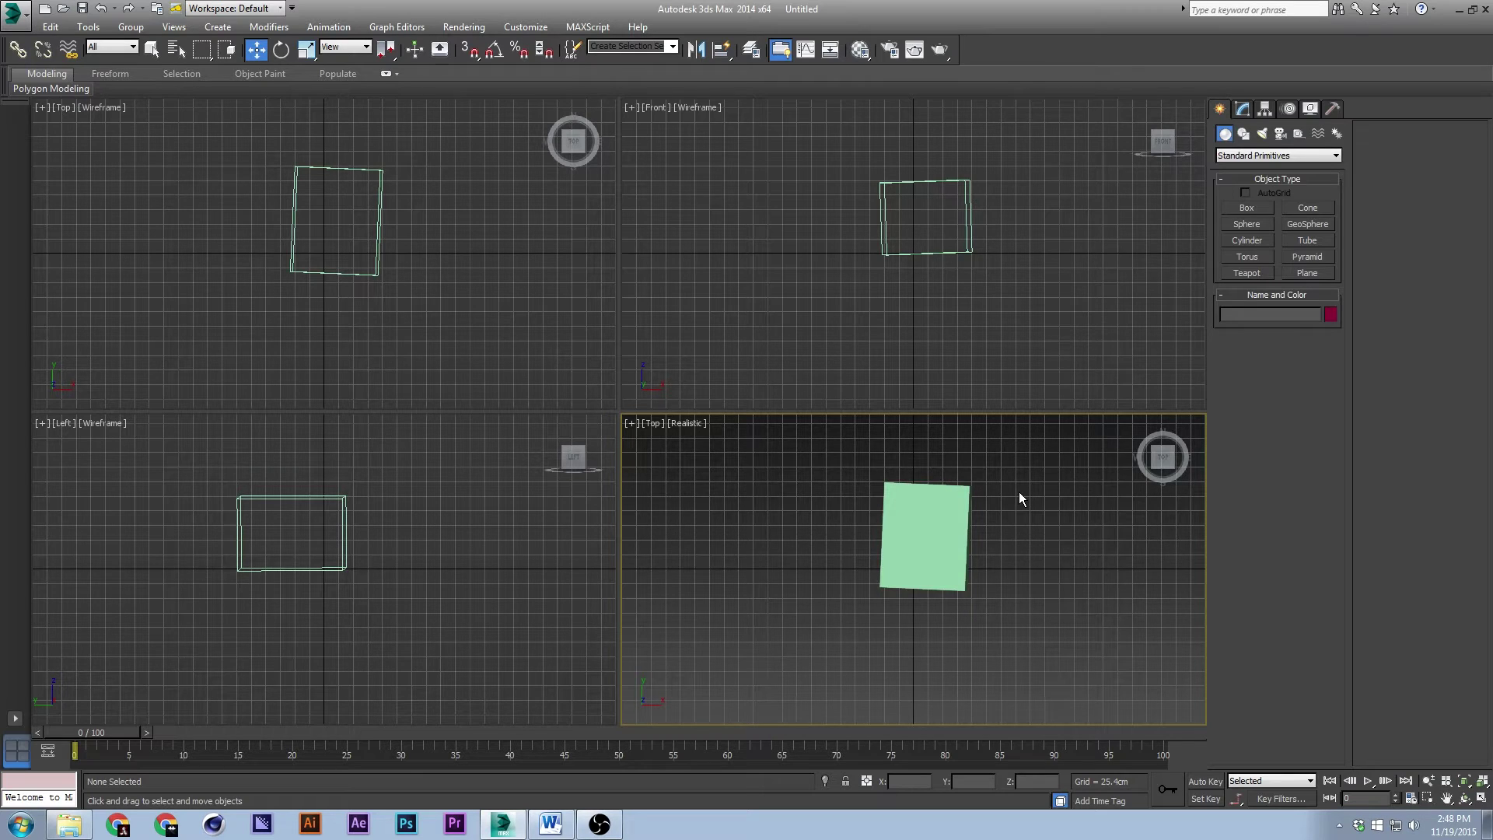
key(l)
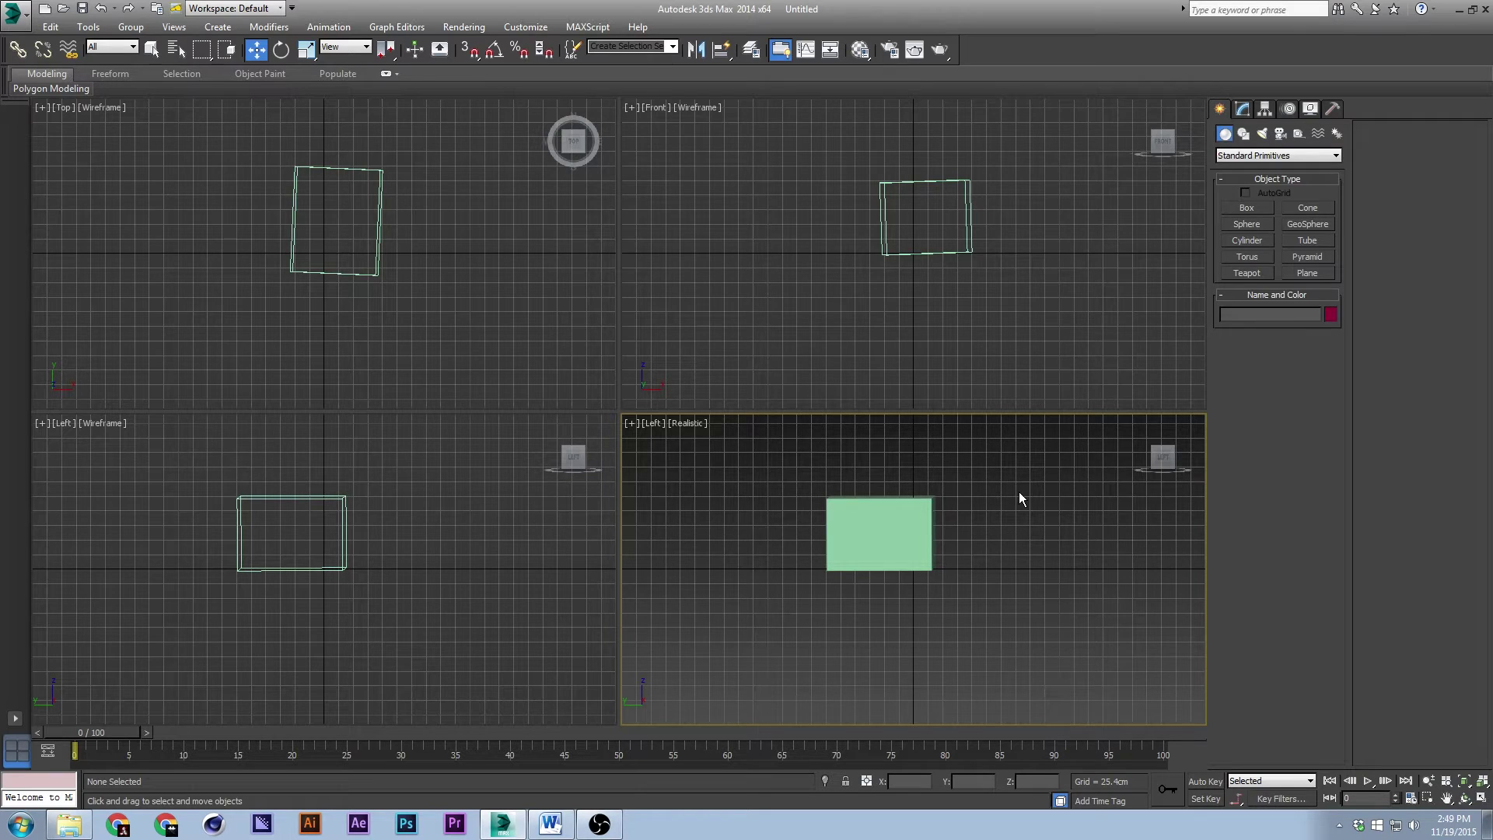
key(f)
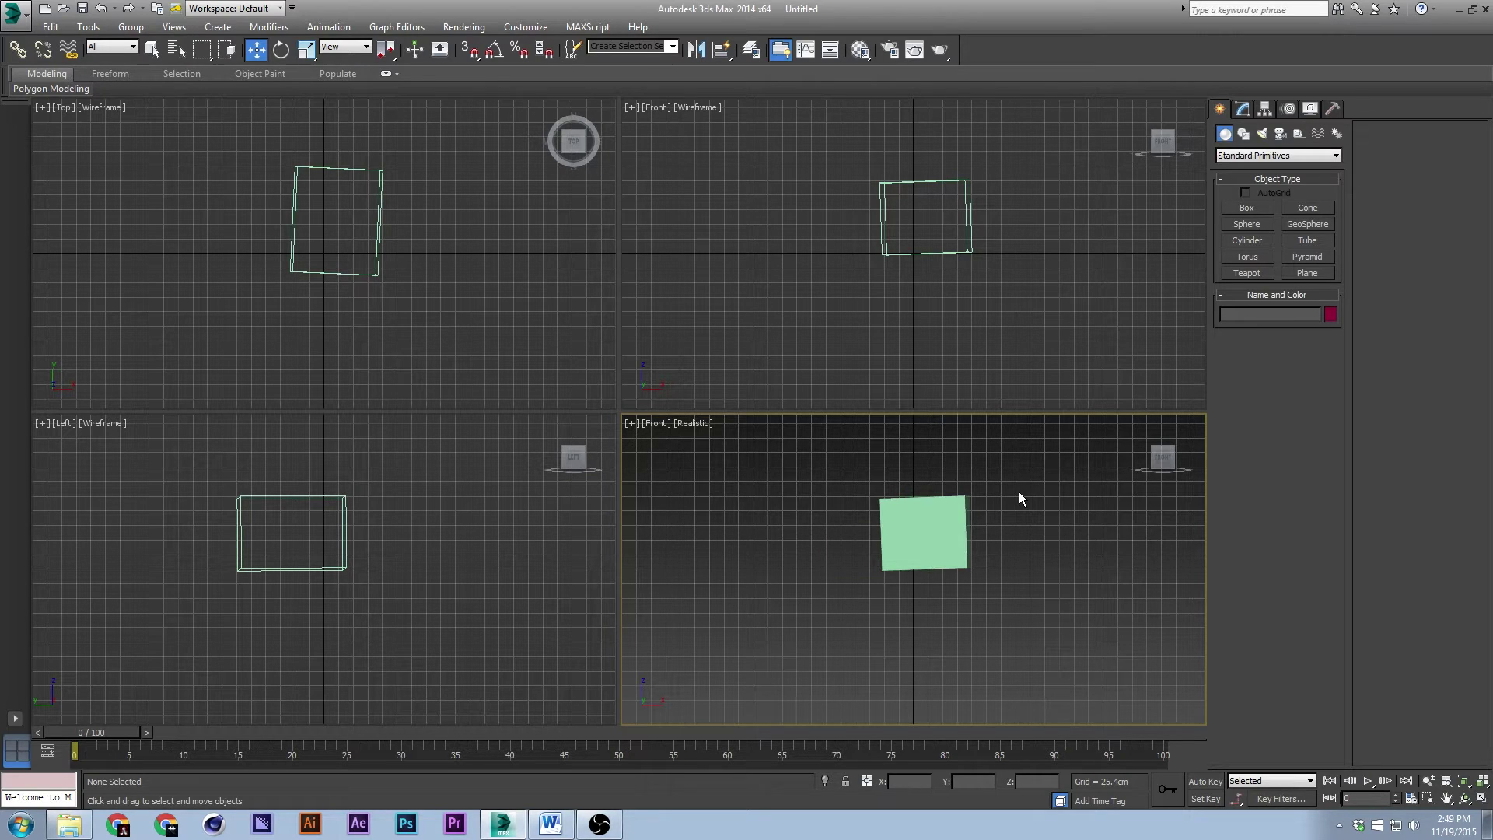
key(p)
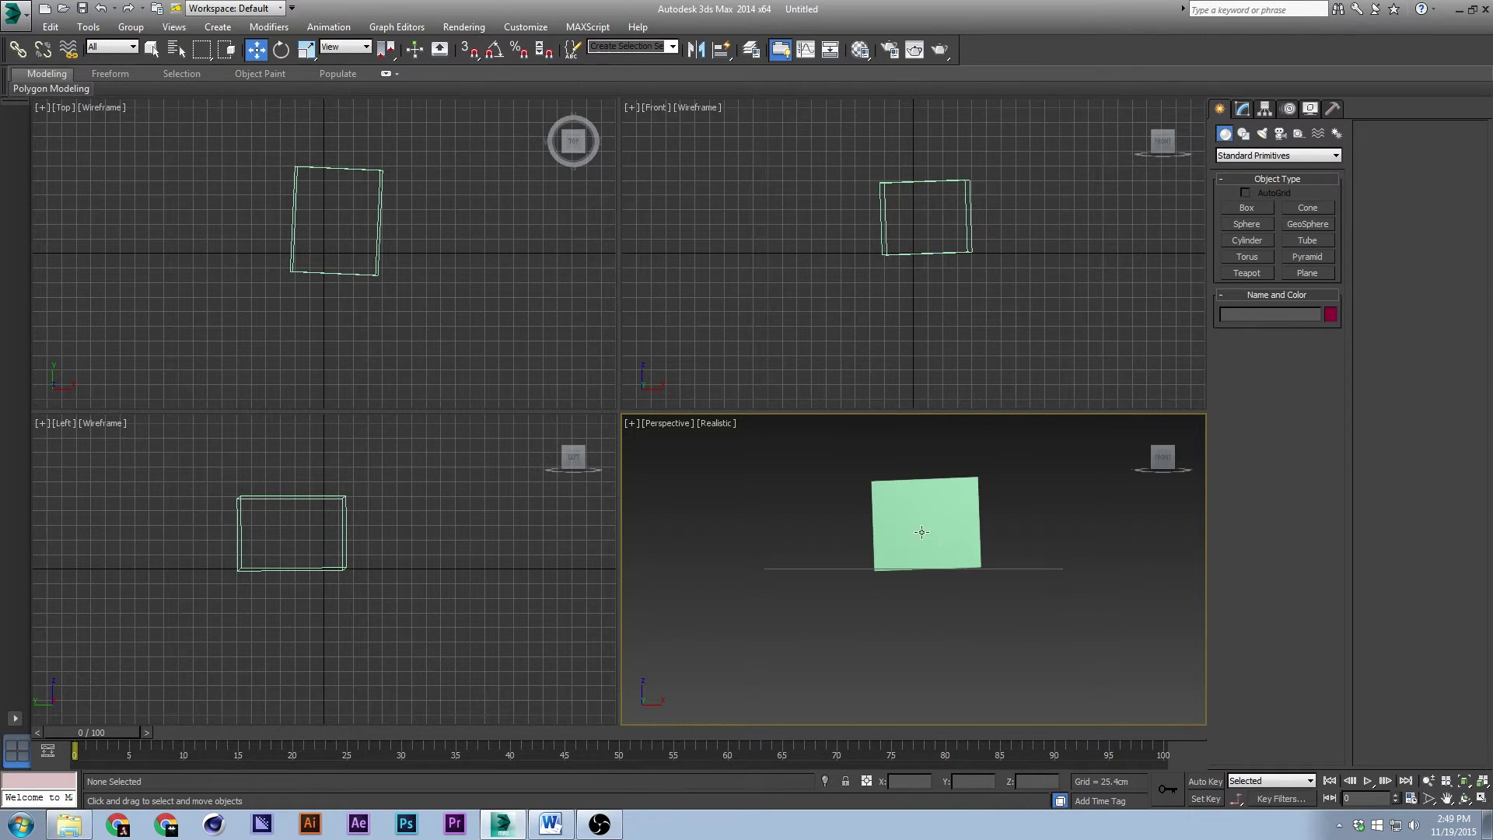
alt+middle_drag(857, 527, 936, 561)
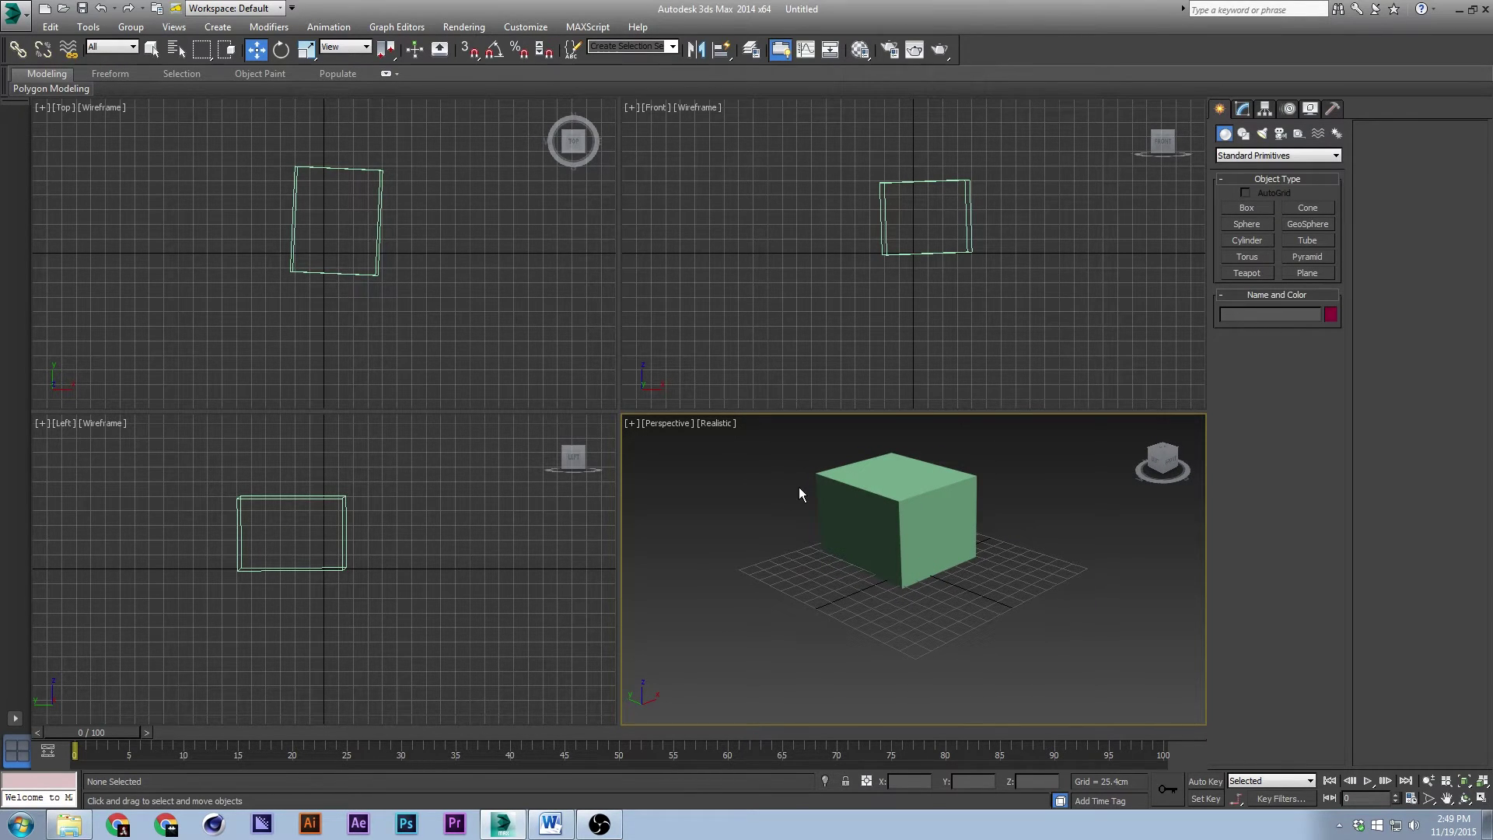
Step: Disable the Perspective viewport, and navigate in the Left and Perspective viewports to check how the disabled one updates
key(d)
mouse_move(414, 491)
middle_down()
mouse_move(430, 489)
mouse_move(397, 512)
mouse_move(419, 500)
middle_up()
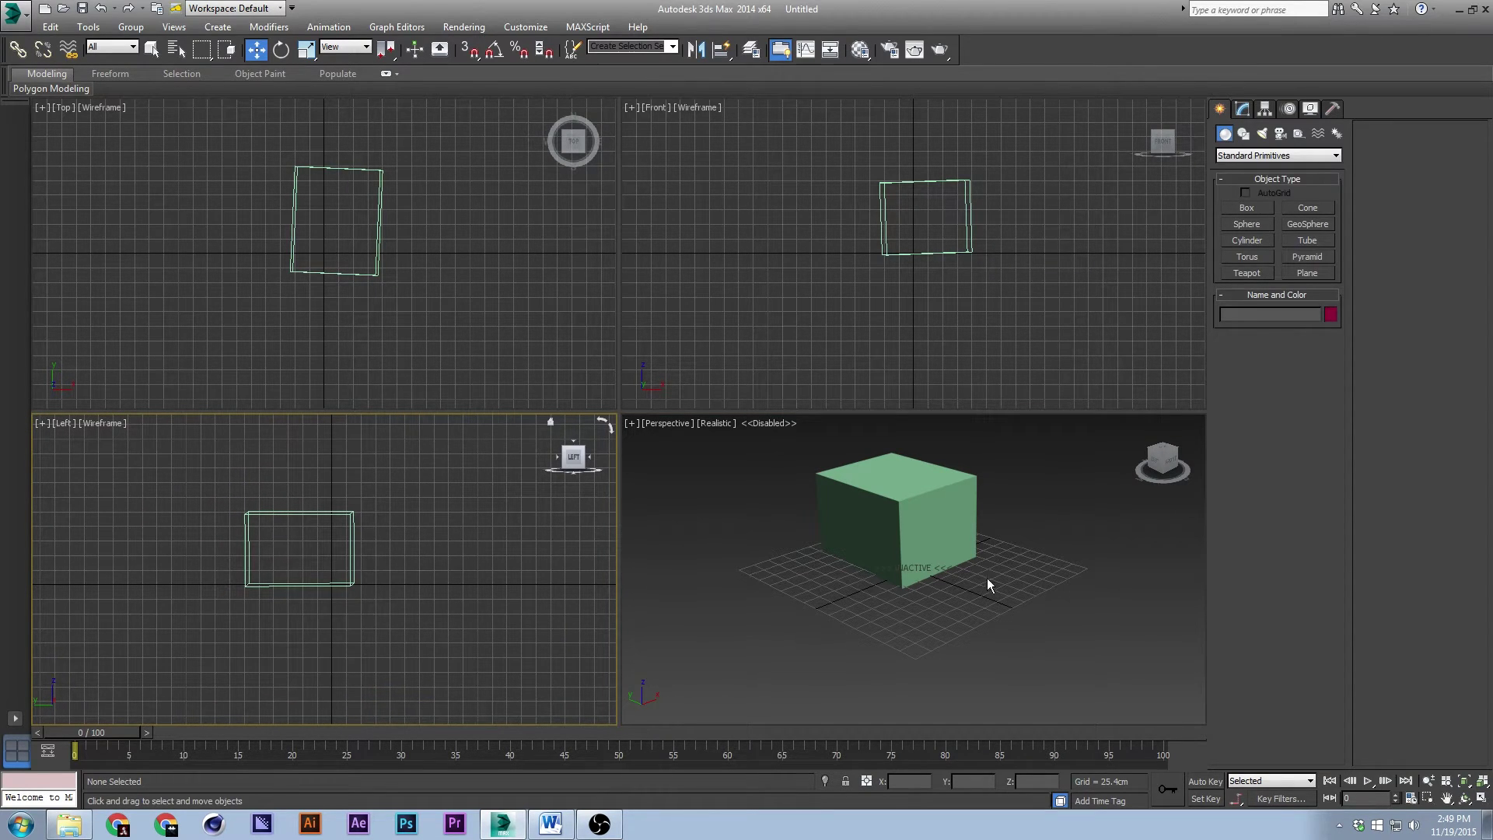
middle_drag(860, 537, 812, 548)
middle_drag(424, 544, 428, 546)
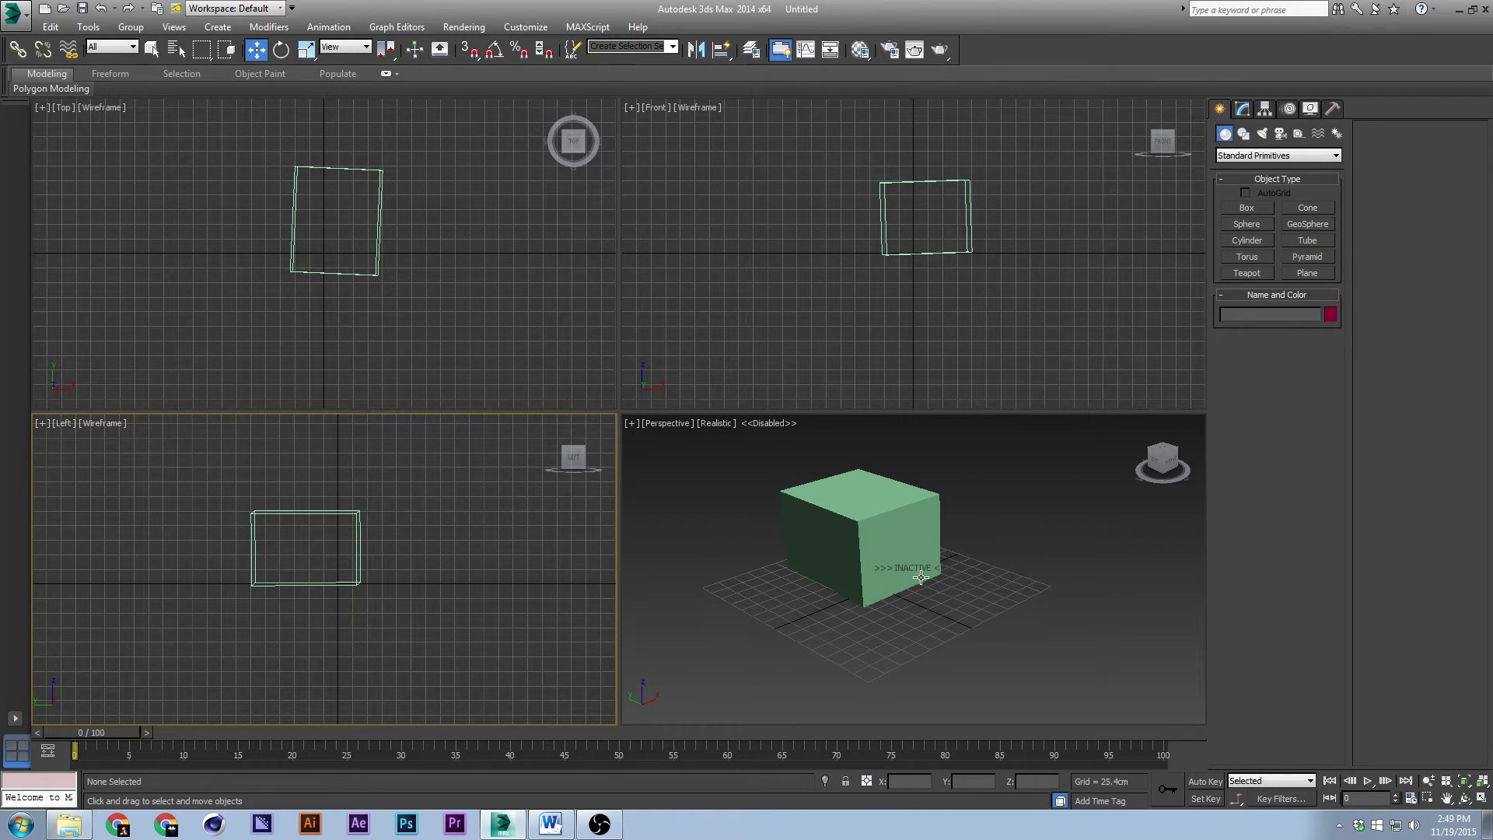
right_click(855, 544)
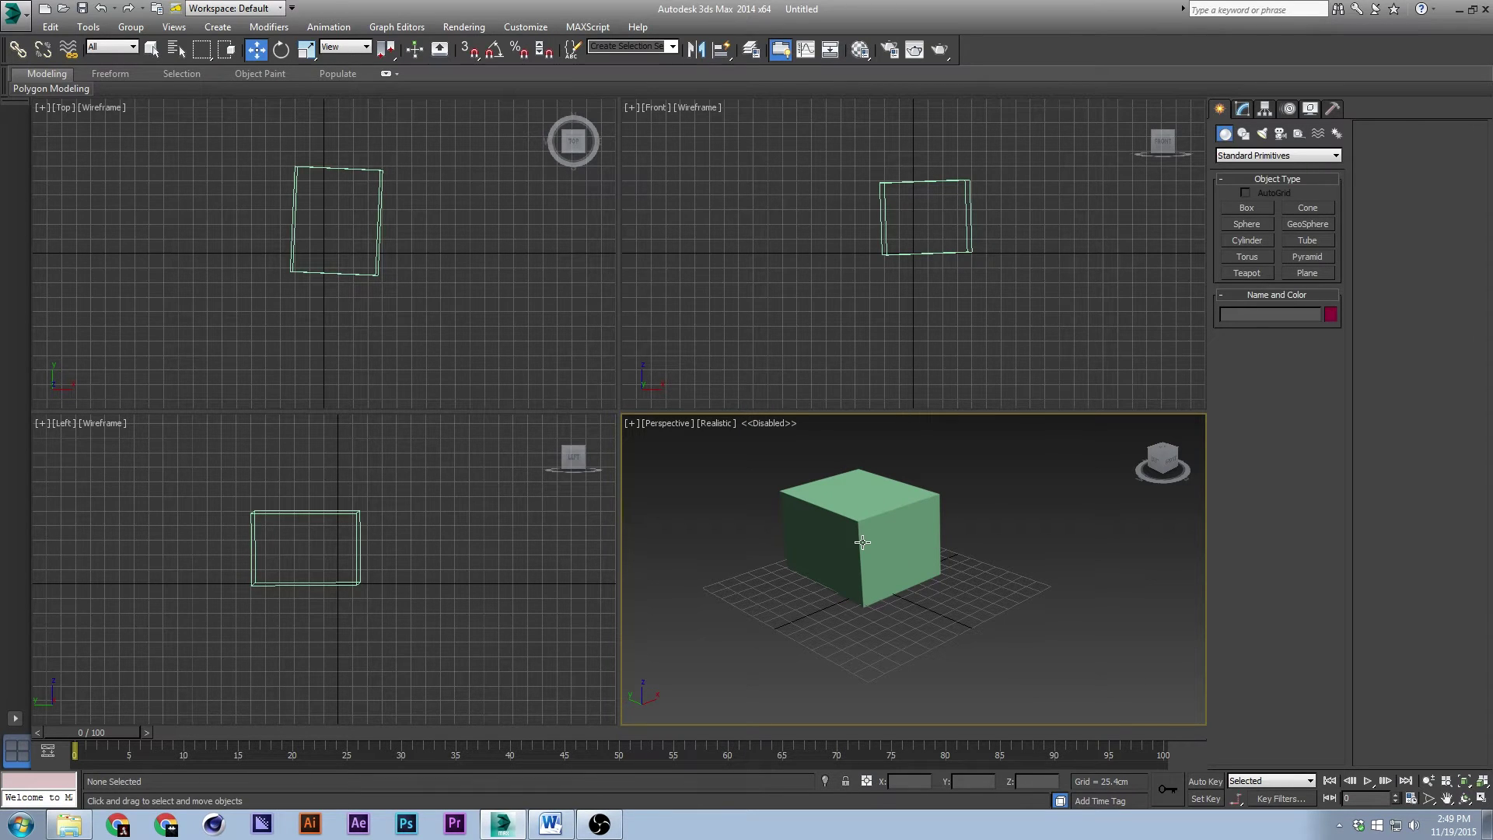
middle_drag(891, 535, 887, 538)
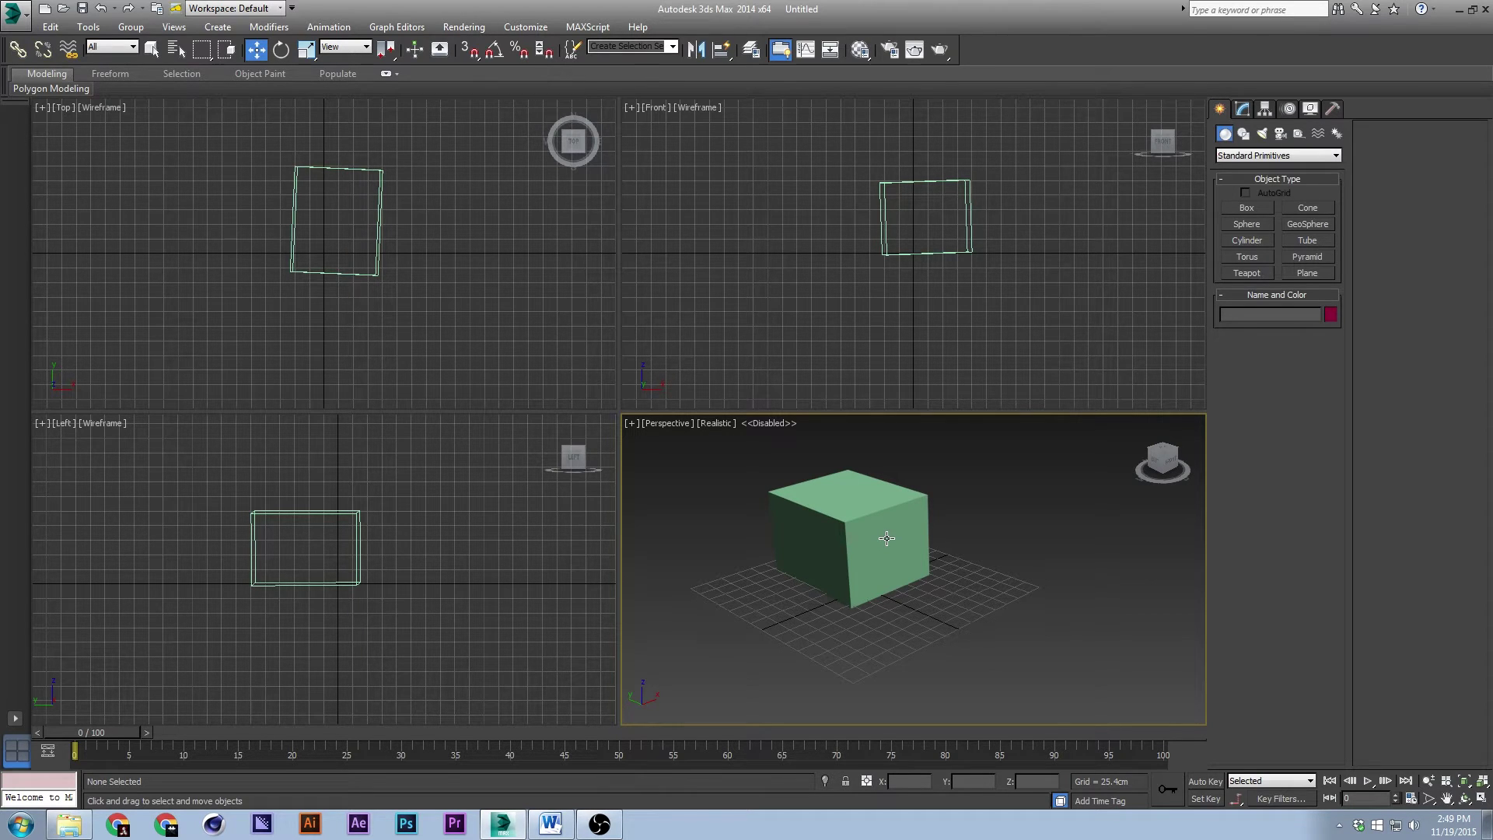
mouse_move(886, 538)
alt+middle_down()
mouse_move(870, 564)
mouse_move(877, 545)
alt+middle_up()
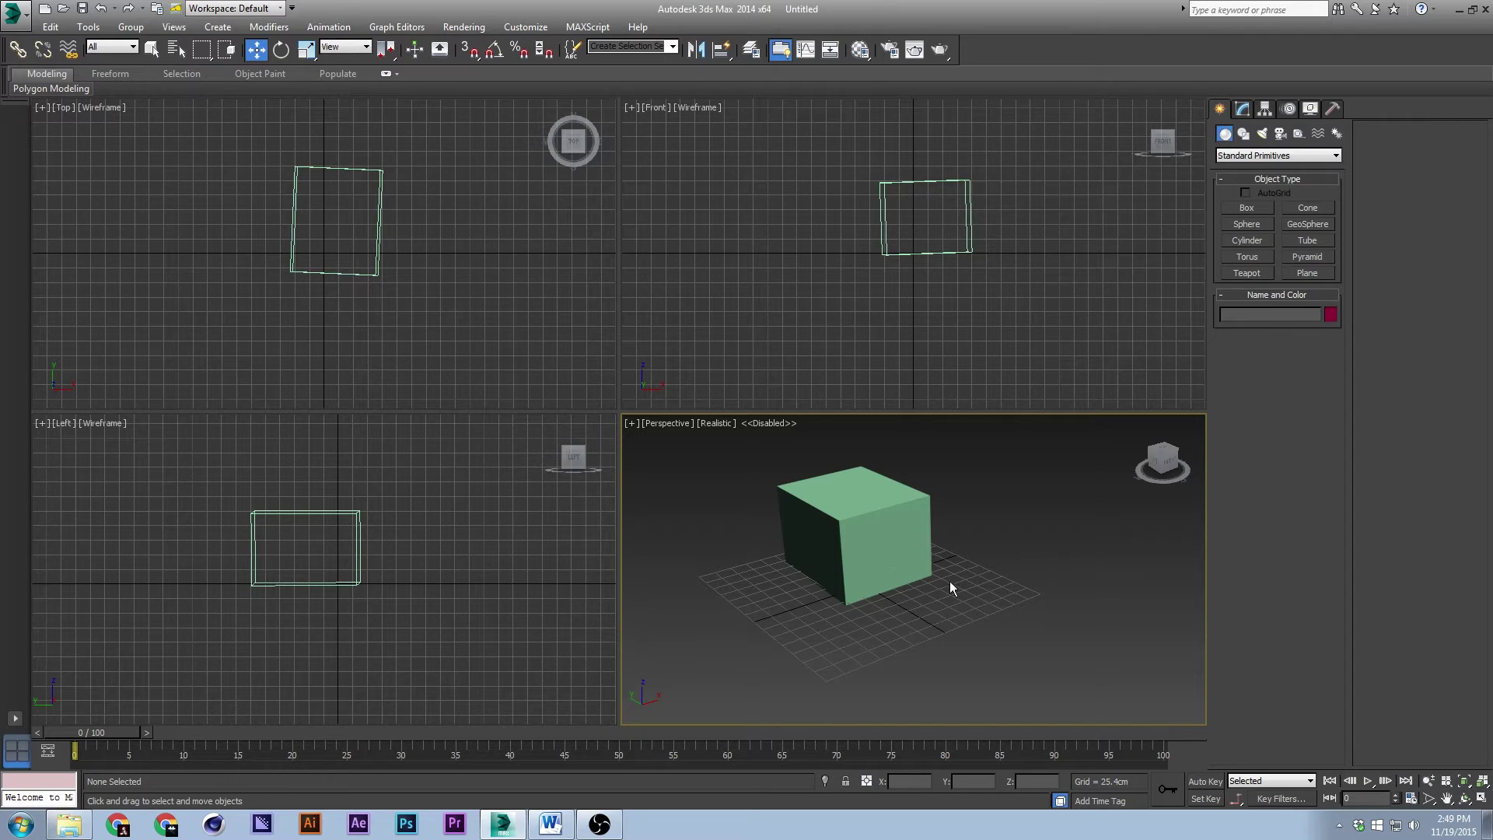
Step: Maximize the Perspective viewport and restore the four-viewport layout, repeating the toggle once
click(1481, 801)
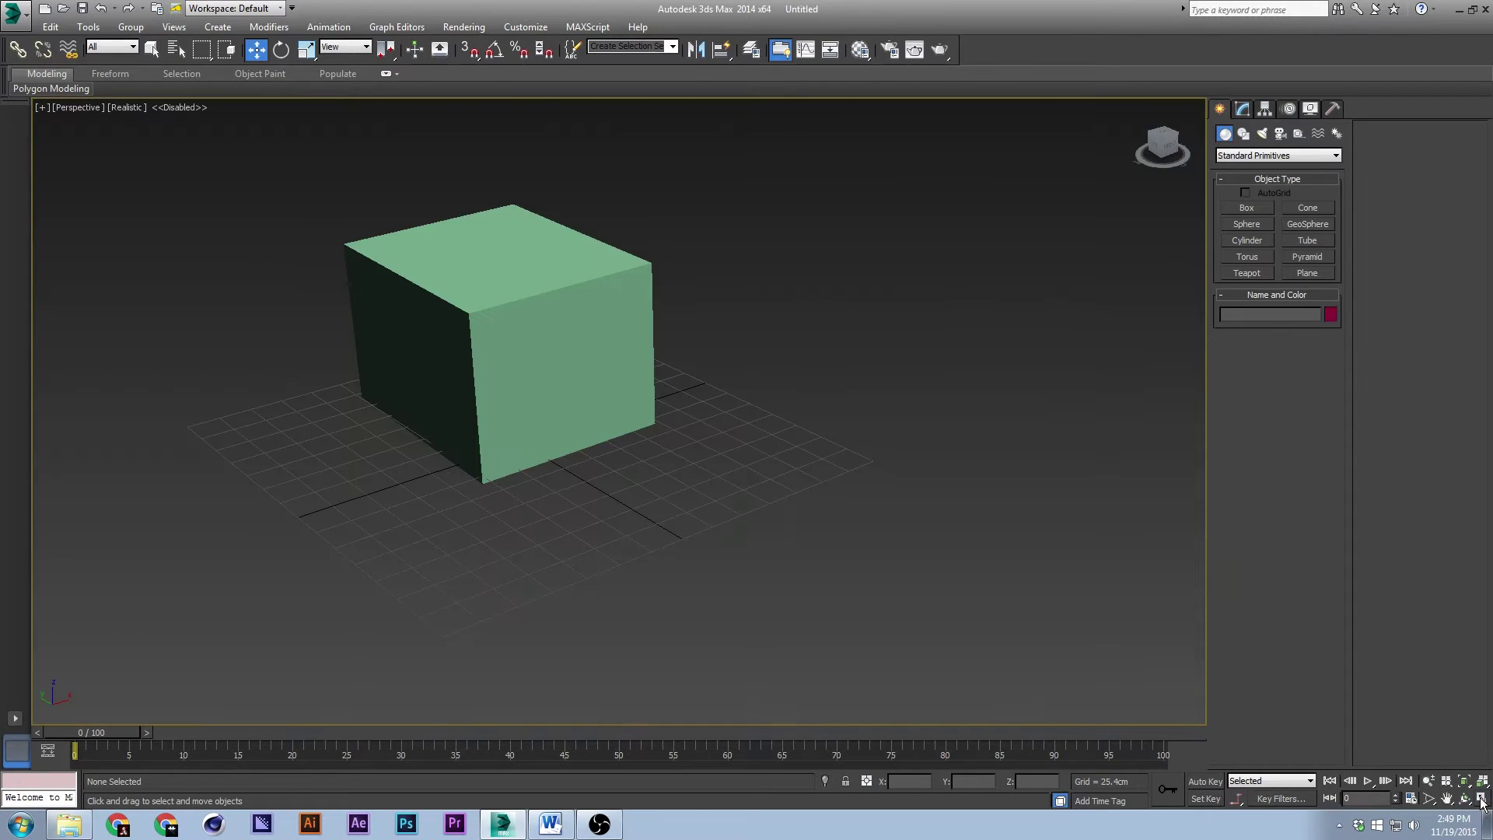
click(1482, 801)
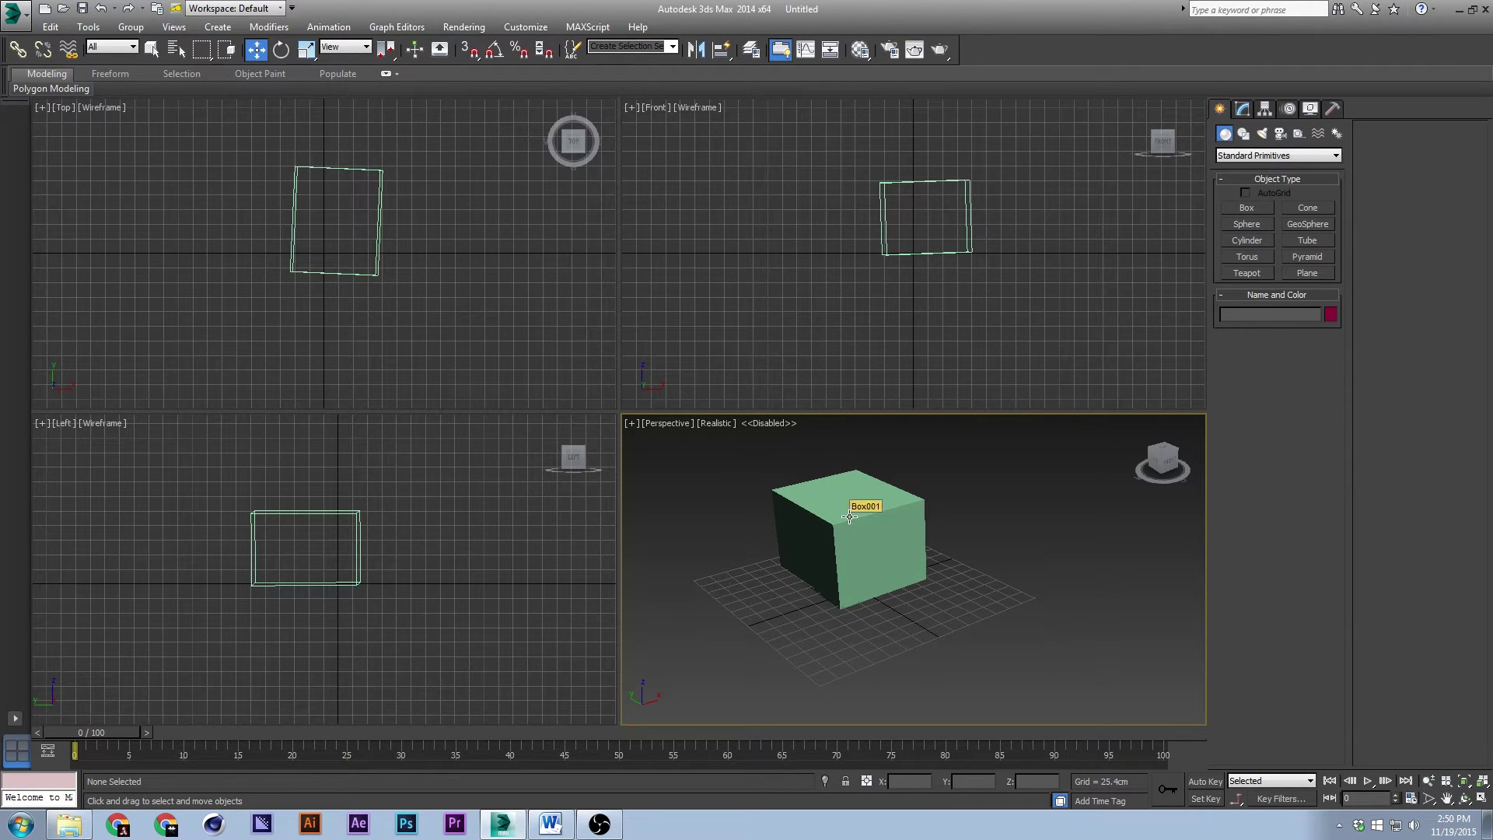
key(alt+w)
key(alt+w)
Step: Maximize and restore the Front and Top viewports in turn, and maximize the Left viewport
click(776, 333)
key(alt+w)
key(alt+w)
click(347, 314)
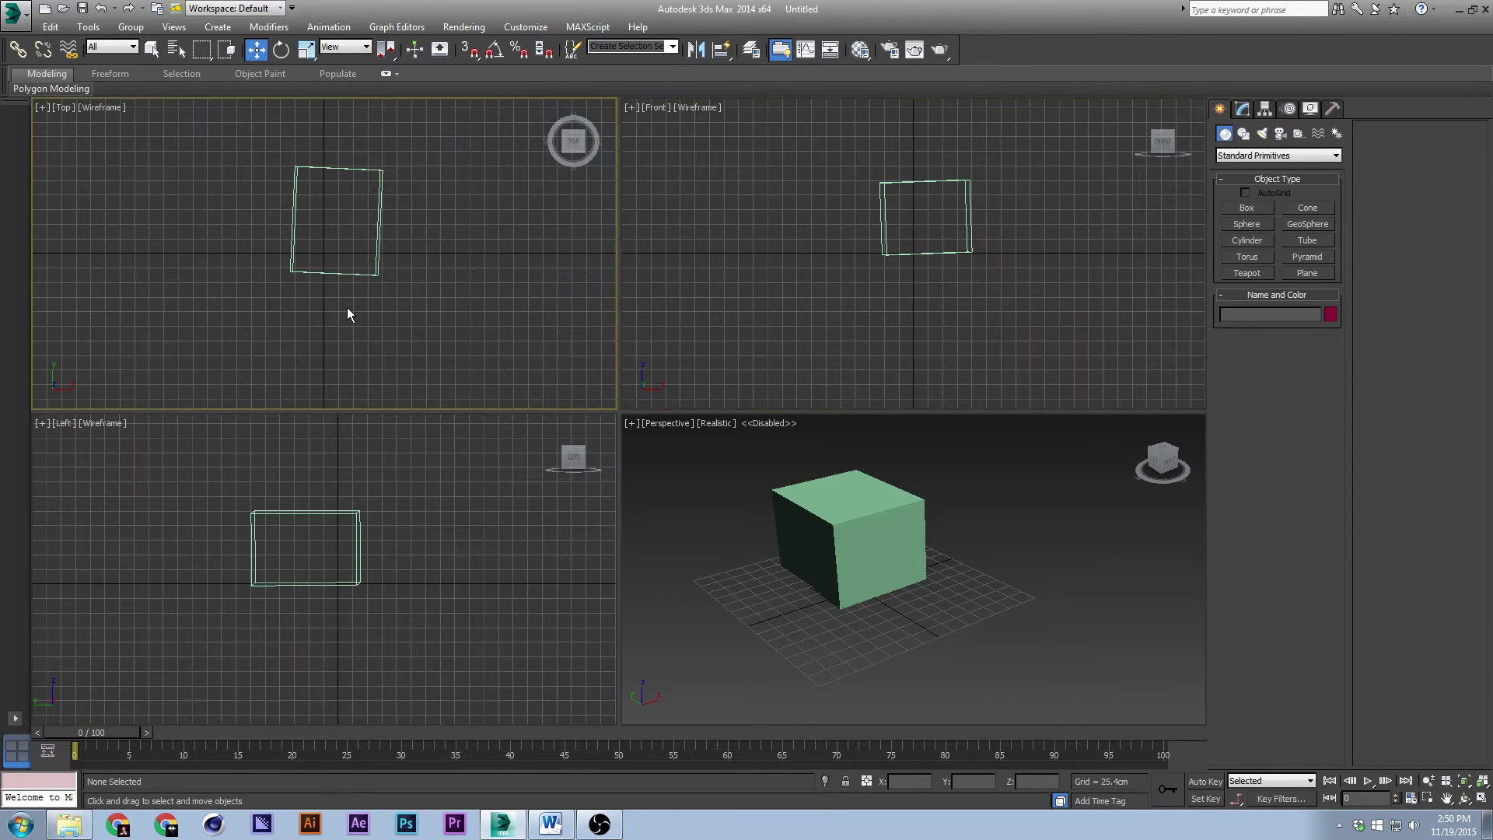
key(alt+w)
key(alt+w)
click(417, 499)
key(alt+w)
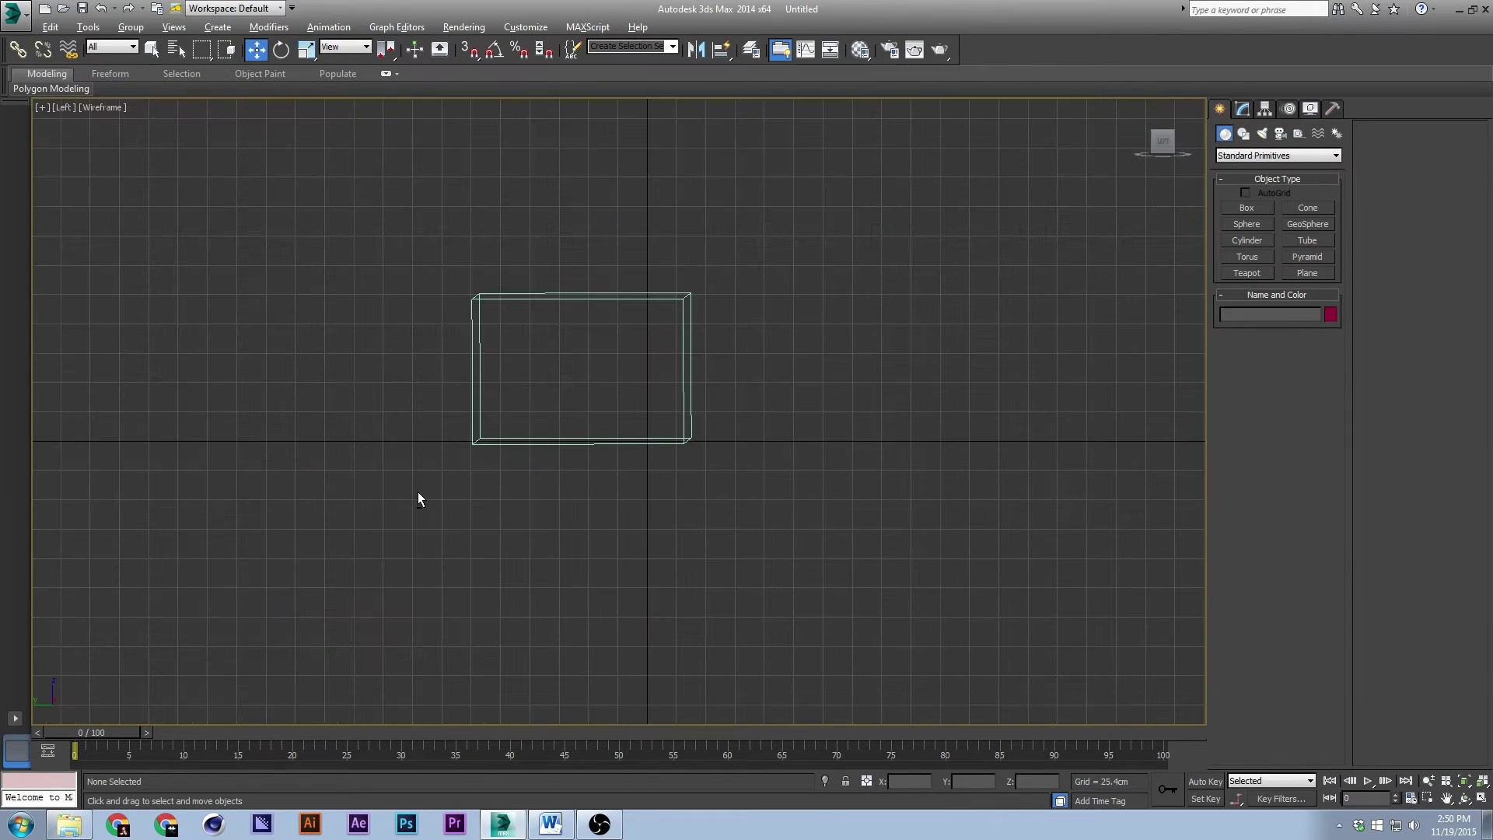
Step: Restore the four-viewport layout, then maximize the Perspective viewport and center the box in it
key(alt+w)
click(729, 516)
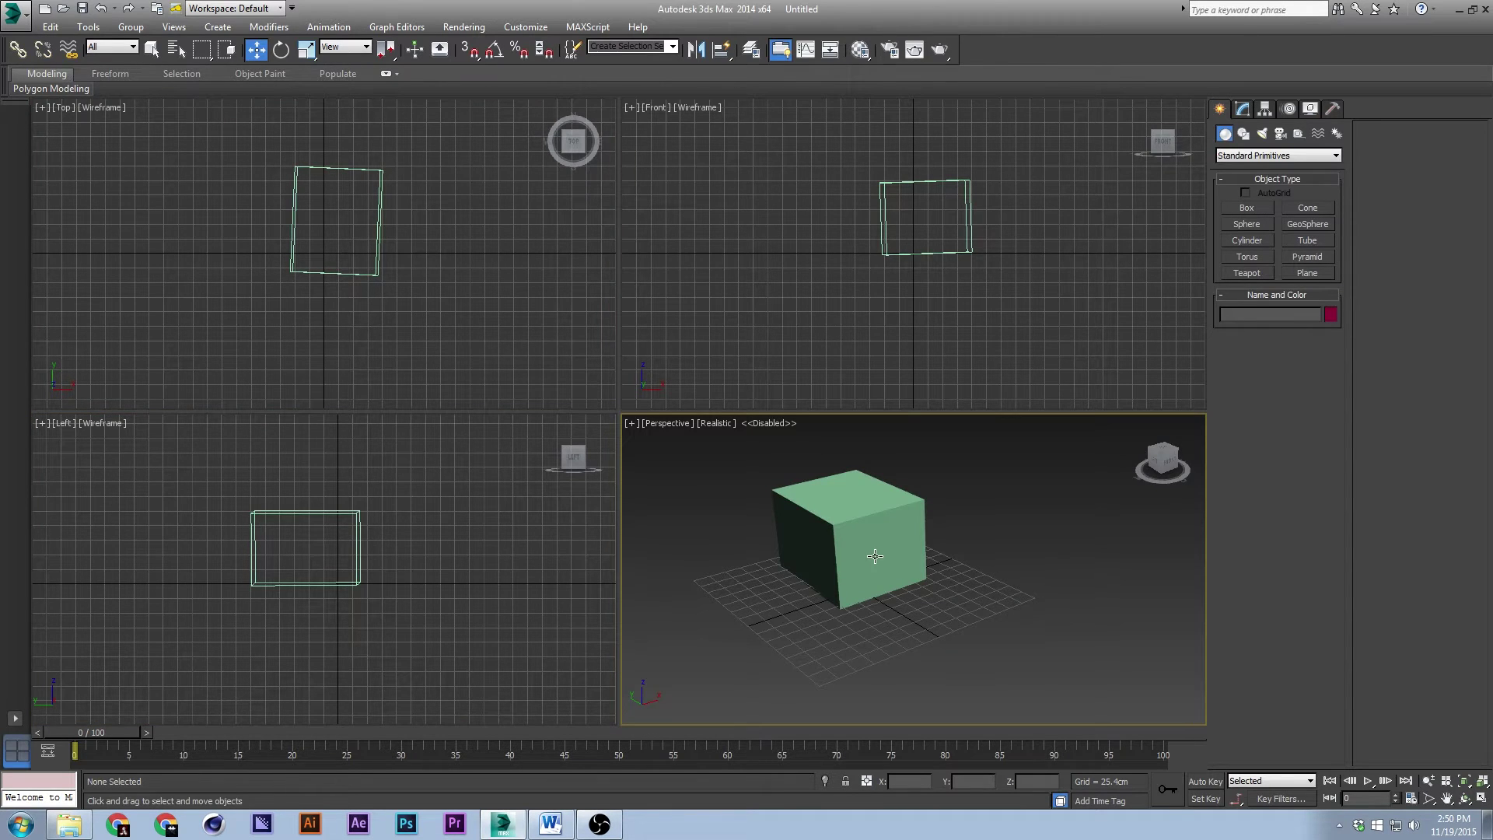
middle_drag(929, 571, 950, 585)
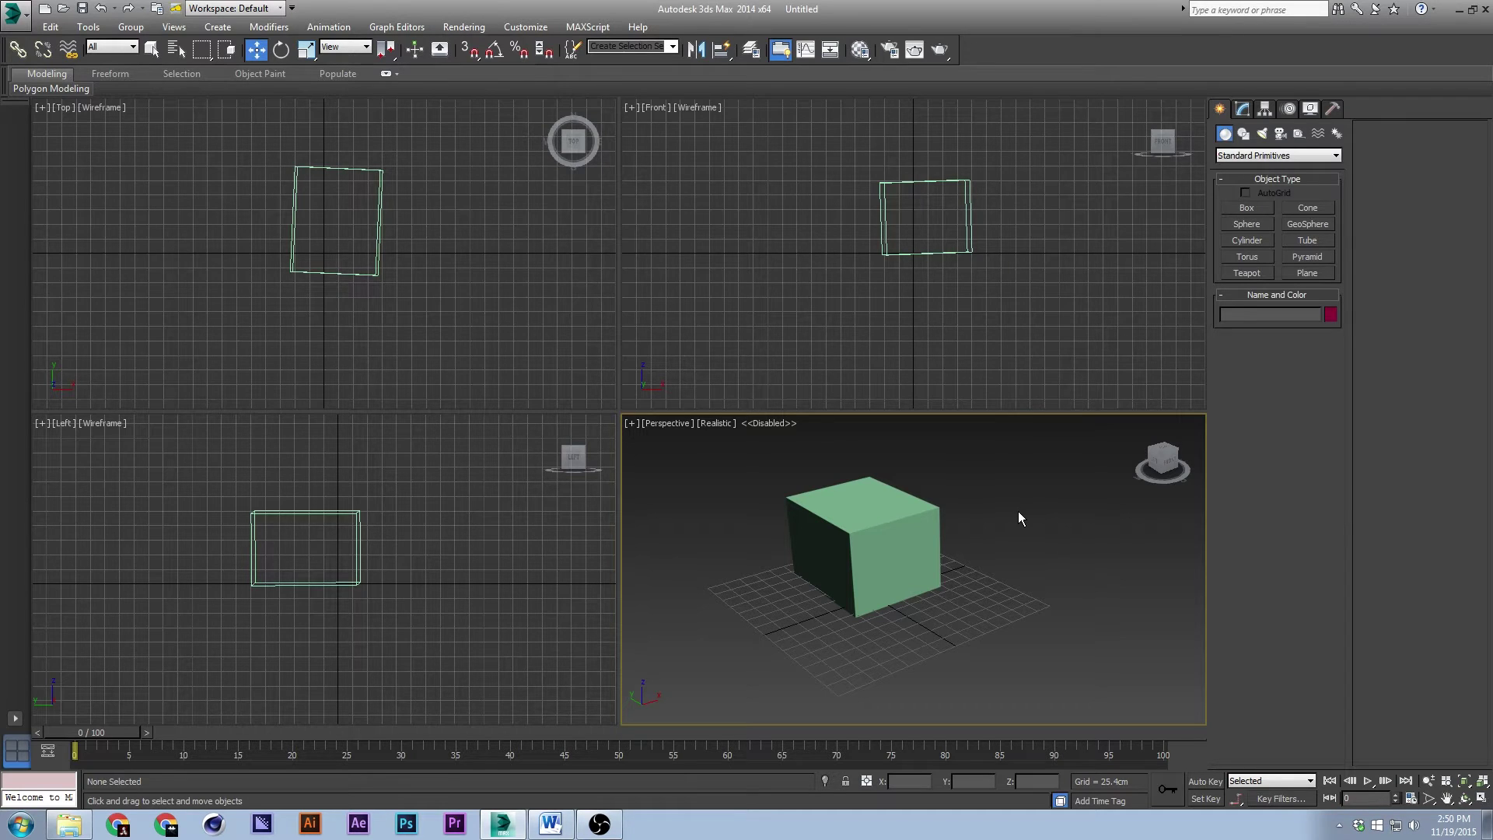
key(alt+w)
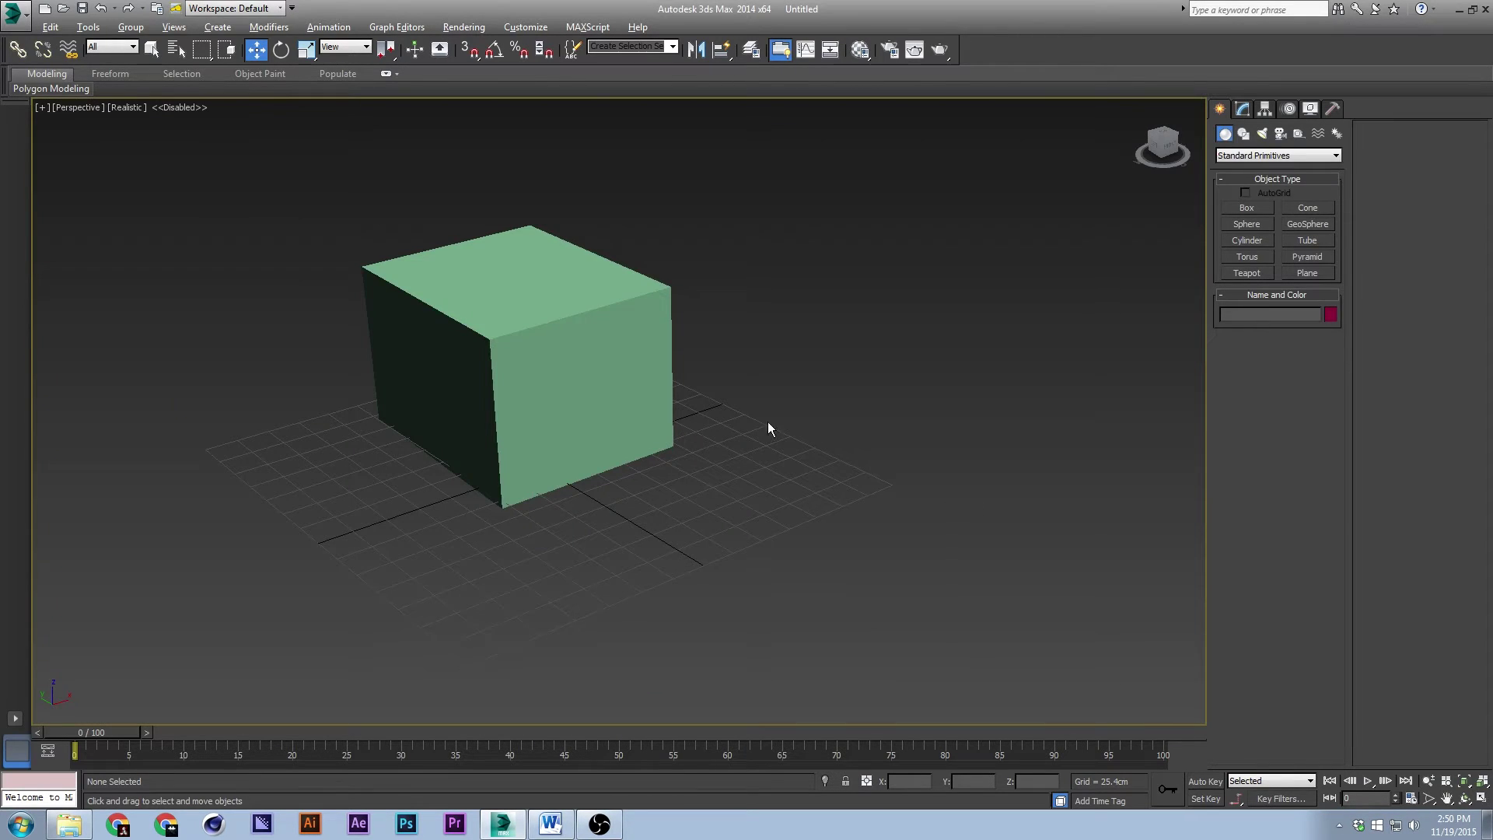
middle_drag(726, 416, 887, 493)
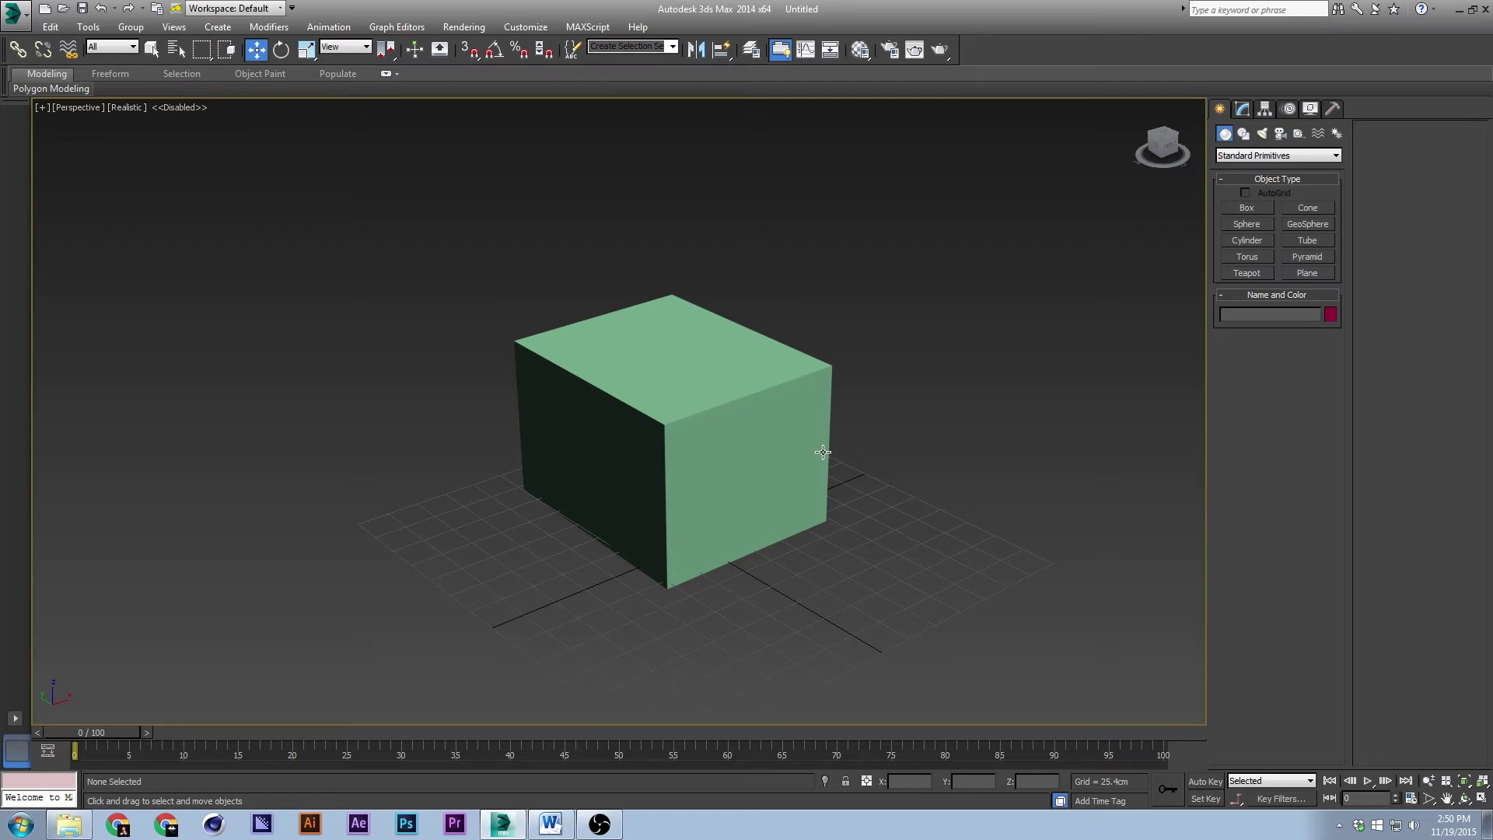
Step: Activate the Zoom tool and zoom in and out on the box in the Perspective viewport
key(alt+z)
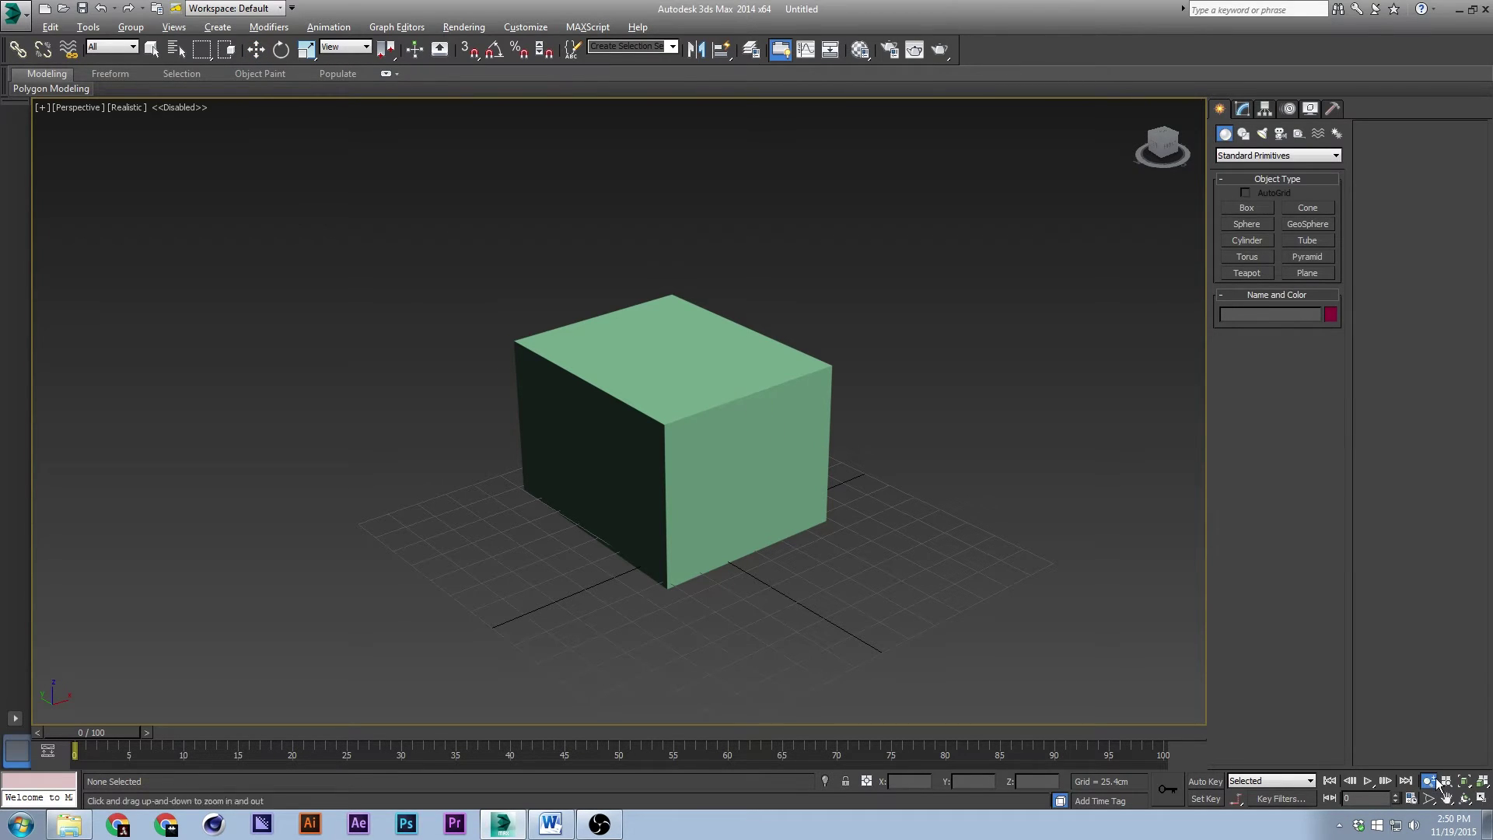
drag(490, 366, 729, 417)
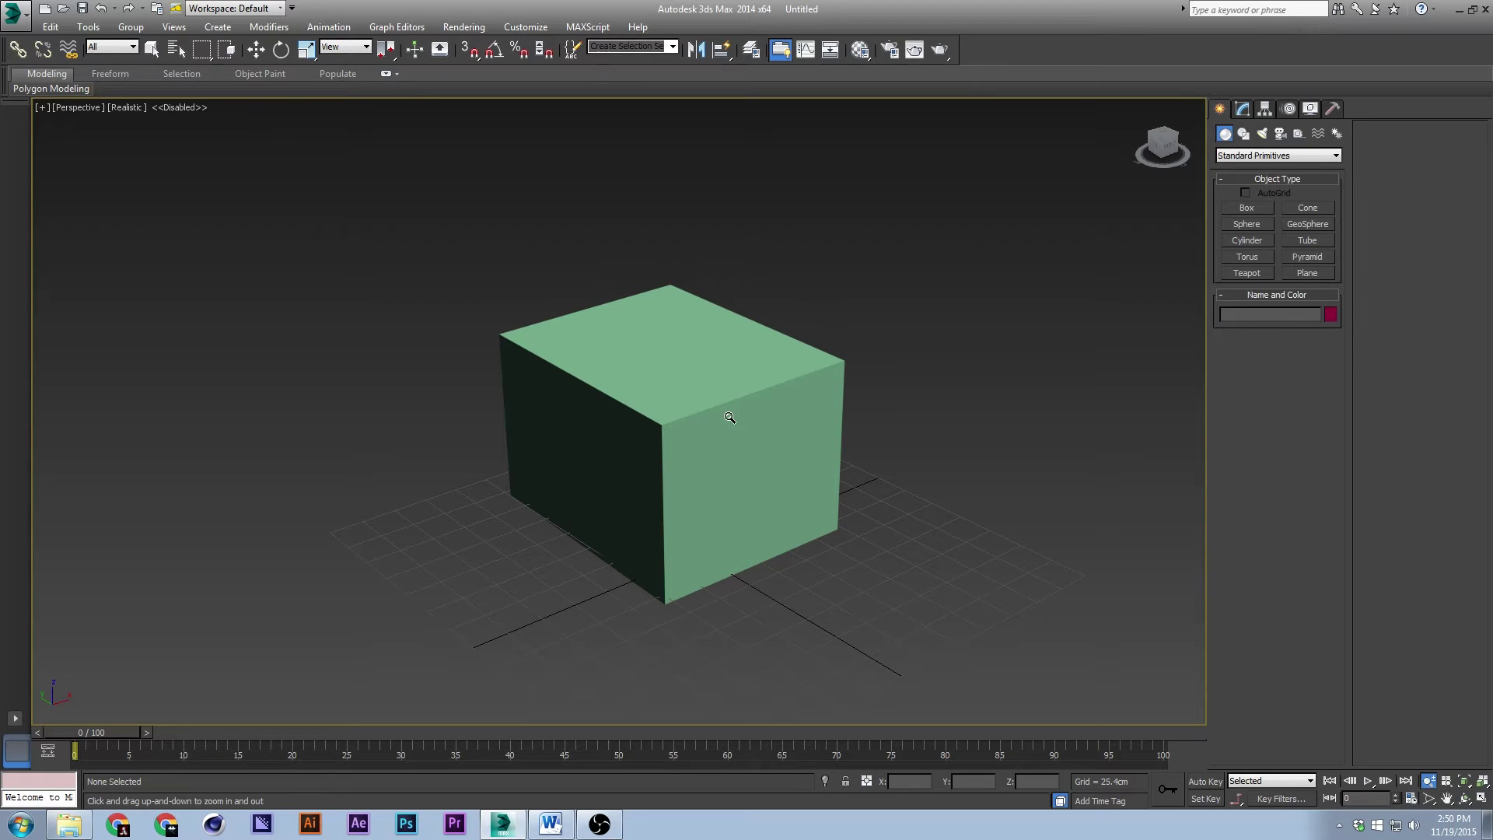
scroll(729, 417, down, 3)
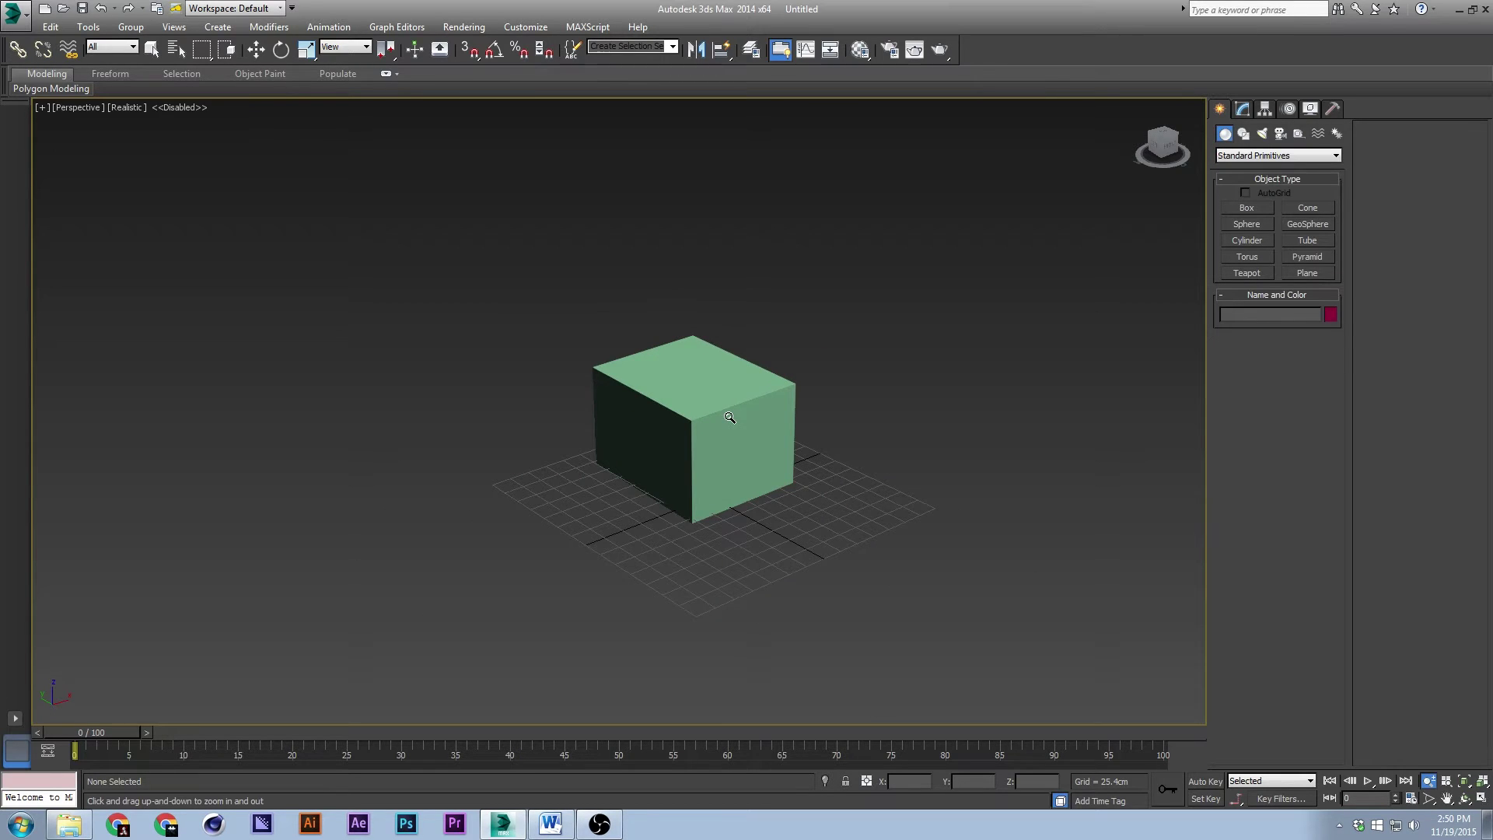
scroll(729, 417, up, 3)
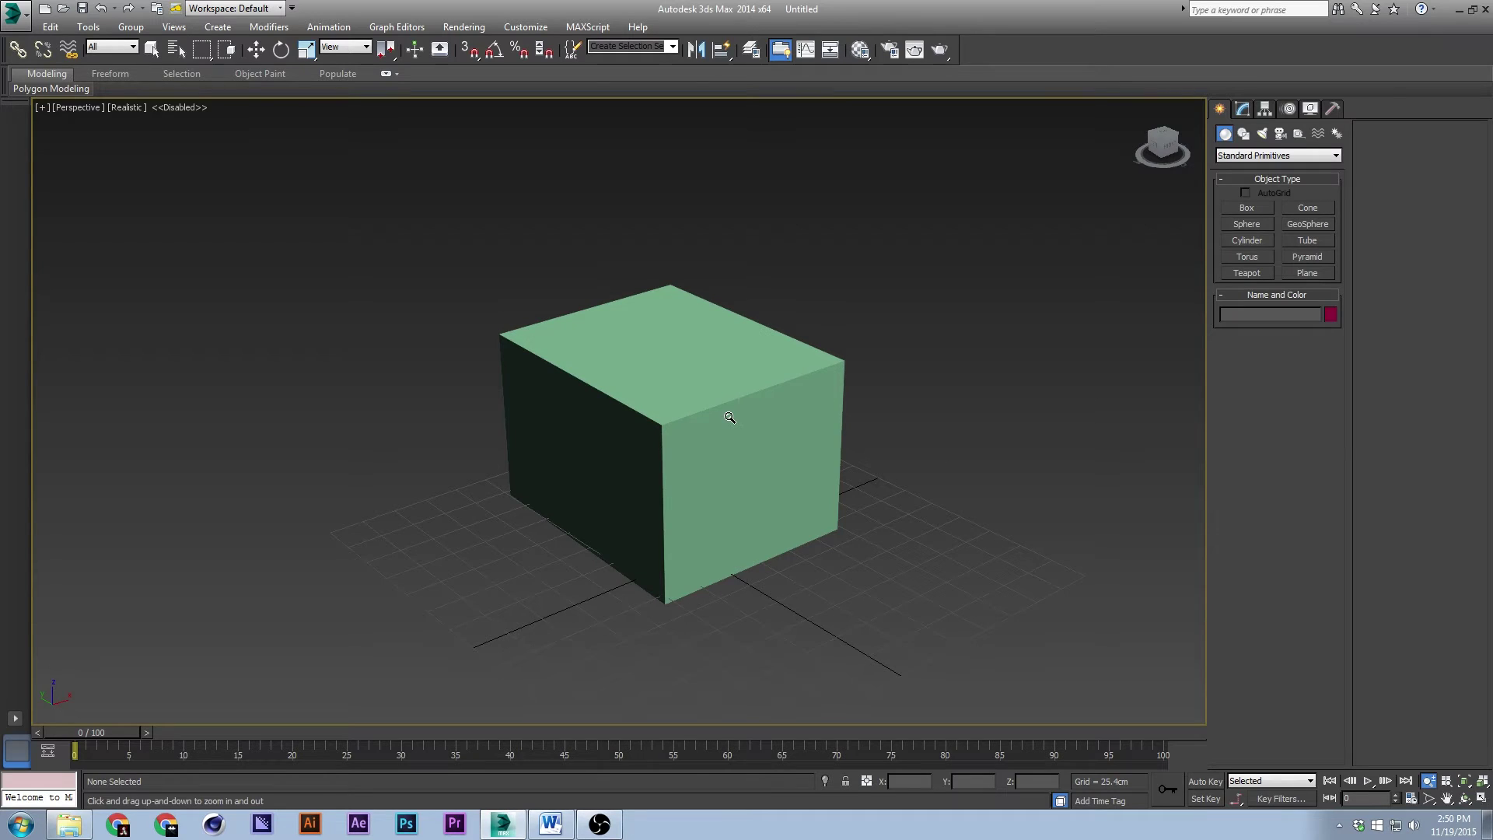
scroll(729, 418, up, 3)
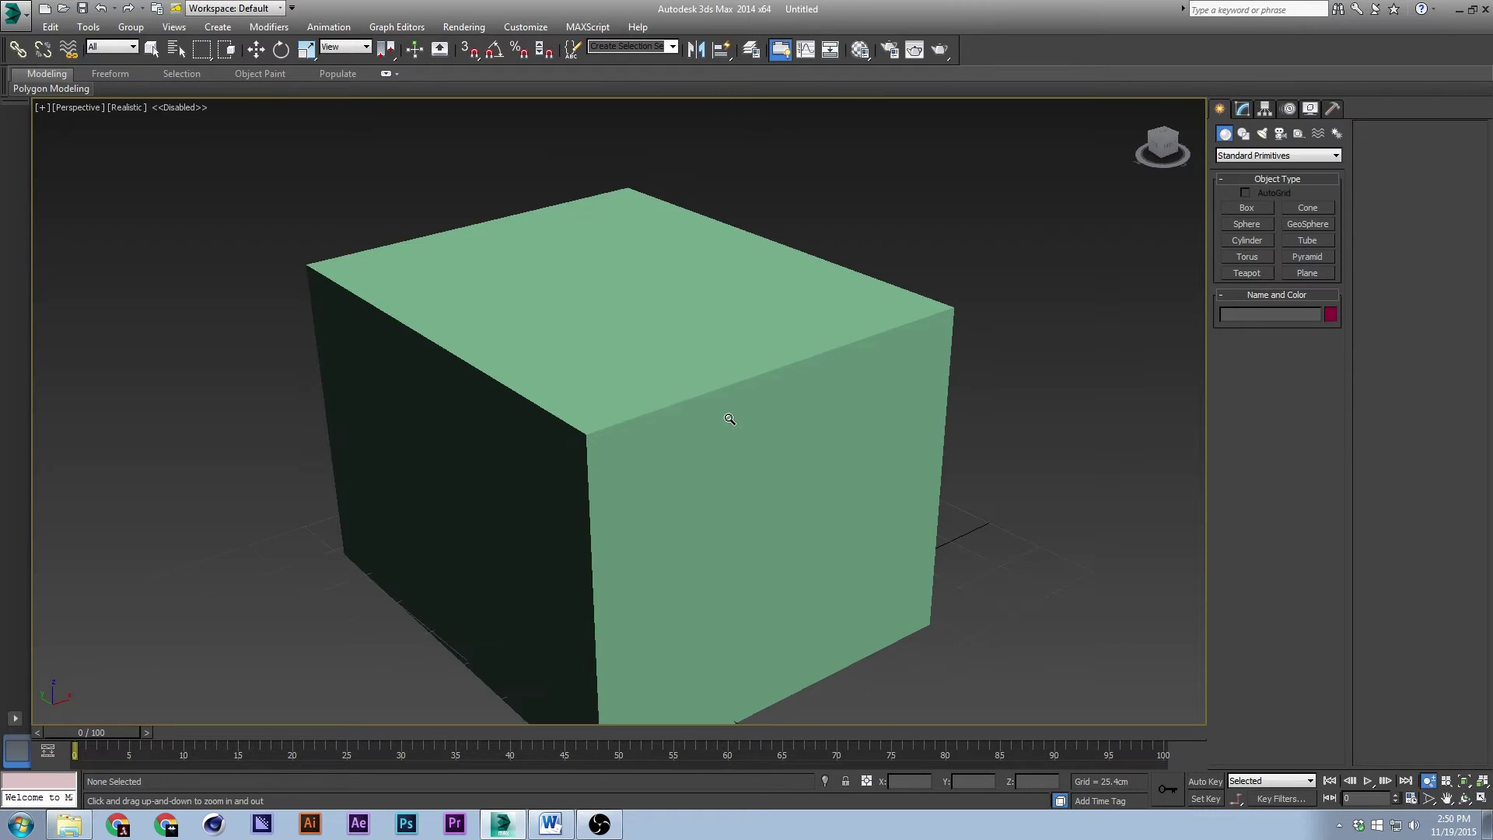
scroll(730, 419, down, 3)
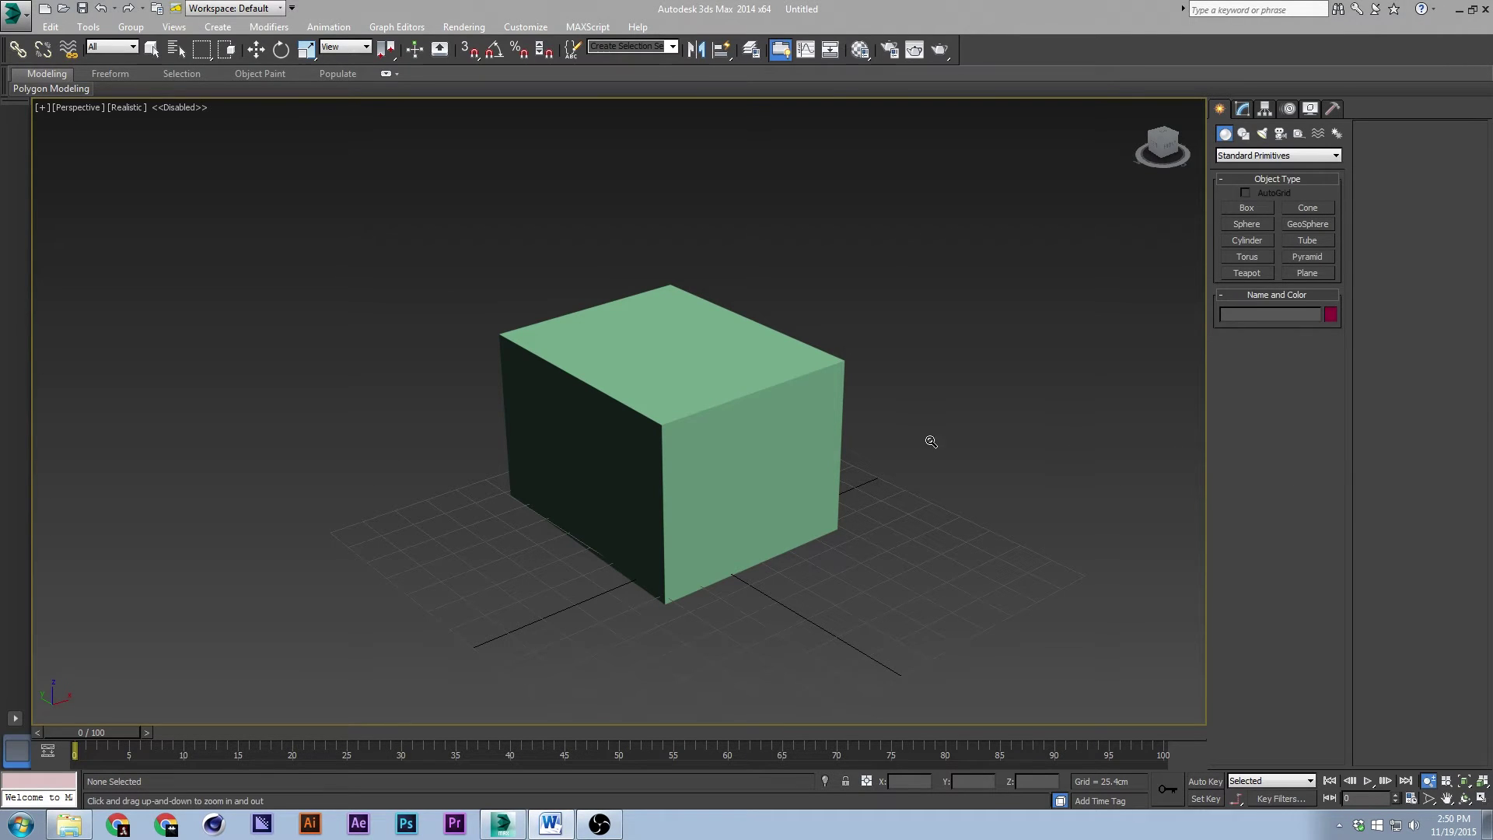
Step: Return to the Move tool, select the box, and toggle its see-through display on and off
click(255, 50)
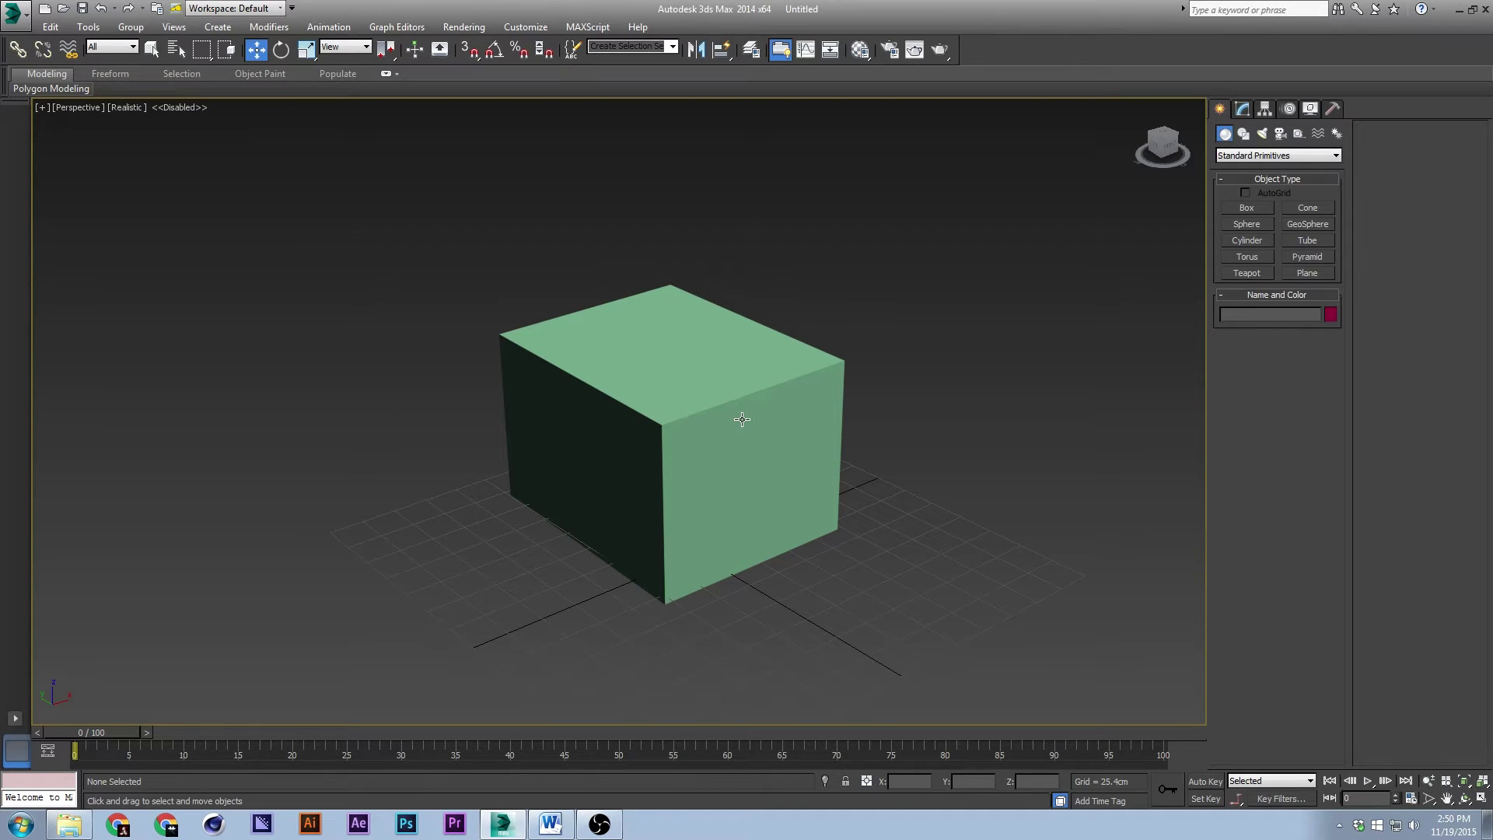
alt+middle_drag(740, 416, 723, 412)
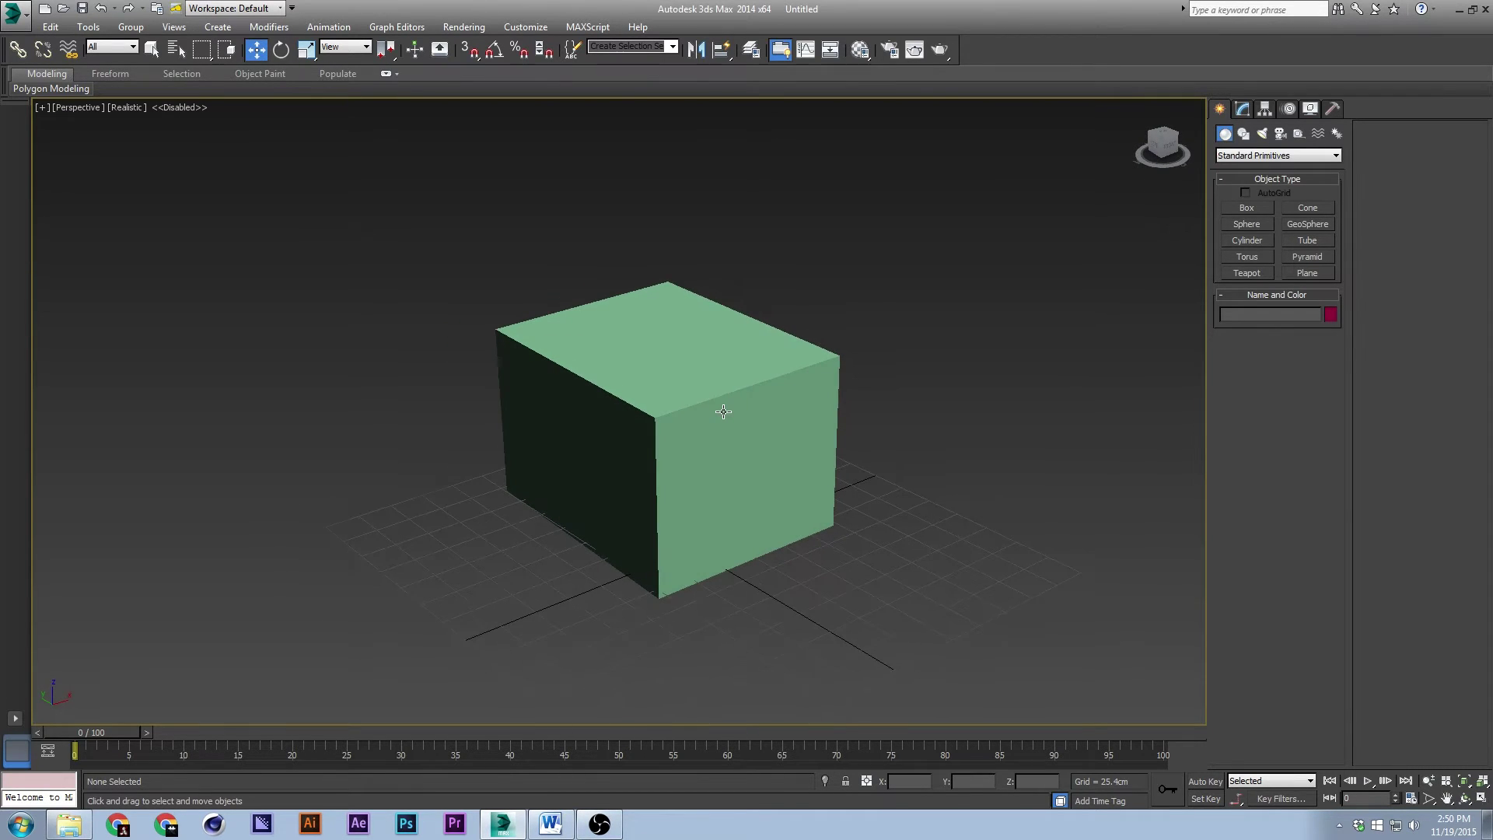
click(717, 405)
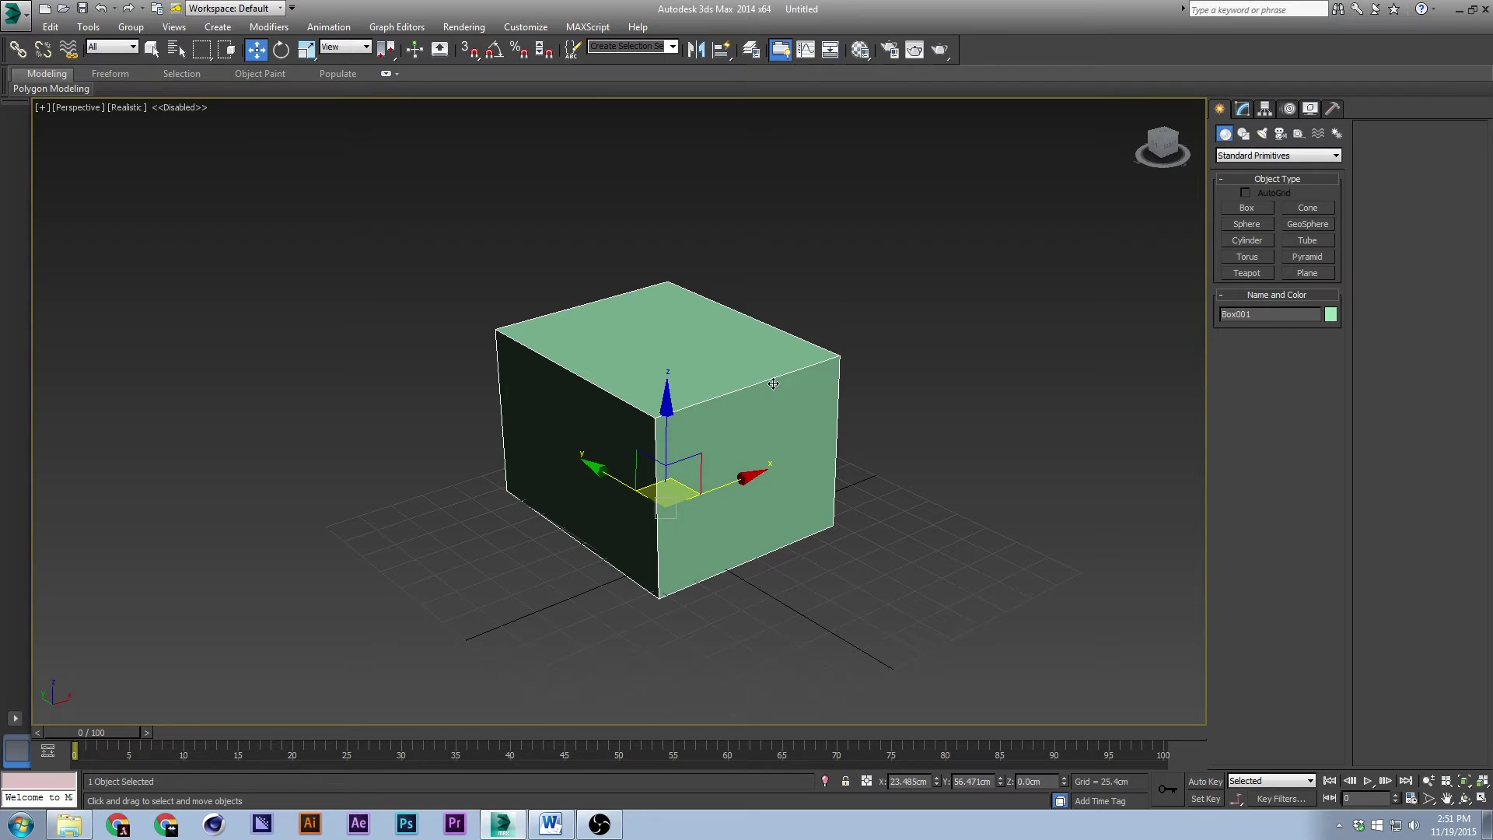
key(alt+x)
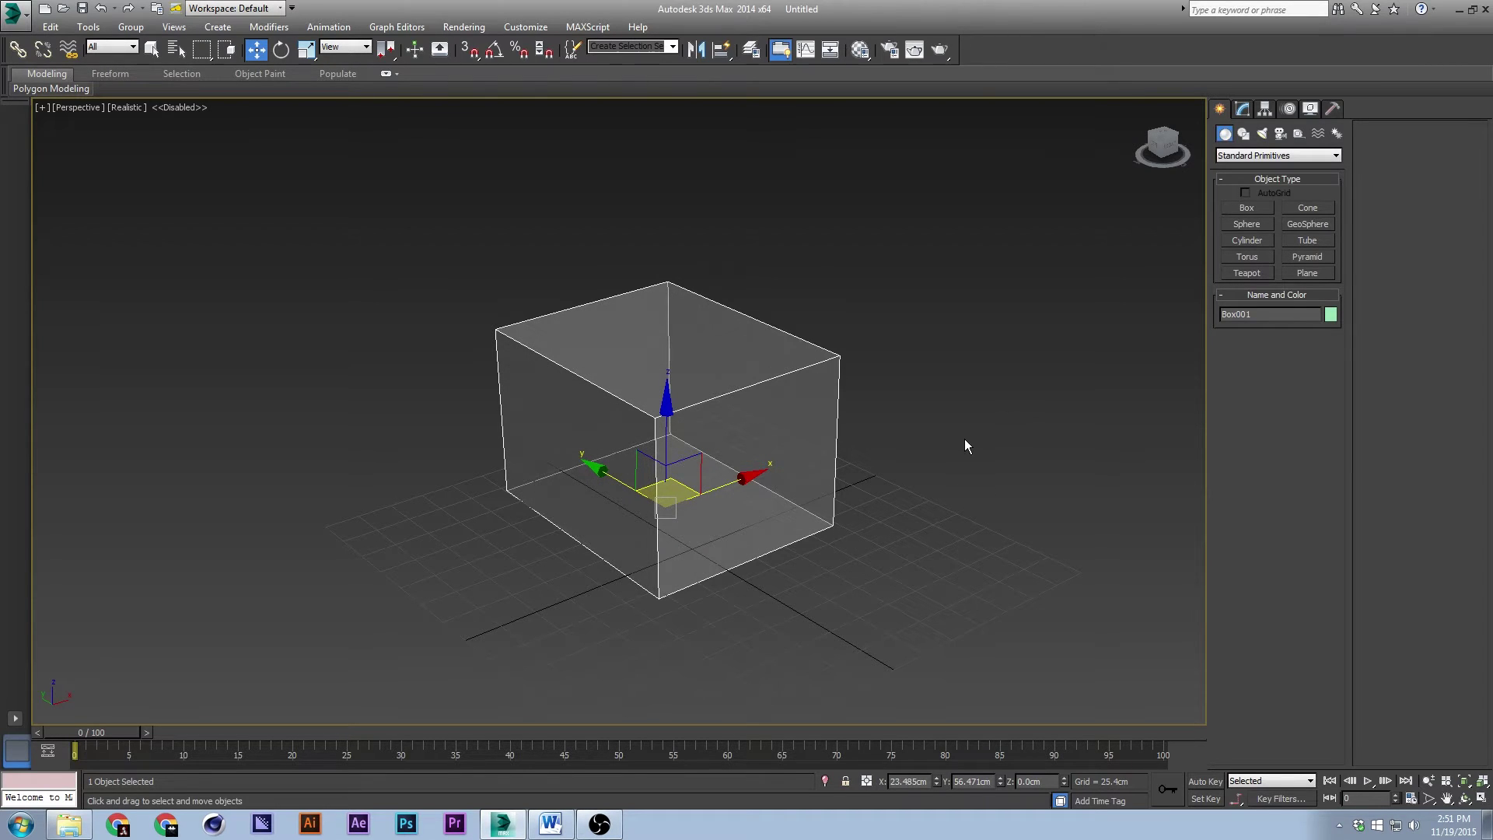
alt+middle_drag(685, 433, 705, 429)
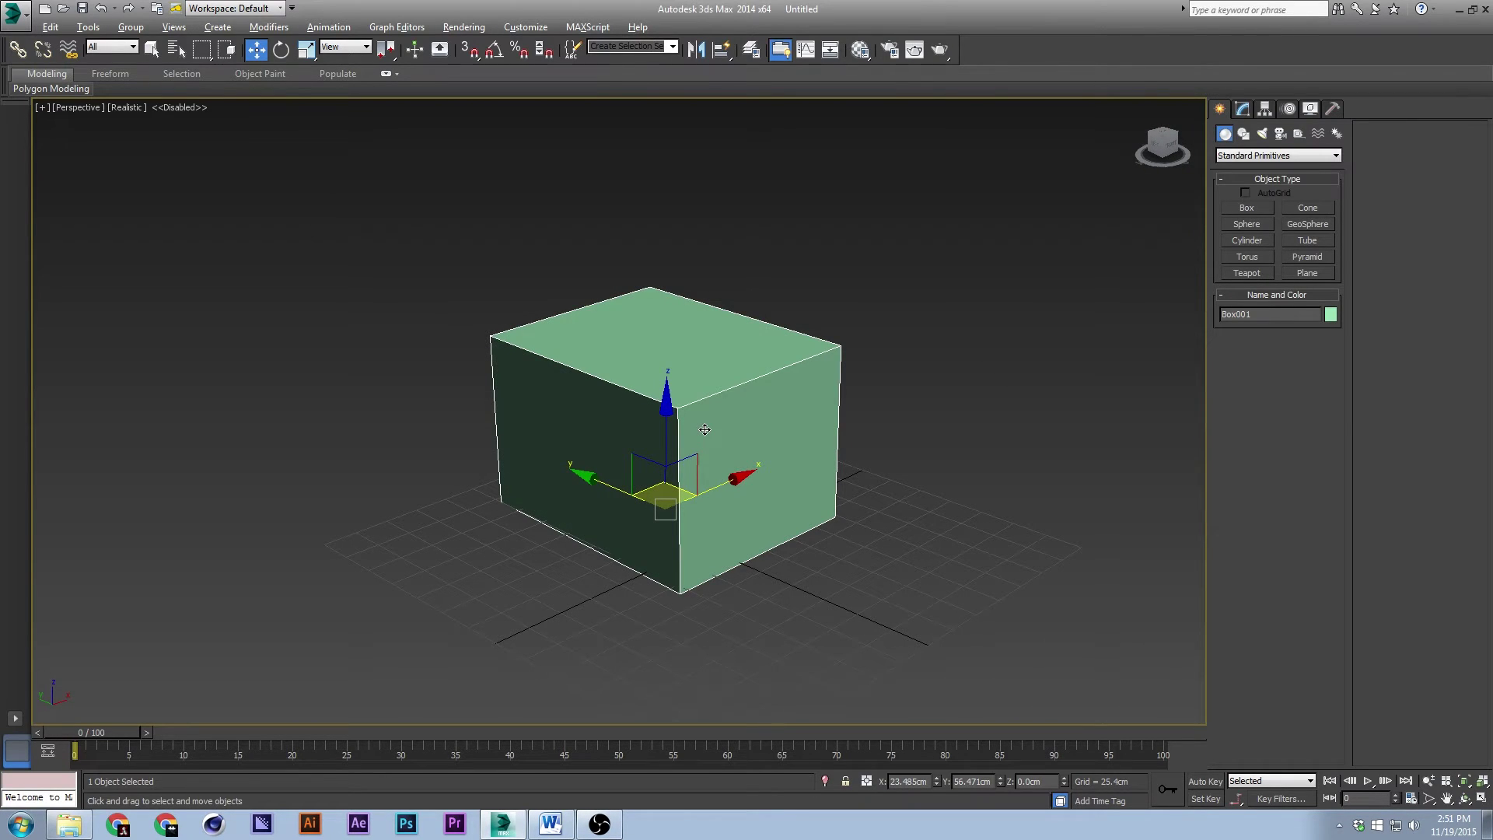
Step: Toggle the Perspective viewport between wireframe and shaded display, turn off edged faces, and deselect the box
key(F3)
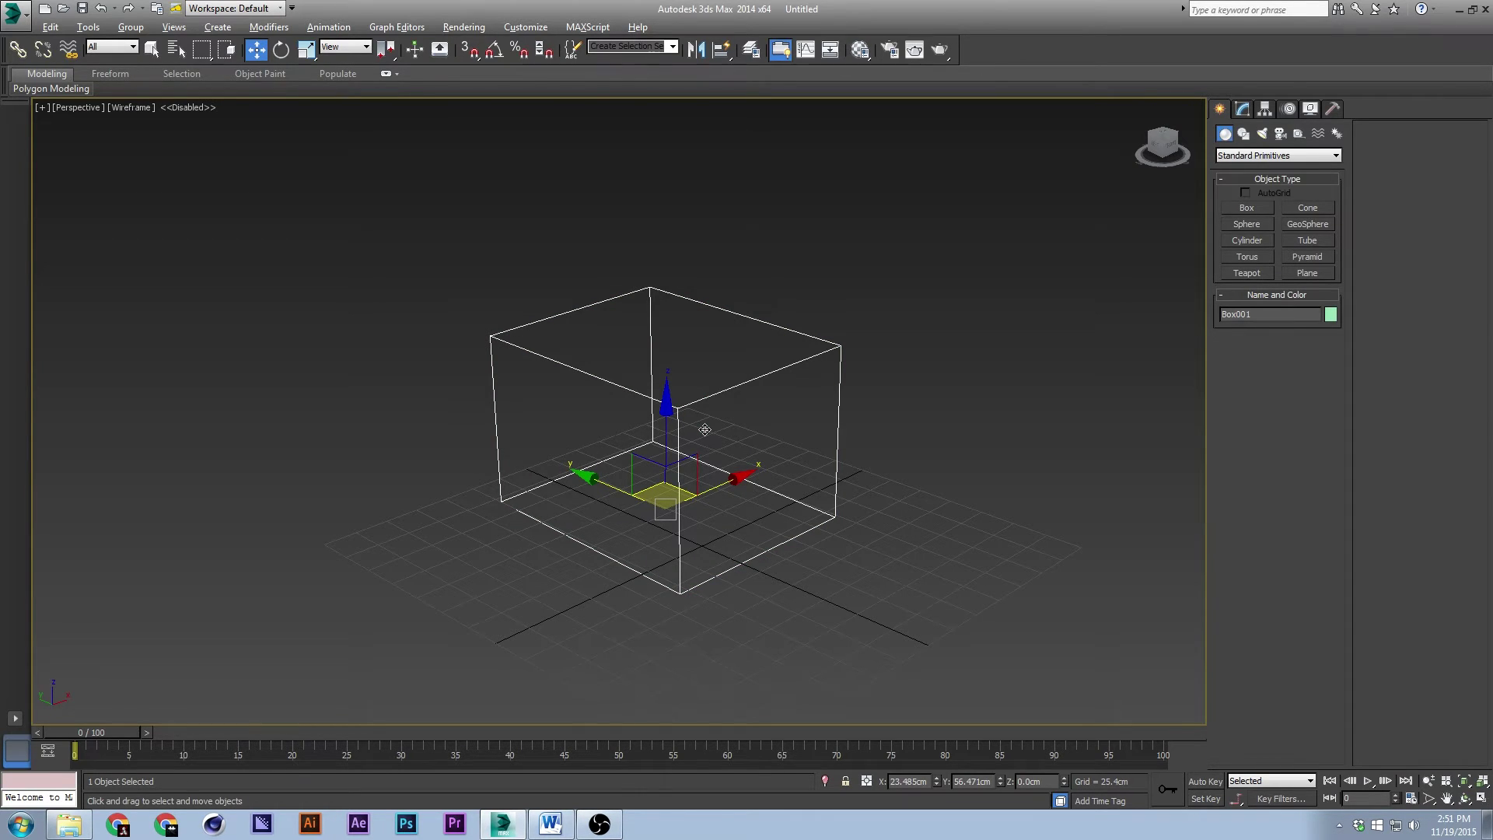
key(F3)
key(F3)
key(F3)
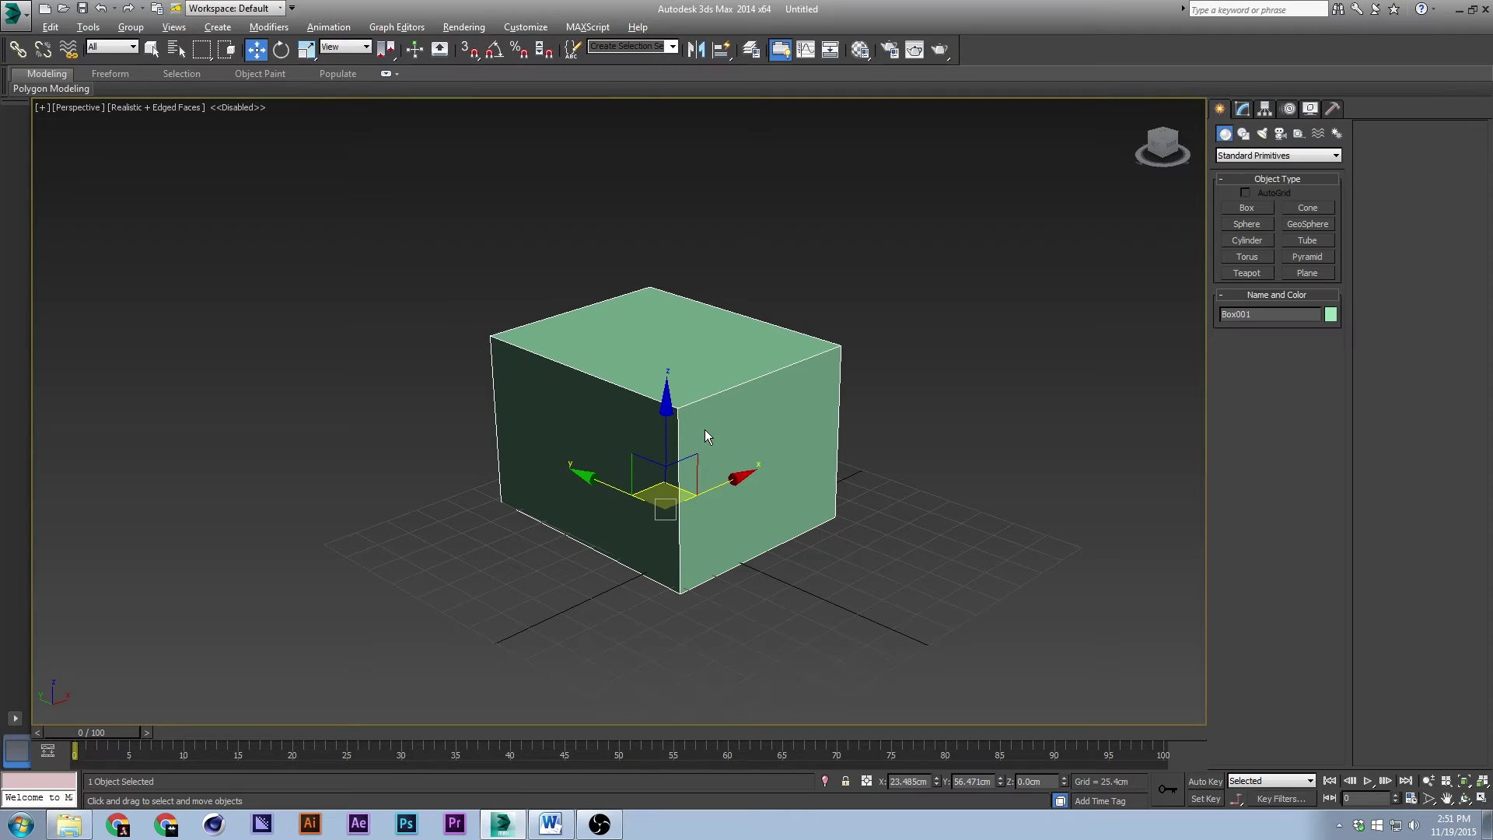
key(F4)
click(939, 369)
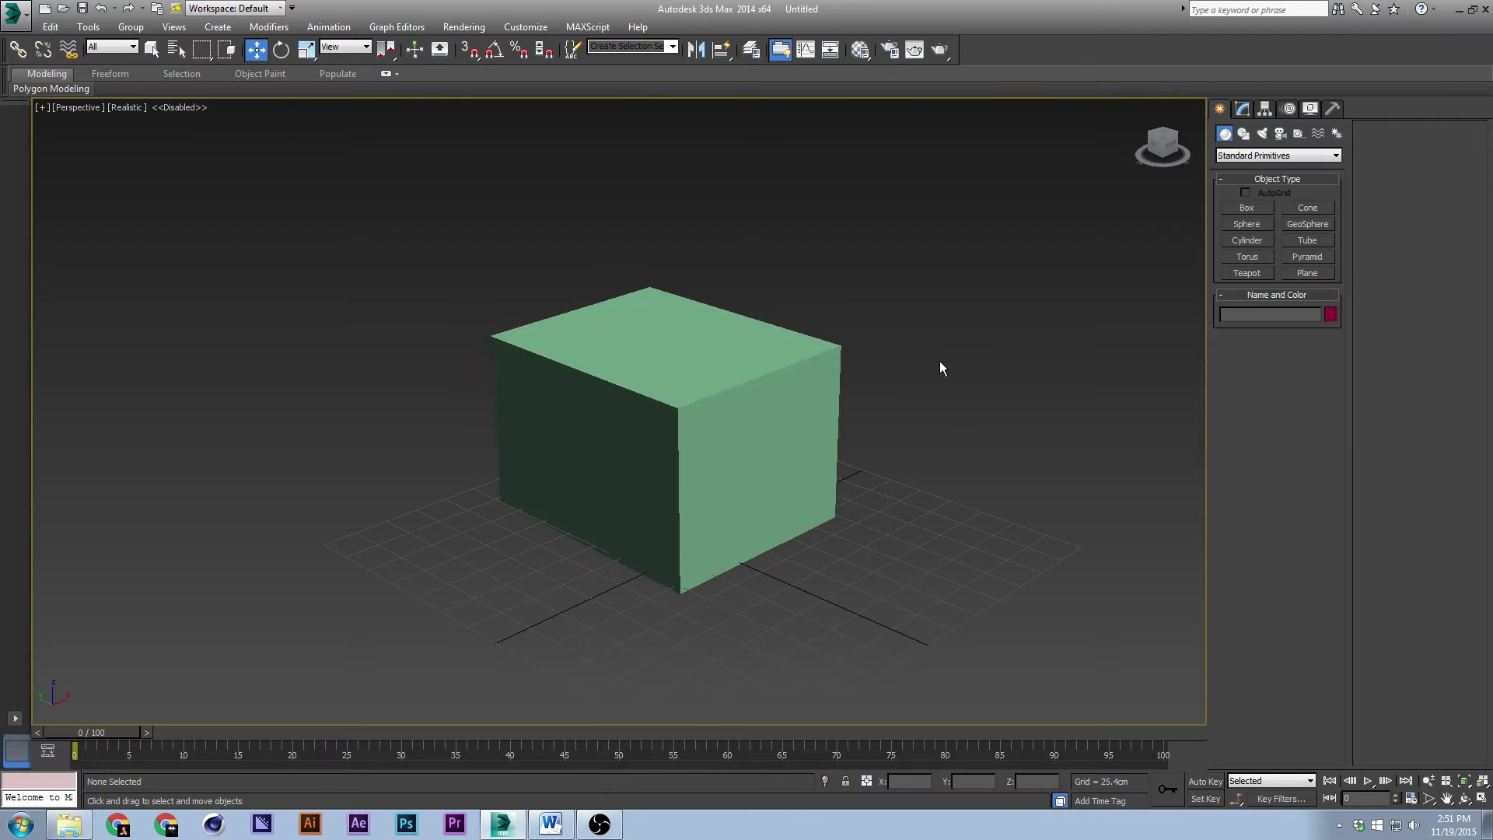
Step: Select the box and set its length, width and height segments to 10
click(786, 364)
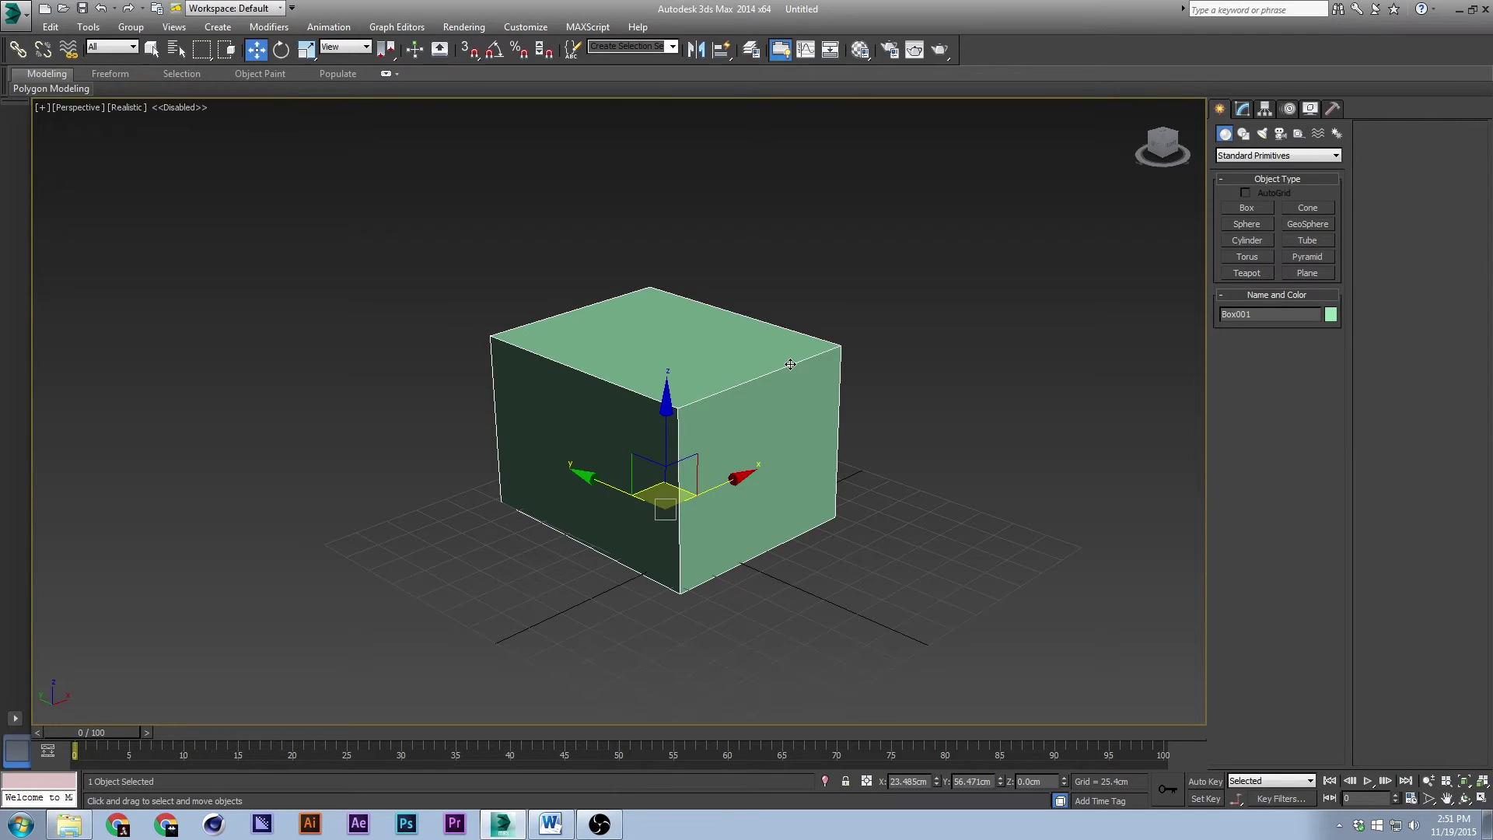
click(1242, 108)
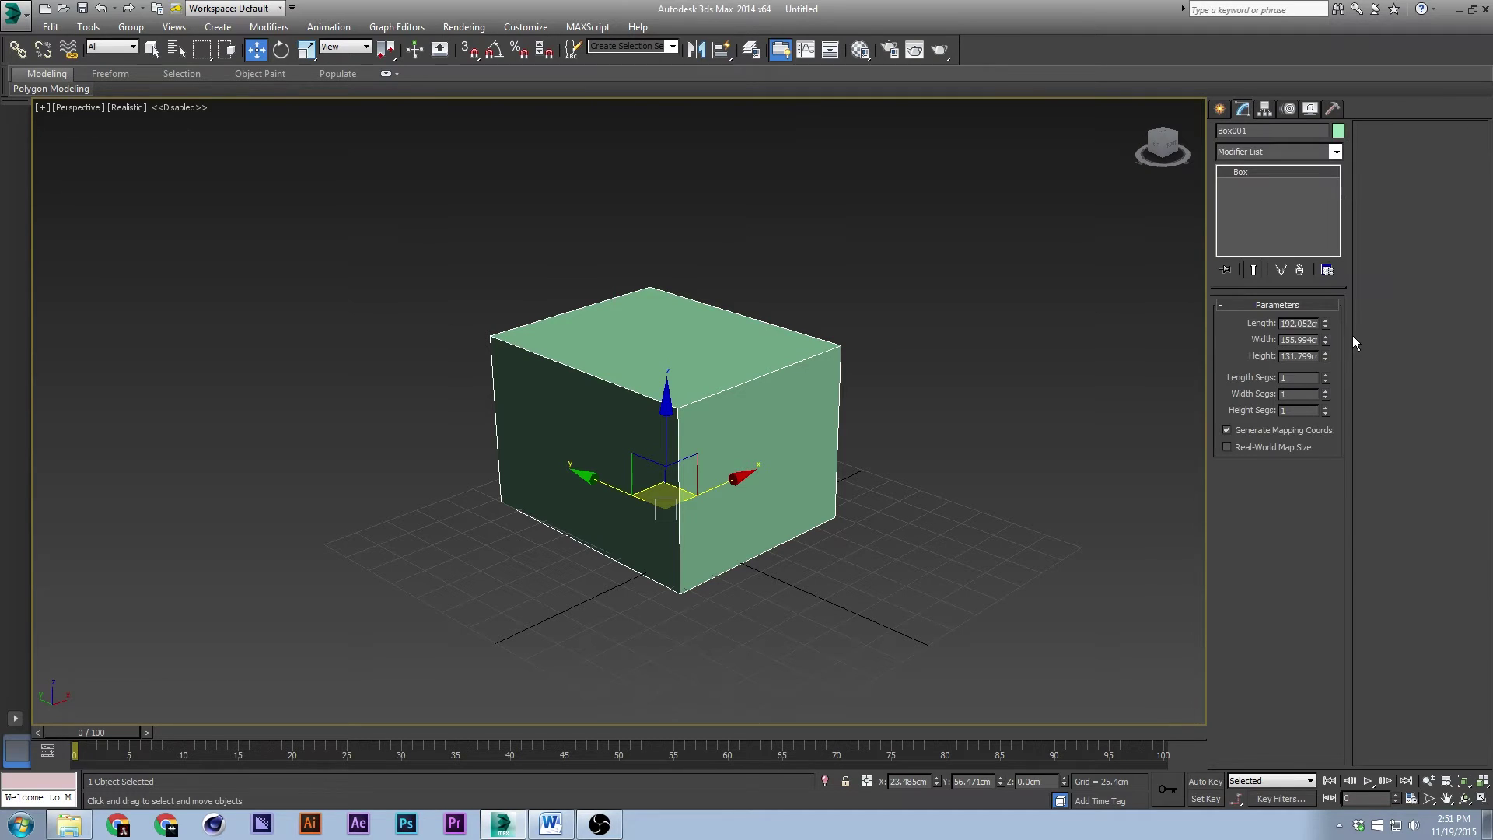
click(1304, 393)
text(10)
click(1307, 411)
text(10)
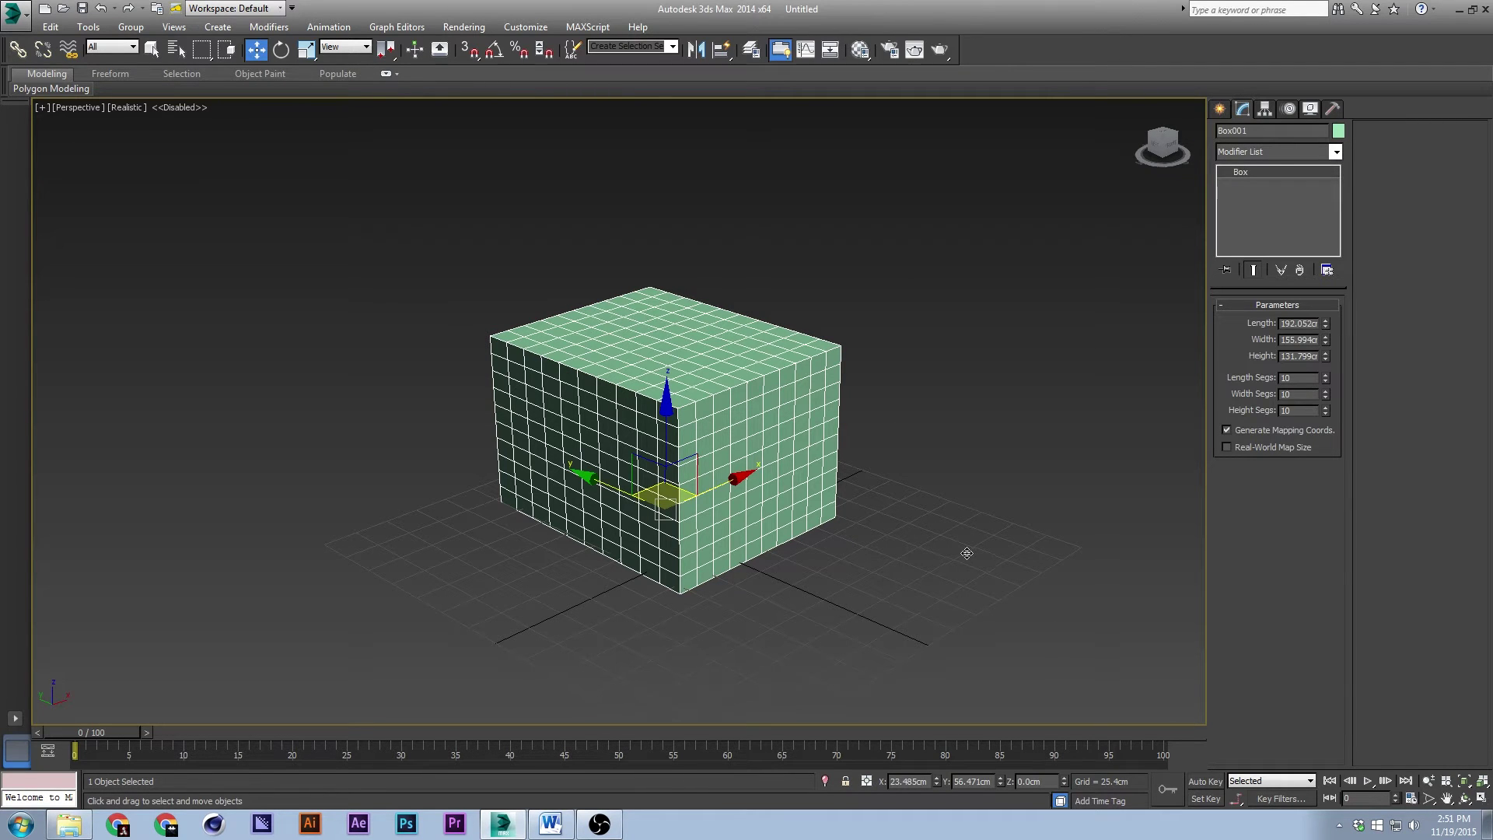
Step: Convert the box to an Editable Poly and select all its polygons, with the viewport in wireframe
key(ctrl+shift+p)
key(F4)
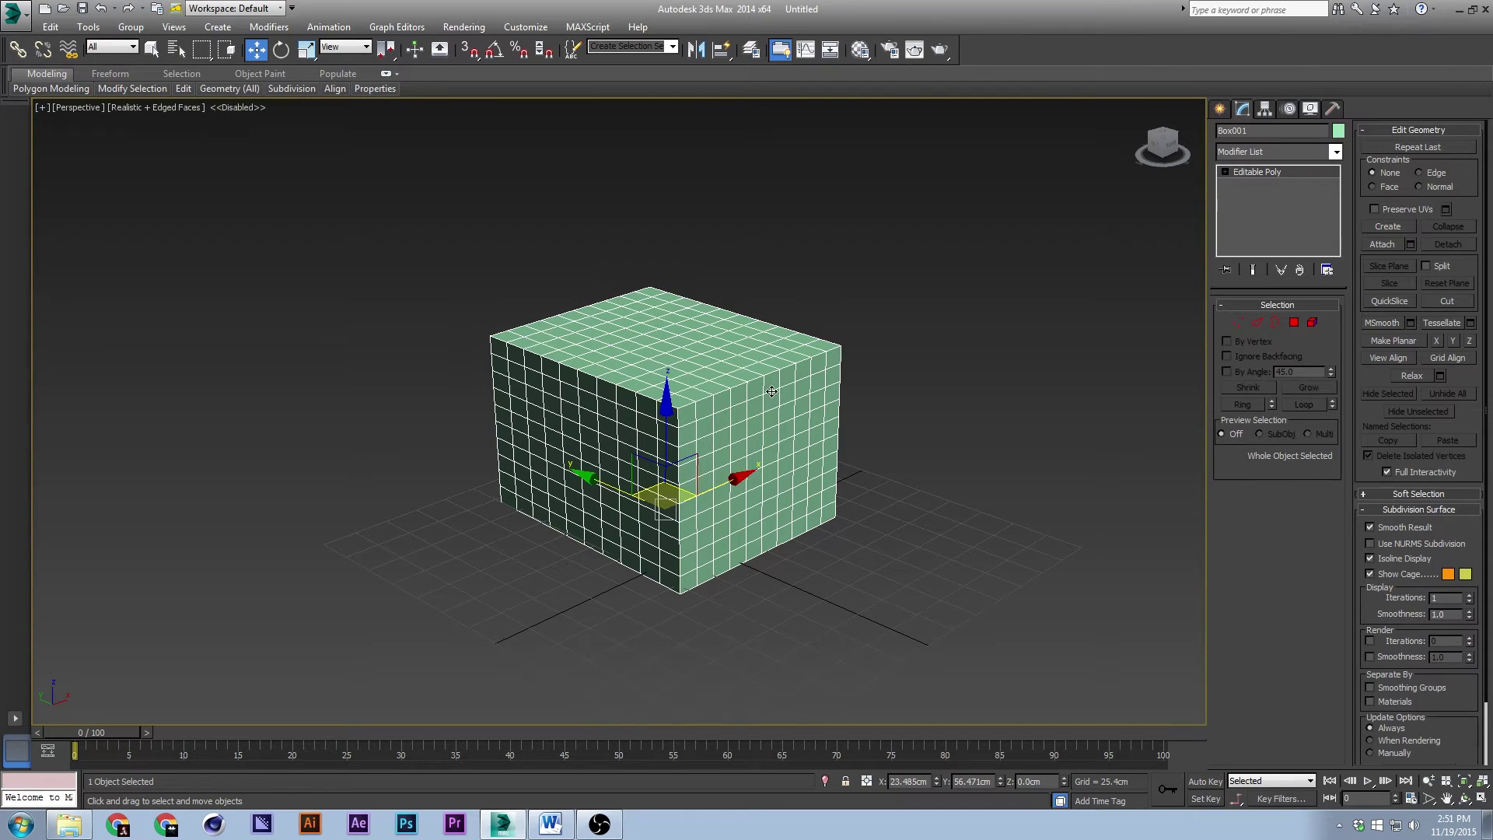
key(4)
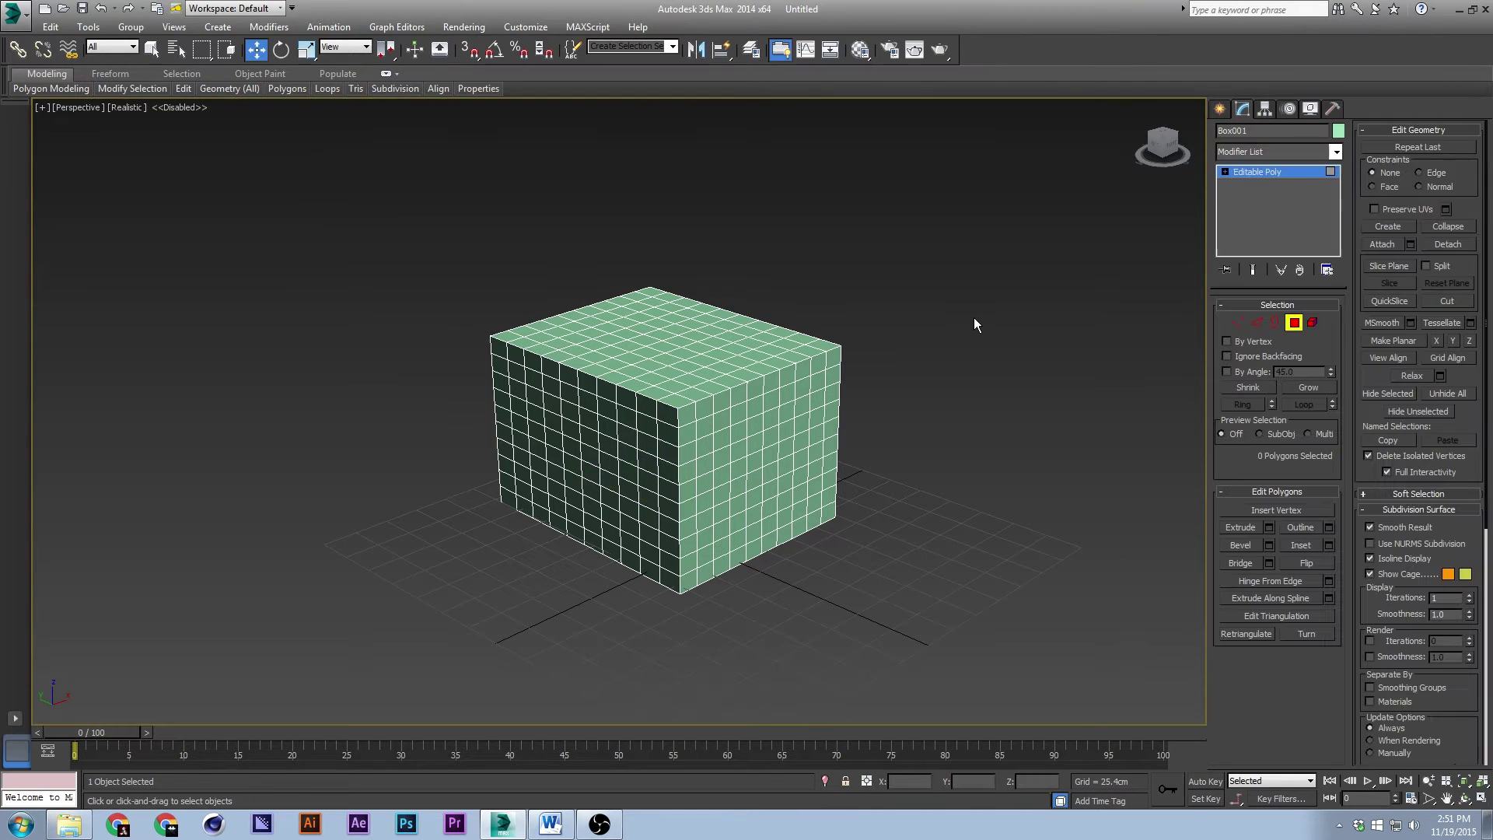
key(F3)
key(ctrl+a)
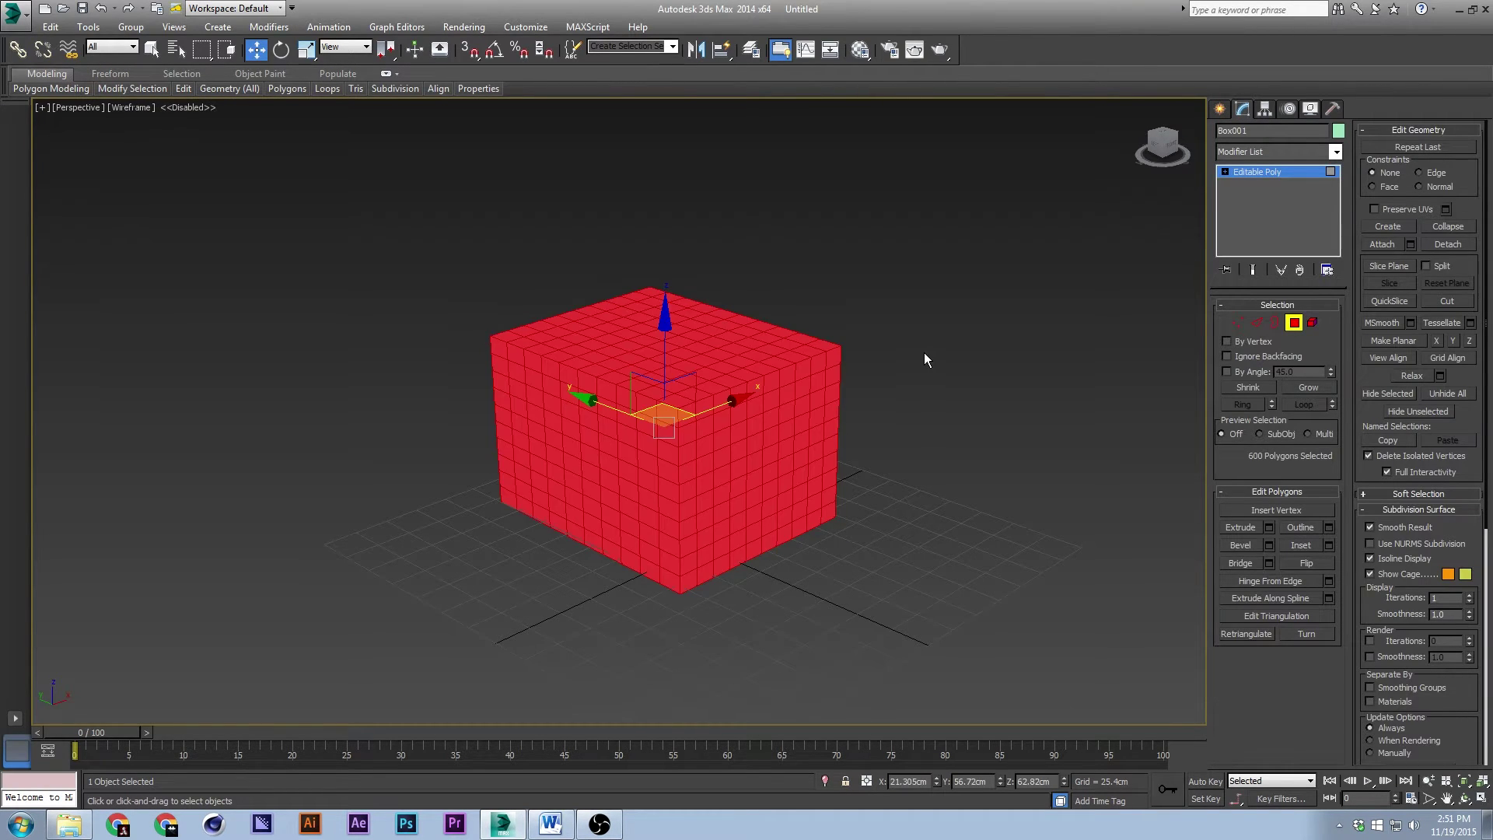
Step: Cycle through shaded, edged-faces and wireframe display with the polygons selected, then deselect all polygons
key(F3)
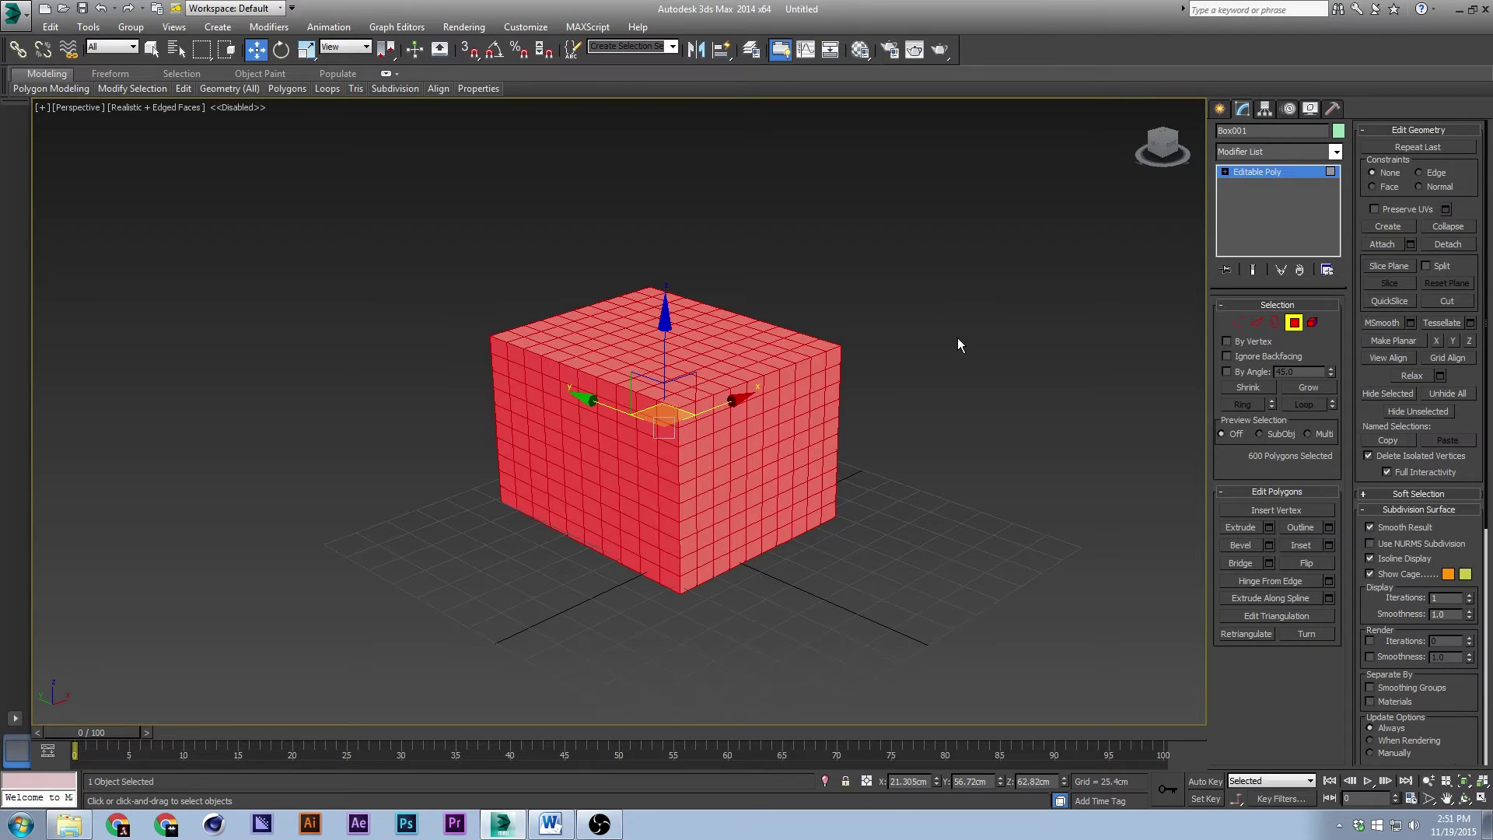
key(F3)
key(F3)
key(F4)
key(F3)
key(ctrl+d)
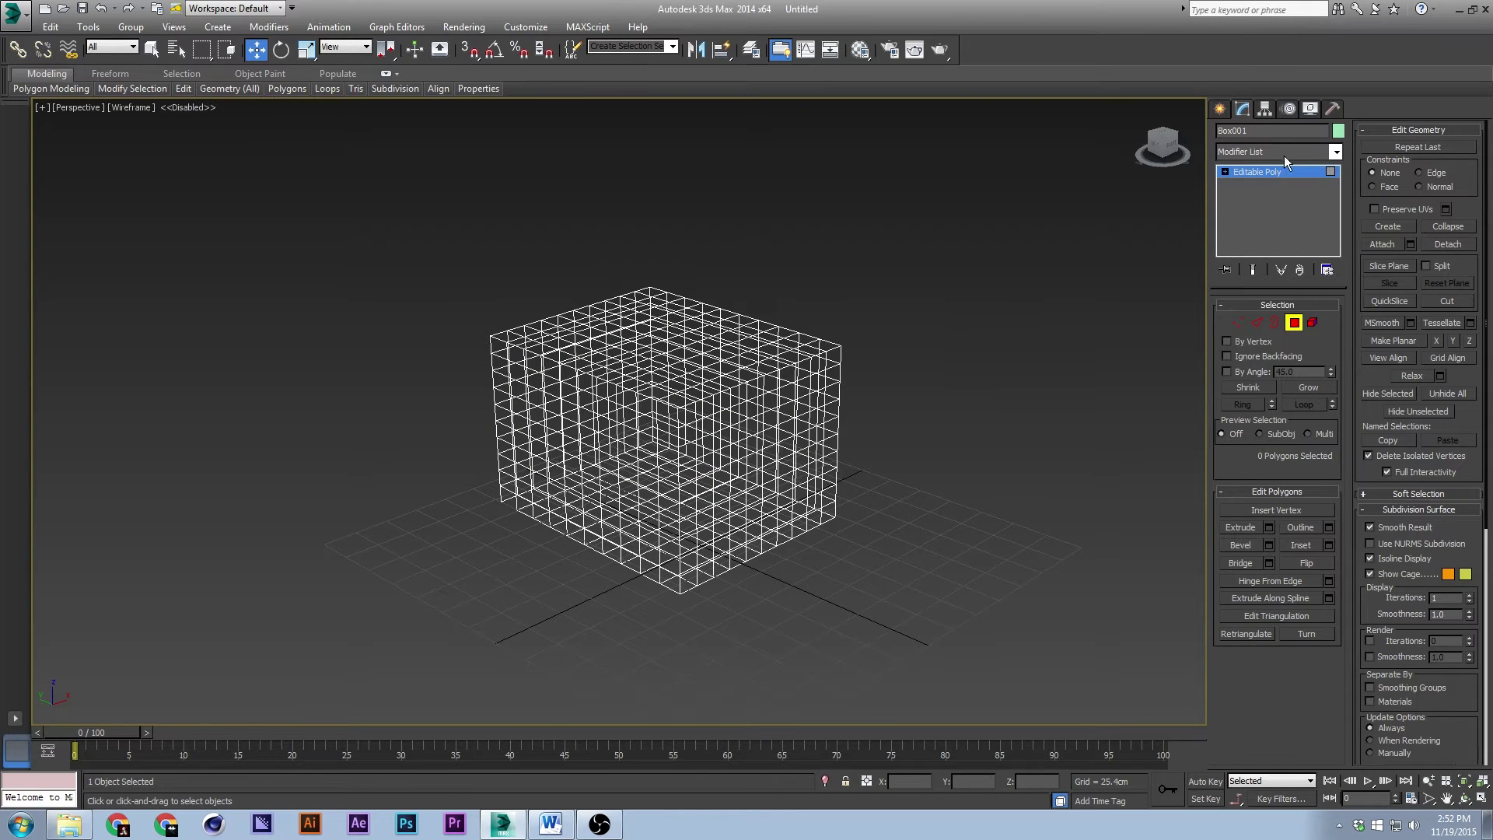
Step: Leave polygon editing, deselect the box, and return the Perspective viewport to shaded display
click(1220, 109)
click(962, 292)
key(F3)
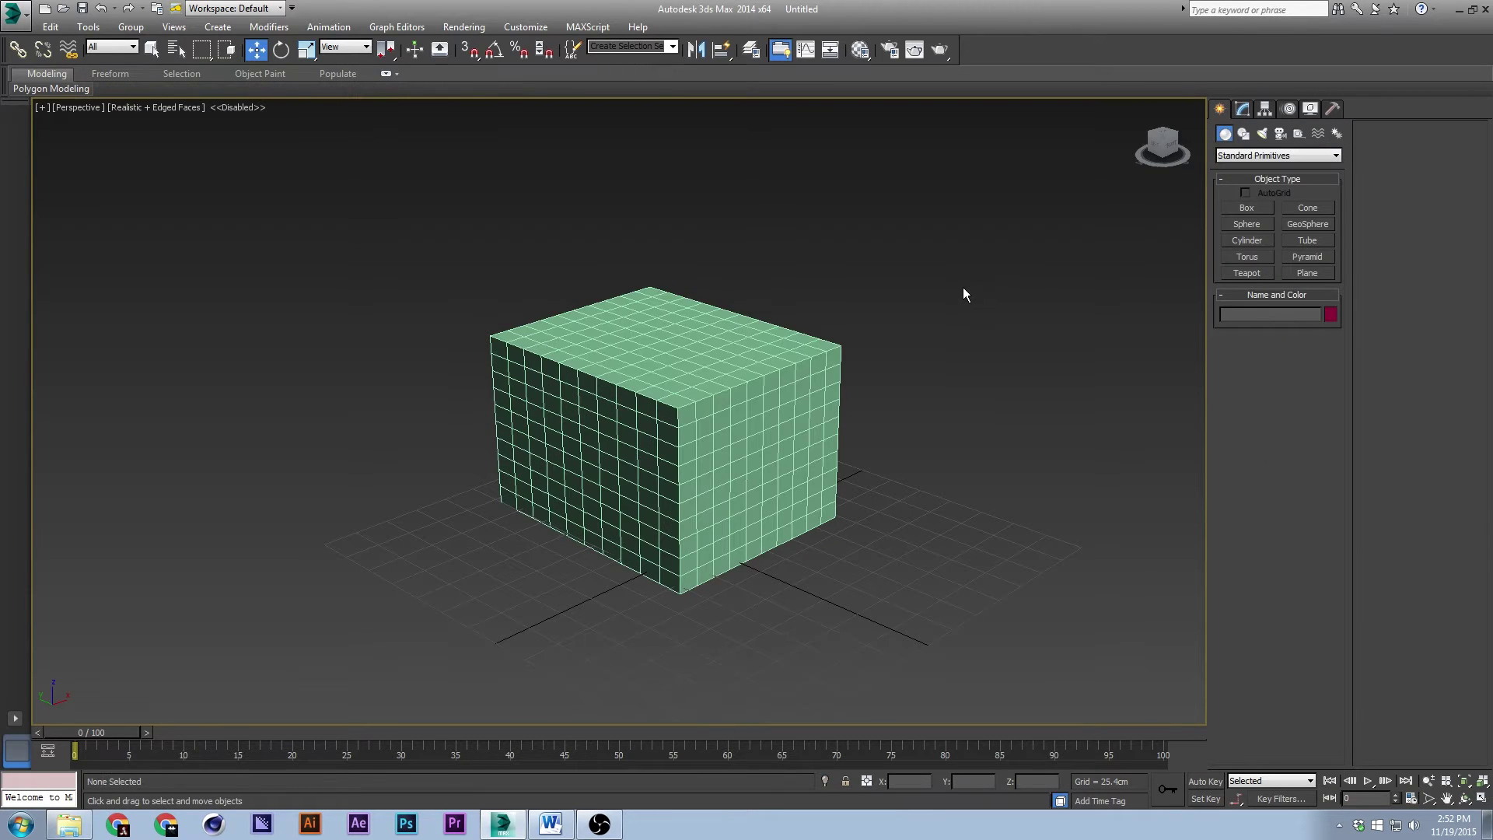
Step: Toggle edged faces on and off for the unselected box, leaving it in plain Realistic shading
key(F4)
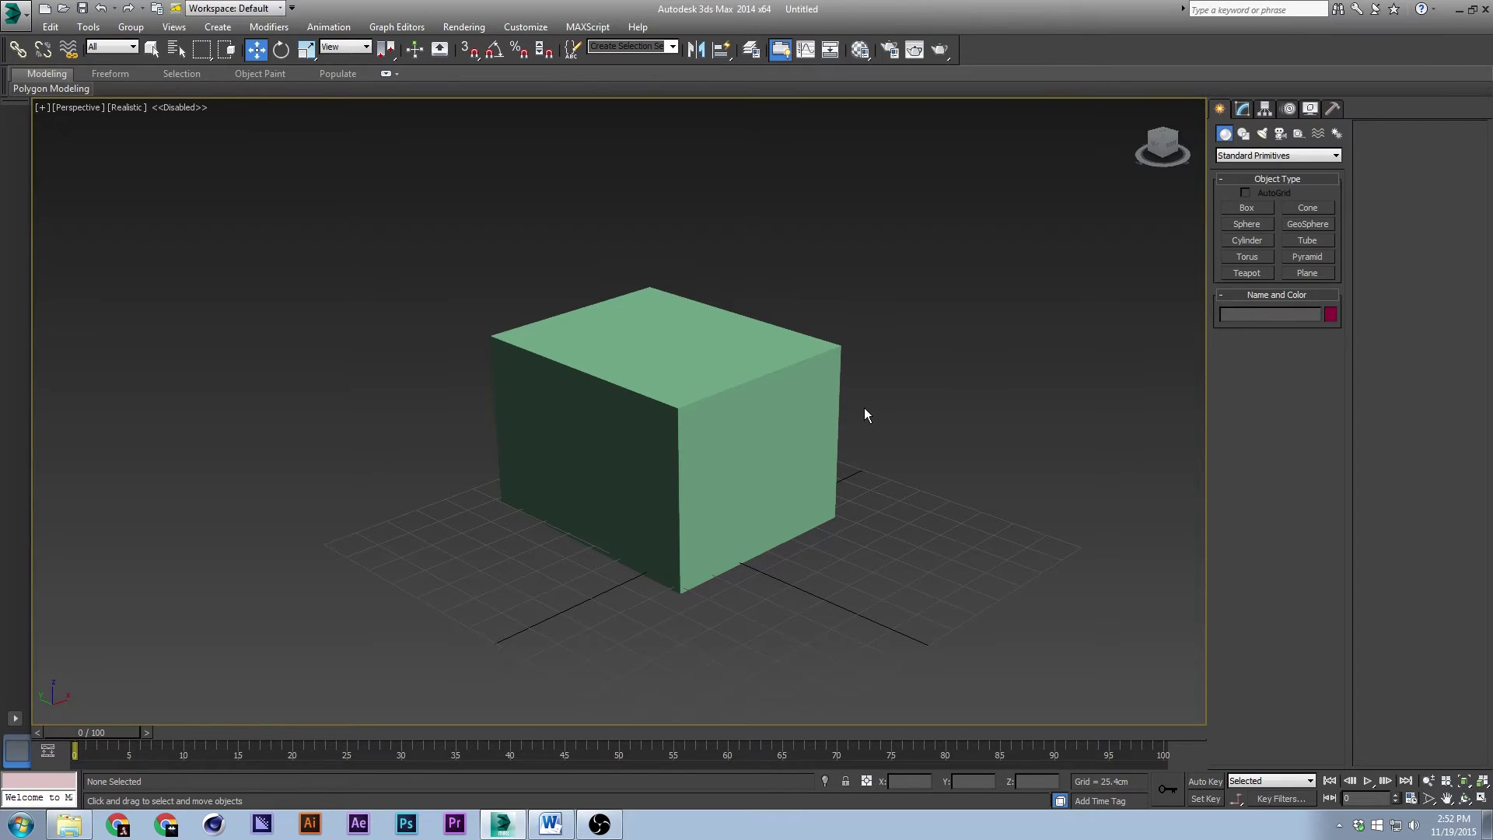
key(F4)
key(F4)
key(F4)
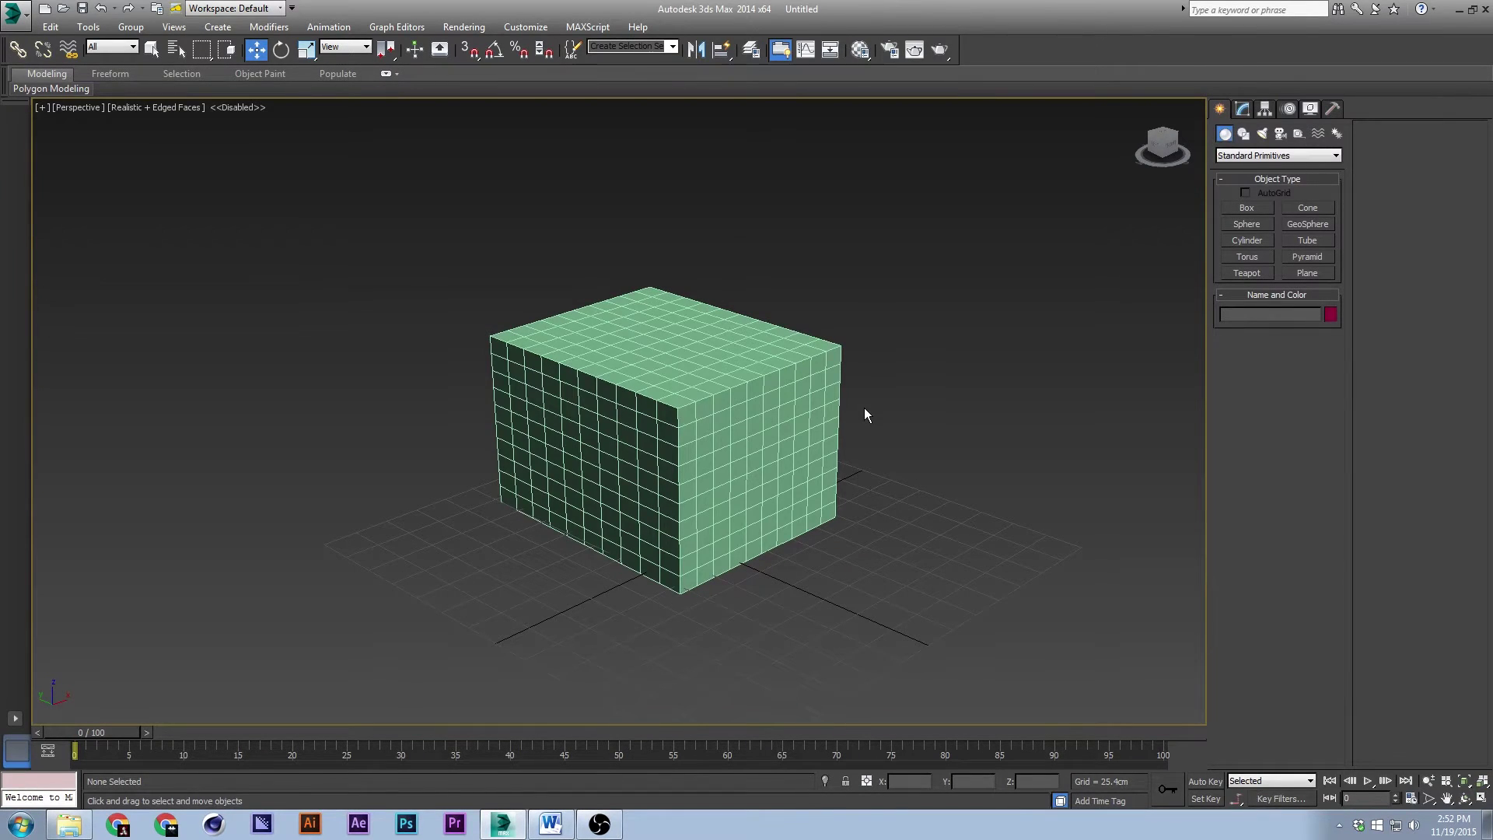
key(F4)
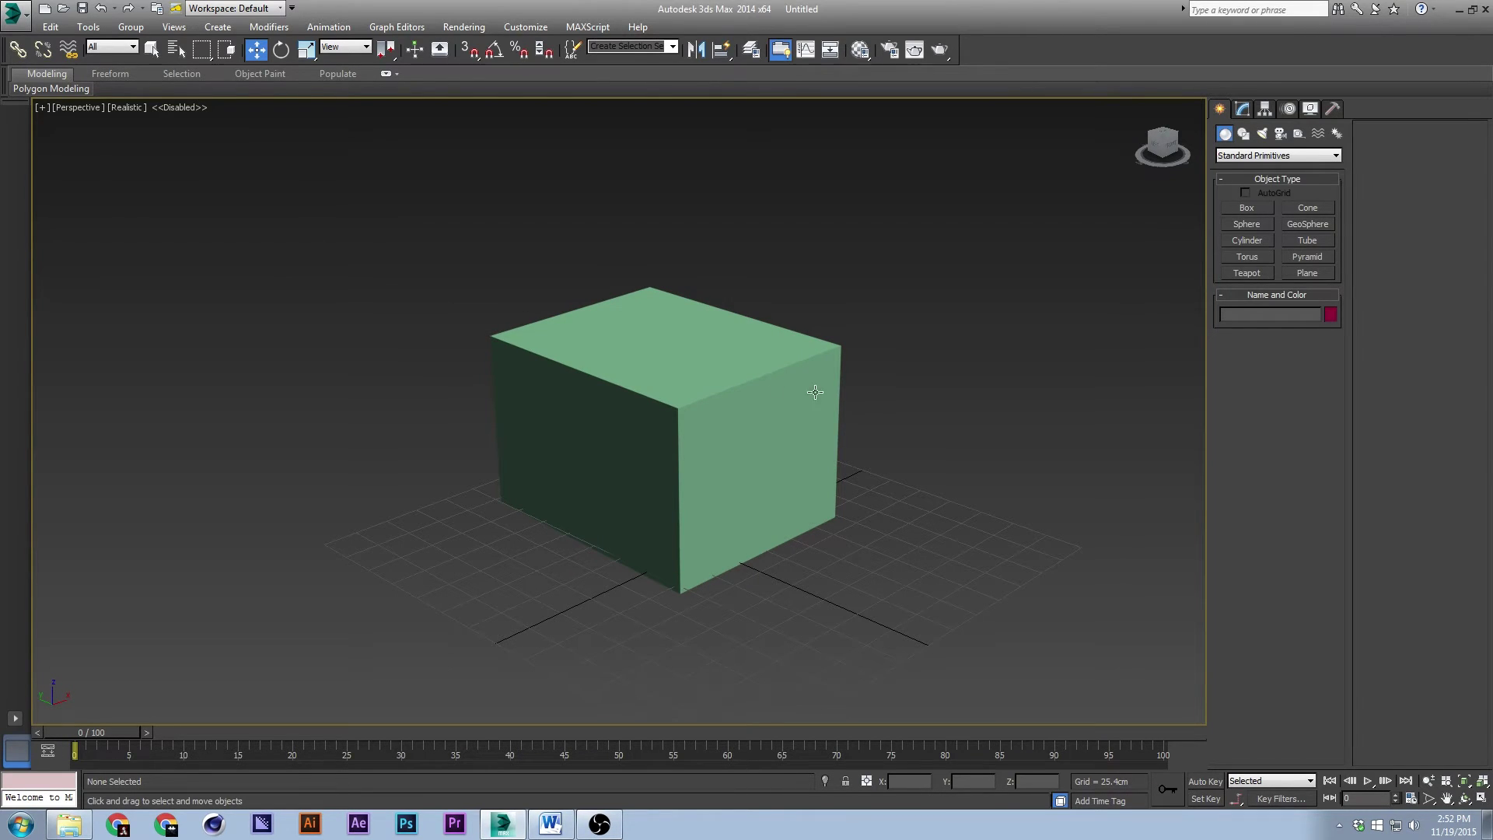
Step: Clone the box along the X axis and move the copy to about X 108 cm, Y 25 cm
key(ctrl+a)
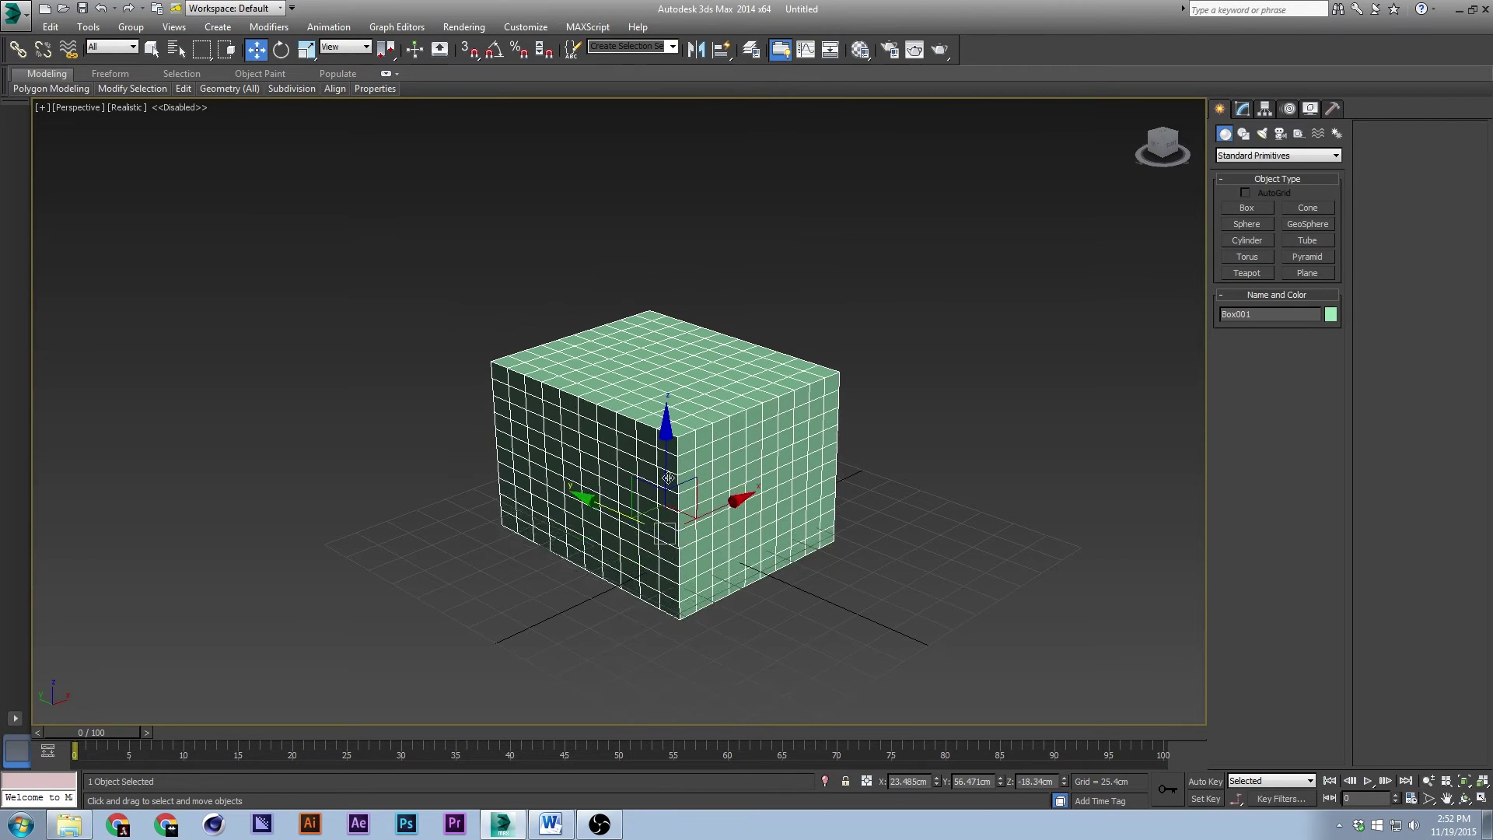
alt+click(599, 479)
click(644, 486)
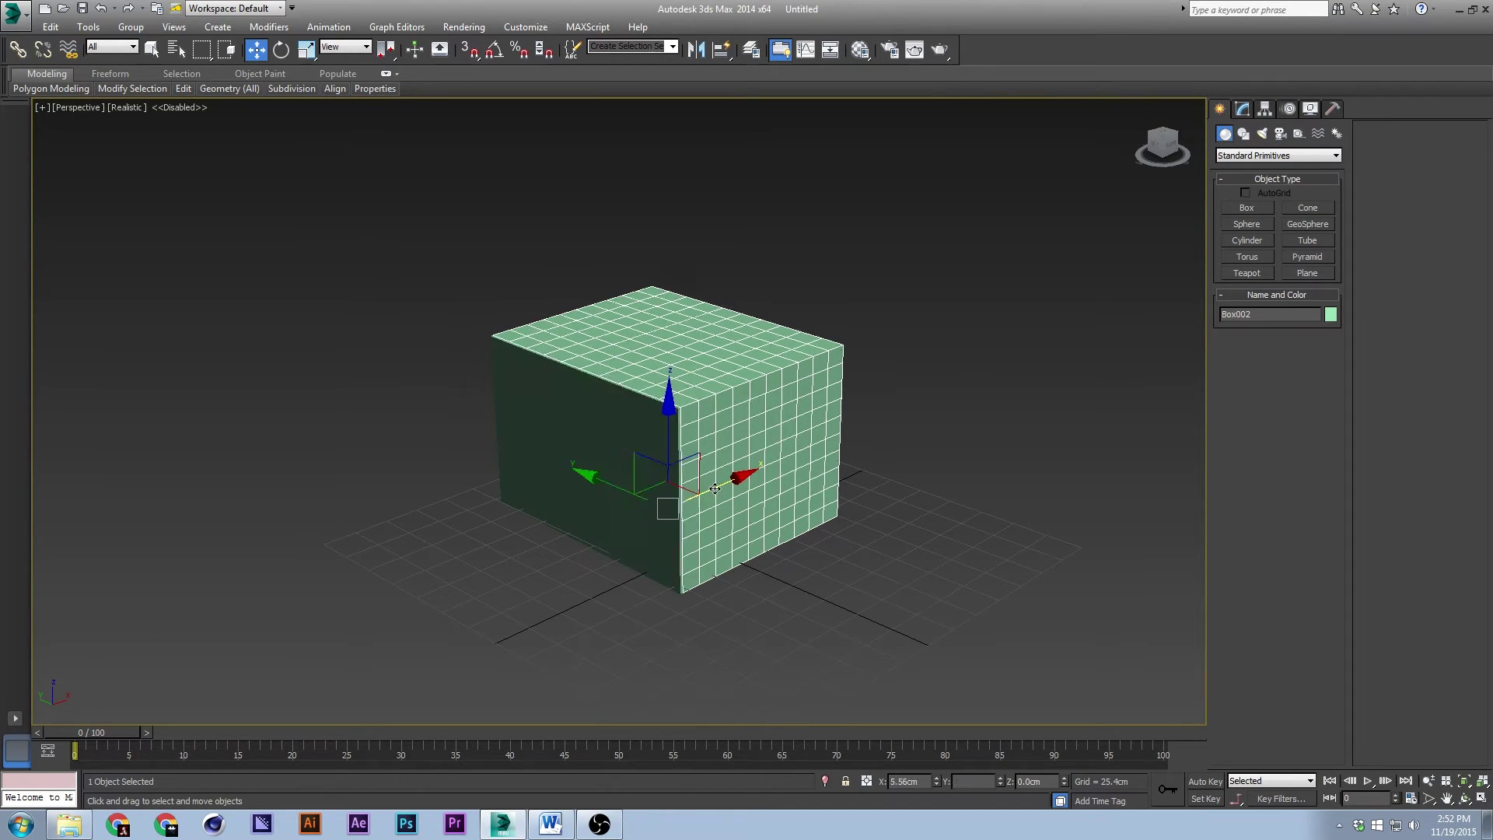
shift+drag(712, 490, 800, 471)
click(747, 477)
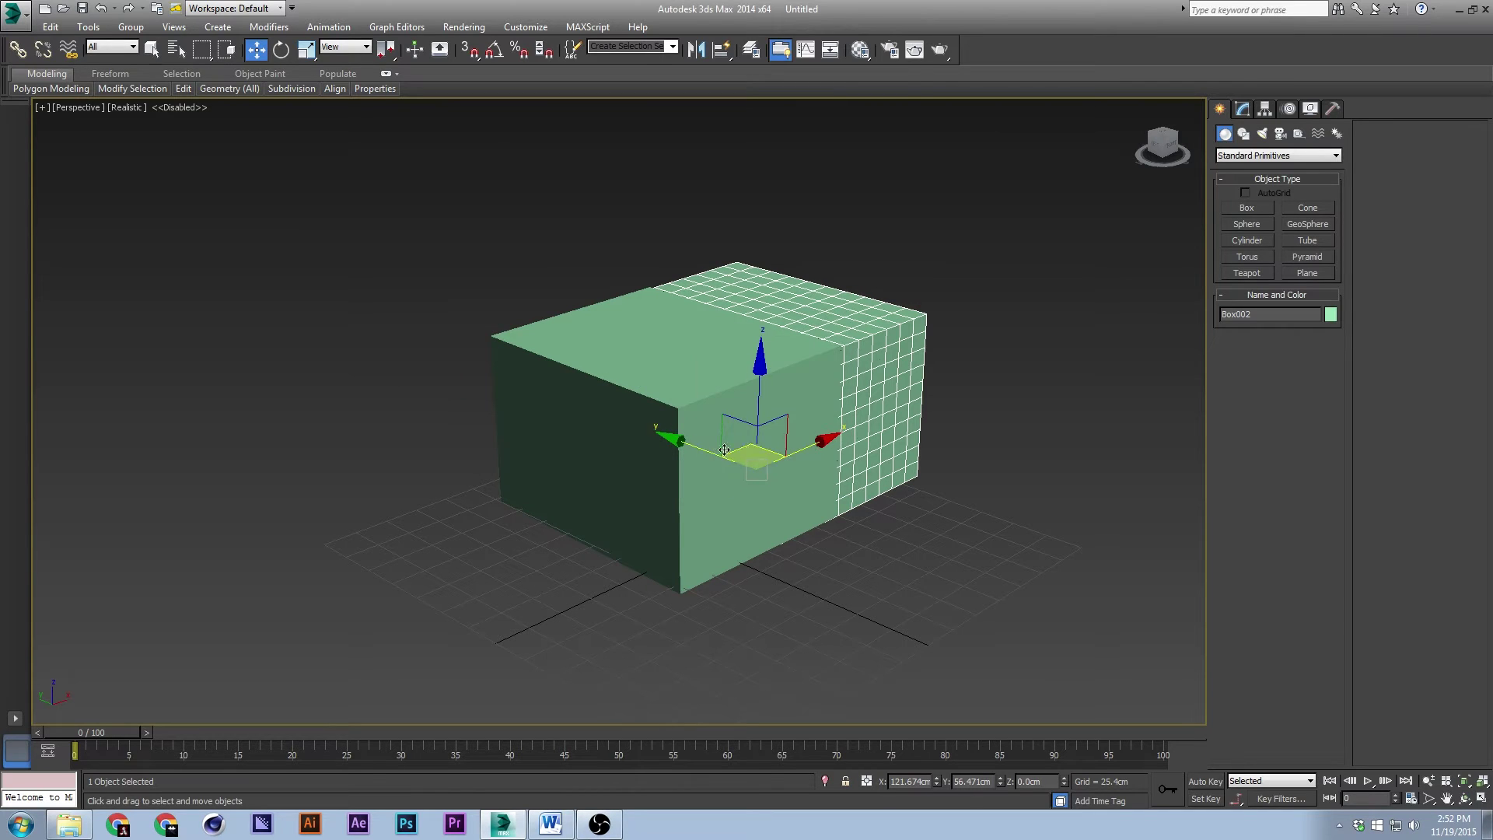
drag(755, 451, 748, 471)
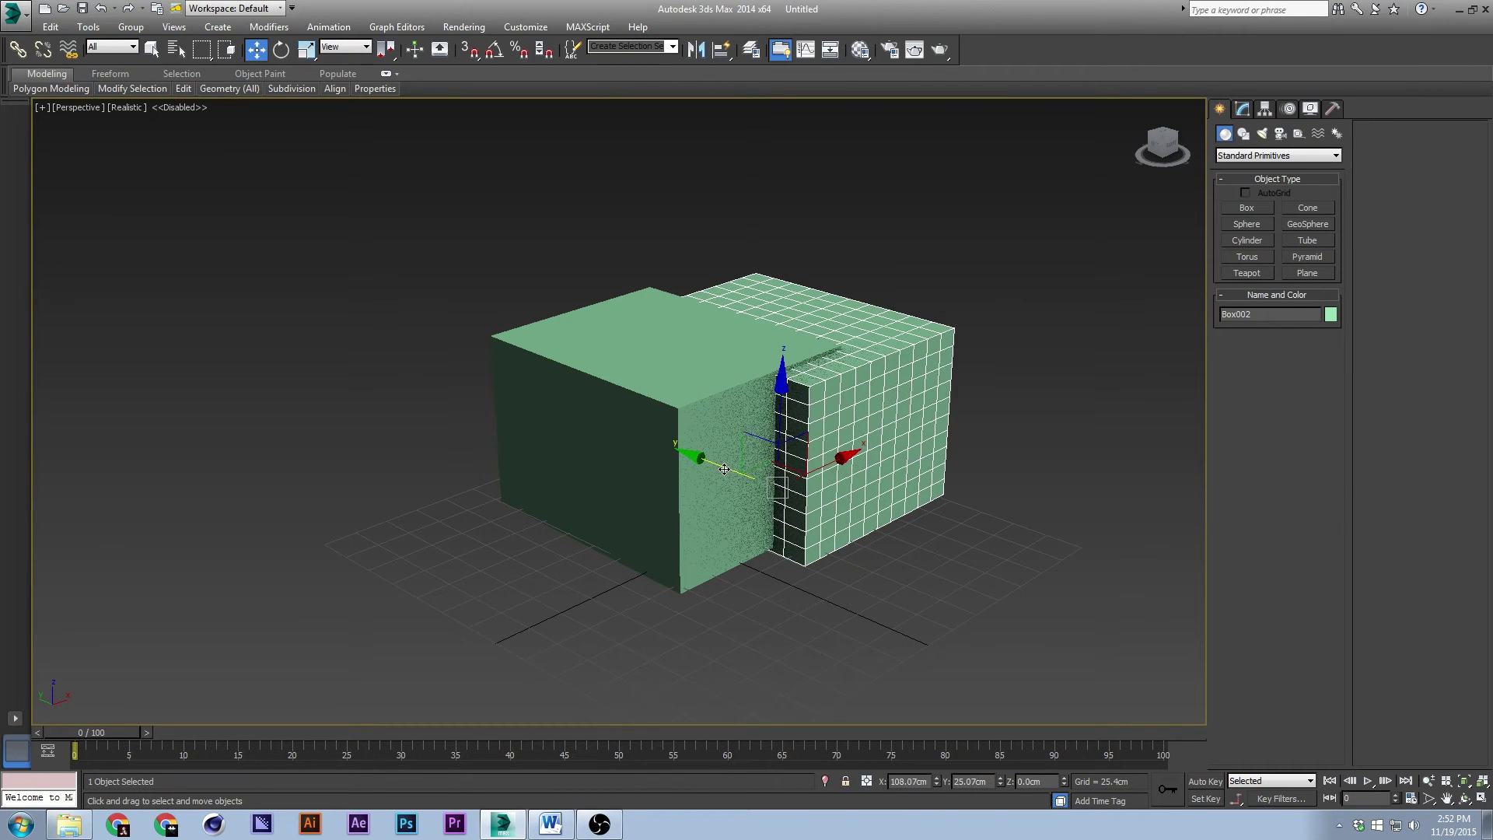
Step: Clone the second box along the Y axis, placing the new copy at about Y -74 cm
key(ctrl+a)
click(781, 488)
shift+drag(836, 458, 965, 512)
key(Return)
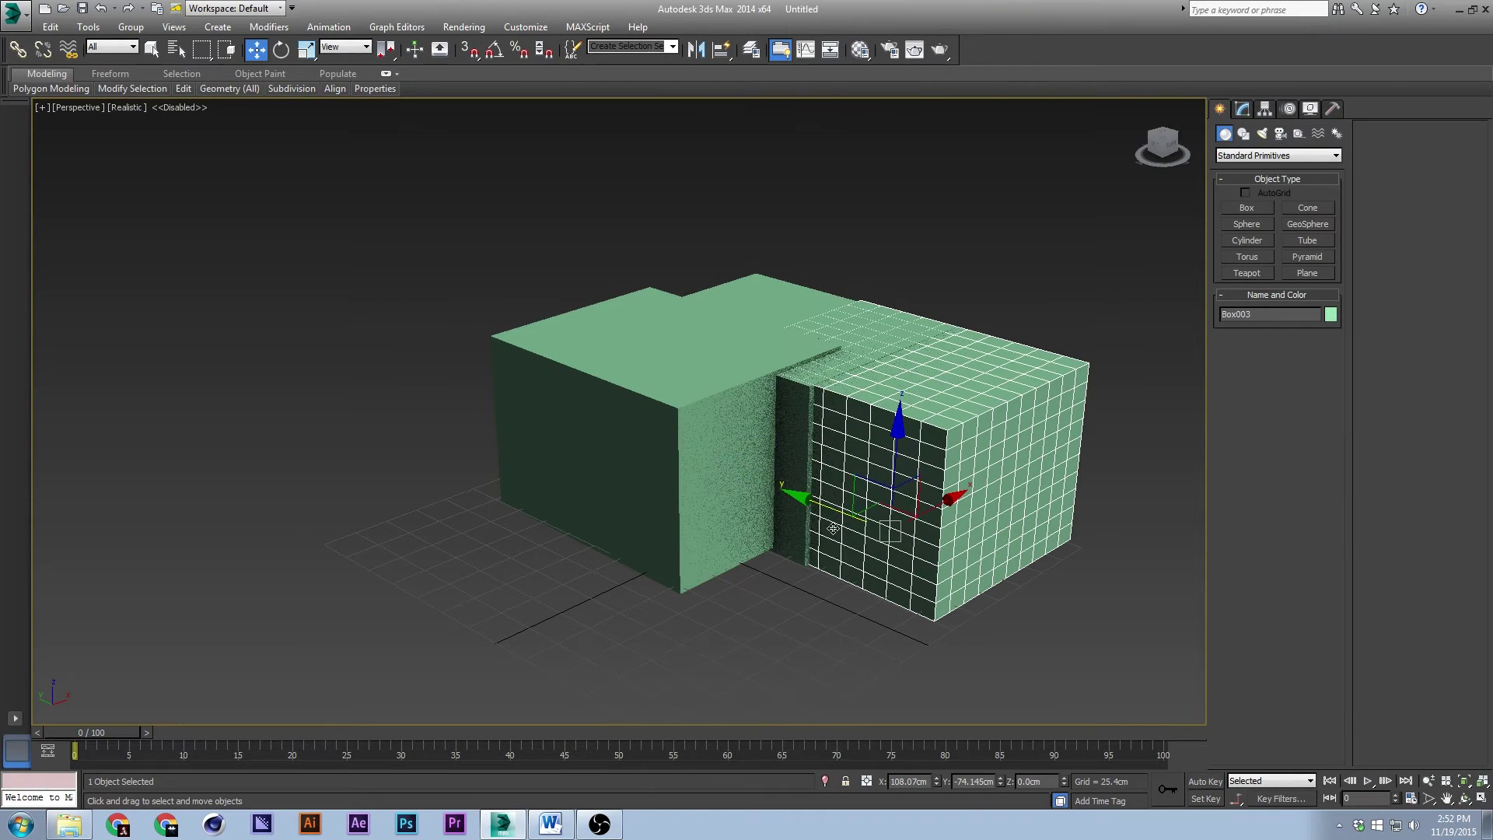
Step: Move the third box along the X axis to about X 163 cm and deselect it
drag(832, 528, 981, 314)
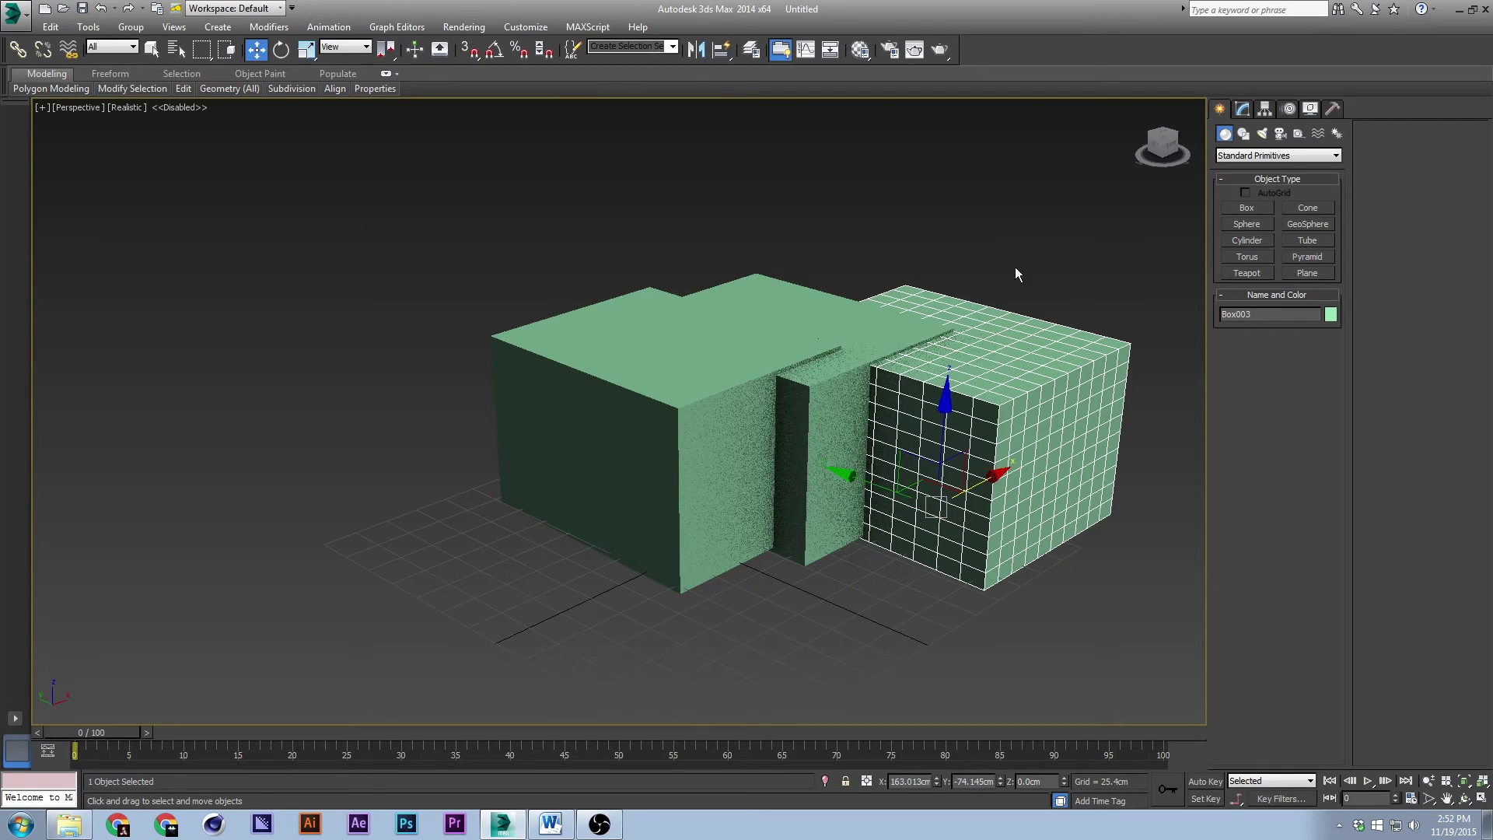
click(987, 243)
Step: Isolate the middle box and expand the default layer's object list in the layer manager
click(815, 414)
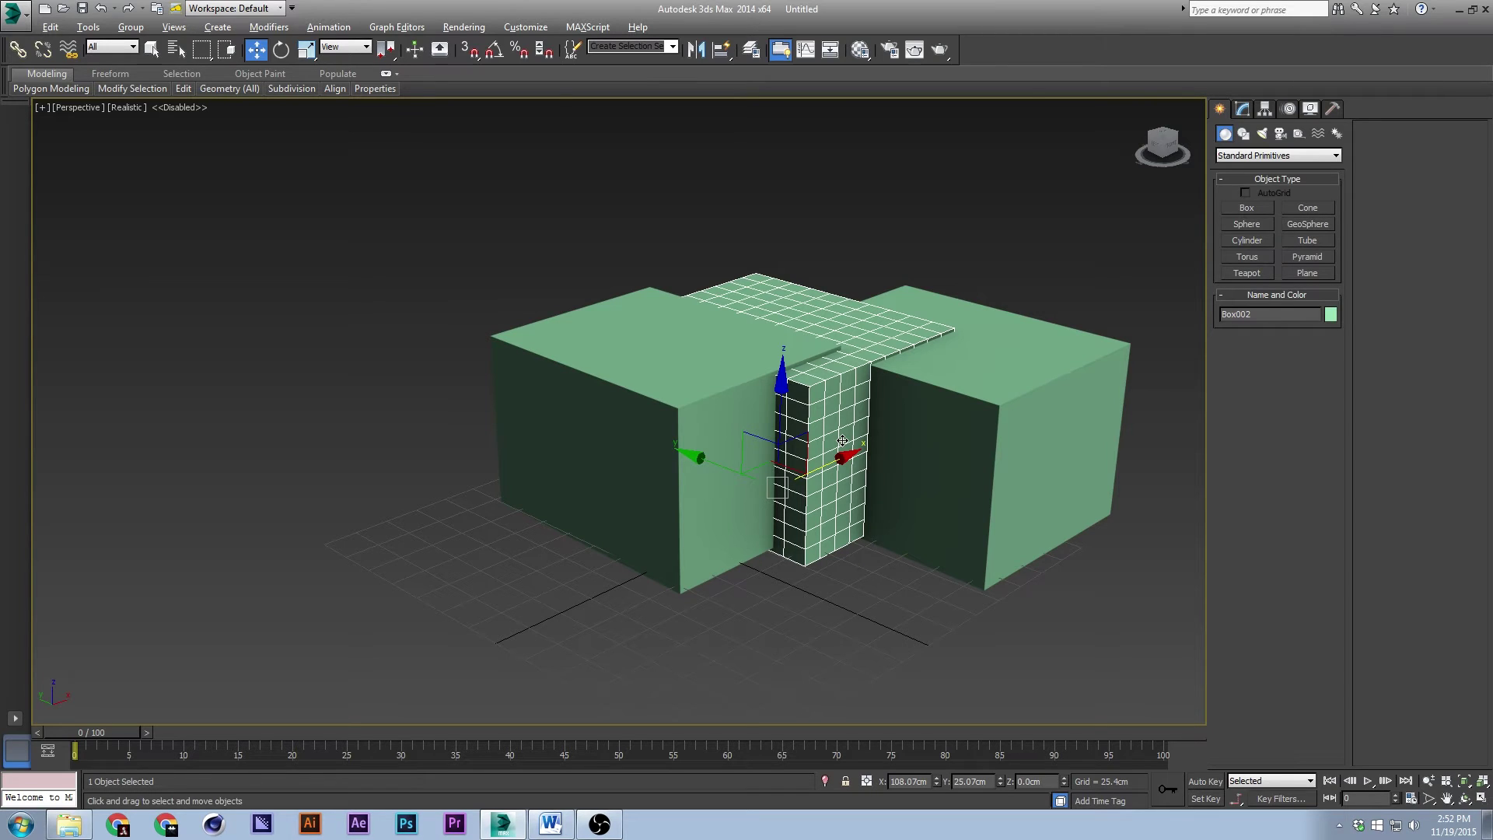
key(alt+q)
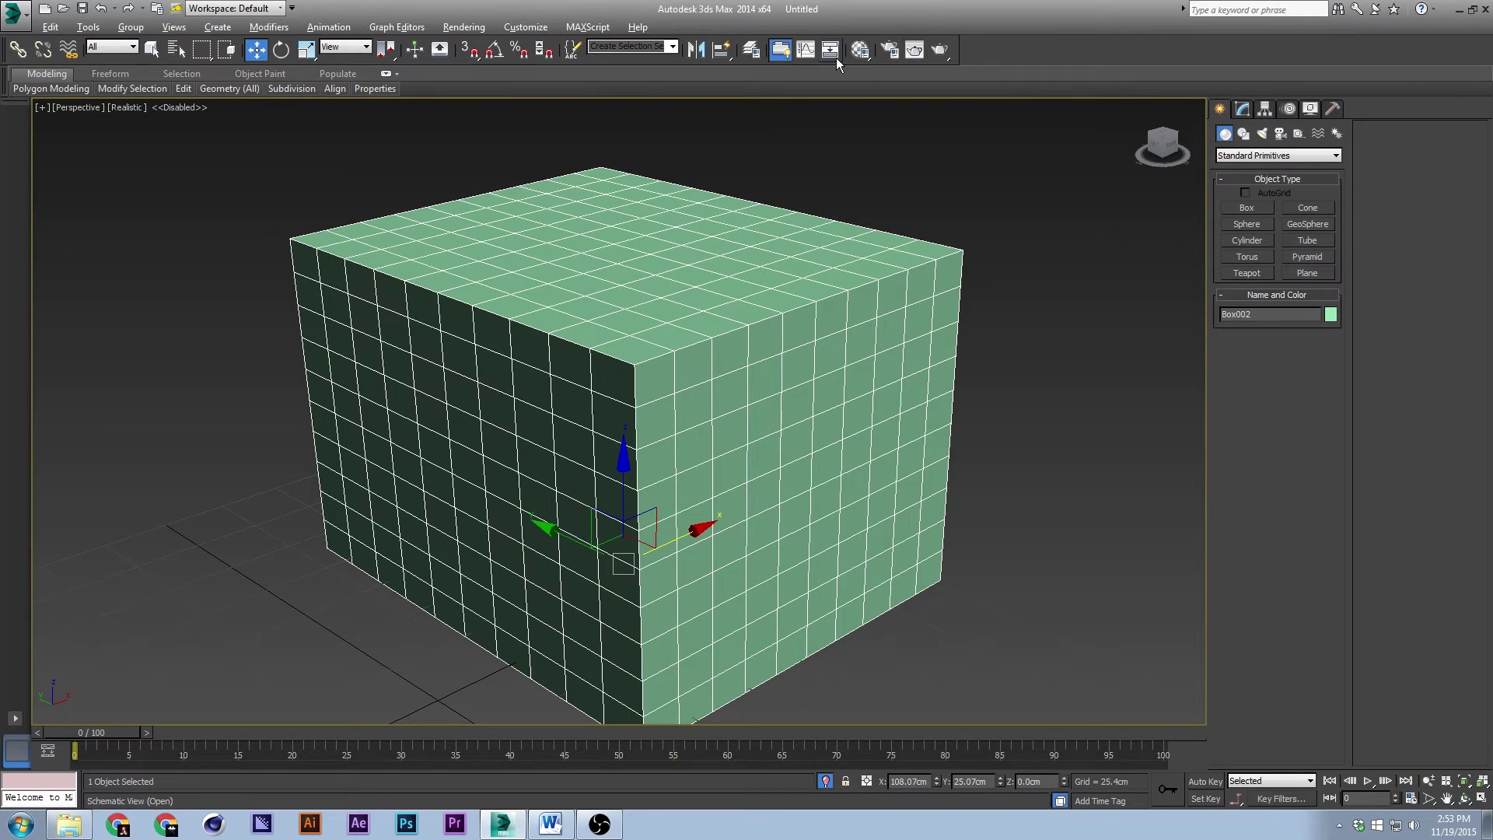
click(751, 49)
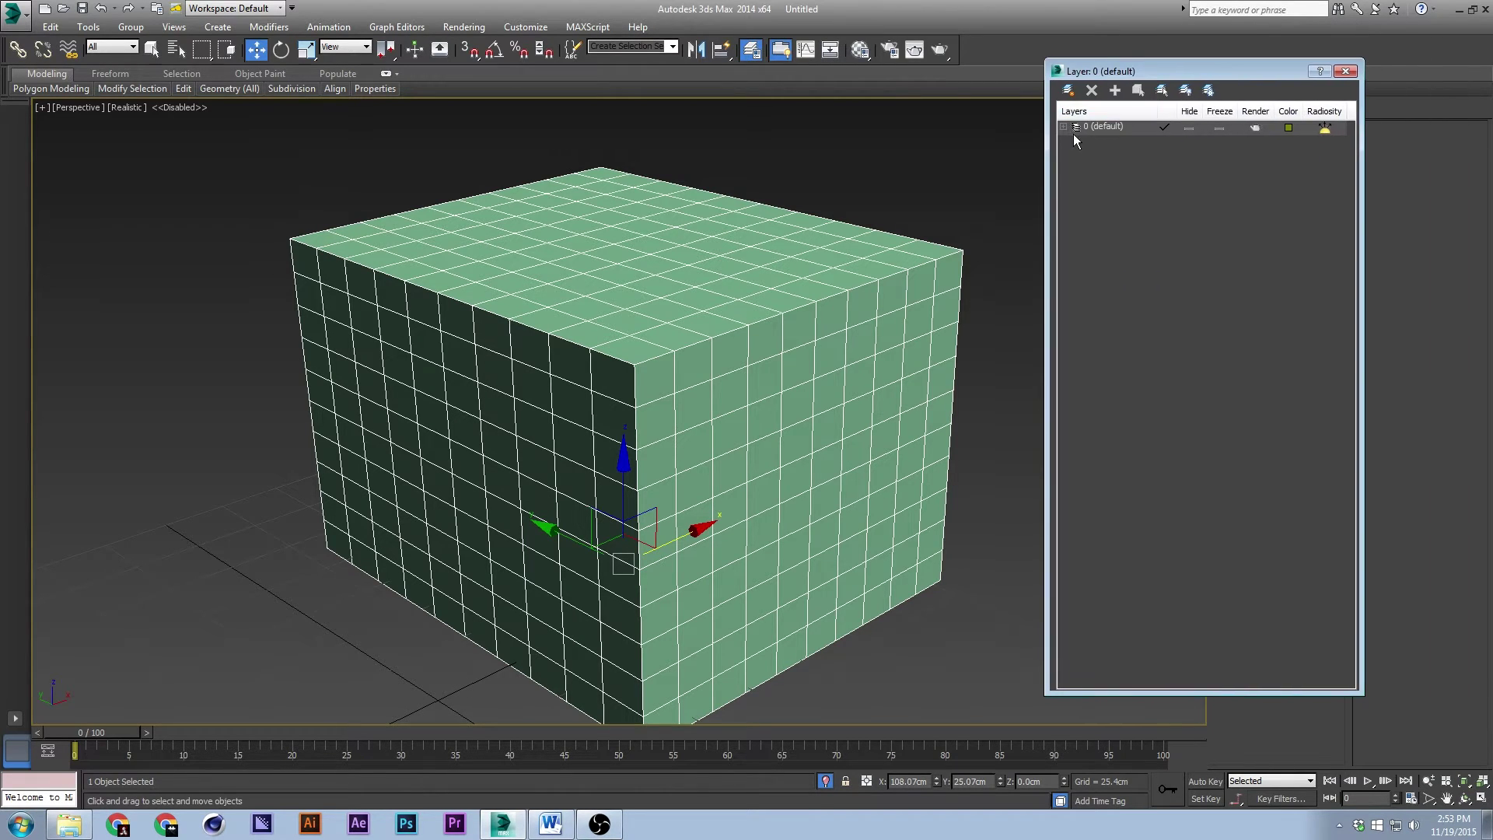
click(1065, 127)
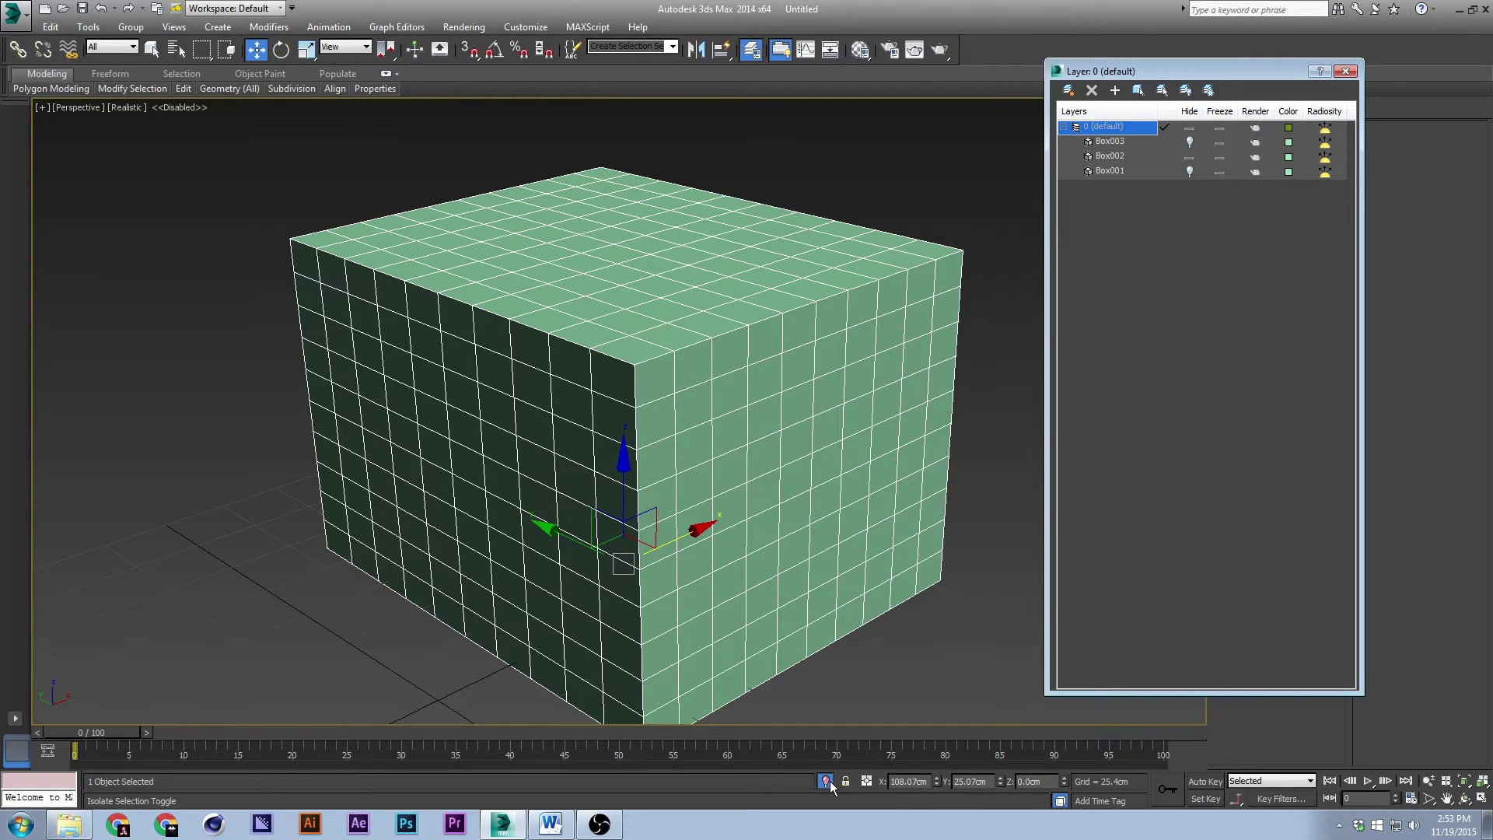
Step: Deselect the box, end isolation to show all three boxes, and close the layer manager
click(979, 236)
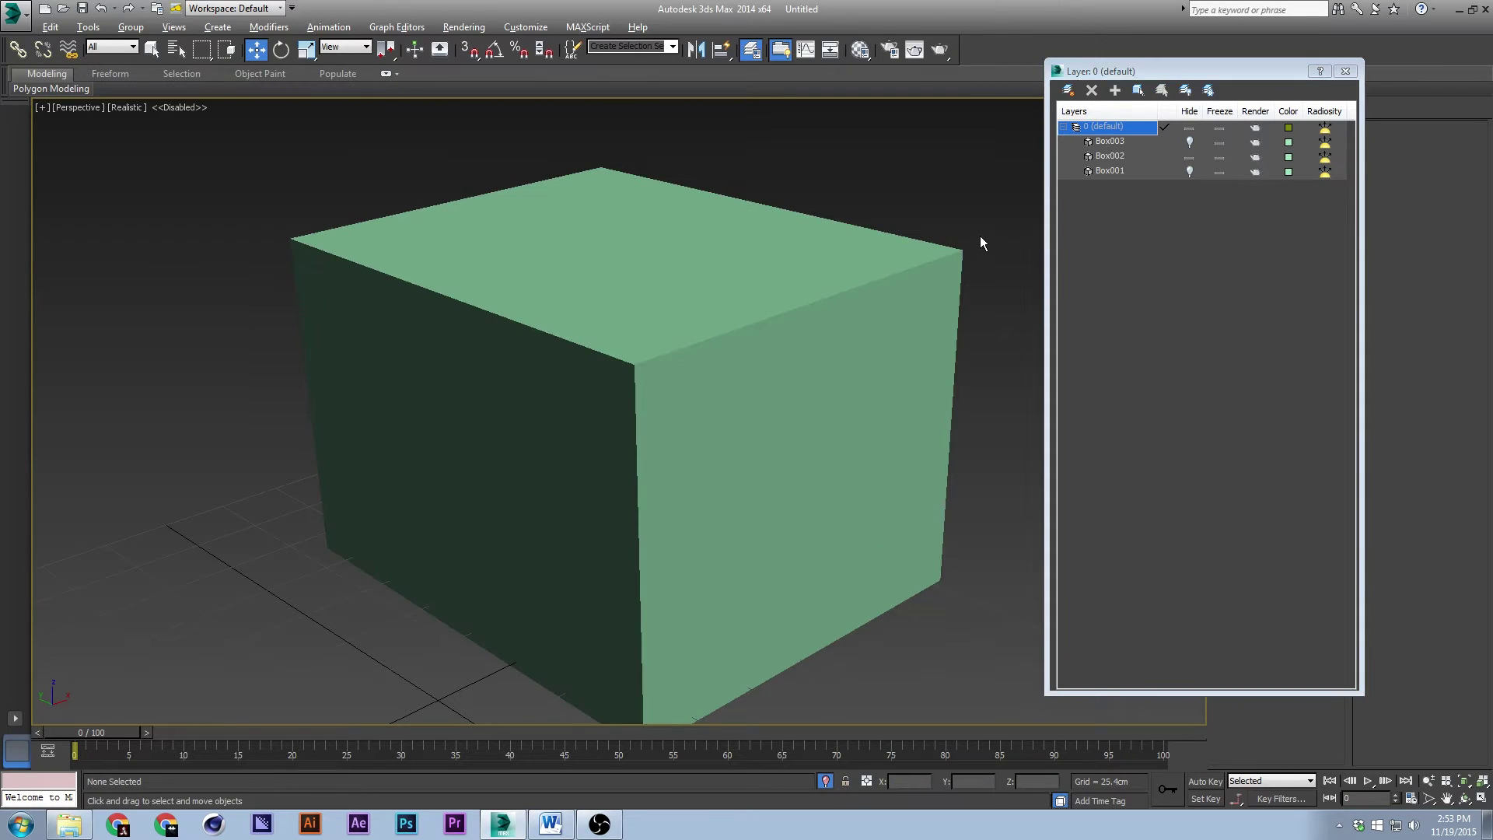
click(825, 781)
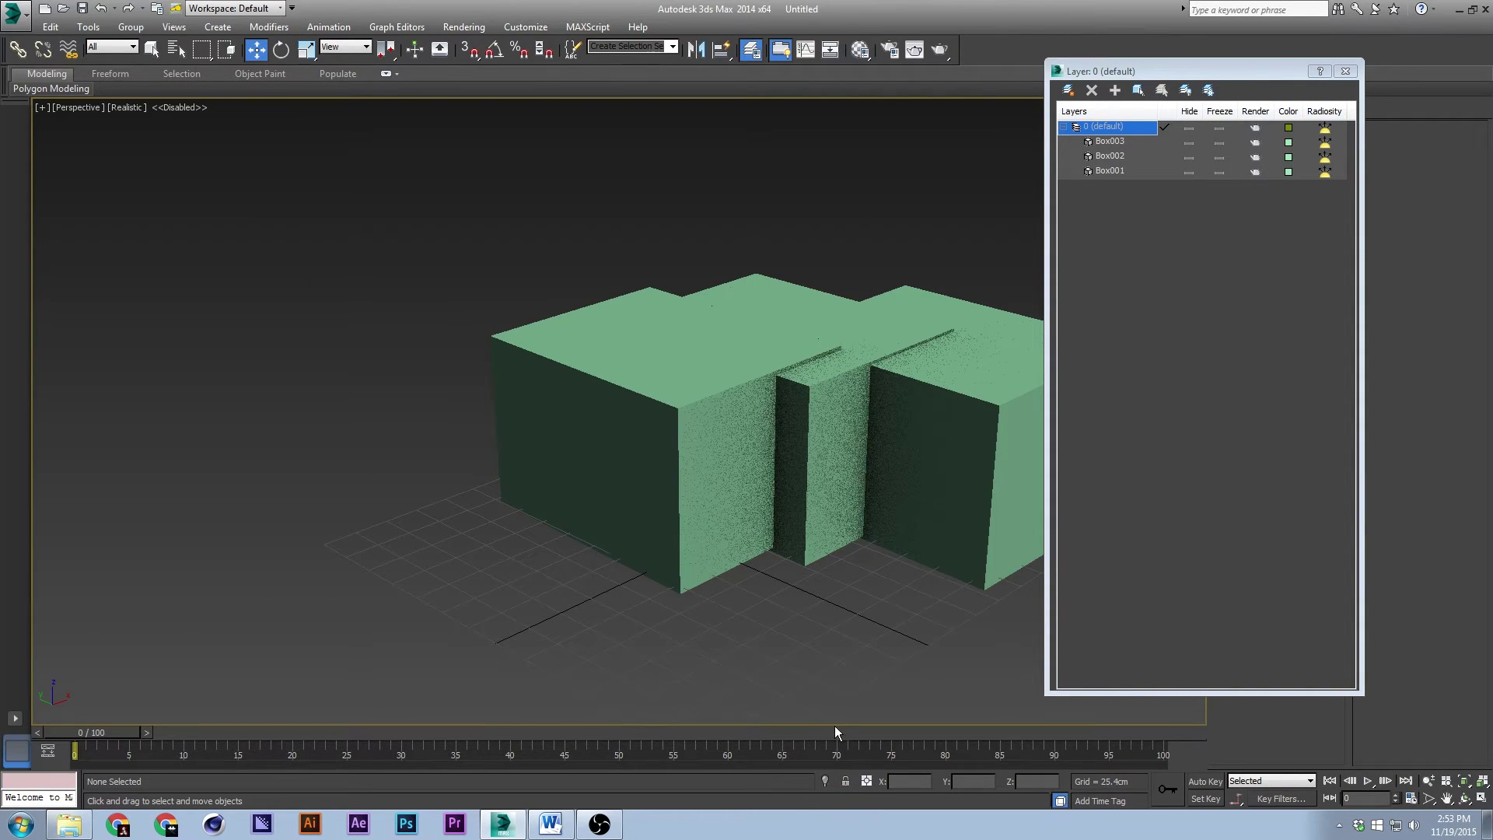
click(1346, 71)
Step: Isolate the middle box once more, then exit isolation to bring back the other boxes
middle_drag(856, 379, 764, 377)
click(674, 416)
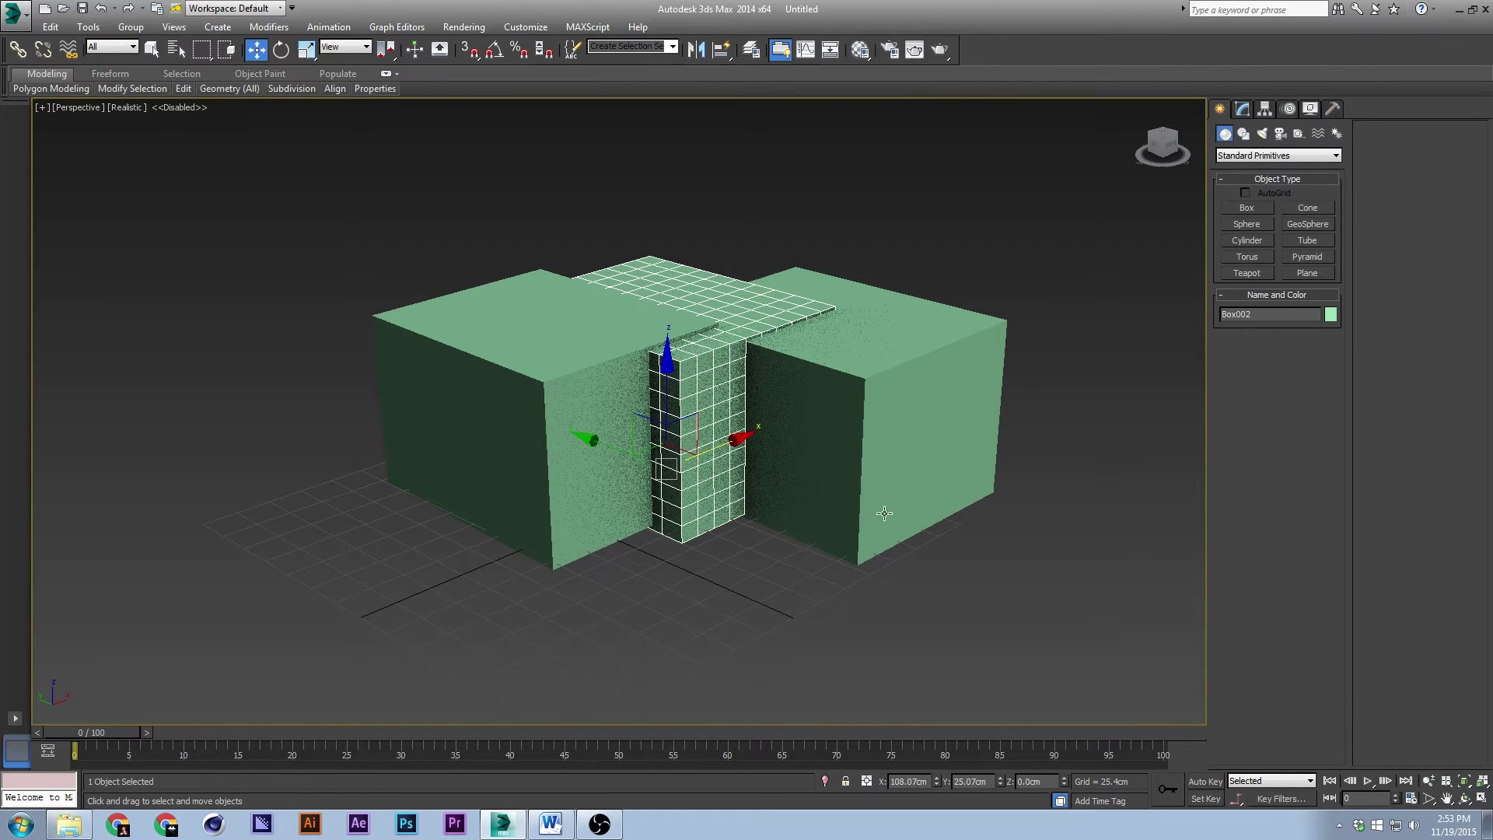
key(alt+q)
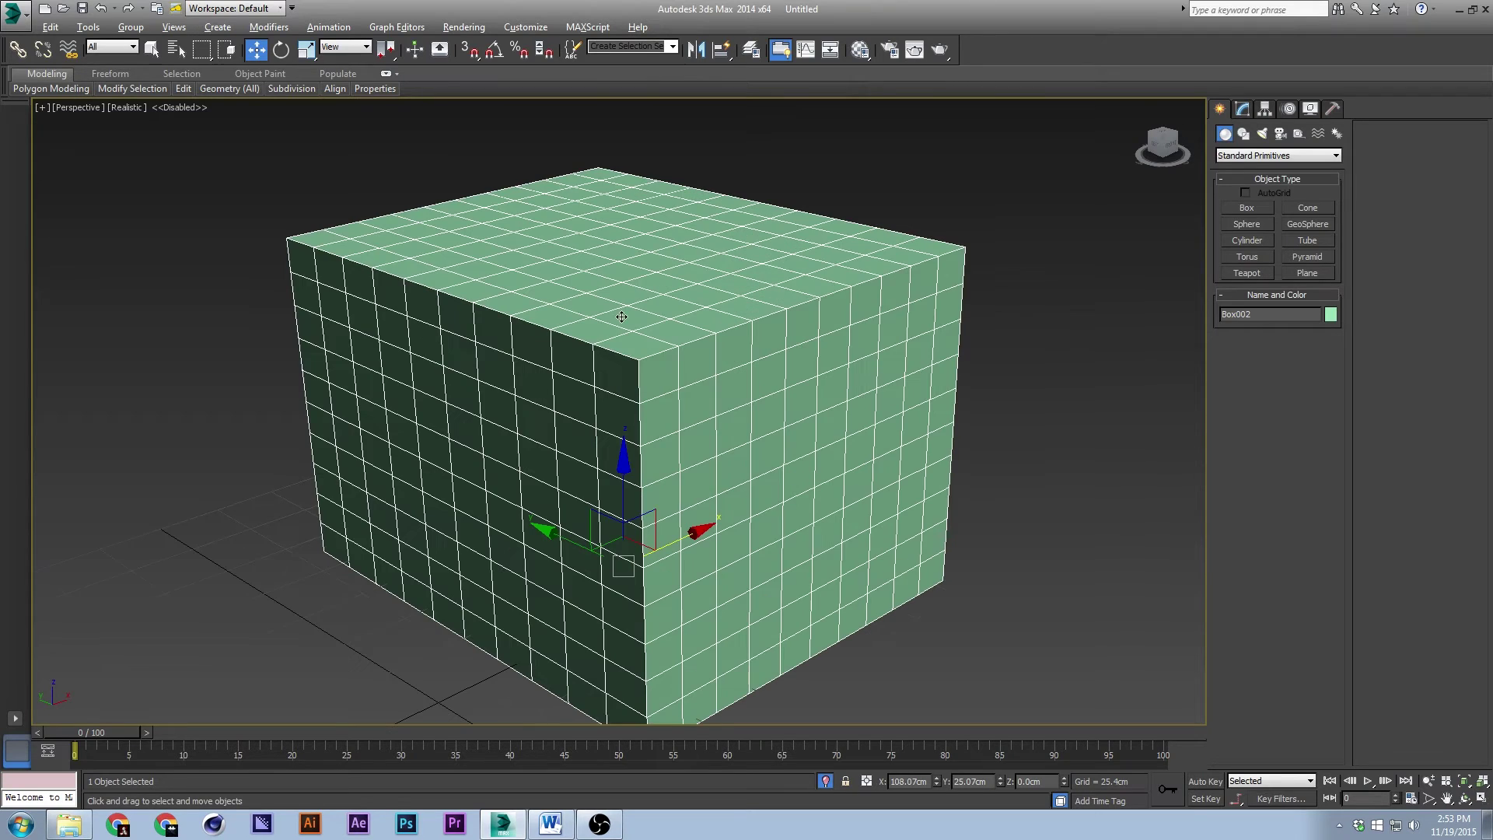
click(825, 781)
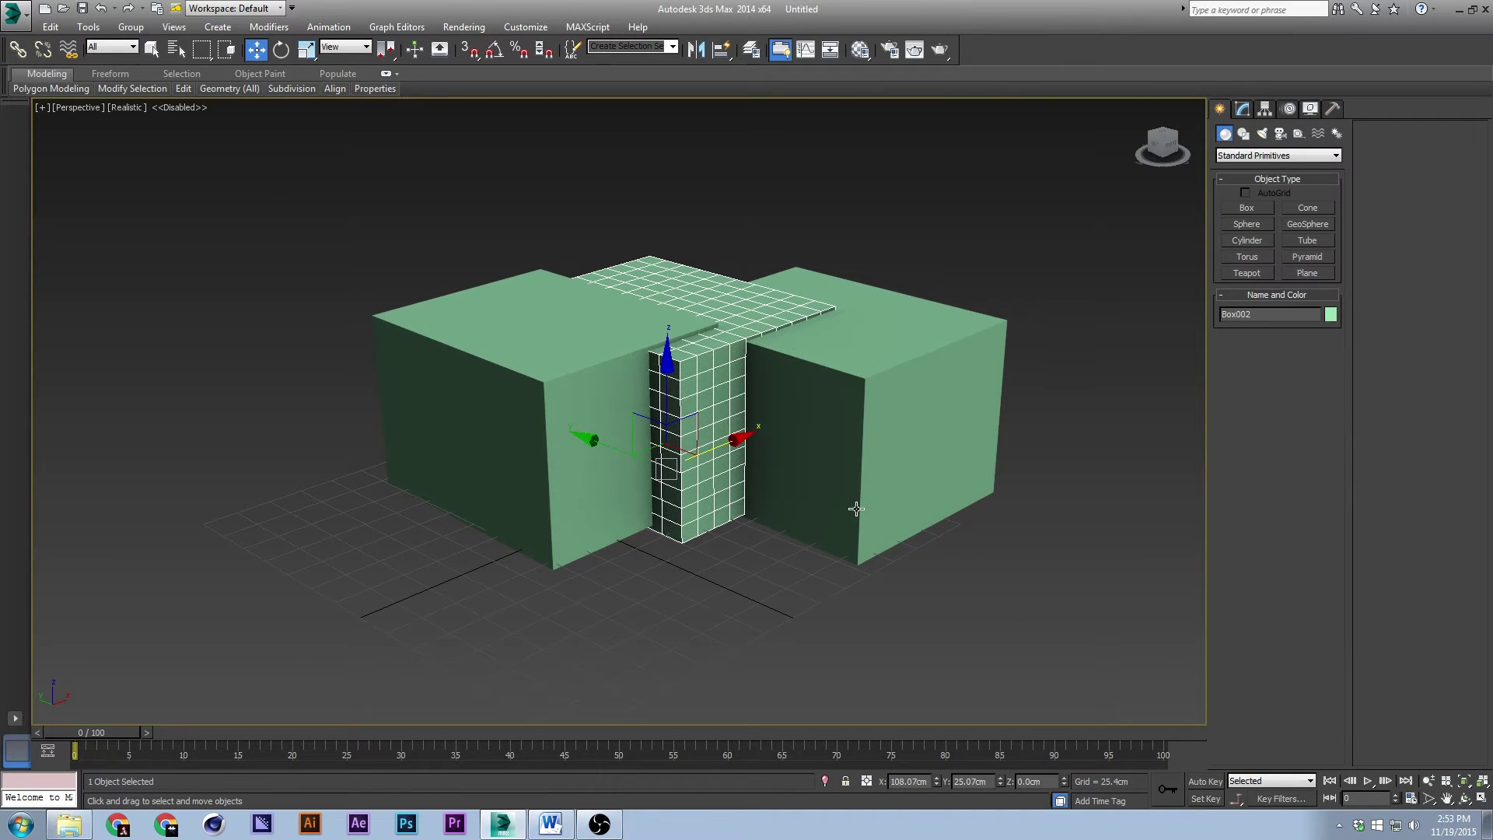
Step: Undo the cloning and moving of the two extra boxes, back to the single original box
key(ctrl+z)
key(ctrl+z)
key(ctrl+z)
key(ctrl+z)
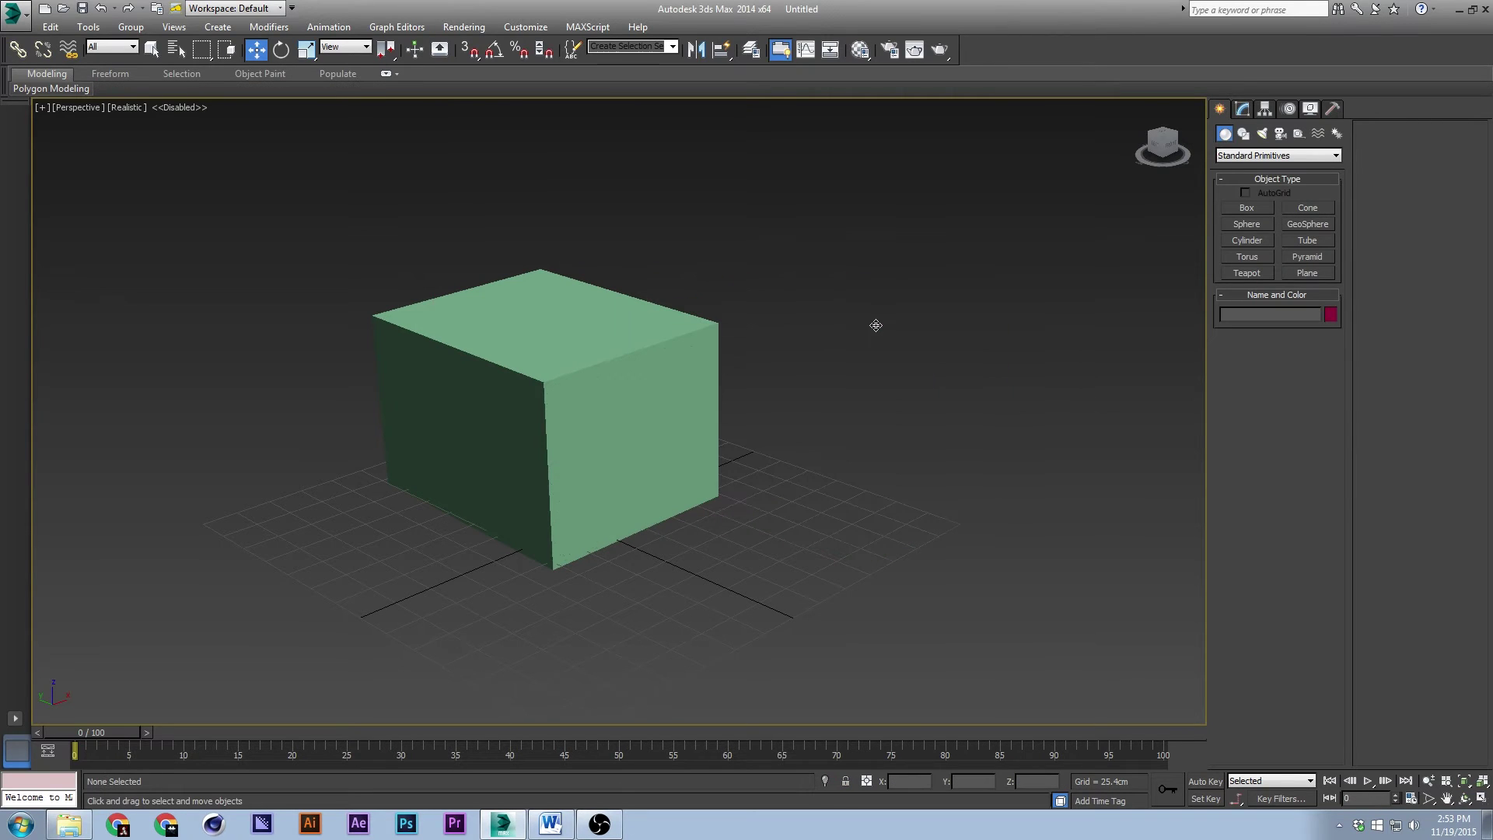
Step: Select the box, create a camera from the Perspective view, and undo the switch to the camera view
click(560, 398)
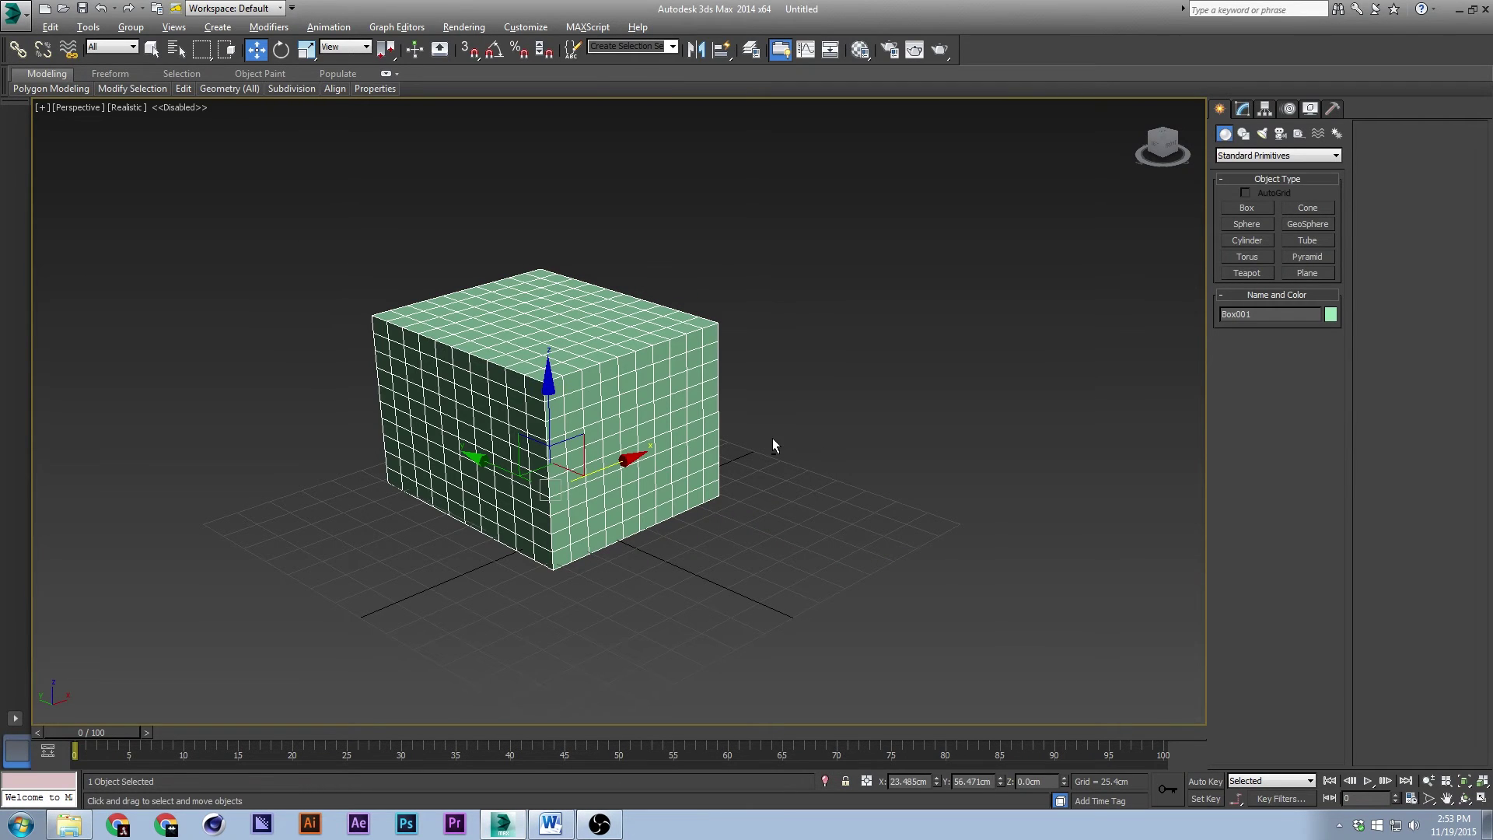
middle_drag(772, 444, 833, 438)
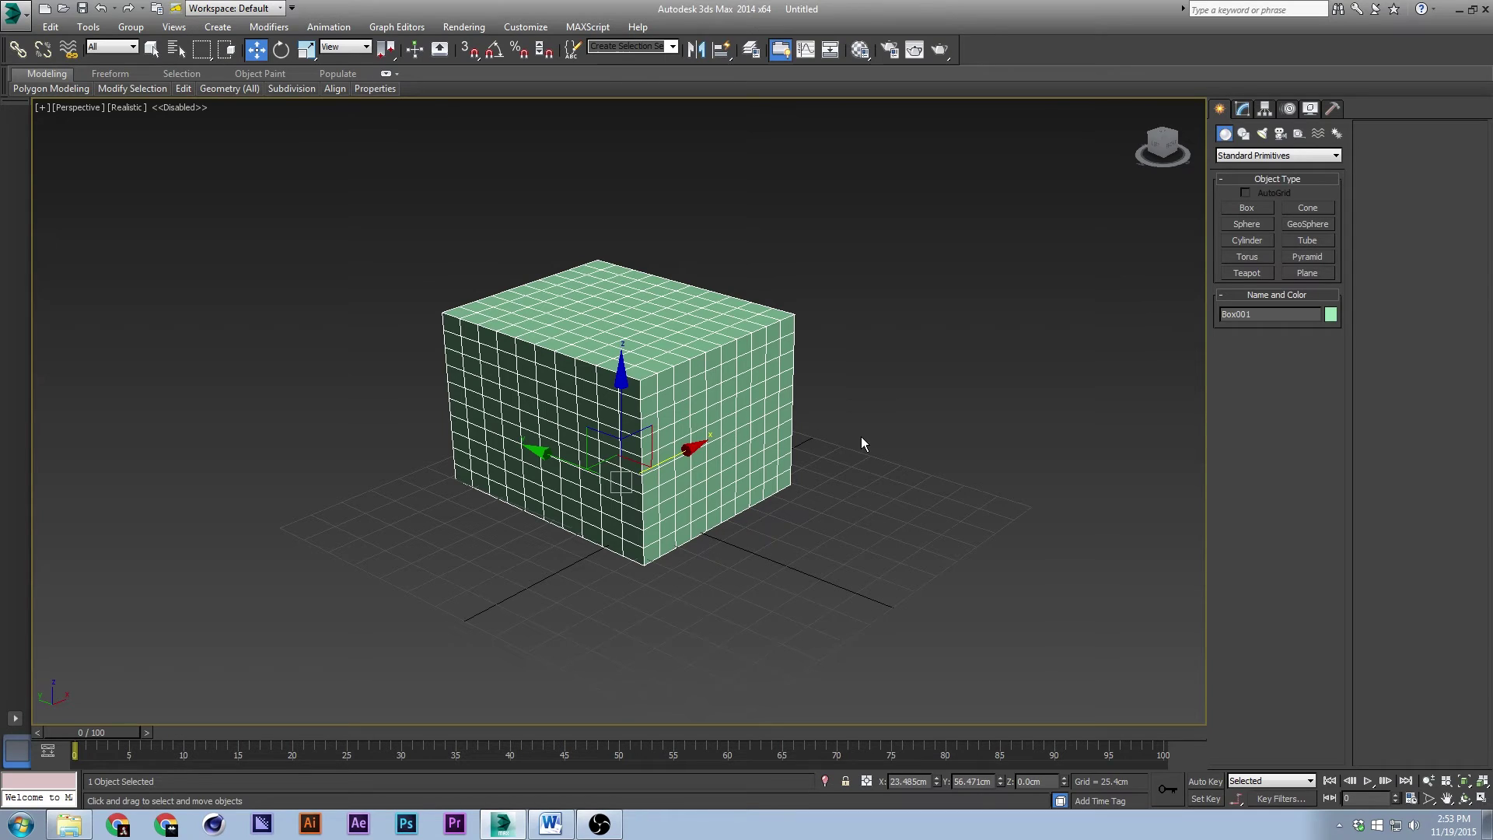
key(ctrl+c)
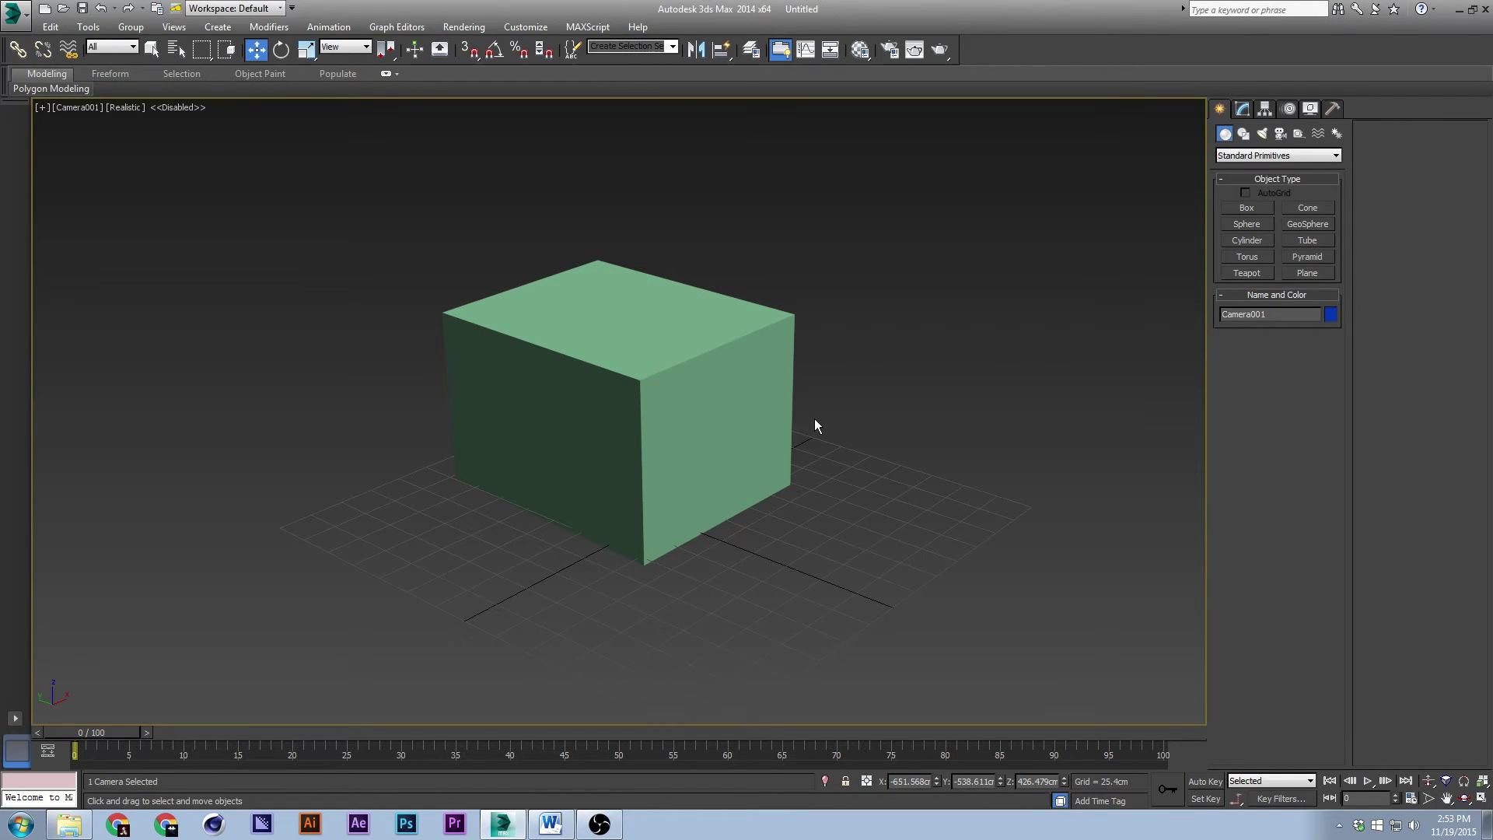
key(ctrl+z)
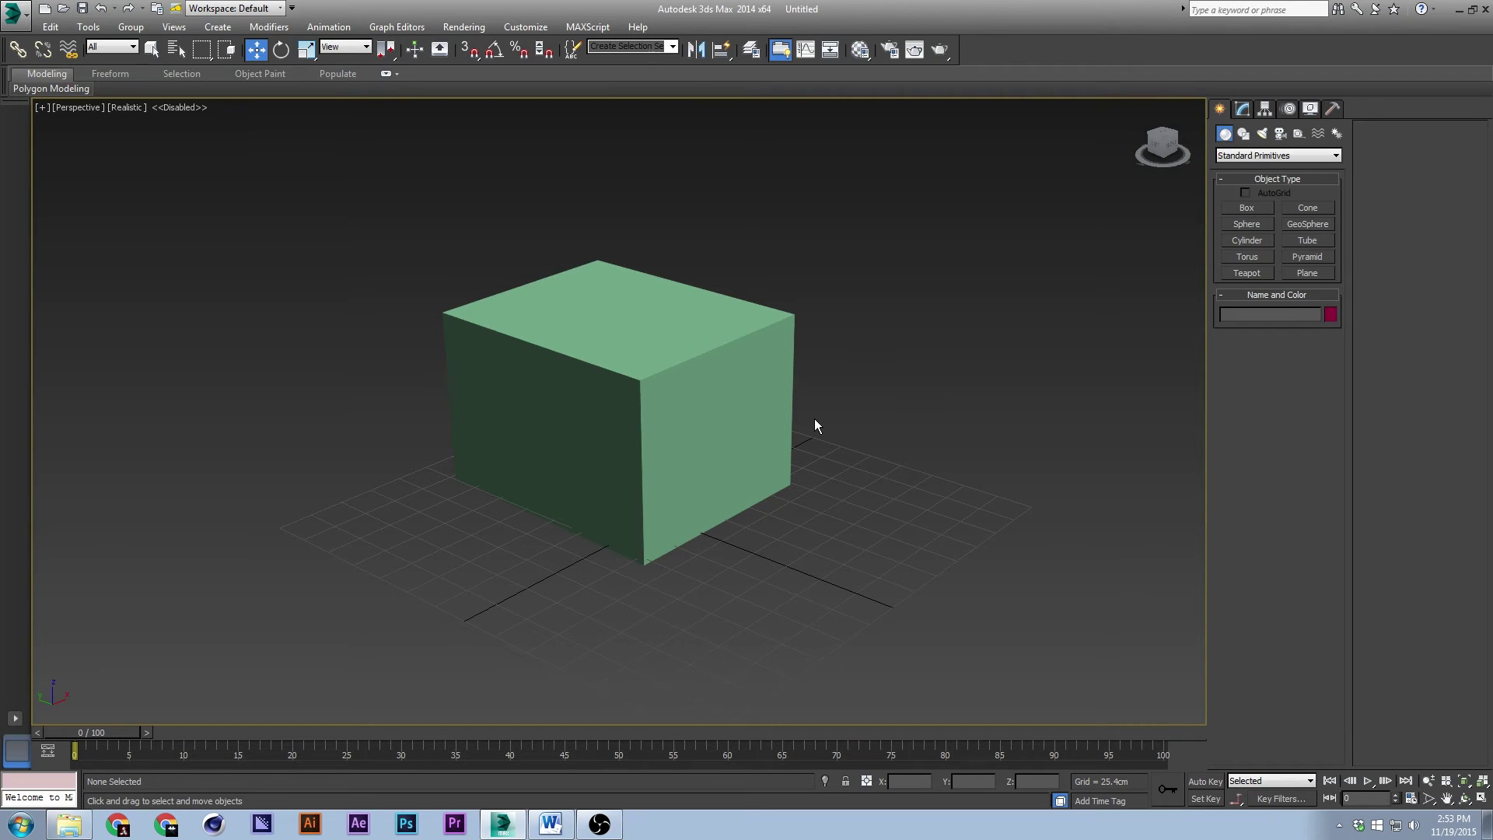
Step: Select the leftover camera in front of the box and delete it
scroll(814, 418, down, 3)
click(814, 417)
mouse_move(824, 457)
alt+middle_down()
mouse_move(872, 464)
mouse_move(841, 466)
alt+middle_up()
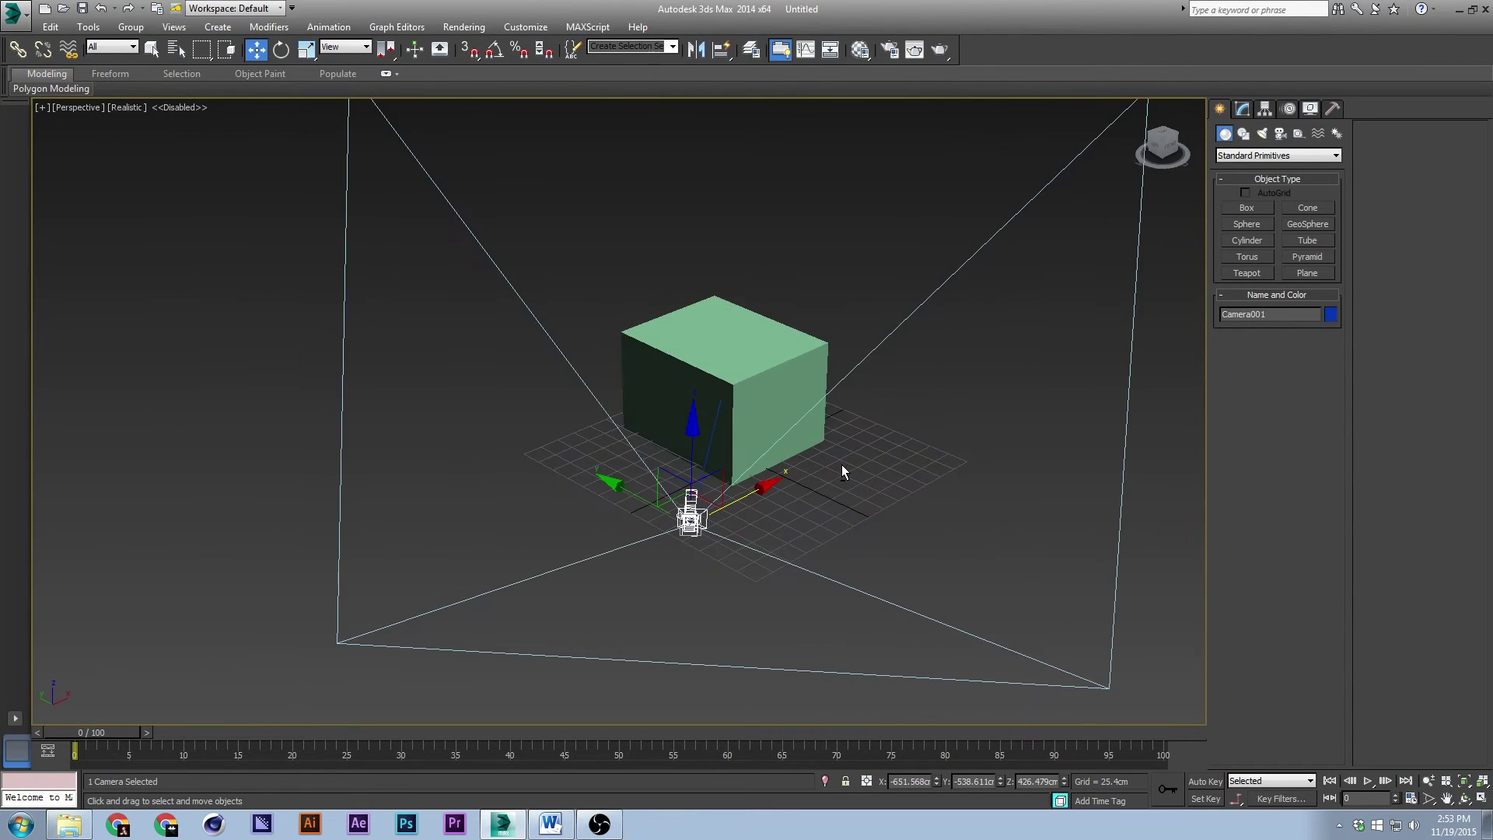
key(Delete)
scroll(809, 435, up, 5)
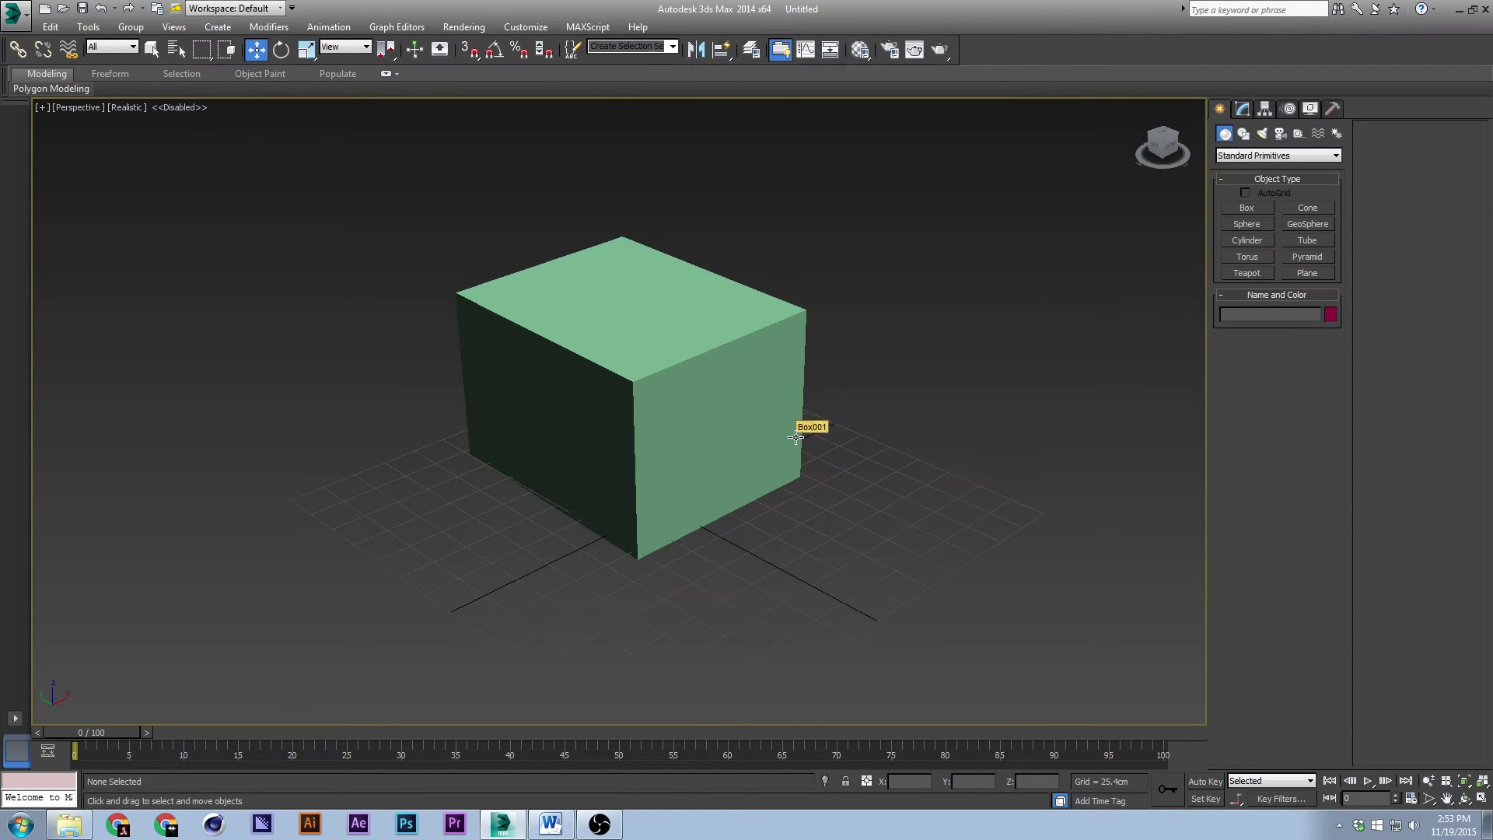
Step: Clone the box in place as a Copy and move the clone along the X axis to about X 176 cm
middle_drag(775, 420, 762, 459)
click(704, 368)
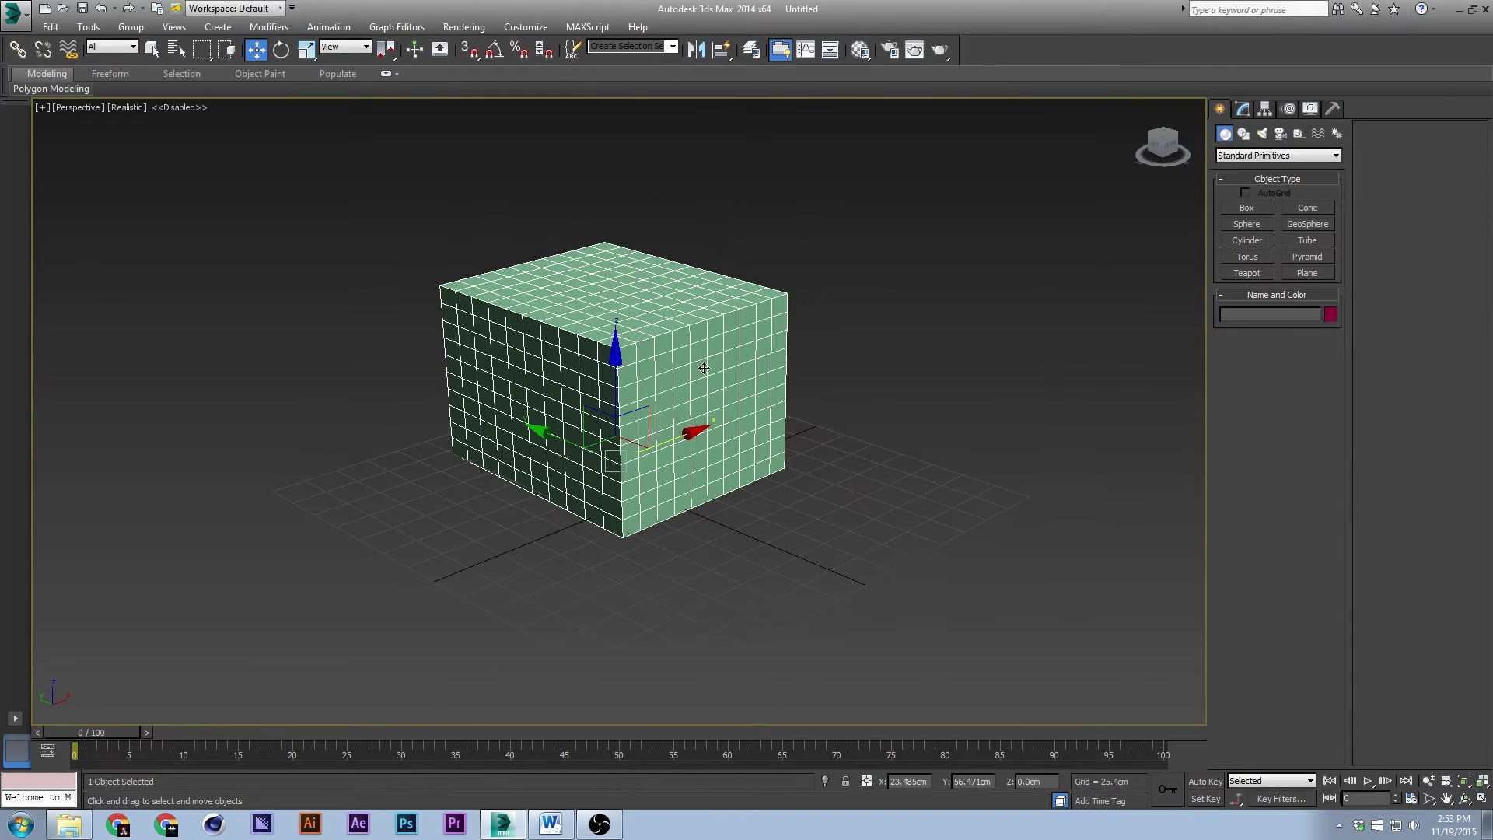
key(ctrl+v)
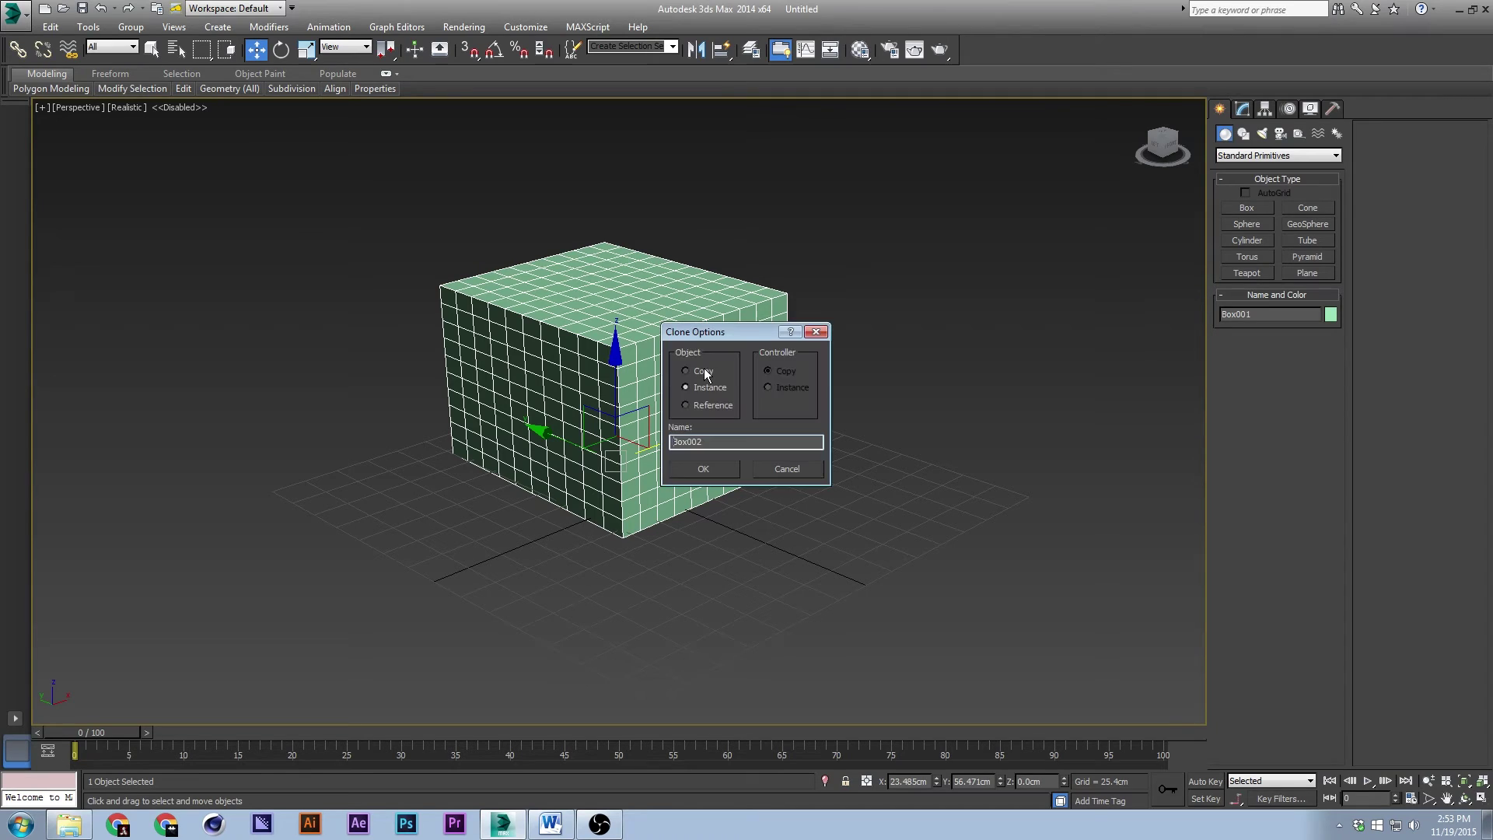
click(702, 371)
click(700, 468)
drag(684, 432, 836, 372)
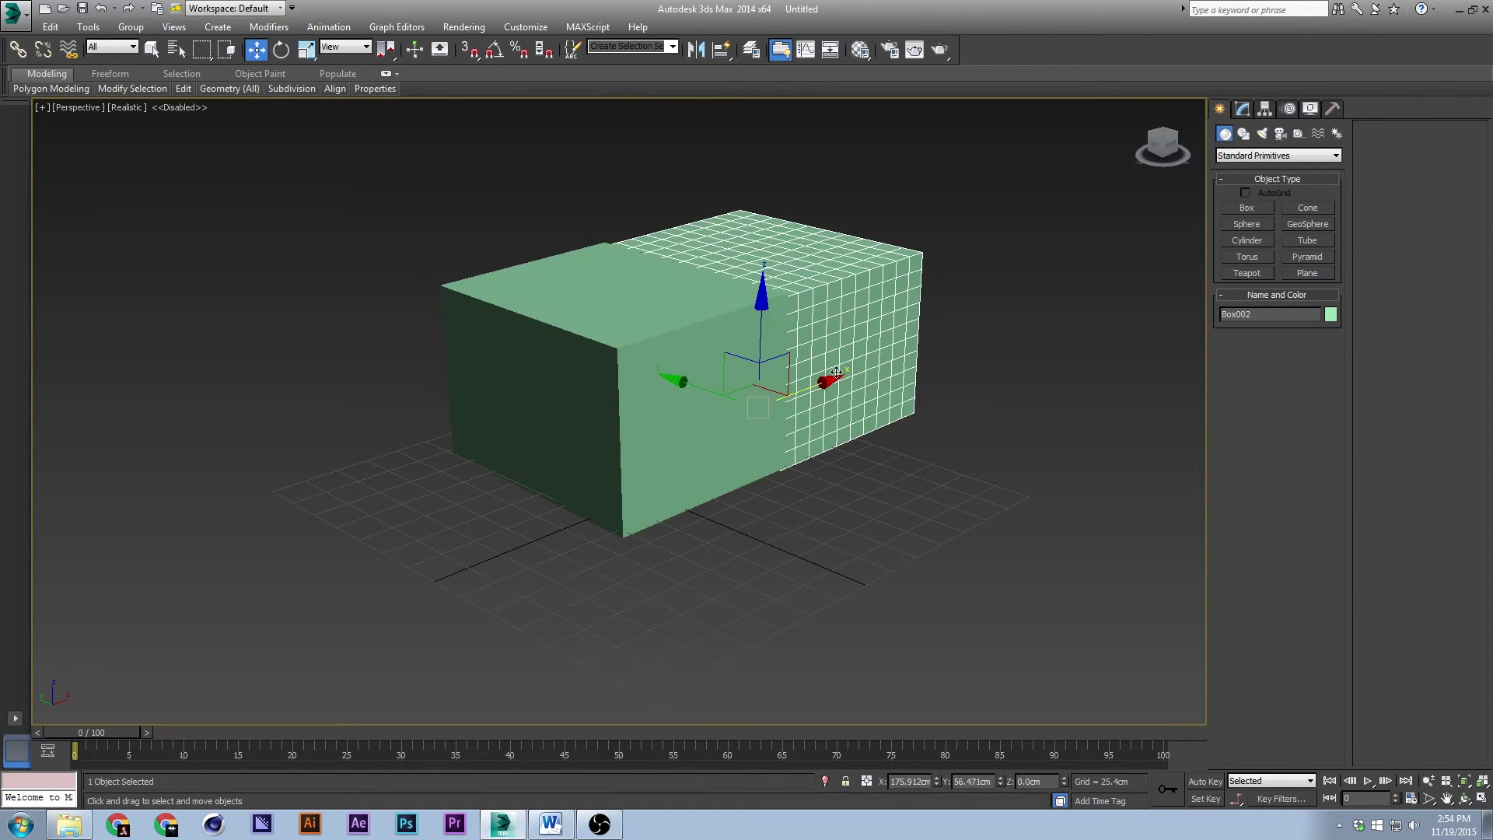
Step: Pull one polygon on the copied box's side face about 71 cm outward along the Y axis, and leave polygon editing
click(1242, 109)
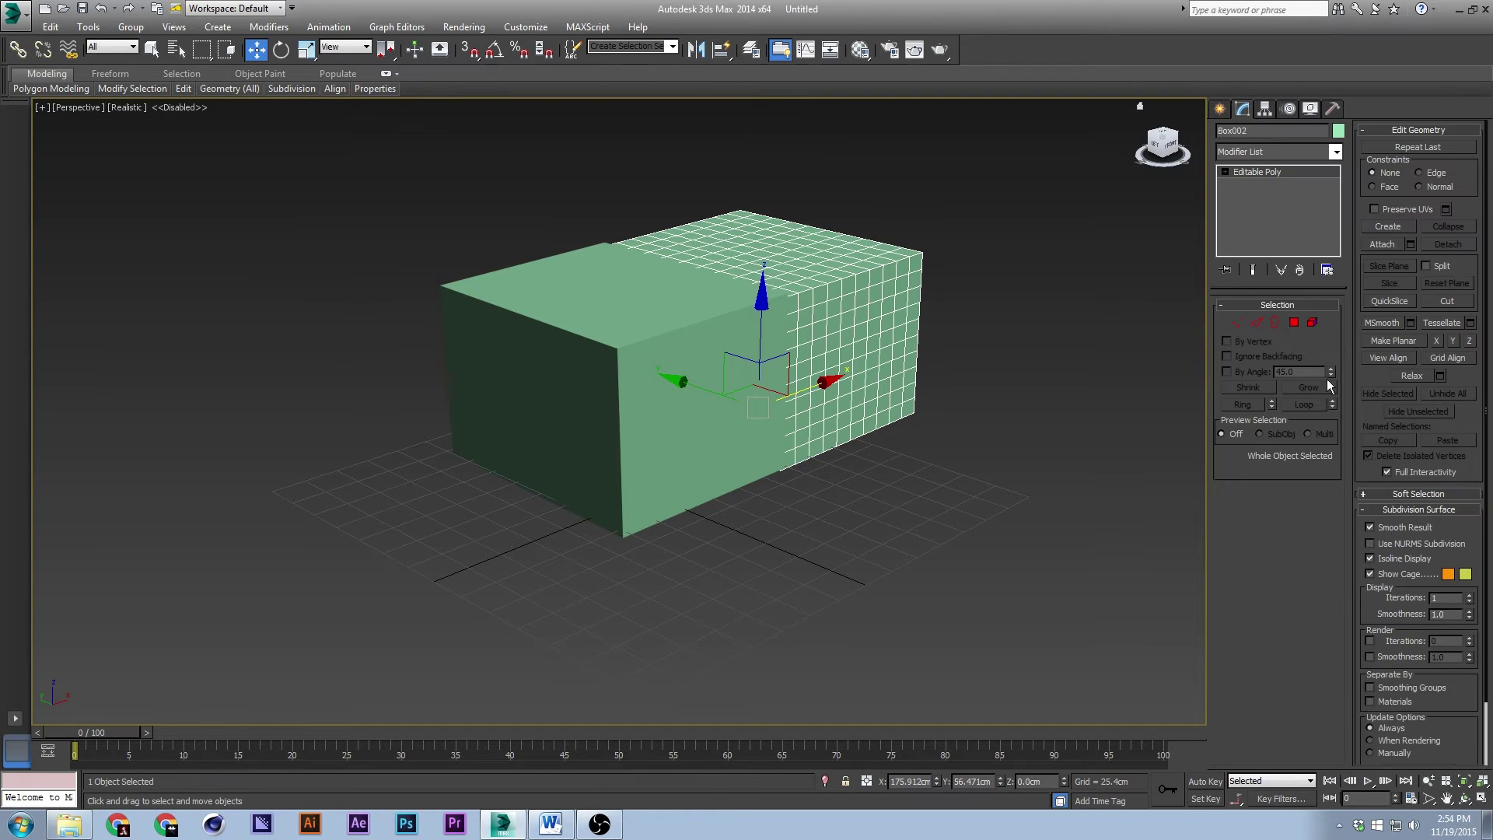
click(1293, 321)
click(830, 315)
drag(809, 315, 888, 340)
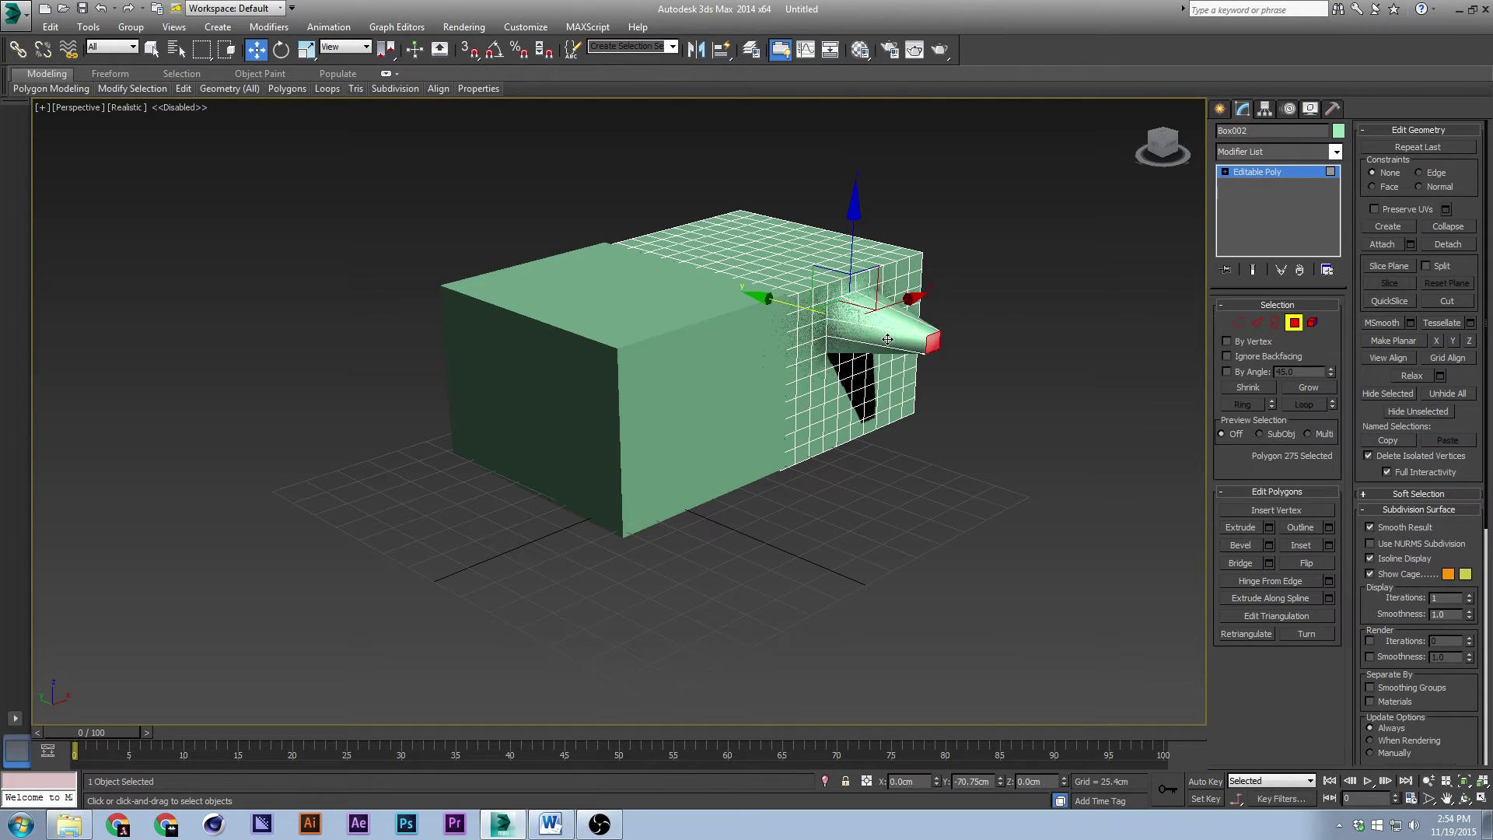
click(1293, 321)
click(1219, 109)
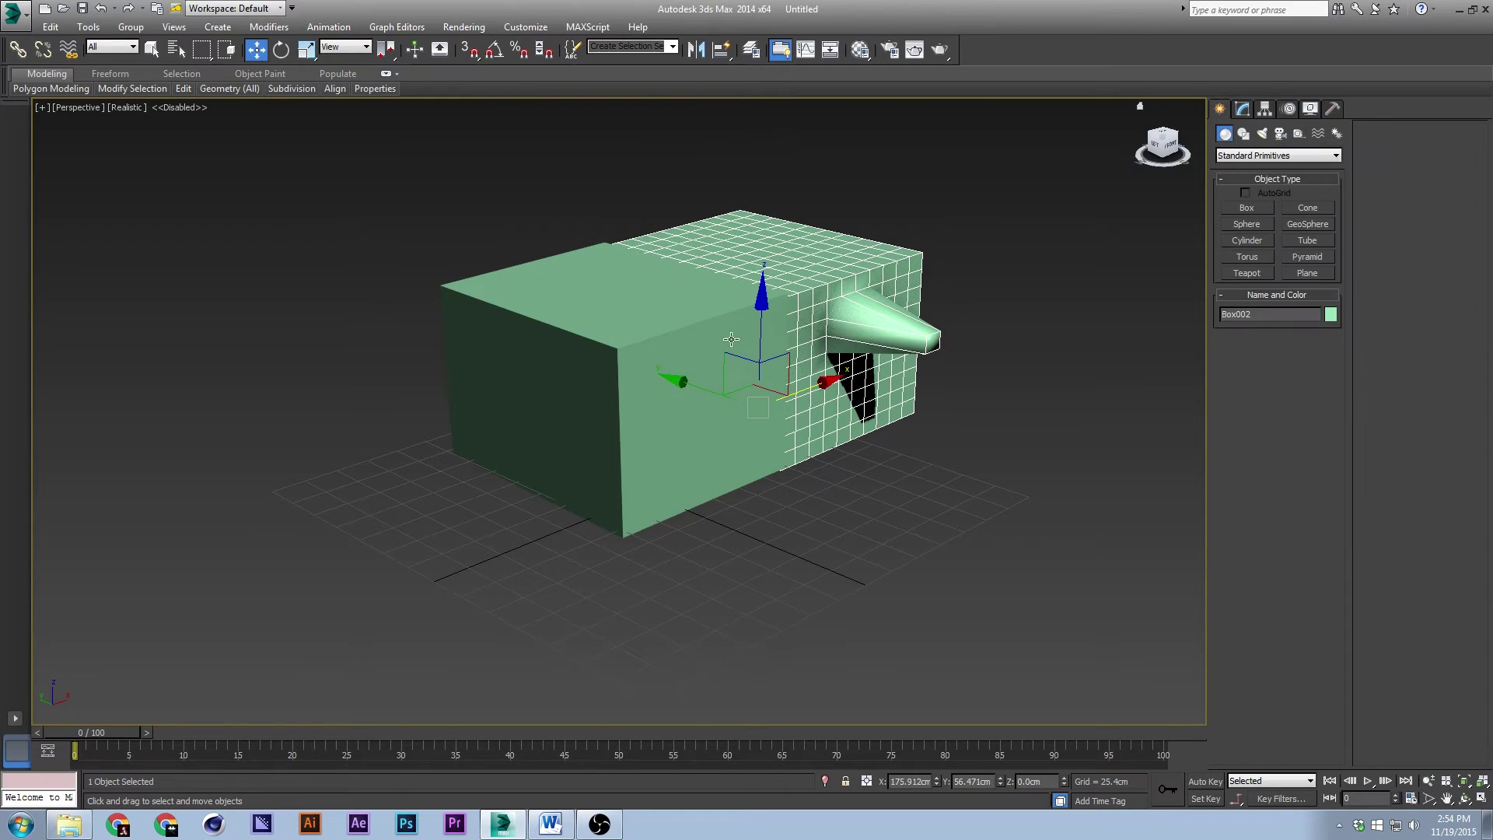
Step: Clone the original box as an Instance and move the clone along the X axis to about X -155 cm
click(731, 339)
shift+drag(731, 339, 727, 342)
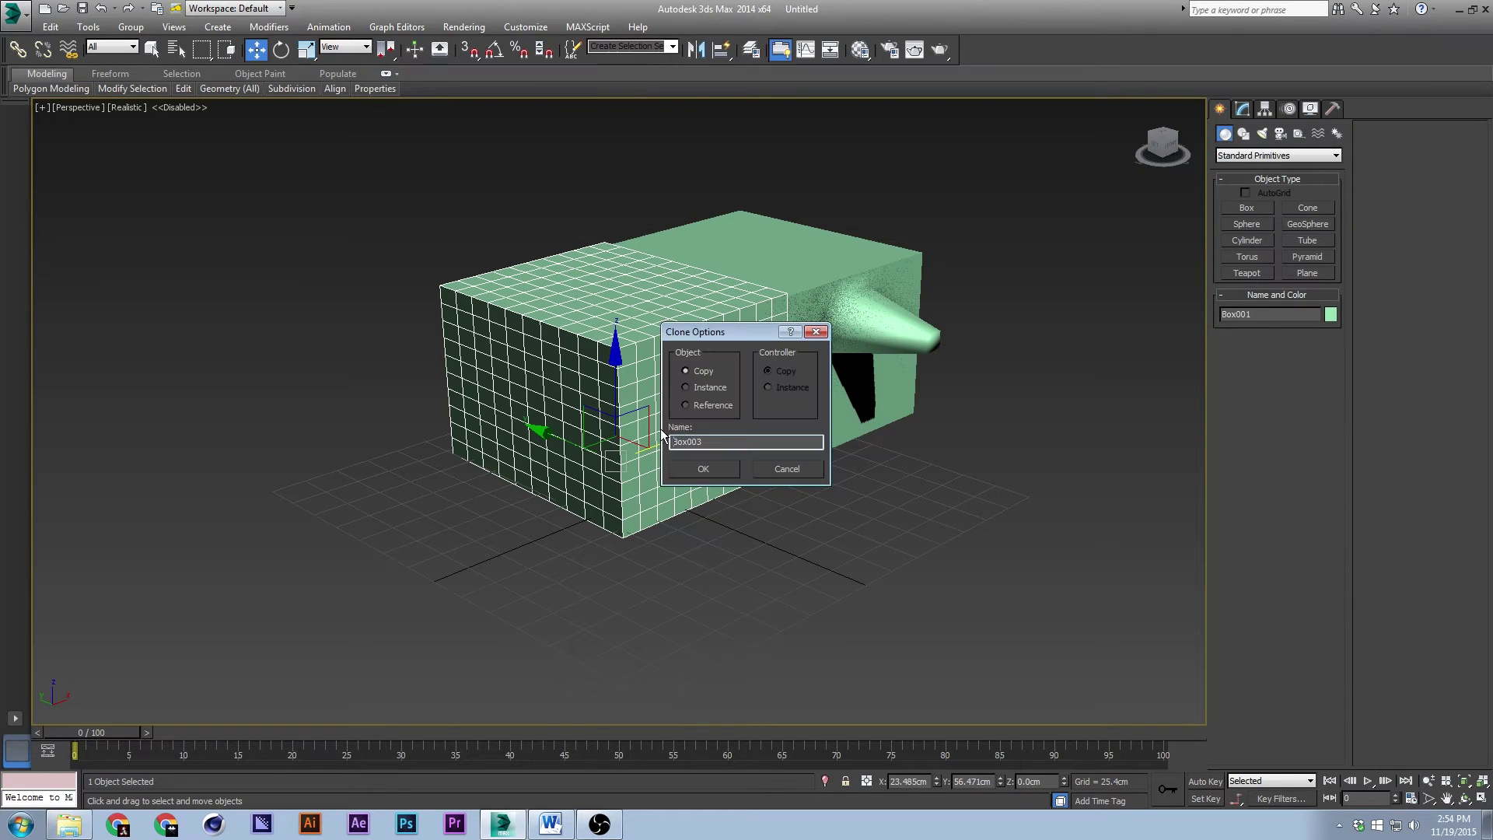
click(703, 468)
drag(626, 432, 410, 505)
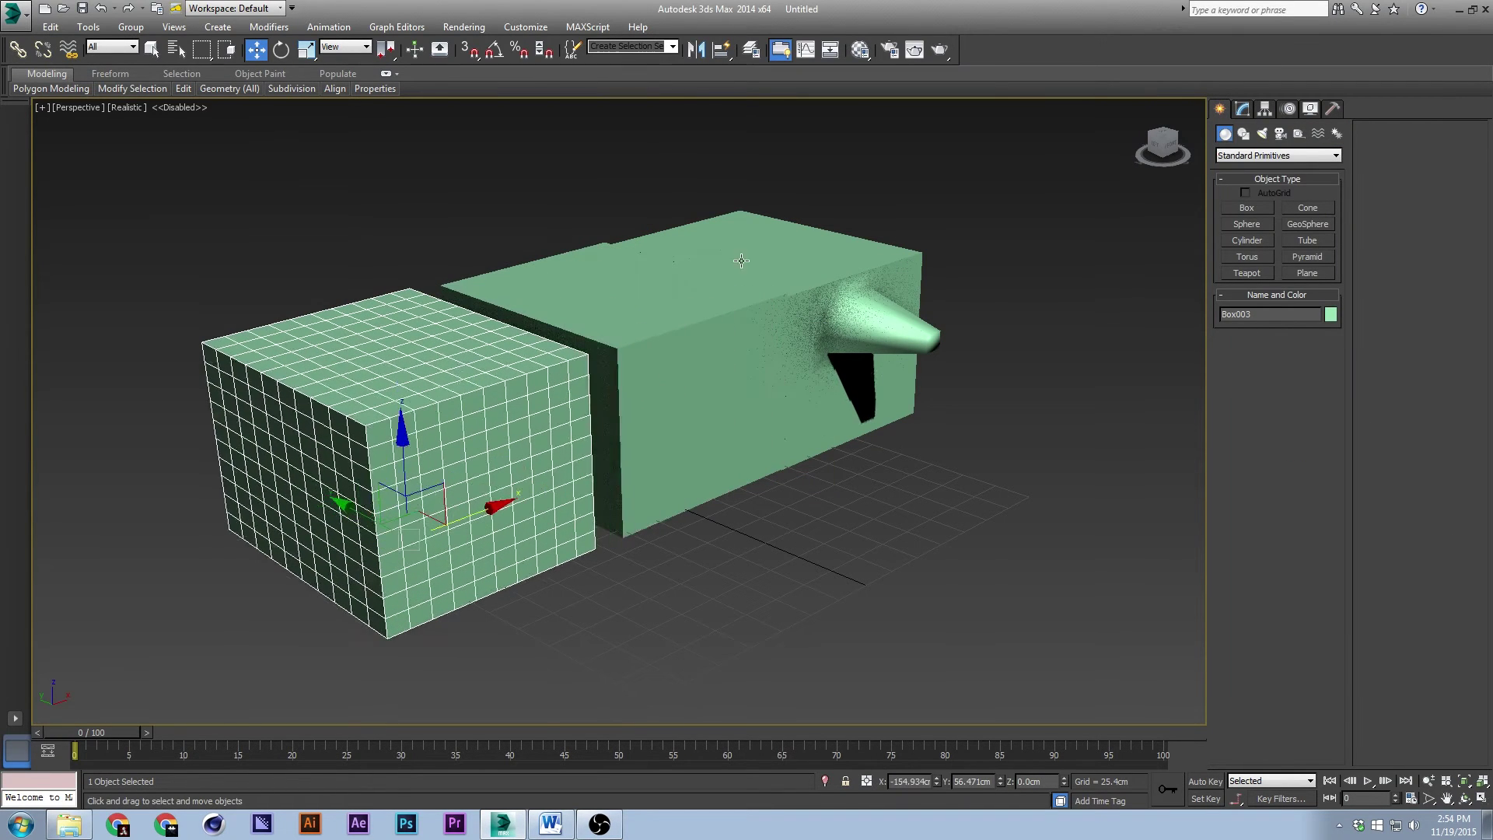
Step: Raise one polygon beneath the instanced box's upper edge along the Z axis to about Z 173 cm, then deselect everything
click(1241, 109)
click(1293, 322)
click(449, 407)
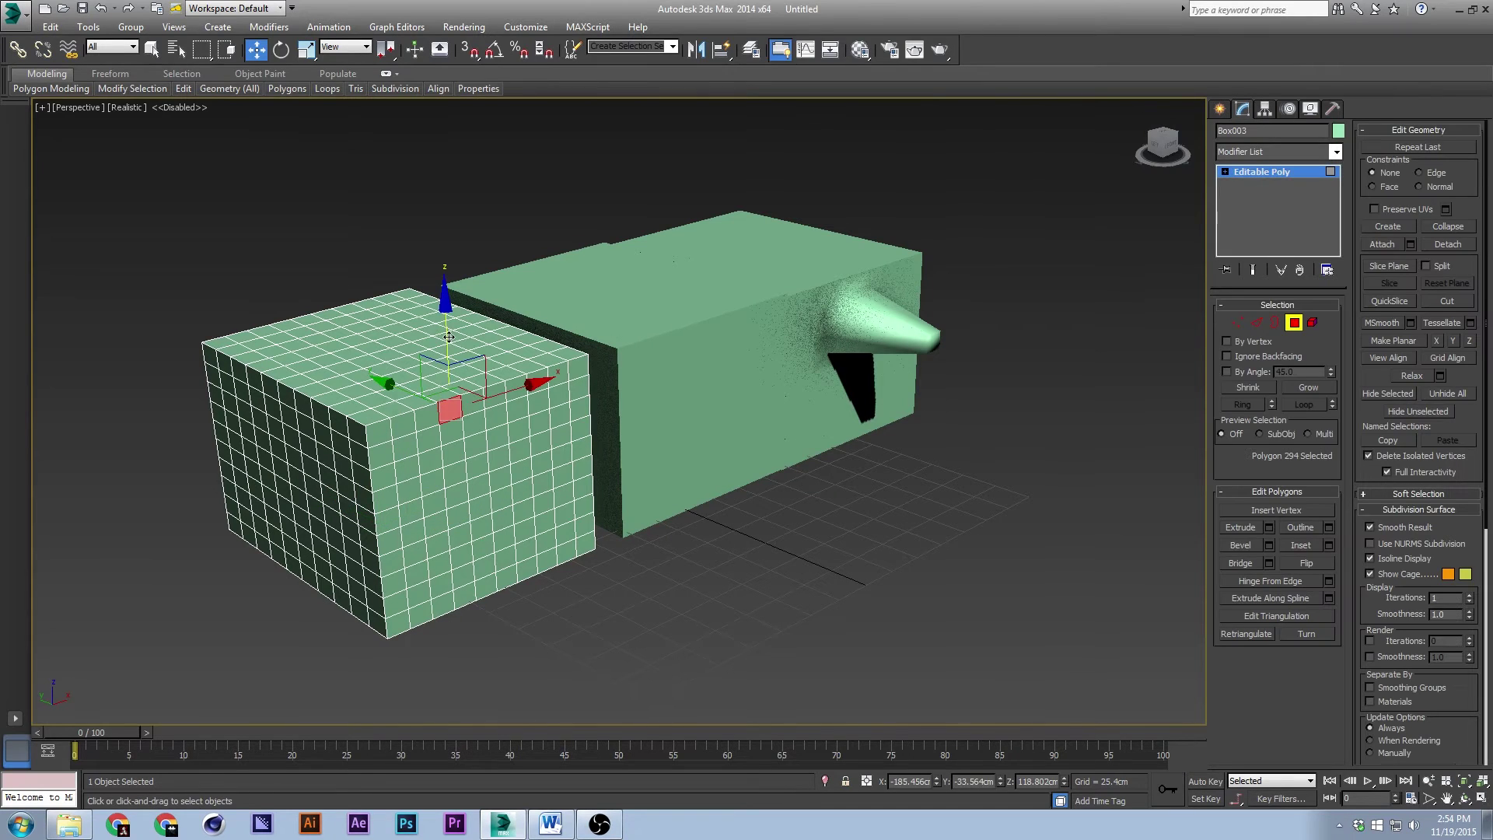
drag(449, 336, 618, 227)
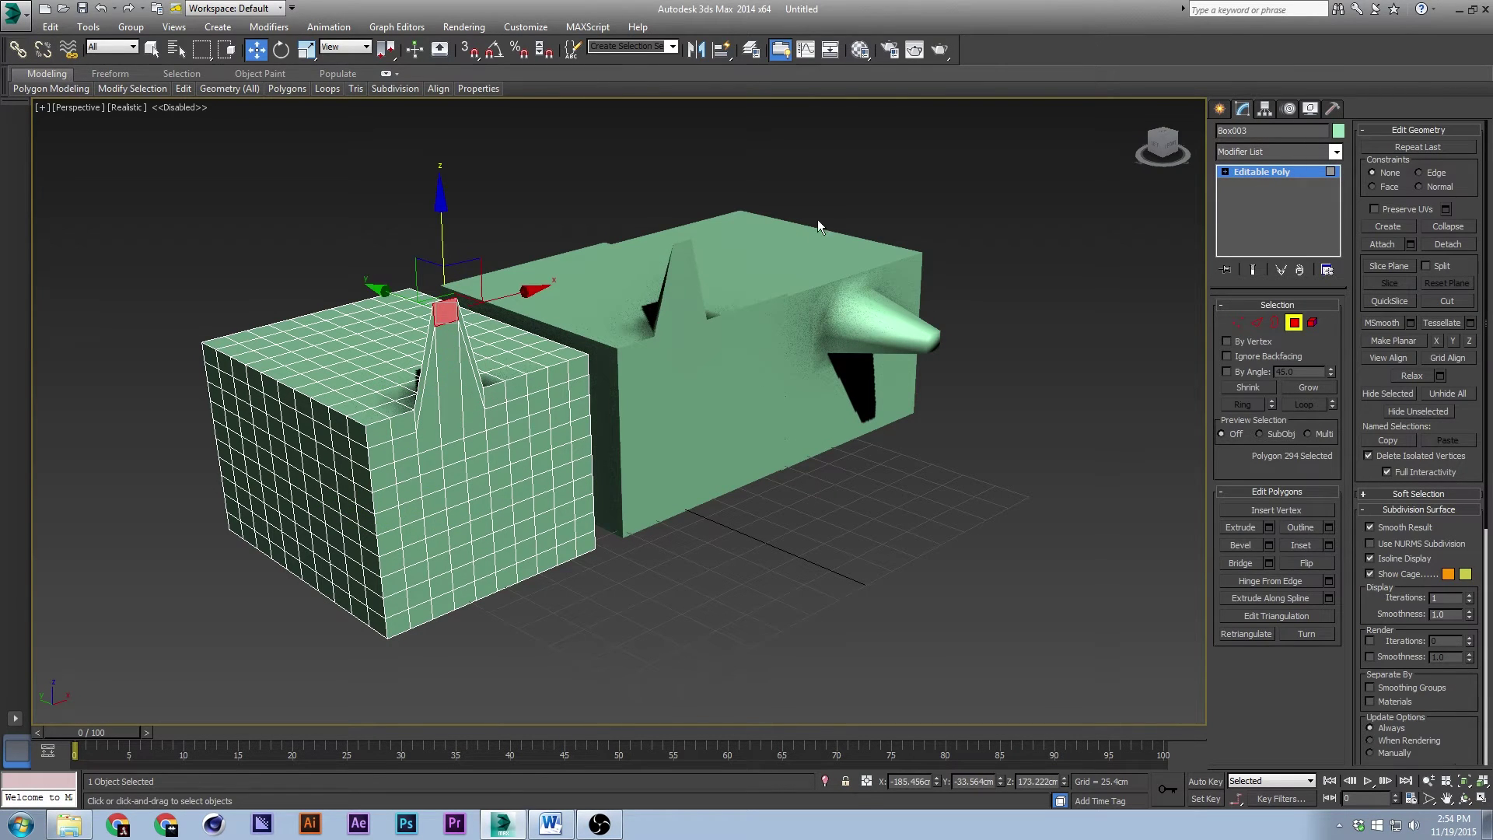
click(1218, 109)
click(1011, 235)
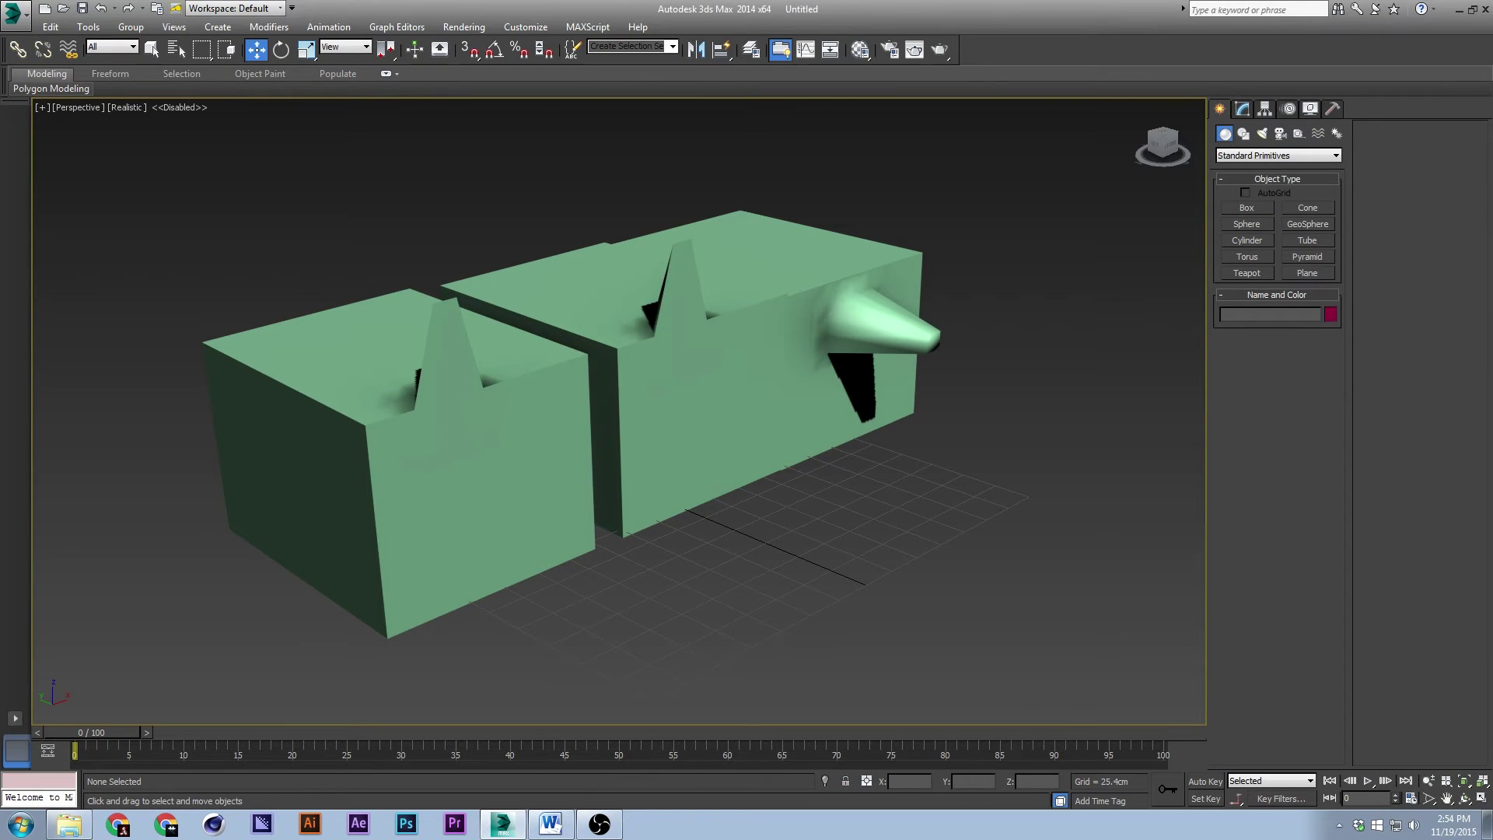
Step: Clone the original box along the Y axis as an Instance at about Y -78 cm, and deselect it
click(675, 389)
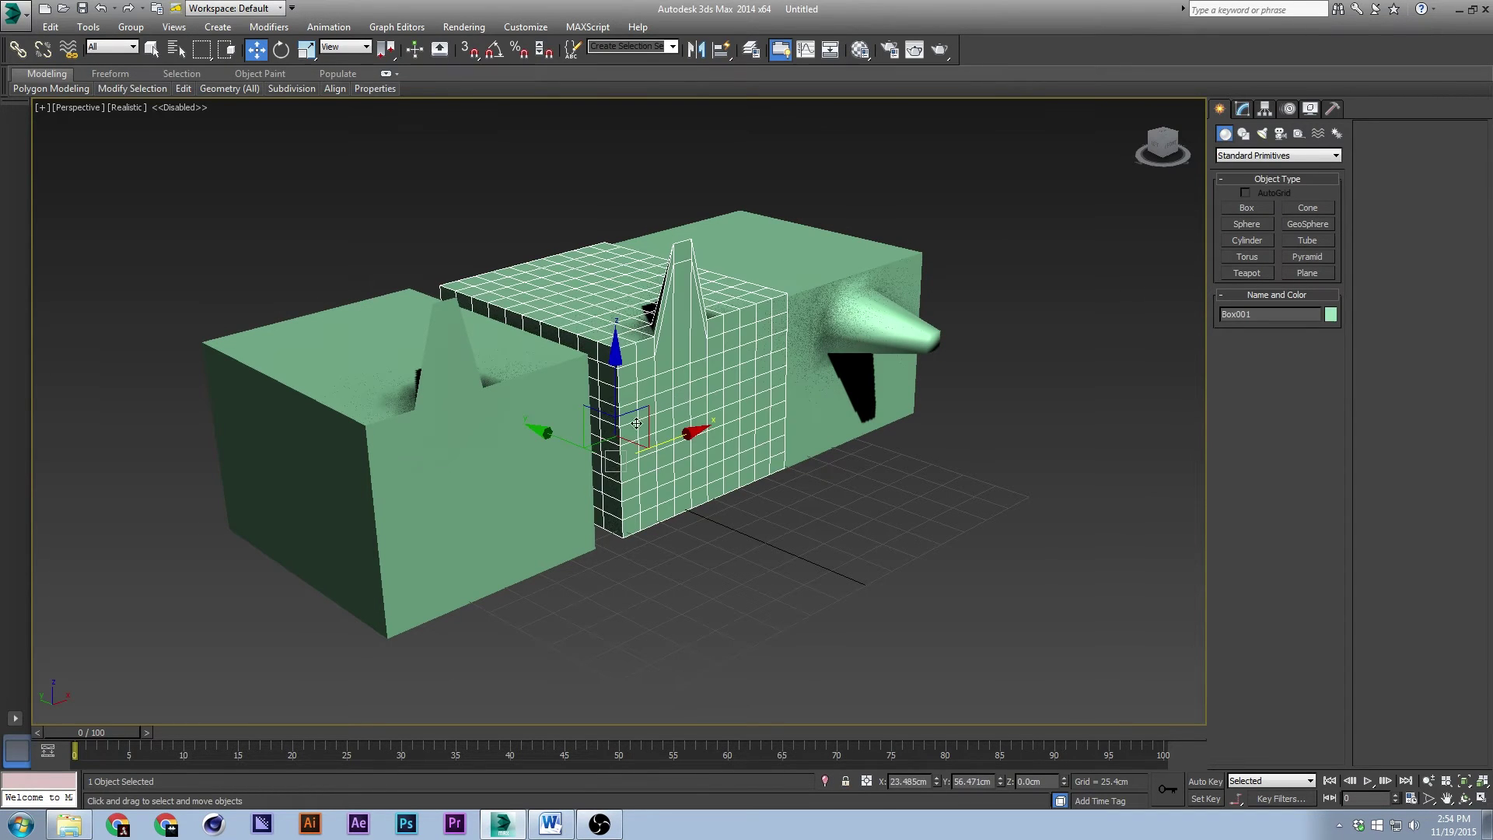
shift+drag(551, 437, 699, 500)
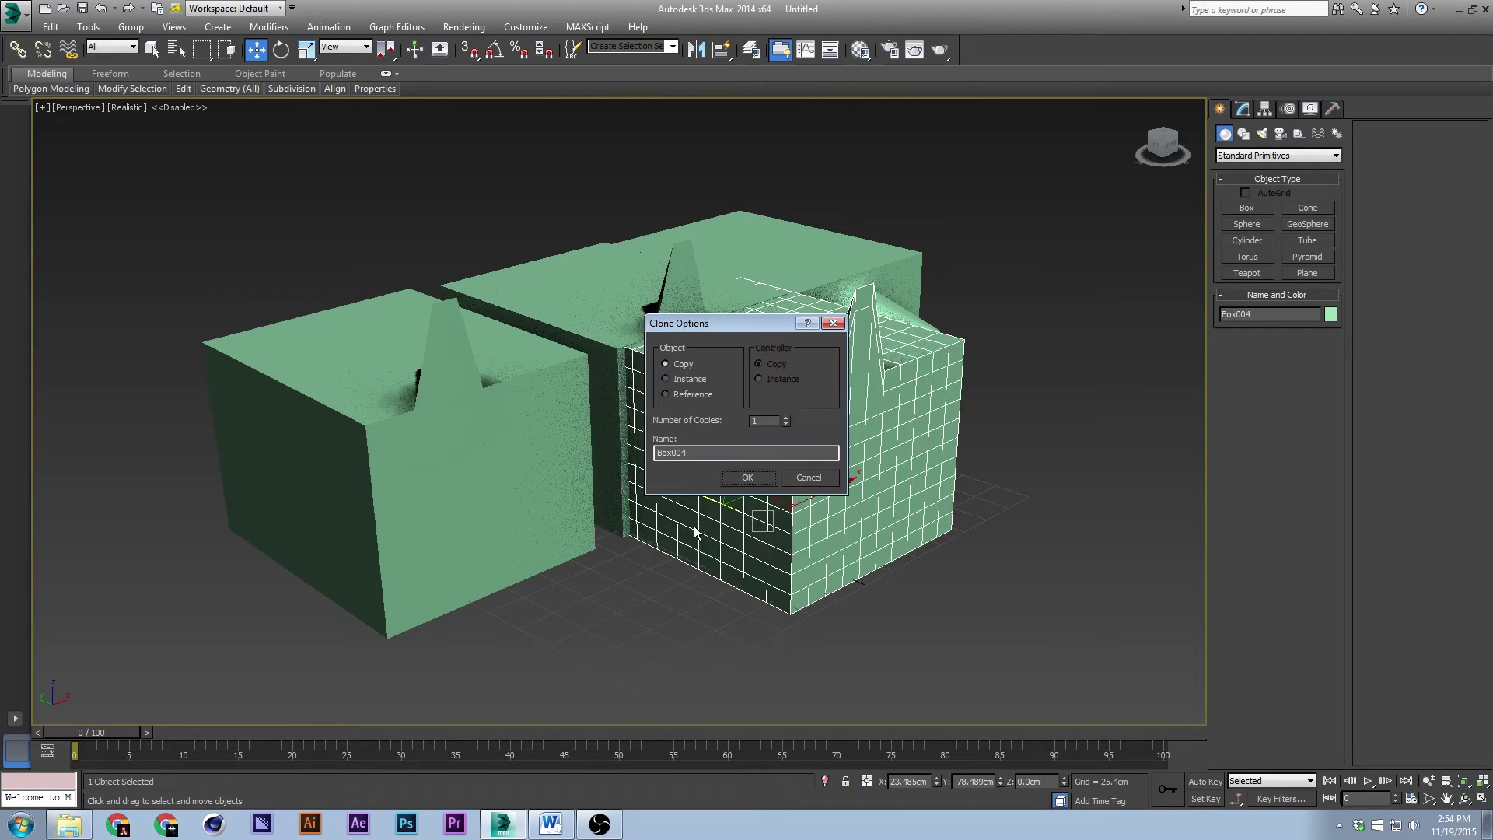
click(674, 380)
click(747, 477)
click(1023, 279)
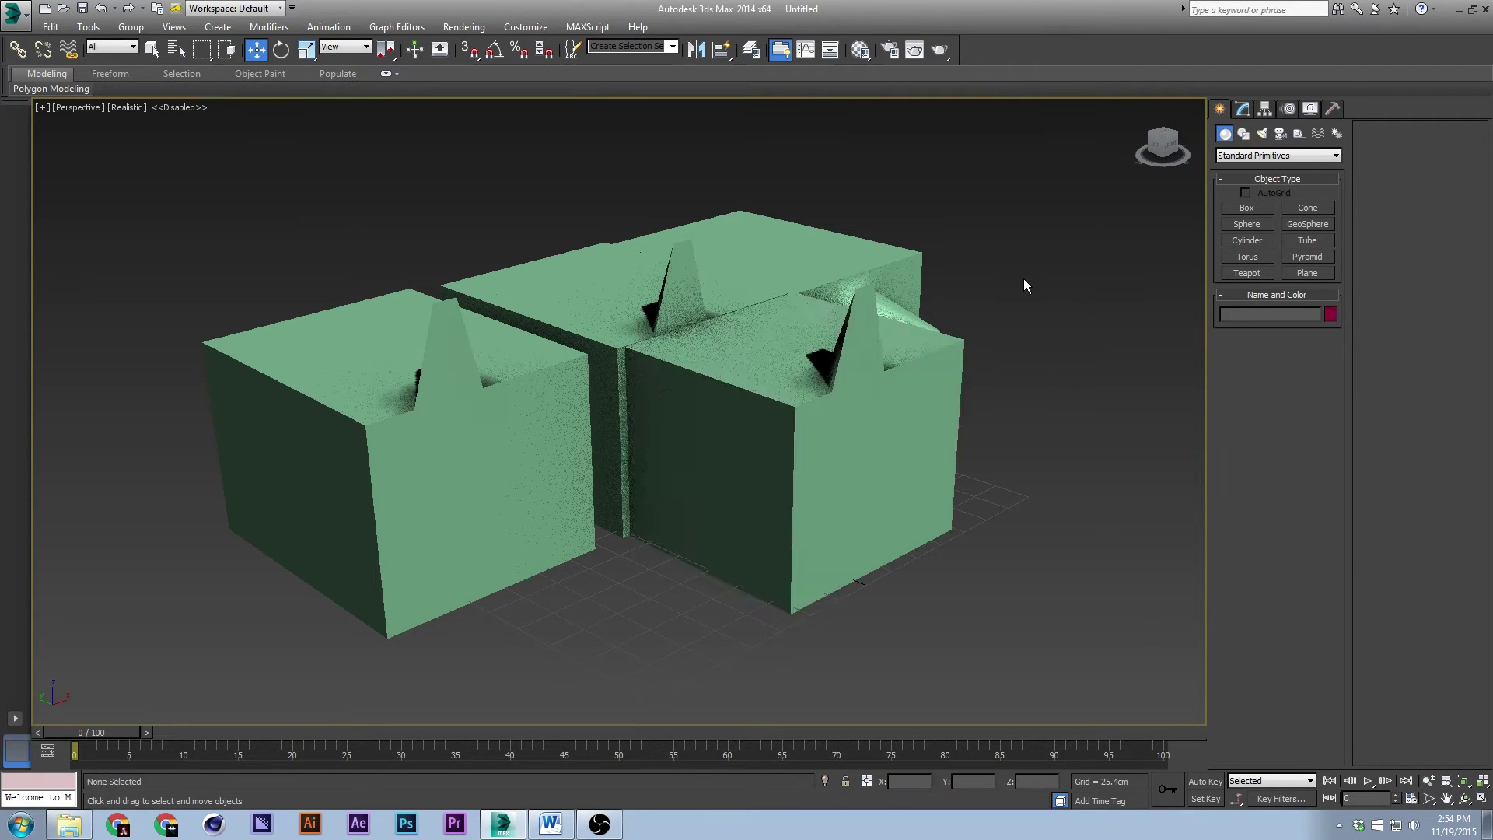
Step: Undo the instance clones, the polygon edits and the copied box's X-axis move, then deselect the box
key(ctrl+z)
key(ctrl+z)
key(ctrl+z)
key(ctrl+z)
key(ctrl+z)
key(ctrl+z)
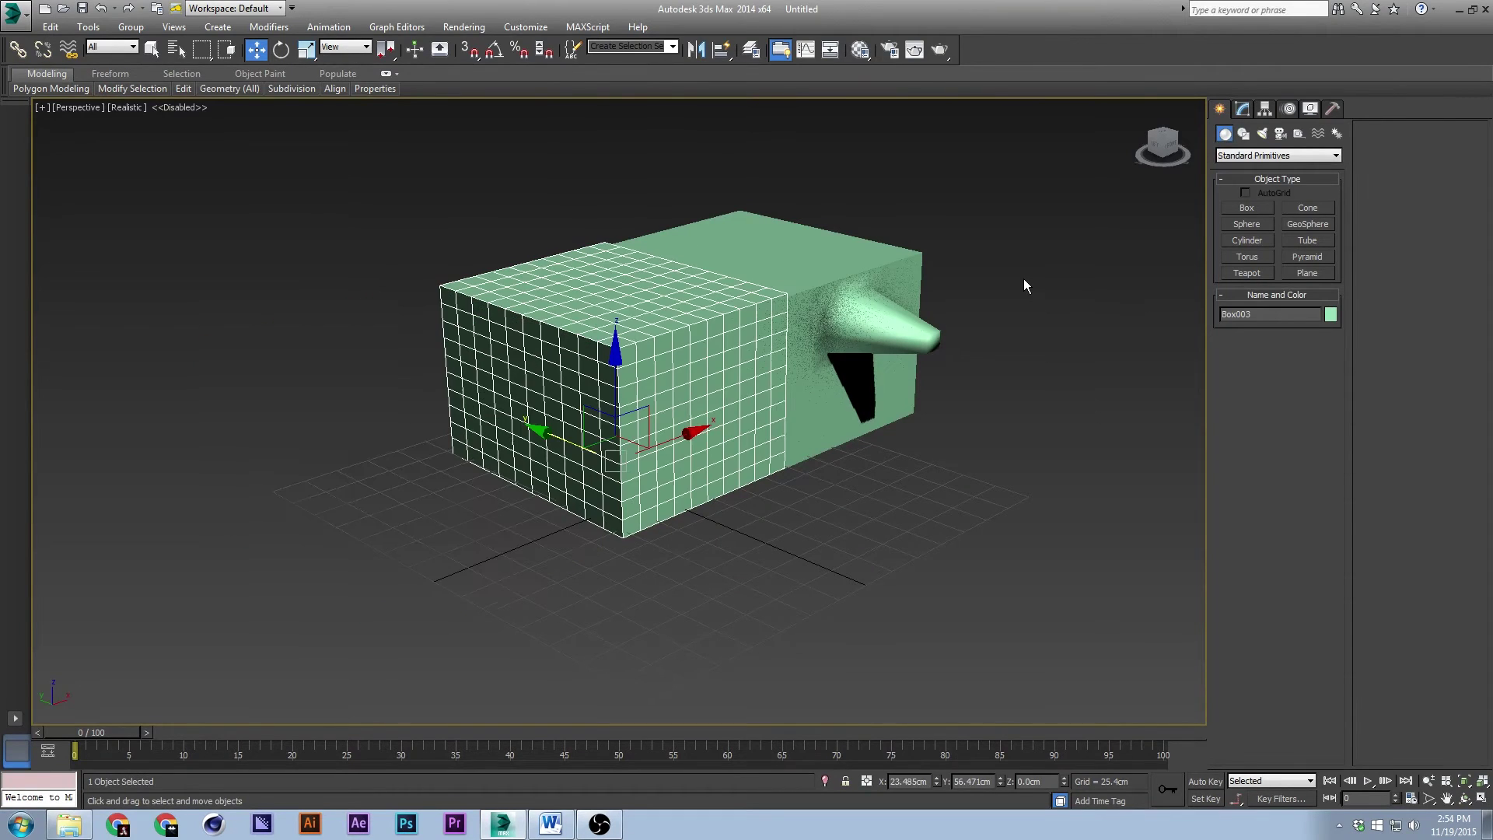
key(ctrl+z)
key(ctrl+z)
key(ctrl+z)
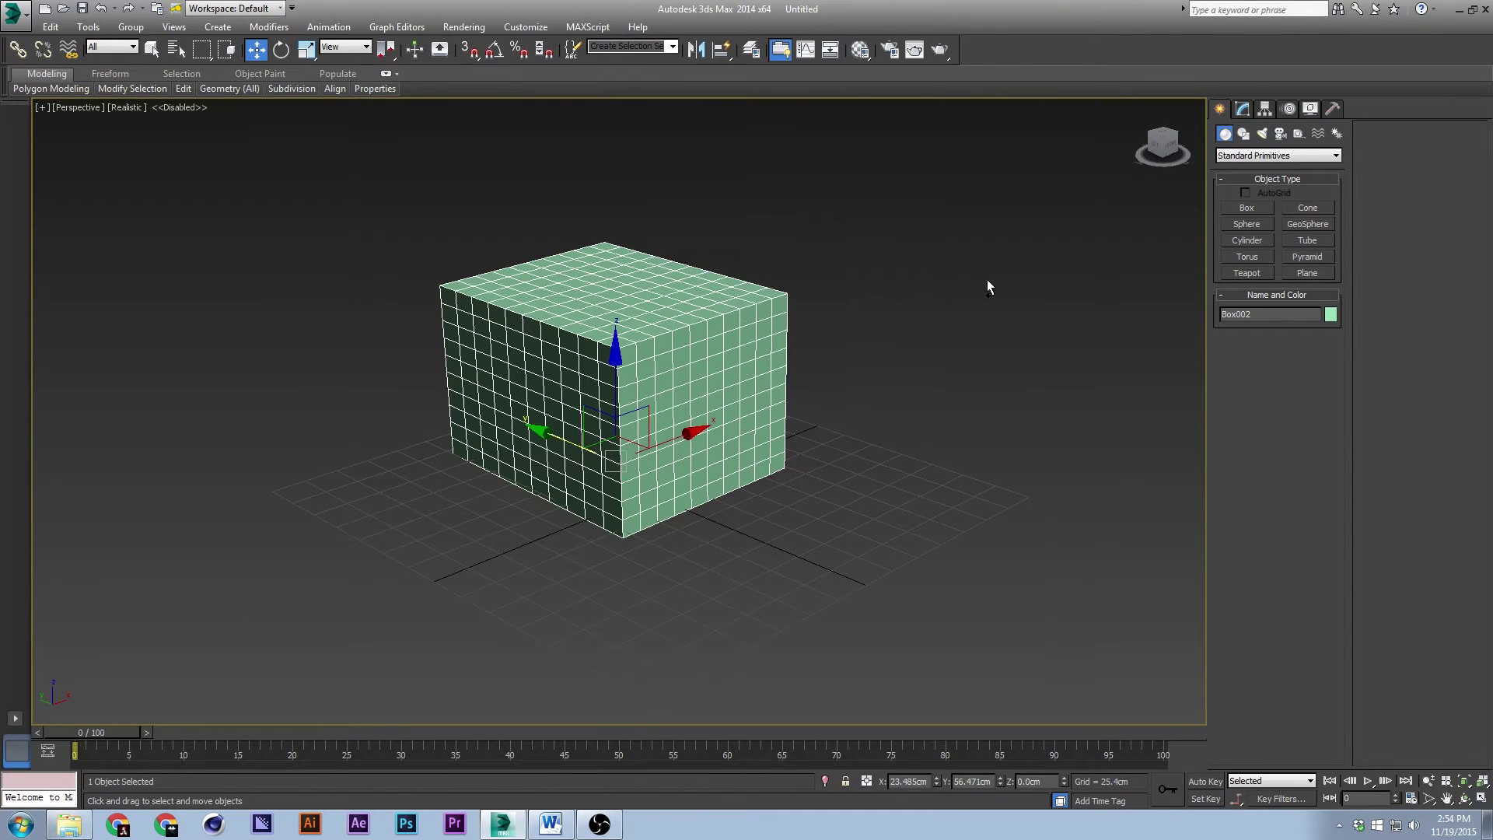
click(907, 366)
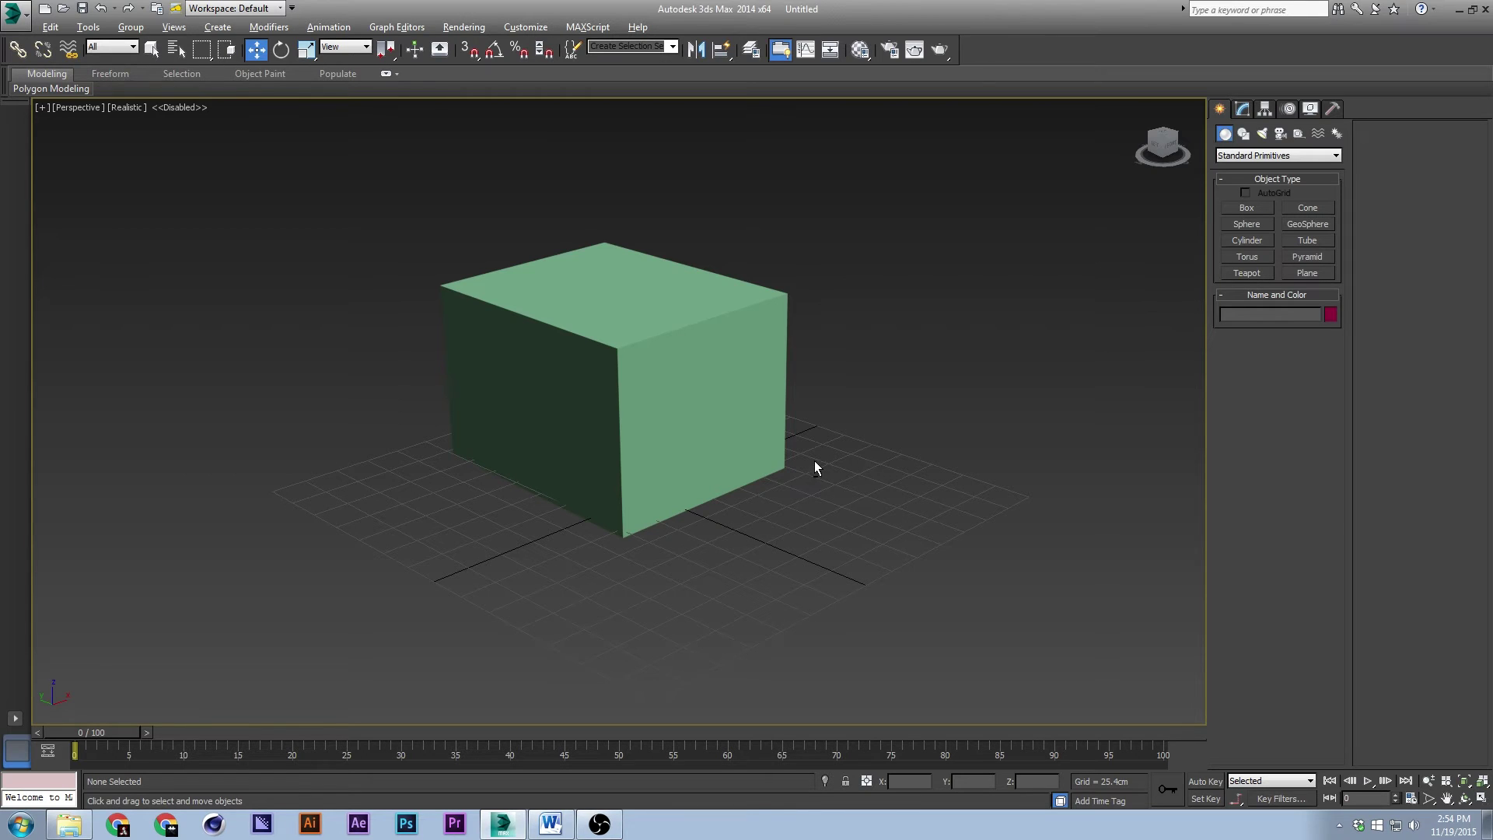
Step: Remove the remaining green box so that the scene is empty
middle_drag(814, 461, 856, 481)
click(730, 419)
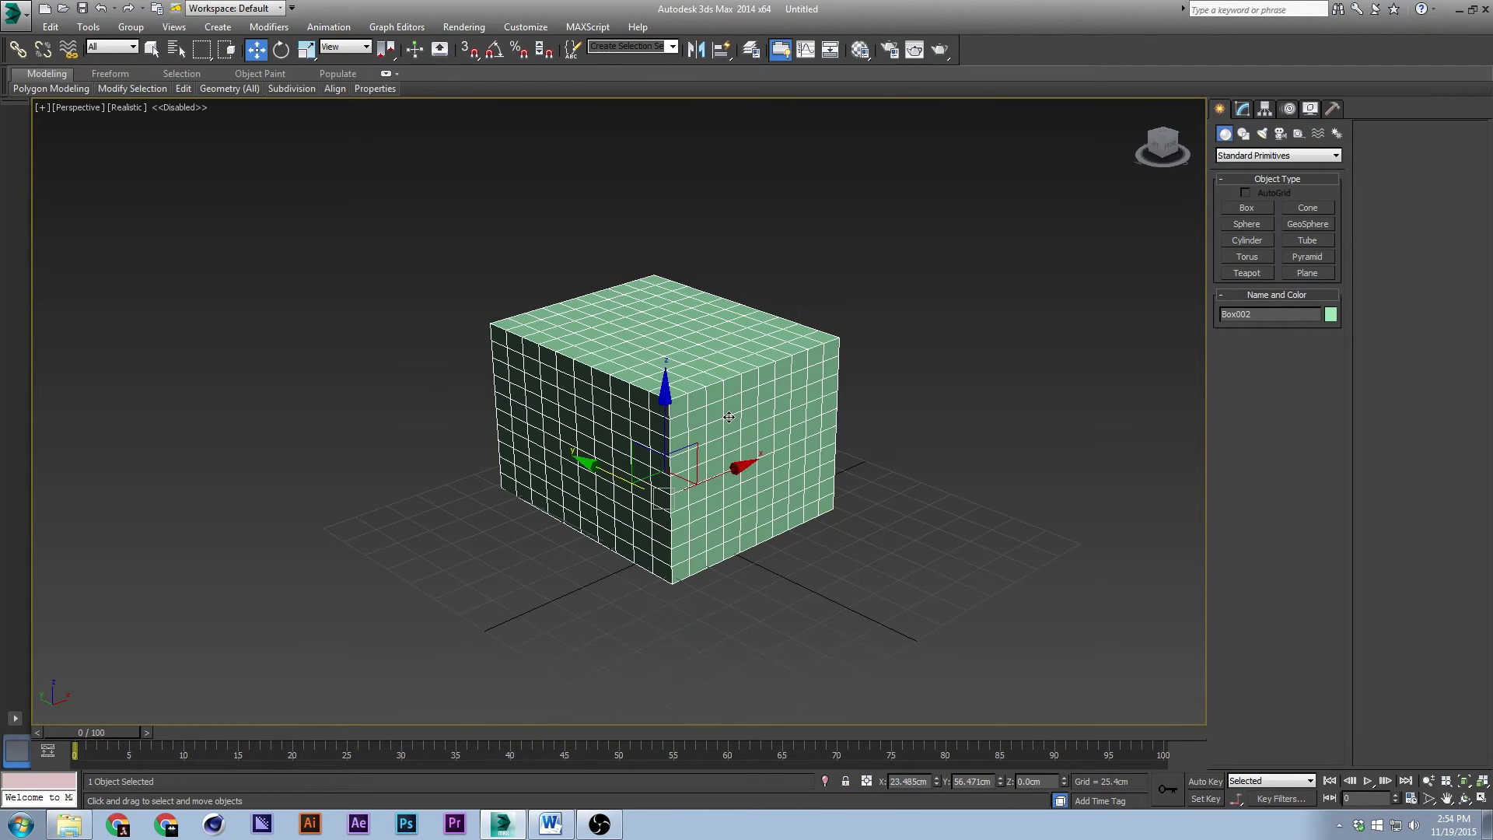
key(ctrl+d)
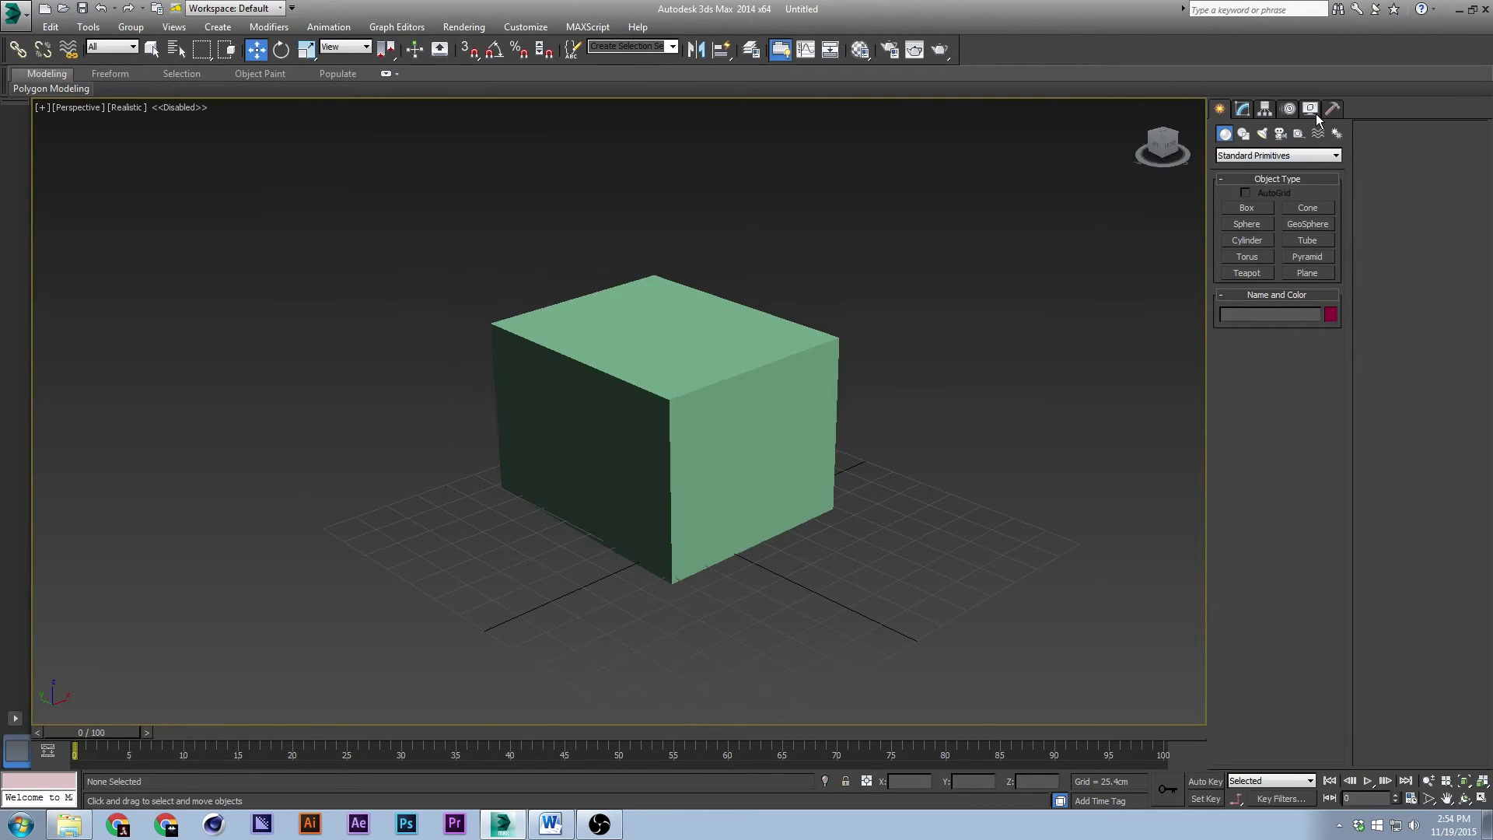
key(ctrl+z)
key(ctrl+z)
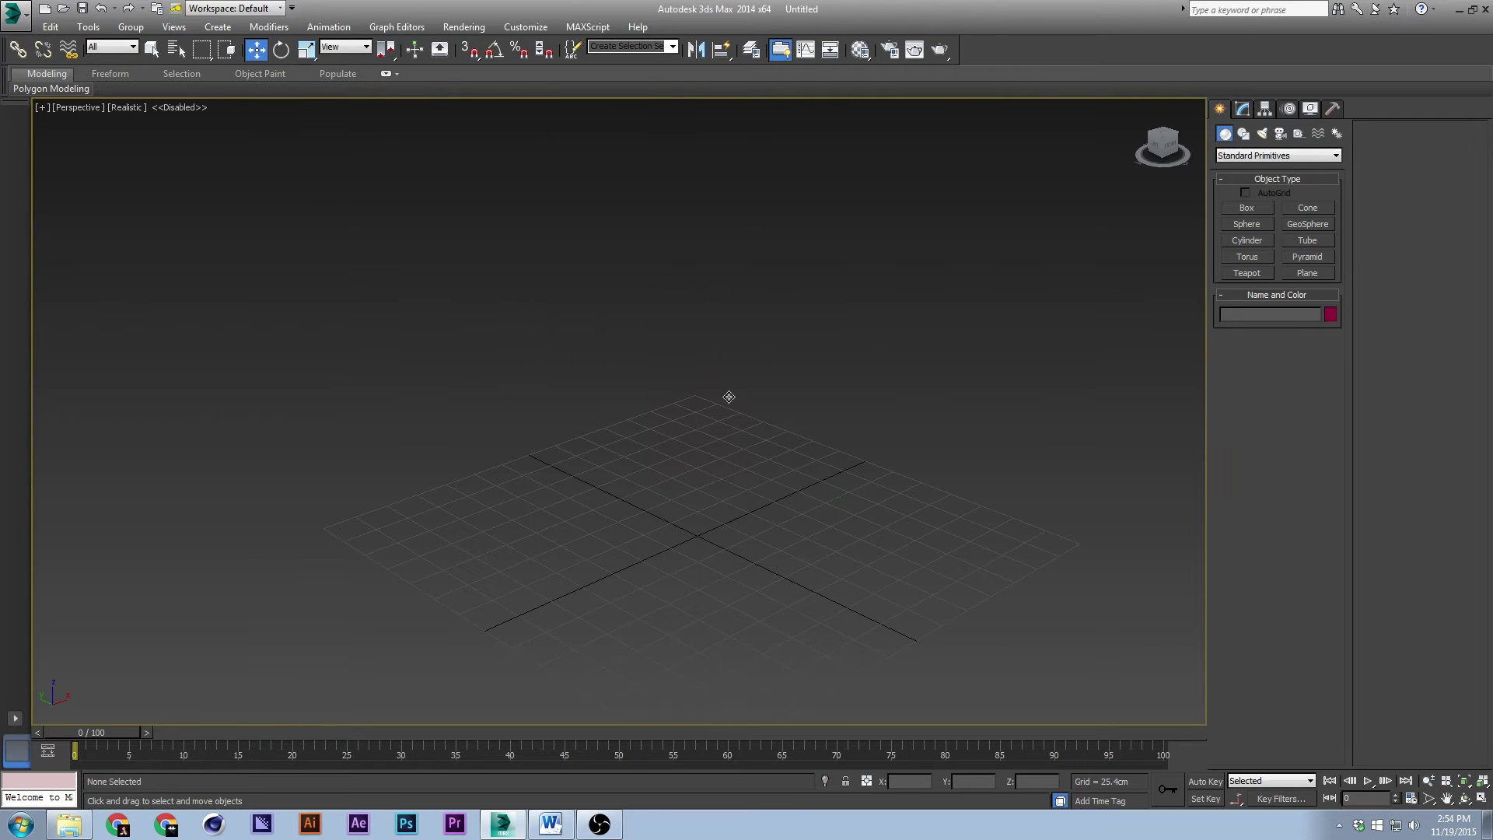
Step: Create a box about 136 cm long, 144 cm wide and 120 cm high on the rear part of the grid
click(1238, 206)
drag(698, 412, 694, 511)
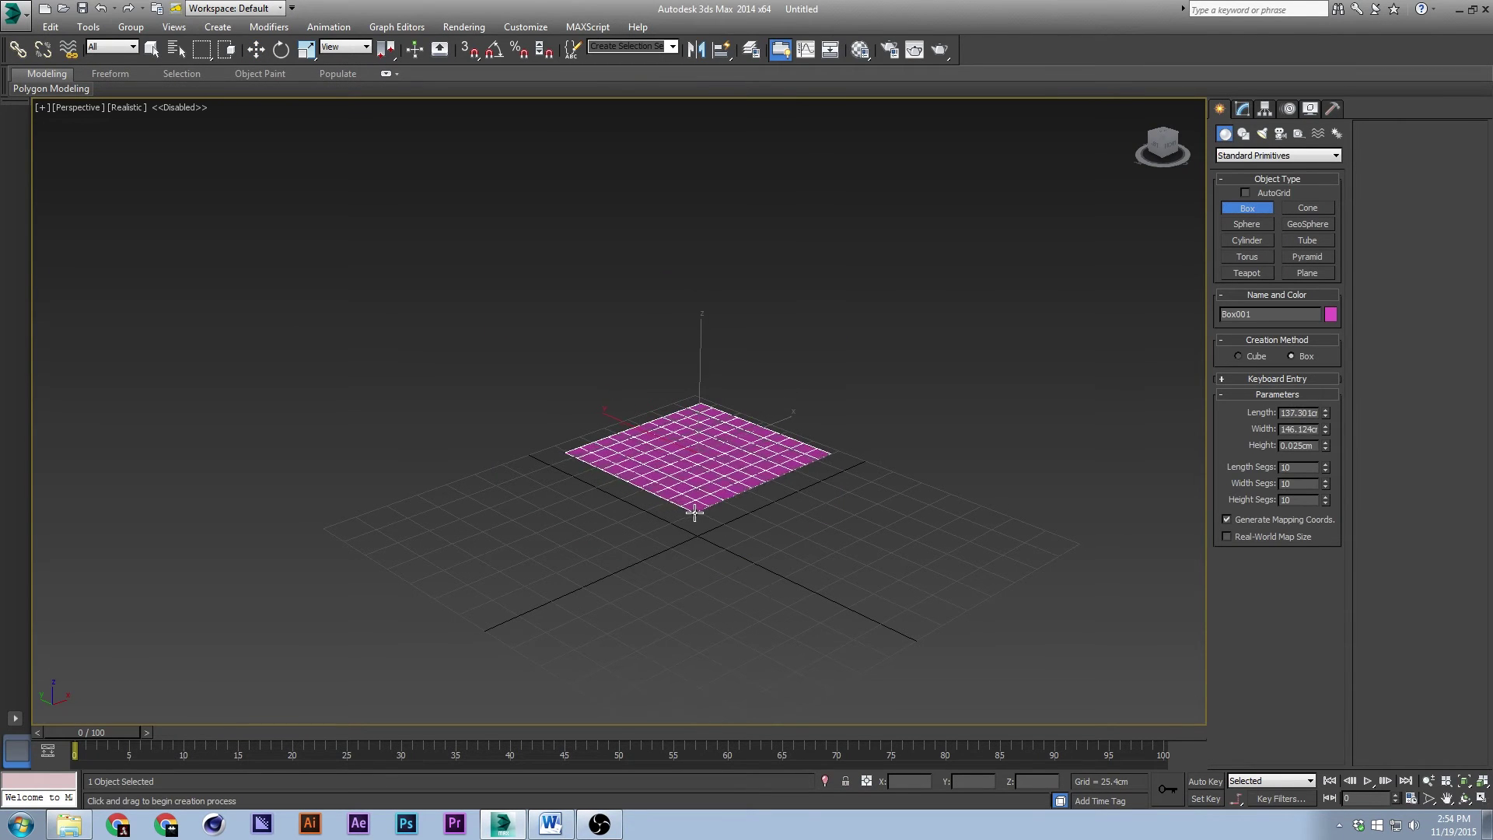
click(695, 420)
Step: Set the new box's length, width and height segments to 1 each
double_click(1294, 467)
text(1)
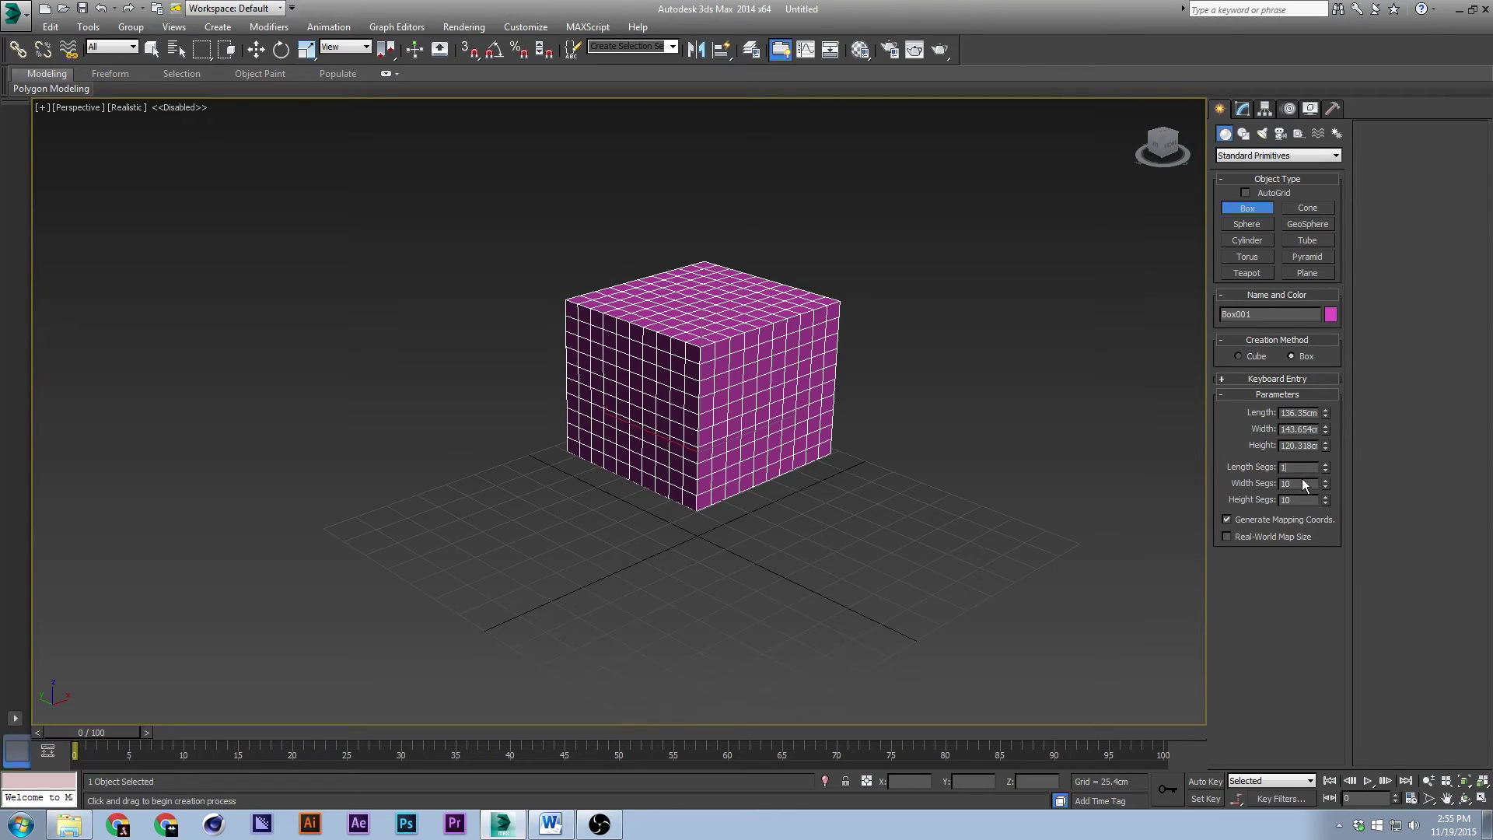
double_click(1305, 483)
text(1)
double_click(1298, 500)
text(1)
key(Return)
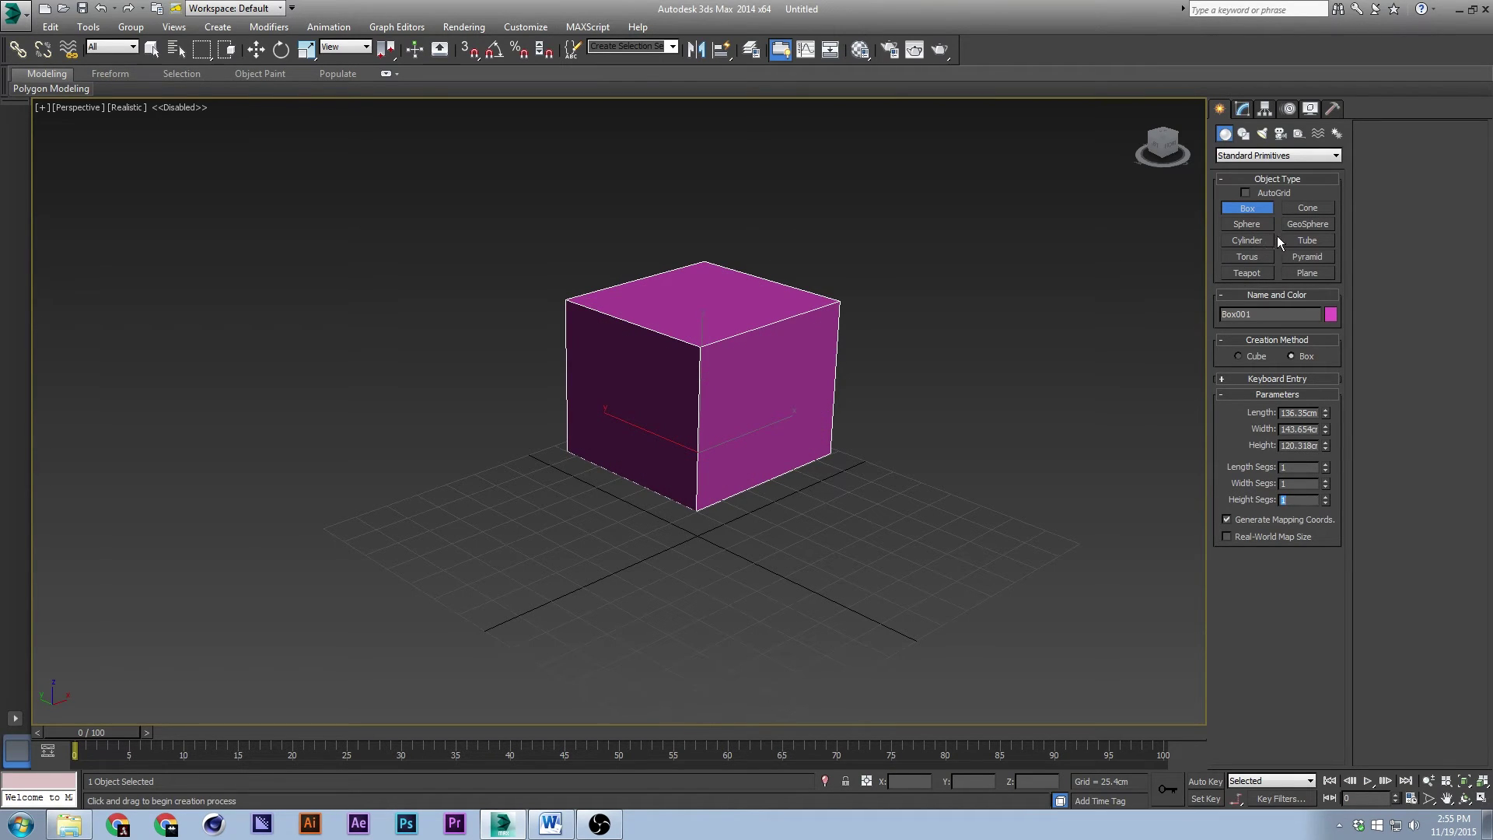
Step: Create a pointed cone beside the box with a base radius of about 58 cm and a height of about 103 cm
click(1307, 208)
drag(887, 523, 917, 556)
click(924, 408)
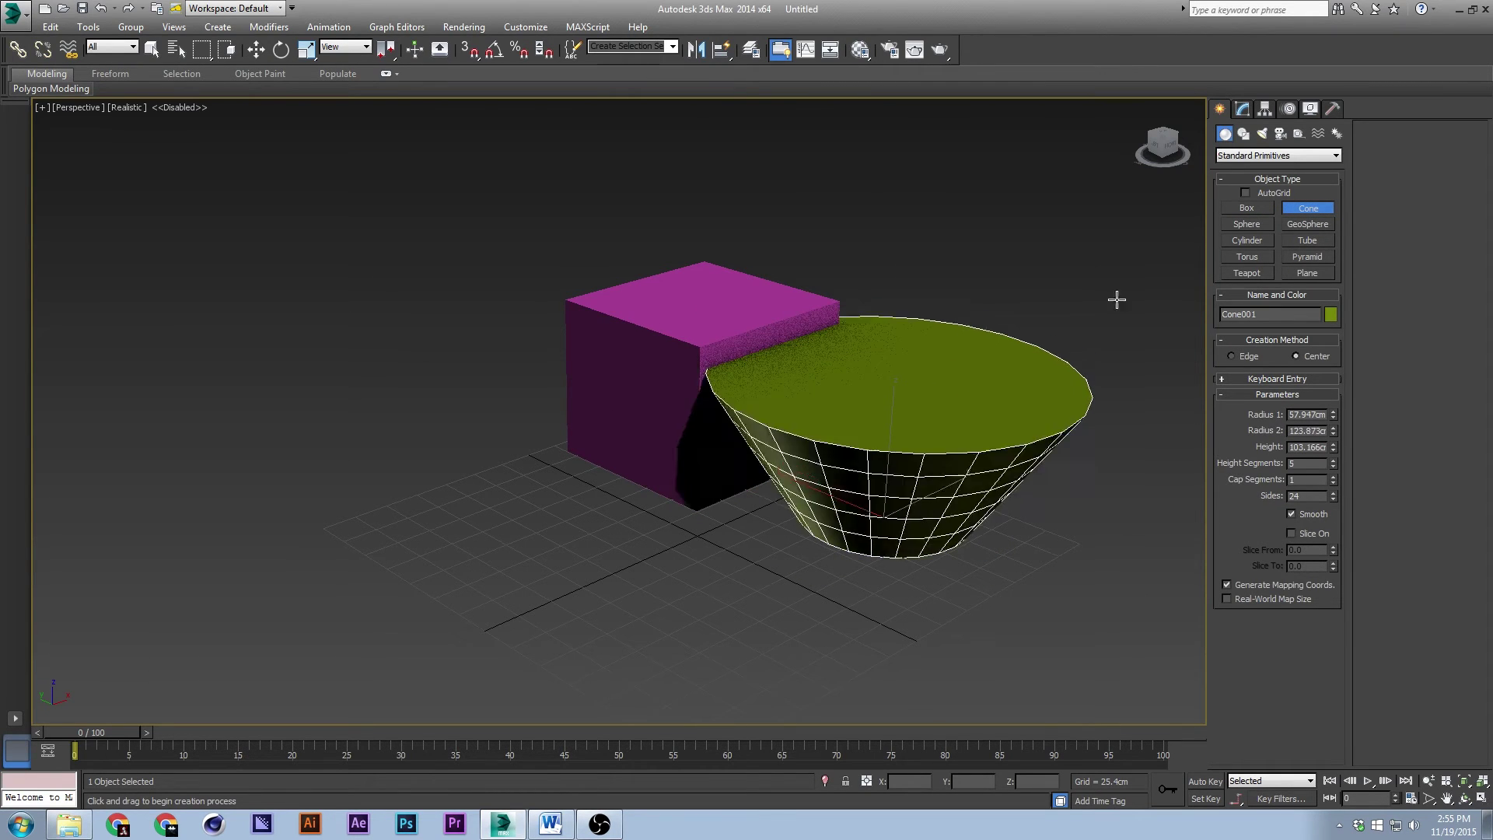
click(932, 579)
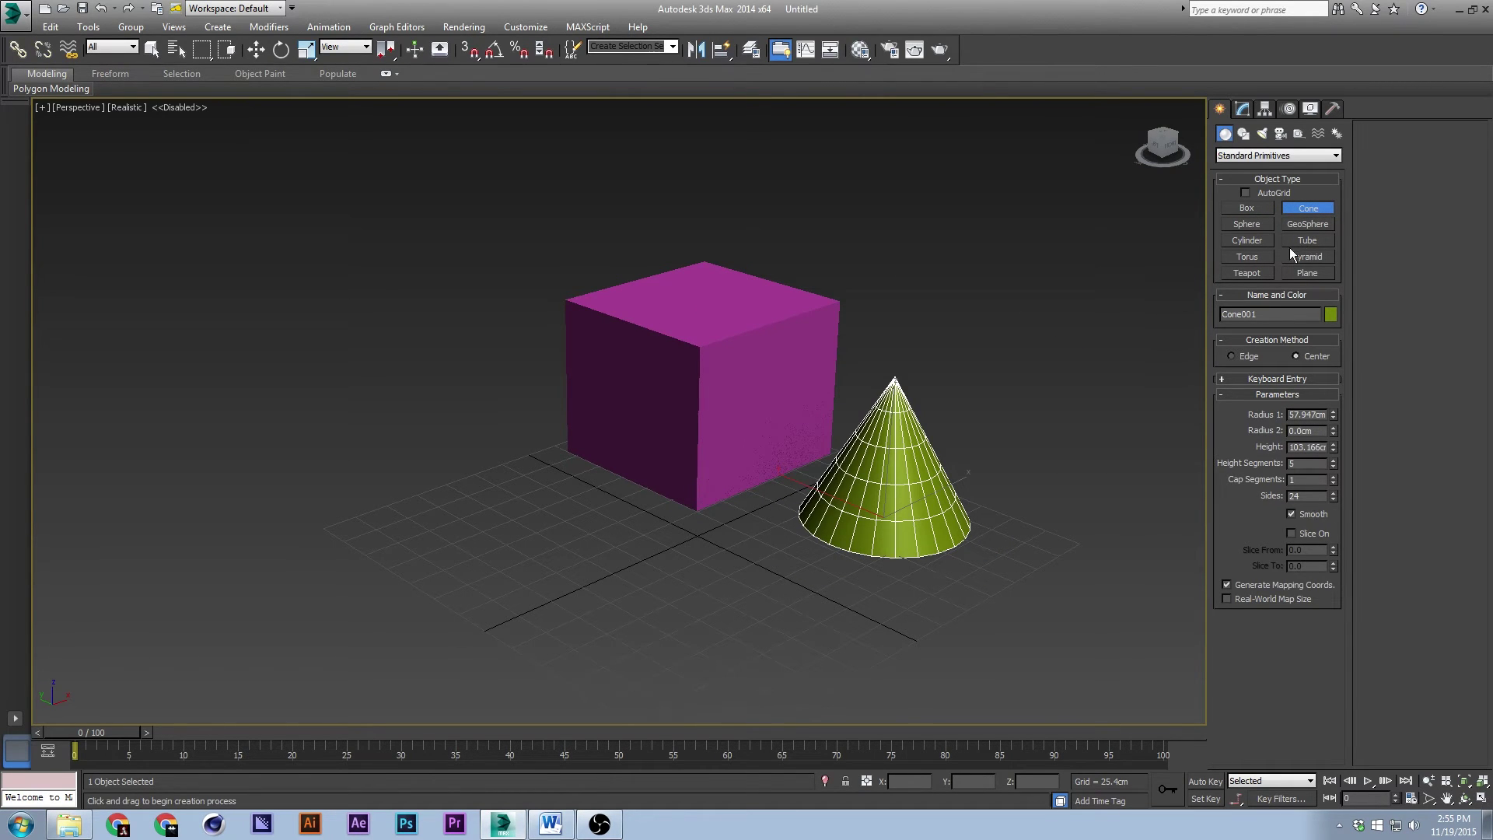
Step: Create a sphere with a radius of about 76 cm in front of the box
click(1246, 224)
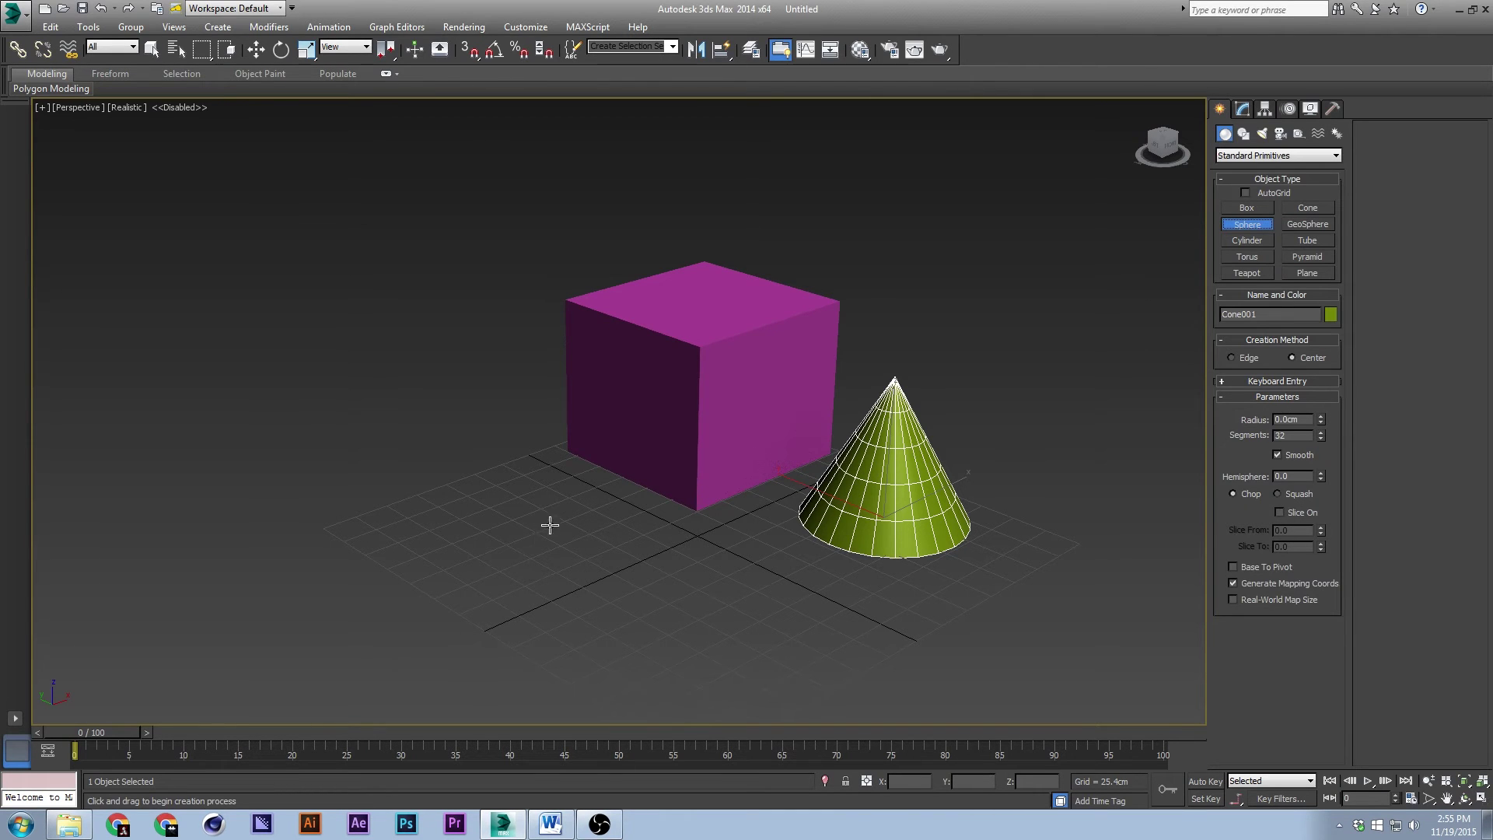
drag(598, 544, 614, 603)
mouse_move(656, 563)
alt+middle_down()
mouse_move(637, 573)
mouse_move(627, 555)
alt+middle_up()
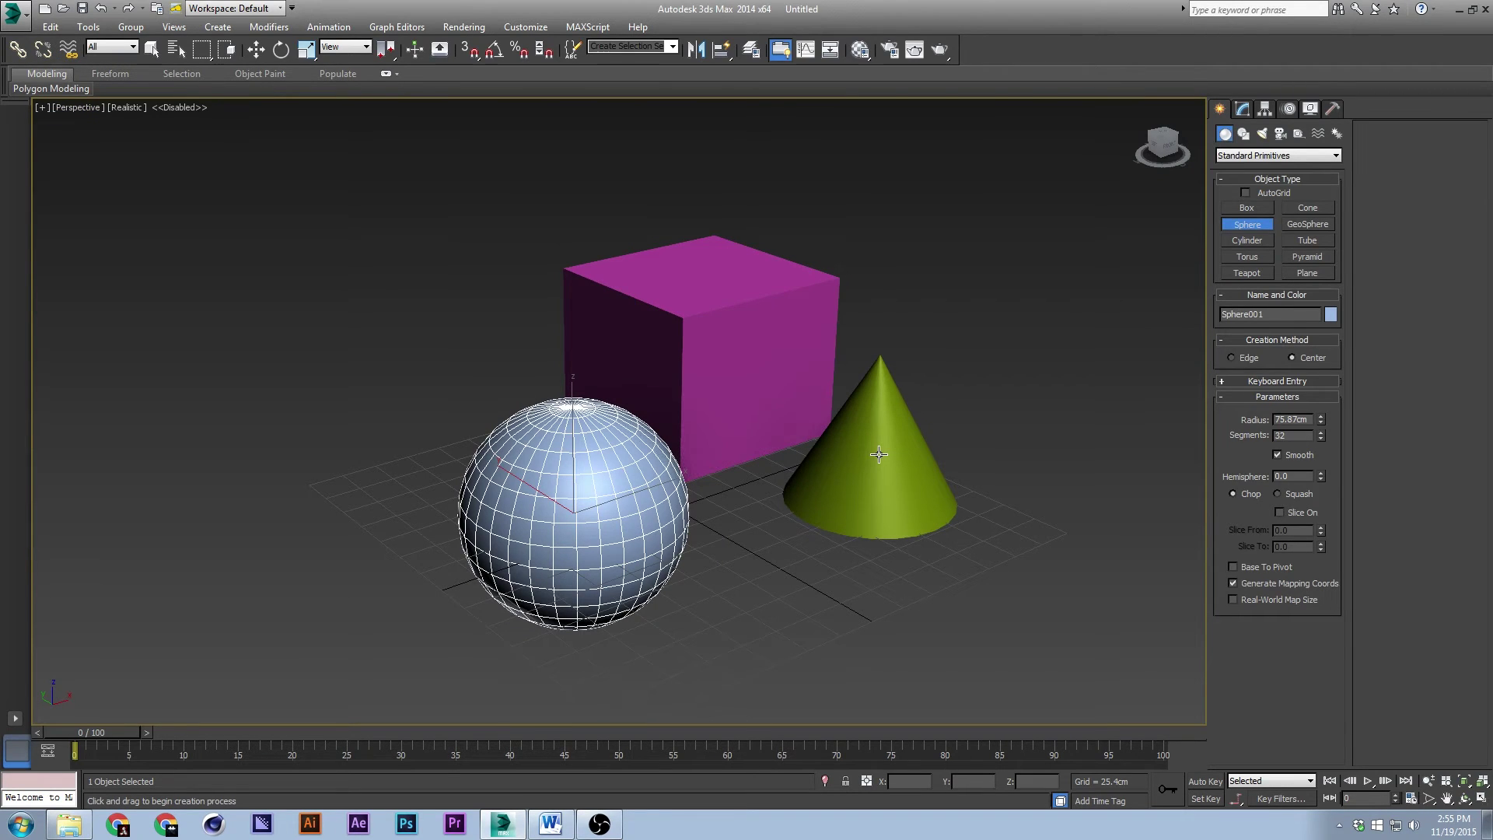
Step: Link the sphere to the cone as its parent, and select the cone
click(17, 49)
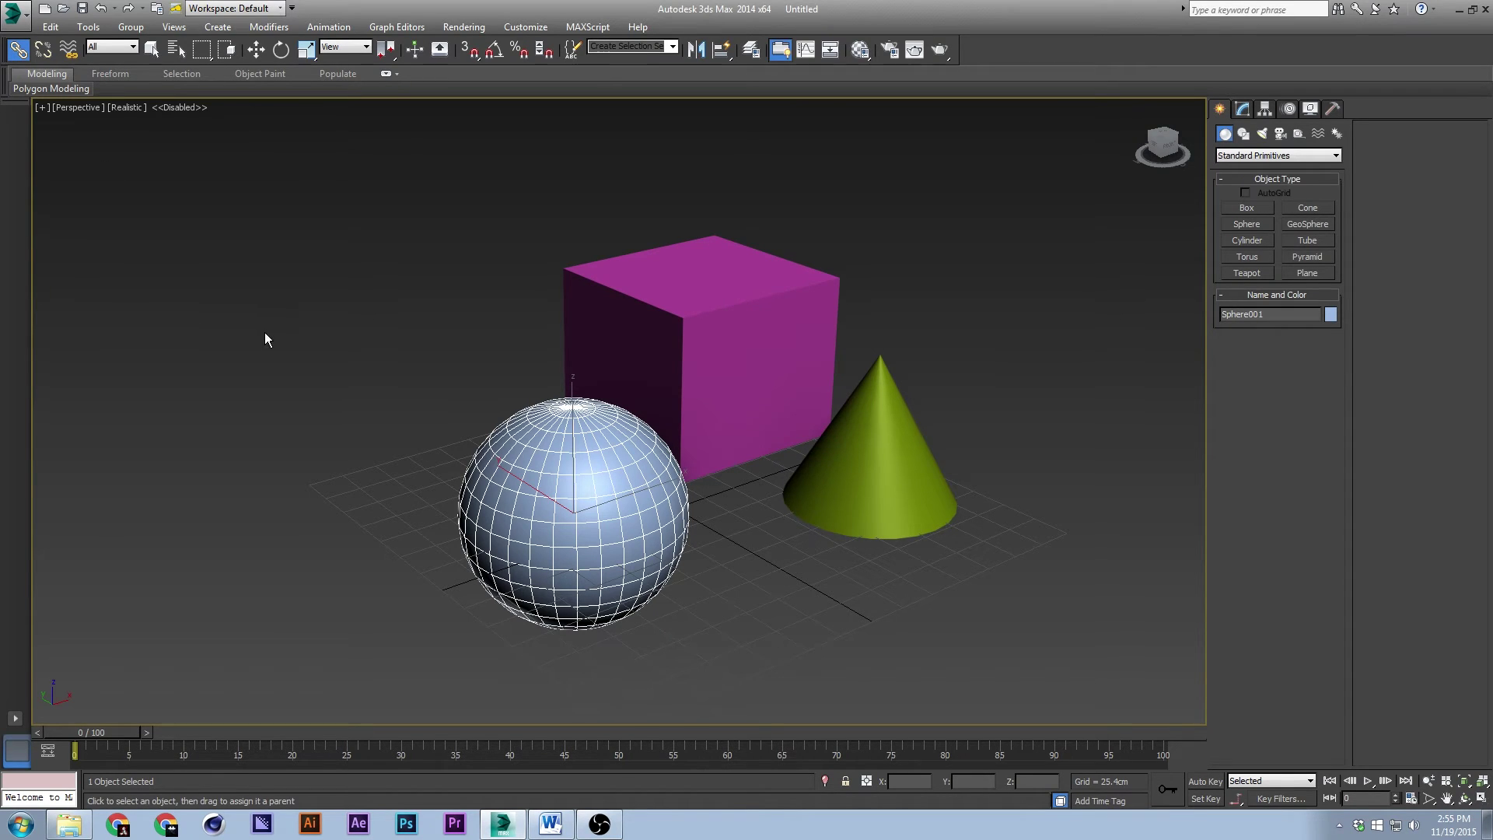
drag(602, 475, 898, 459)
key(w)
click(893, 448)
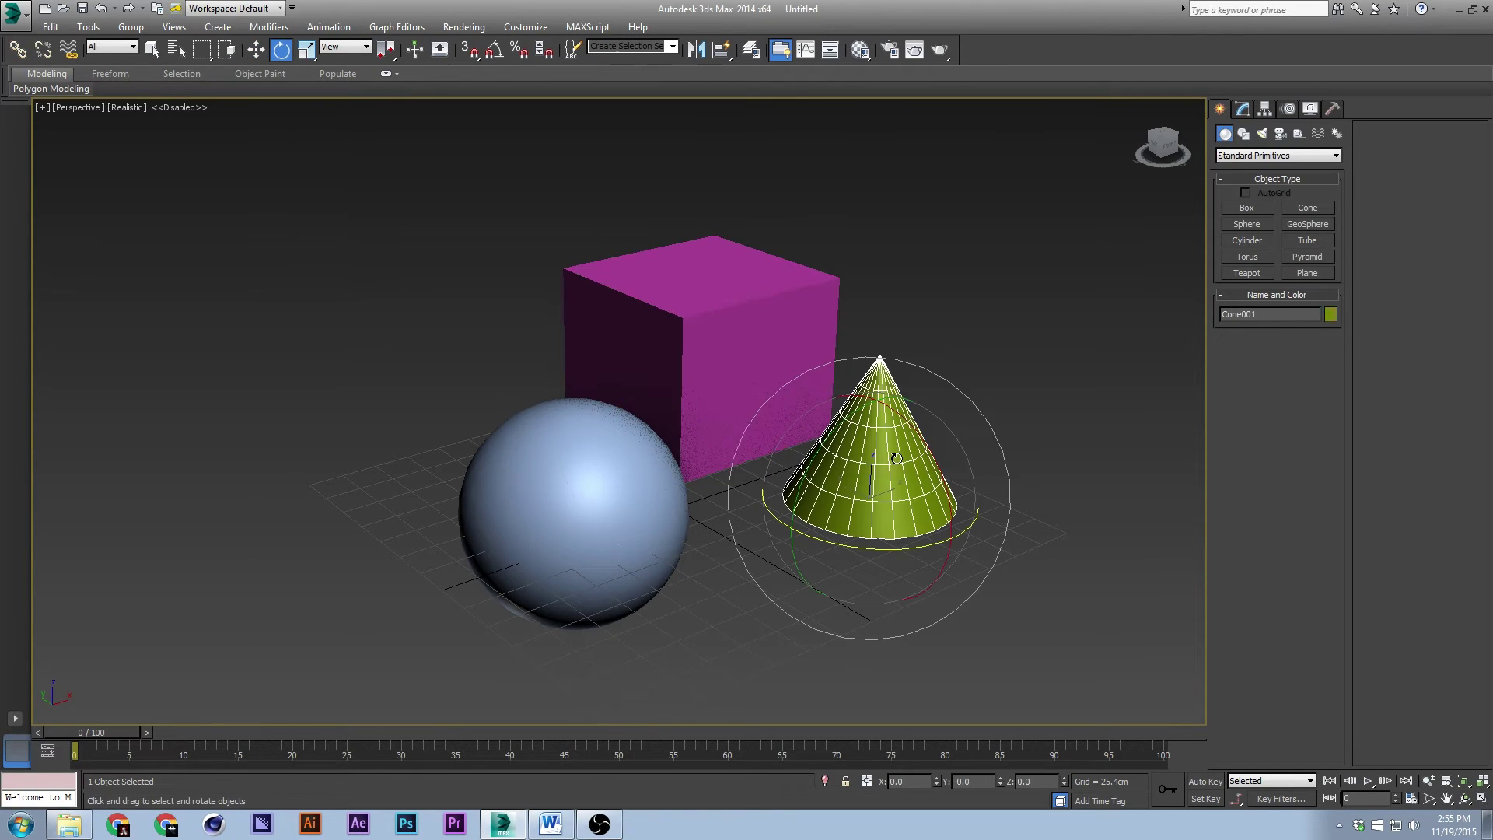
Step: Try the Rotate and Move tools on the cone, move it freely toward the box, and undo the move
key(e)
key(w)
drag(883, 424, 759, 278)
key(ctrl+z)
Step: Select the box, cone and sphere one after another, and undo selection changes
click(696, 319)
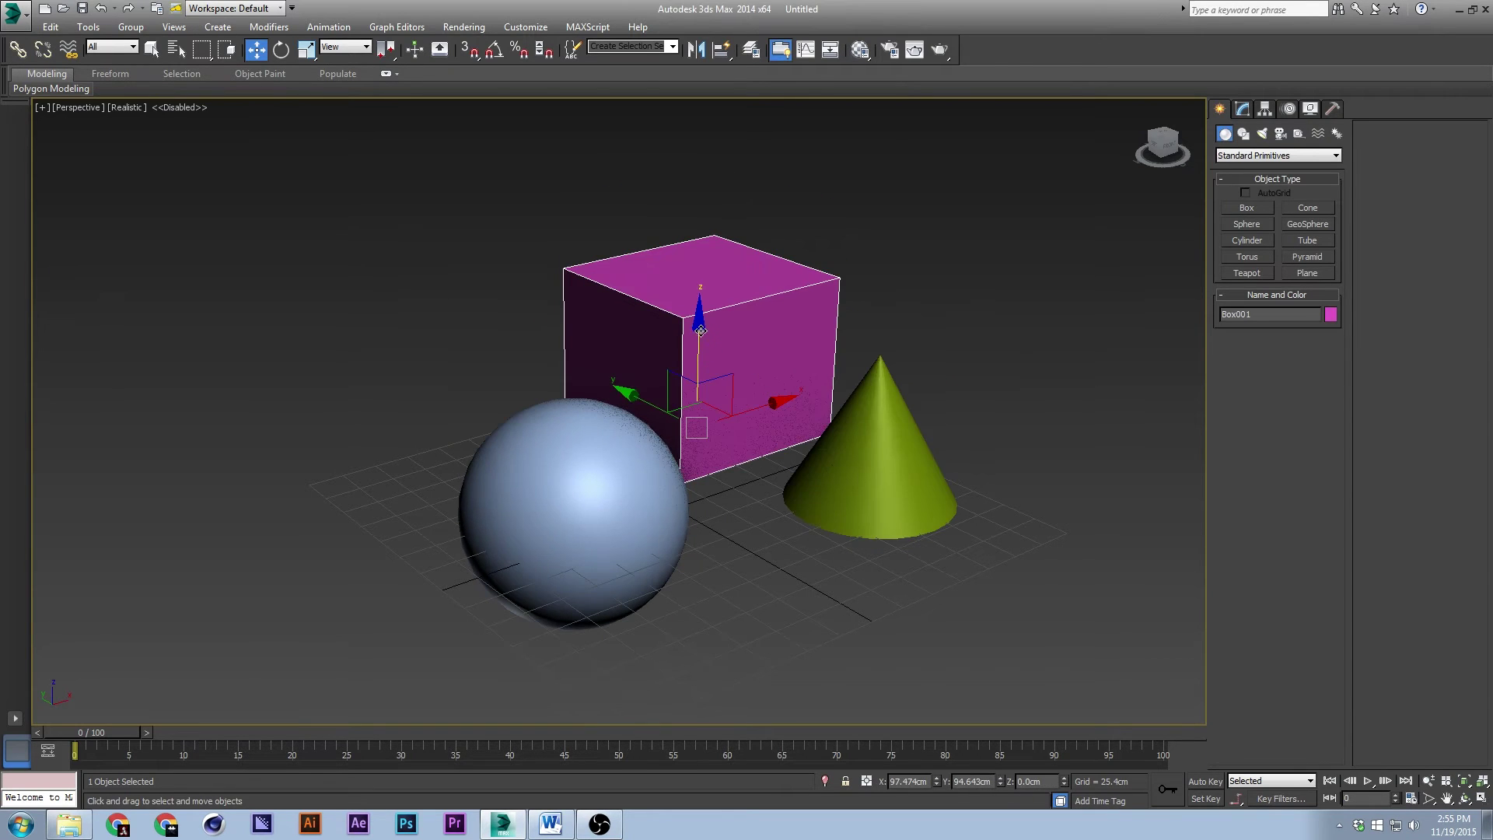
drag(698, 328, 698, 324)
click(882, 463)
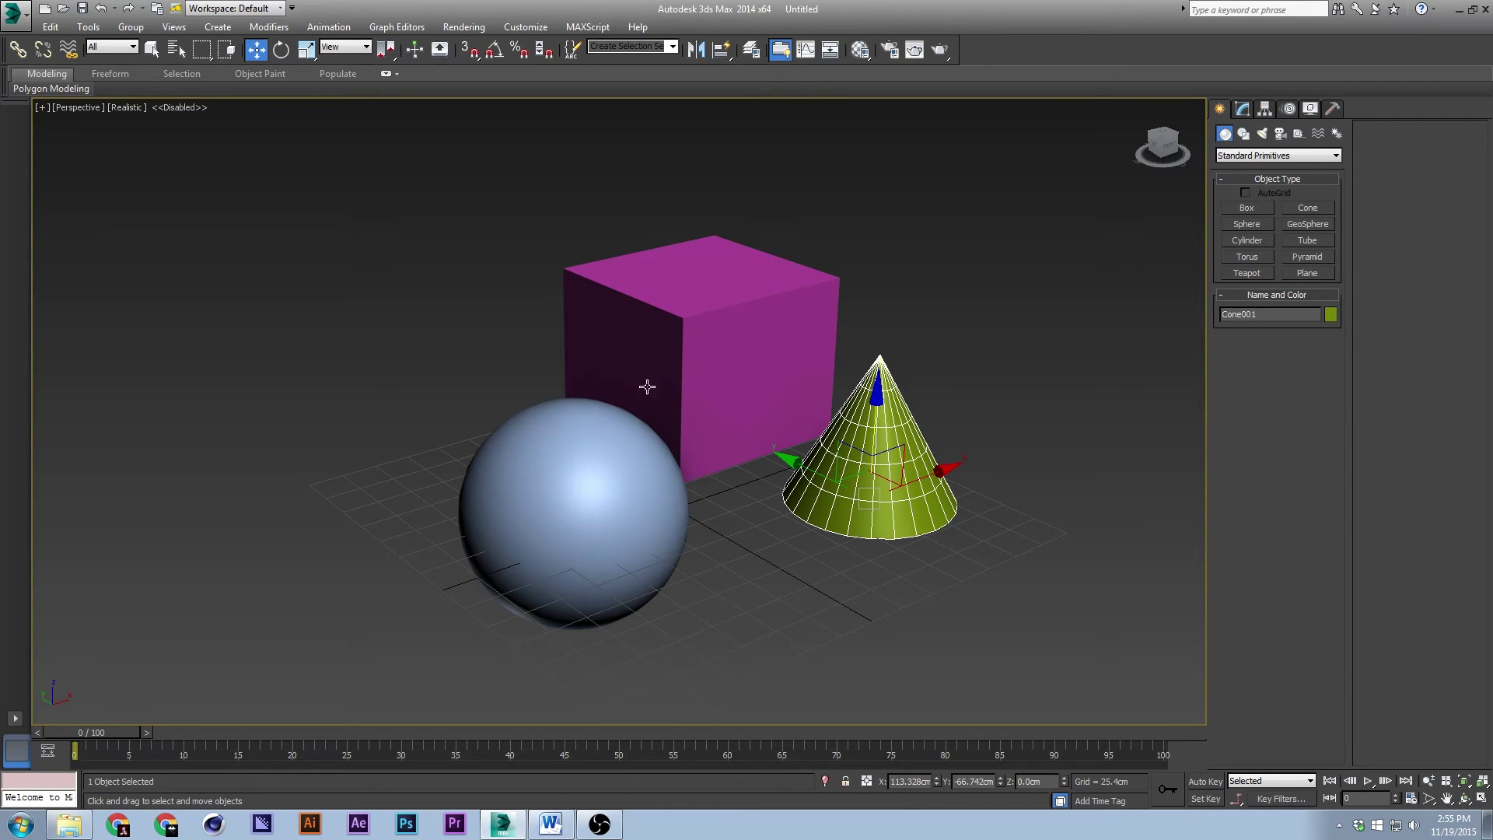
click(825, 450)
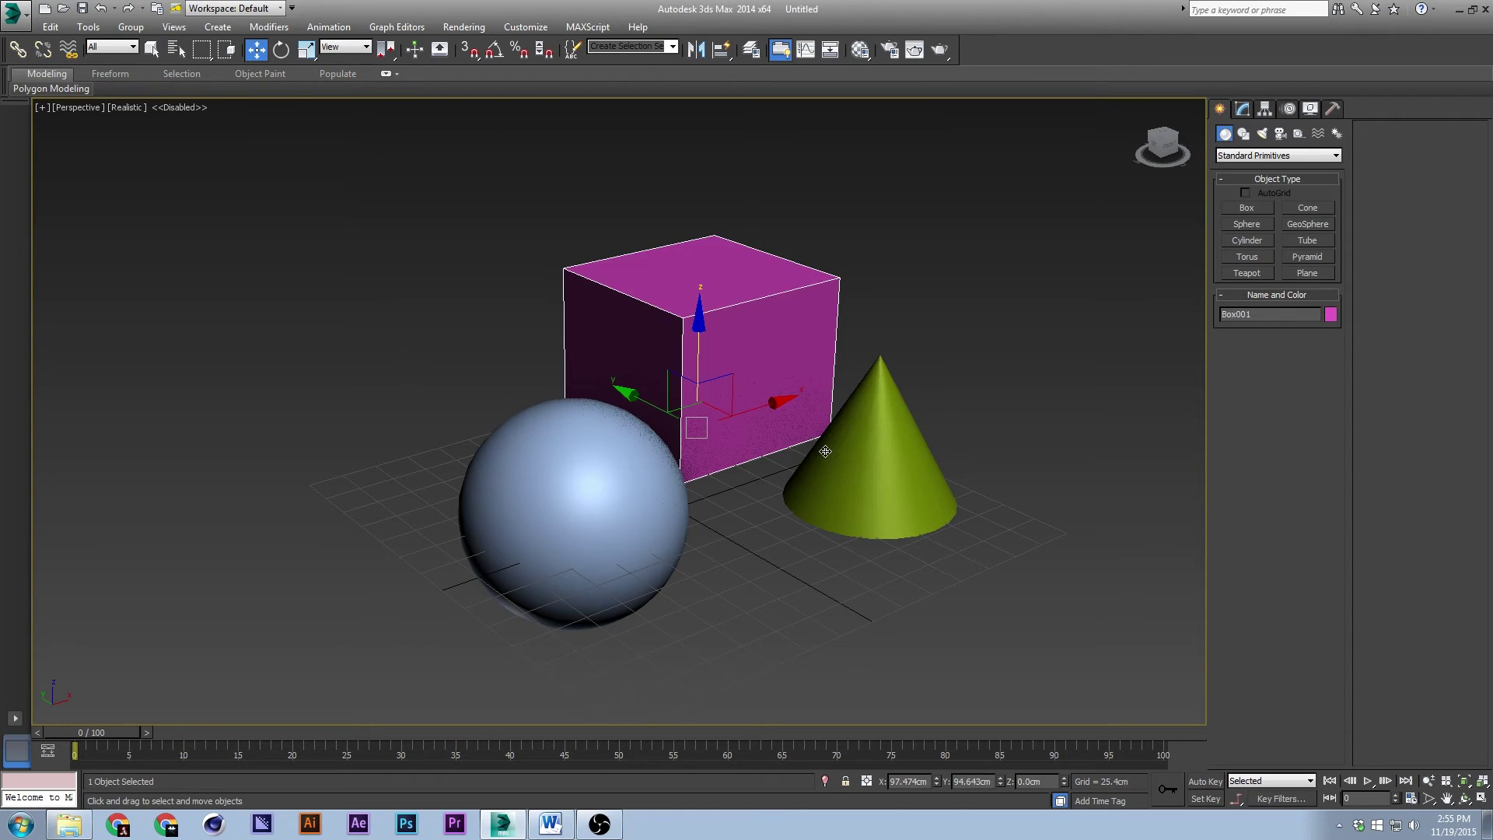
click(825, 450)
click(783, 364)
key(ctrl+z)
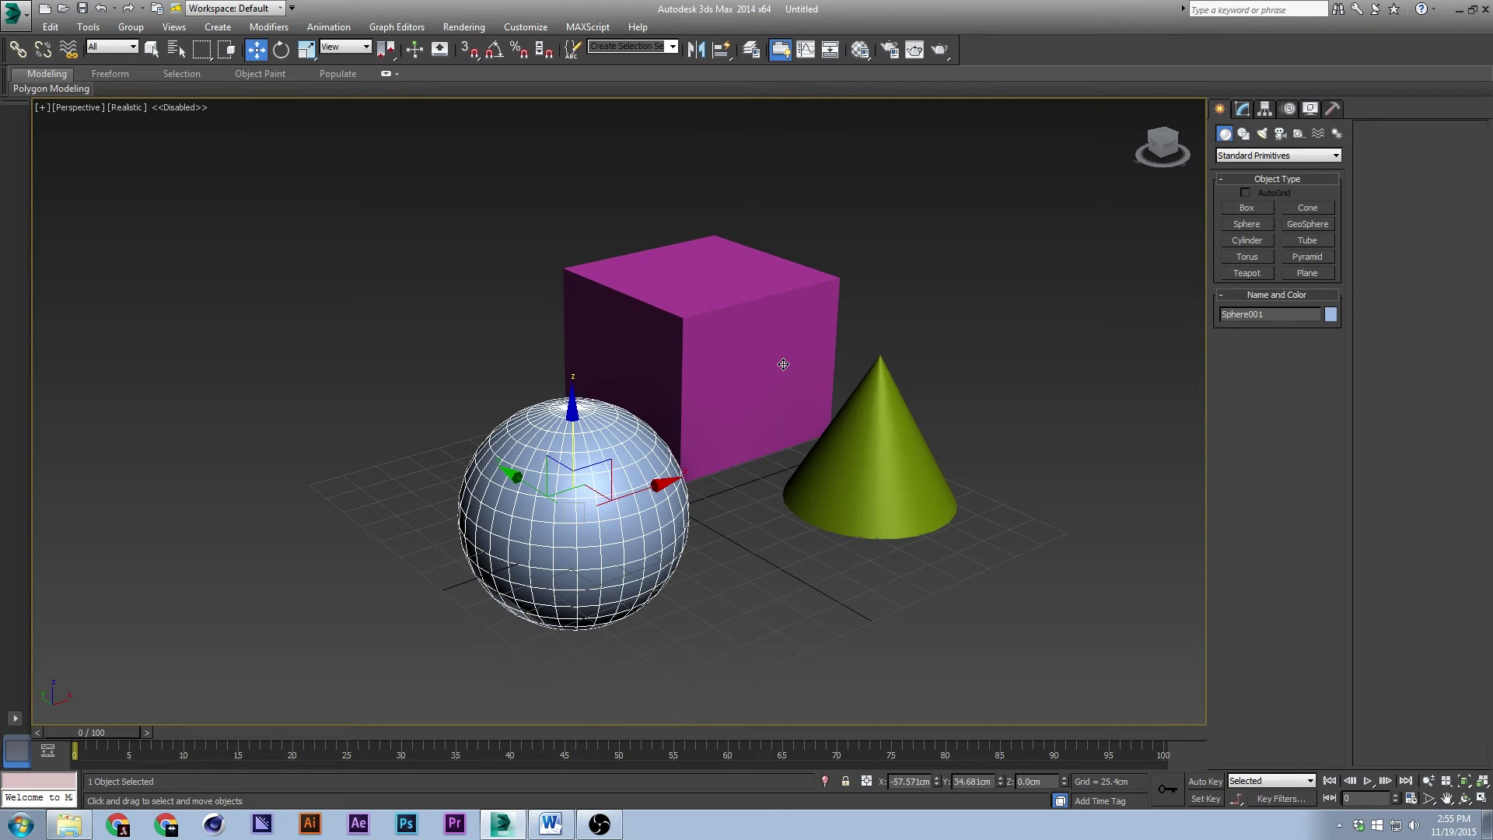
click(783, 364)
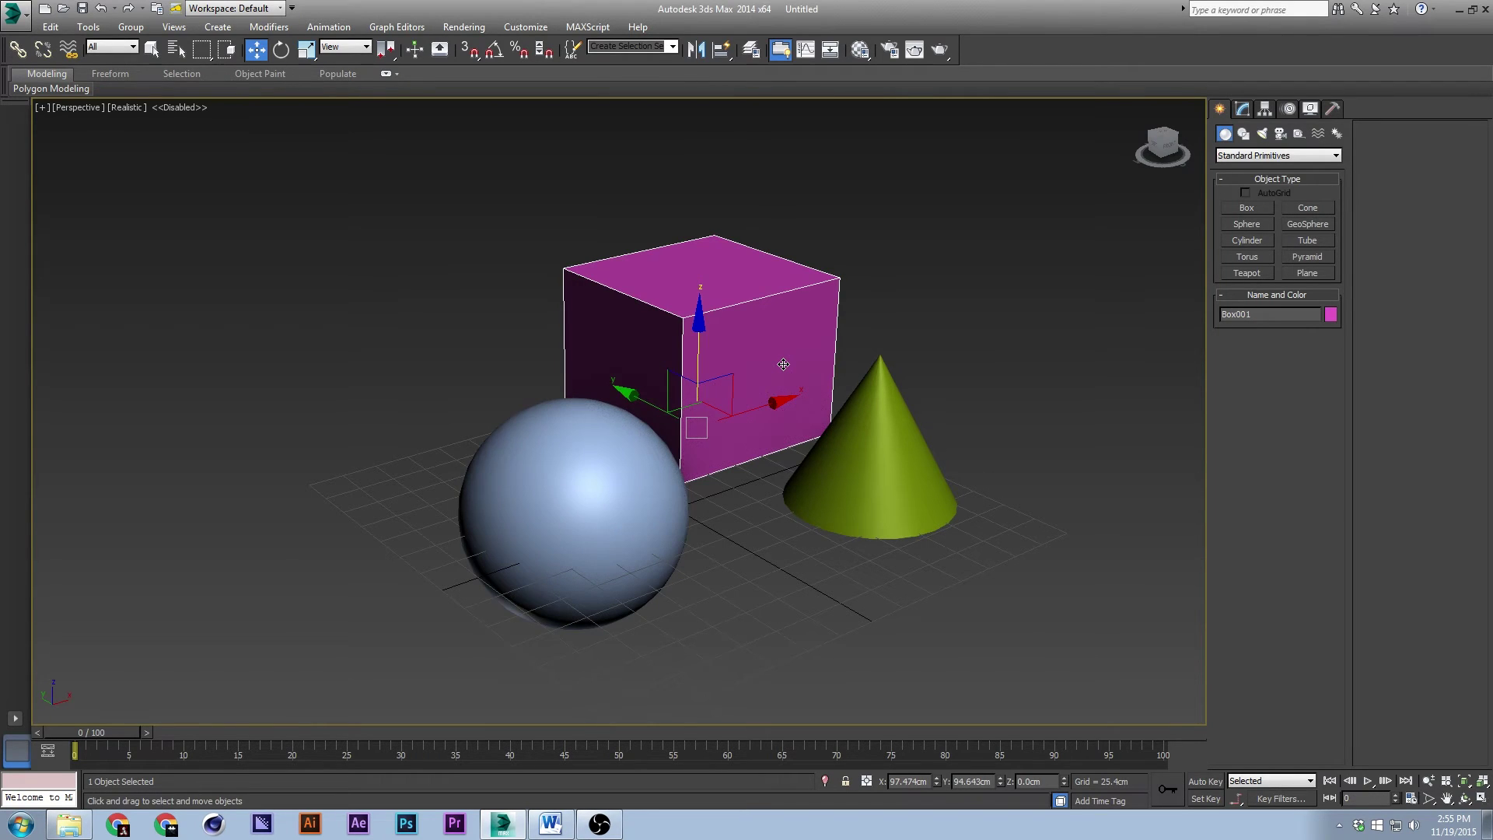
key(ctrl+z)
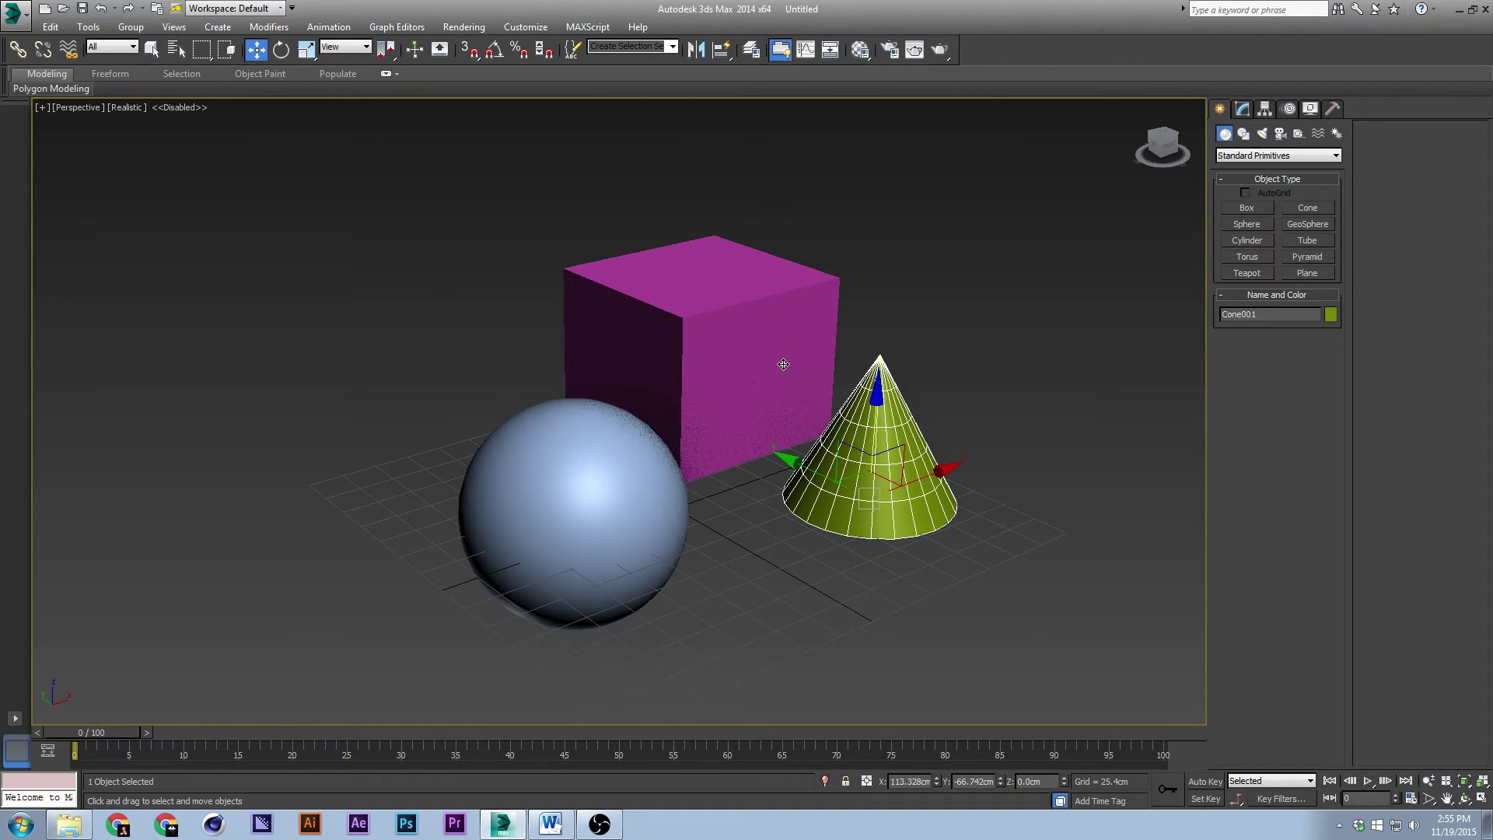
Step: Select the box, cone and sphere all at once, then deselect everything
click(907, 314)
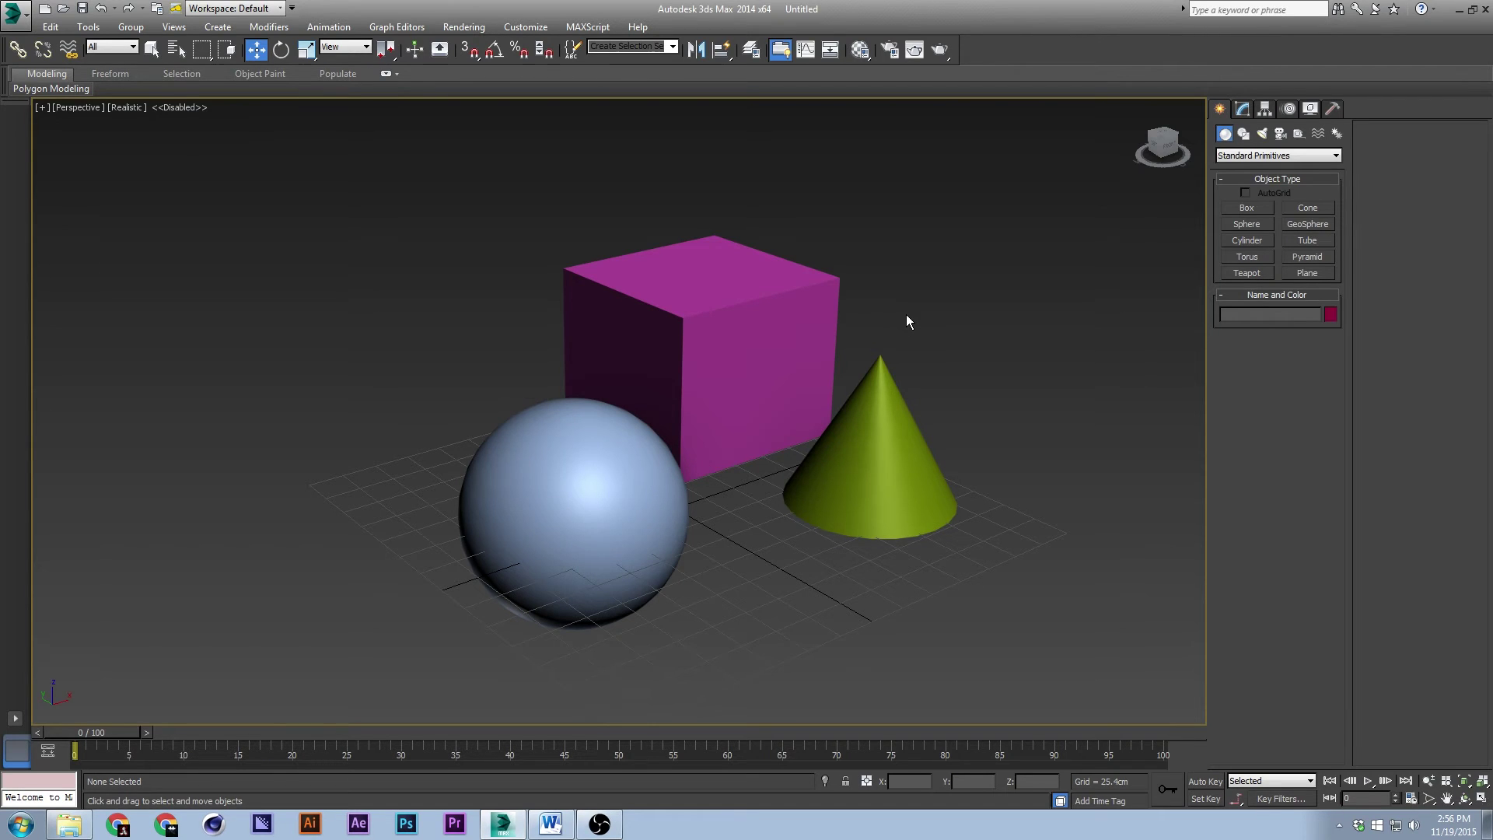
key(ctrl+a)
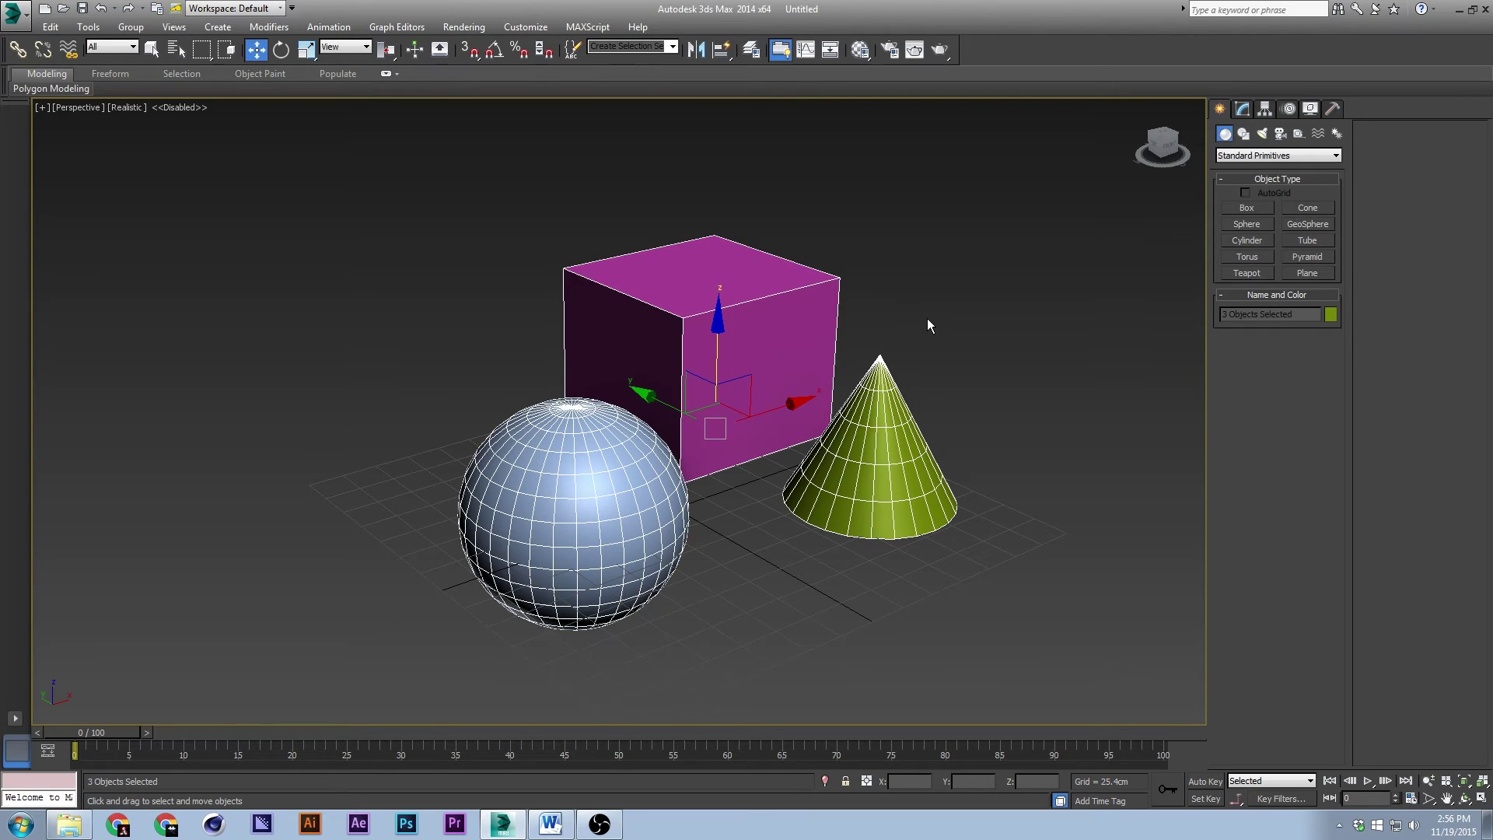
click(928, 322)
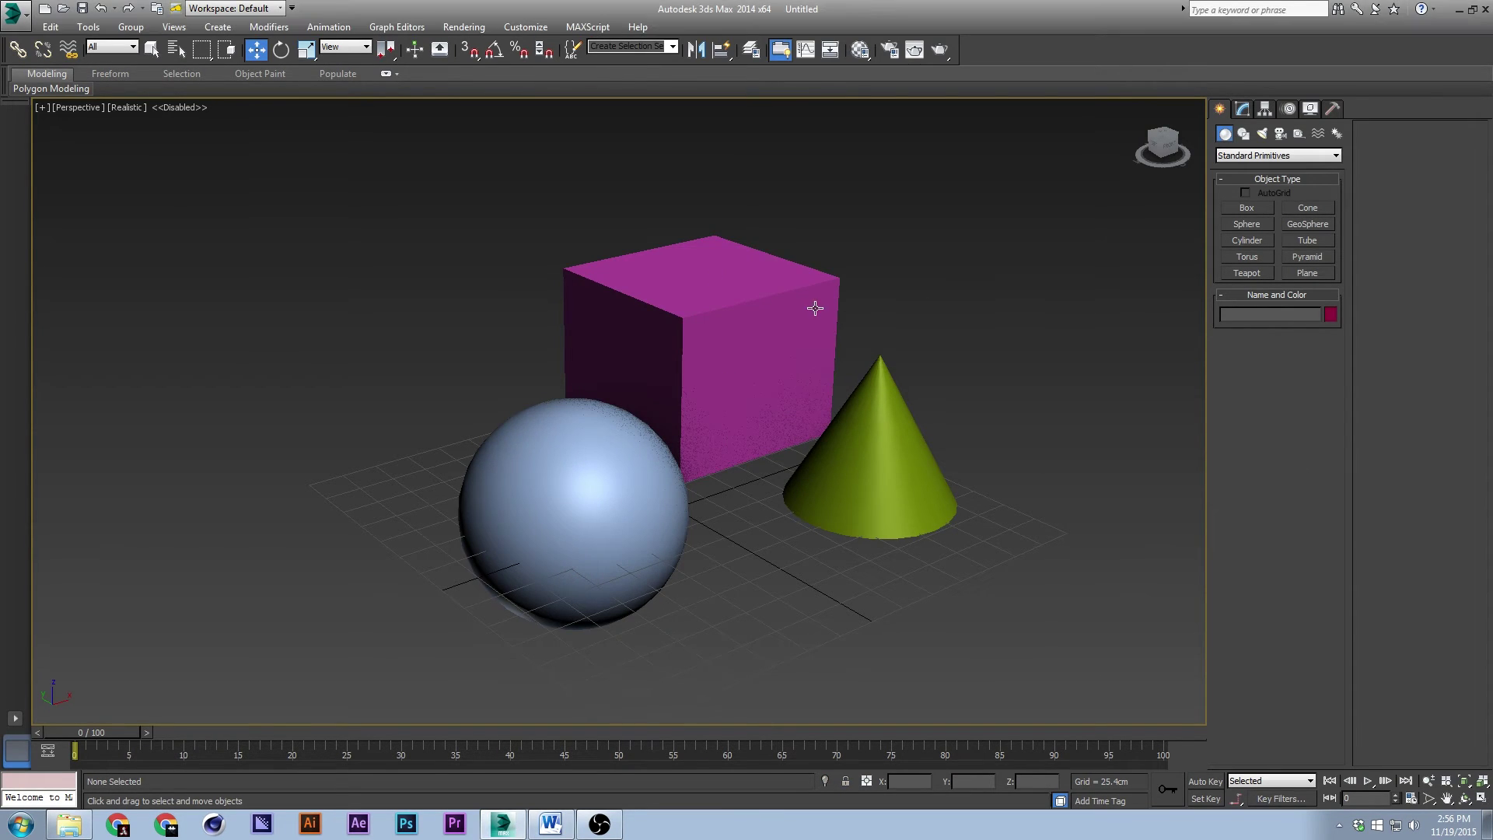
Step: Select the purple box, try scaling it and rotating it about the X axis, and turn on Angle Snap
click(783, 311)
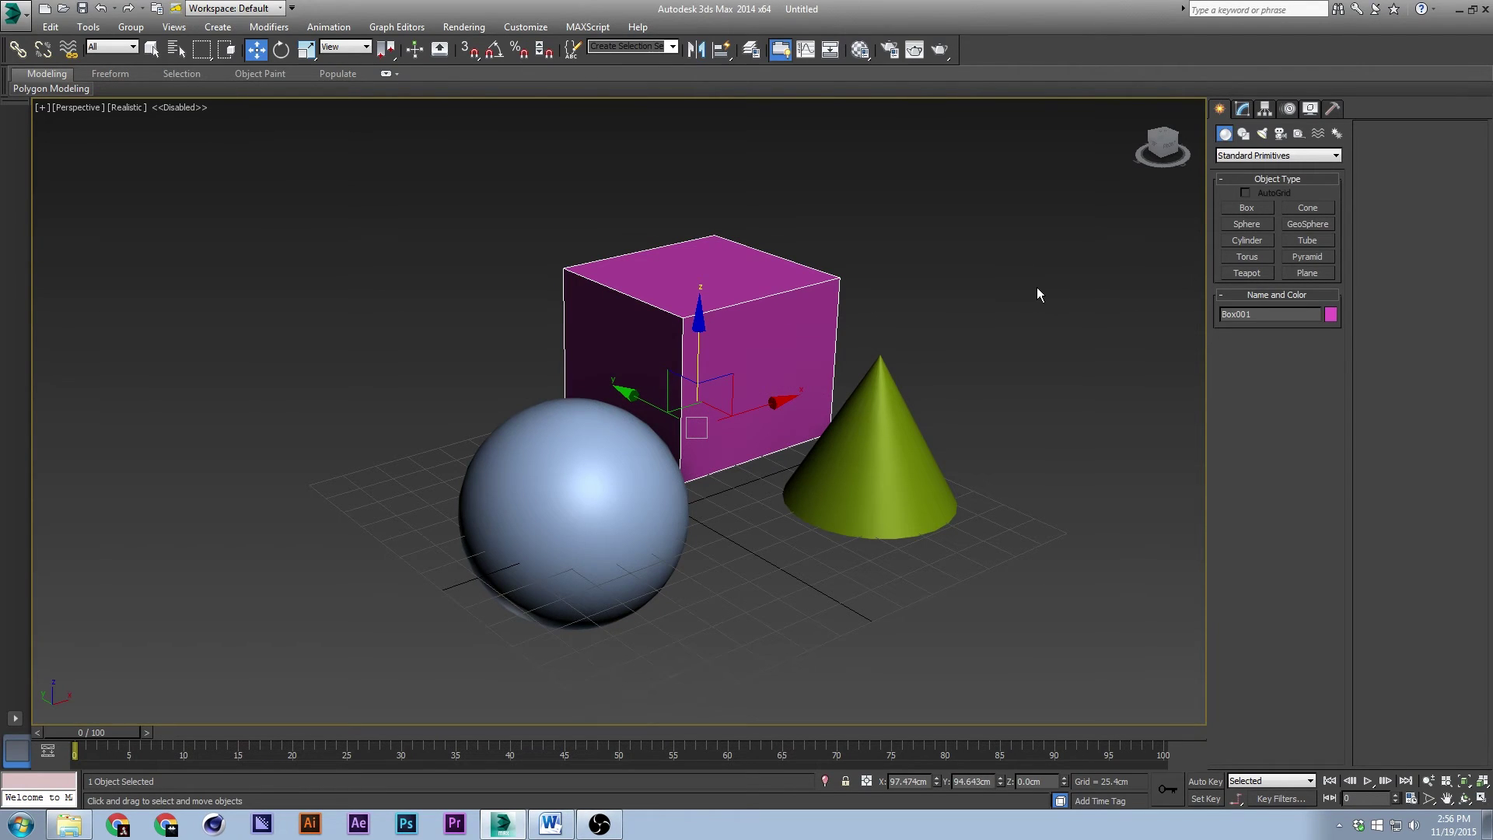
key(a)
key(a)
key(e)
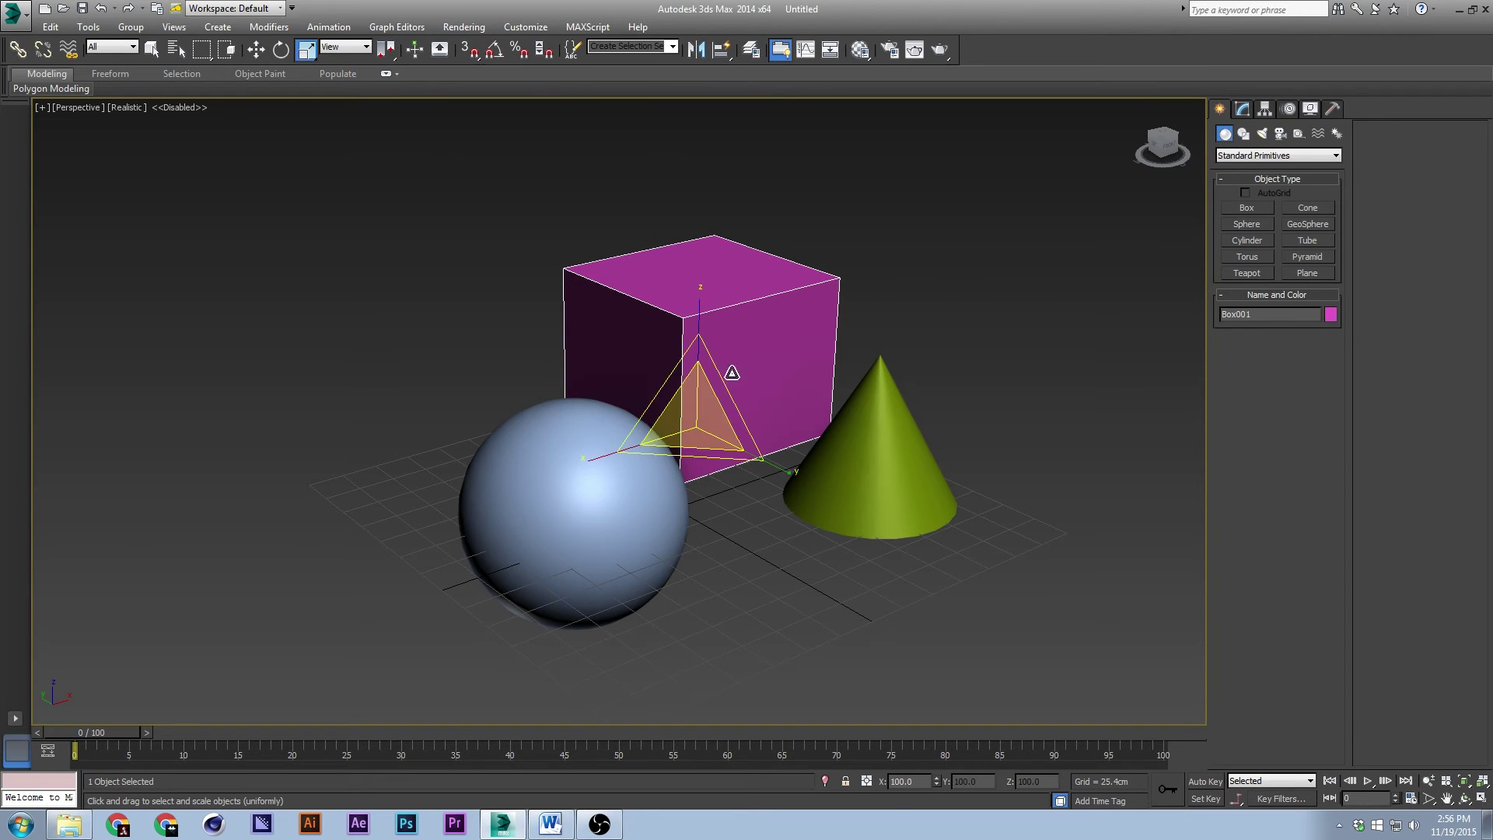
drag(723, 362, 754, 378)
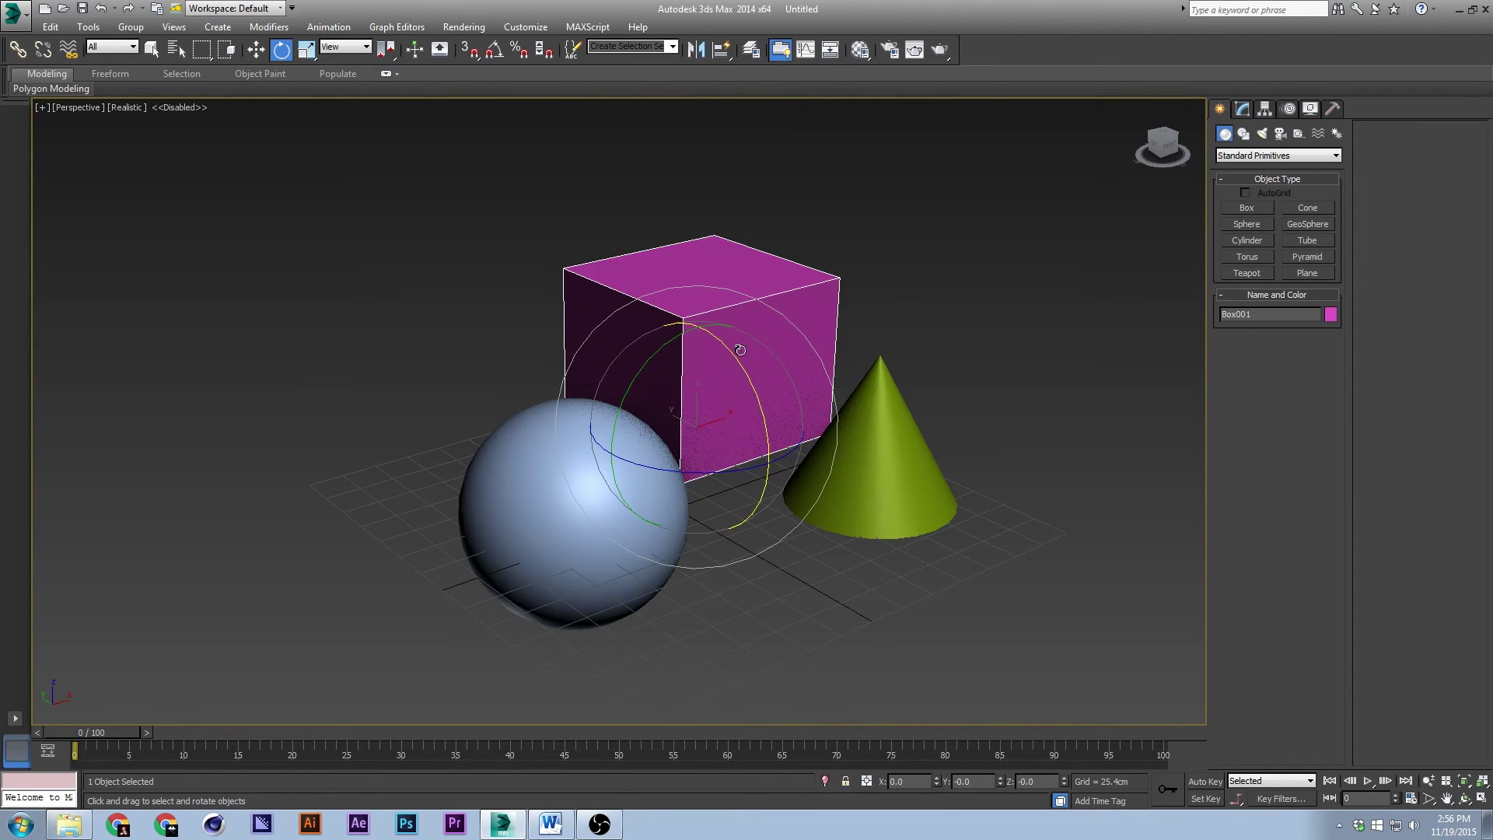
mouse_move(740, 350)
mouse_down()
mouse_move(812, 458)
mouse_move(693, 278)
mouse_move(768, 366)
mouse_move(672, 274)
mouse_move(807, 473)
mouse_move(704, 304)
mouse_move(713, 343)
mouse_move(756, 371)
mouse_move(747, 363)
mouse_up()
key(a)
right_click(747, 363)
Step: Check the Angle increment in the Grid and Snap Settings, then try a snapped X-axis rotation of the purple box and deselect it
right_click(496, 50)
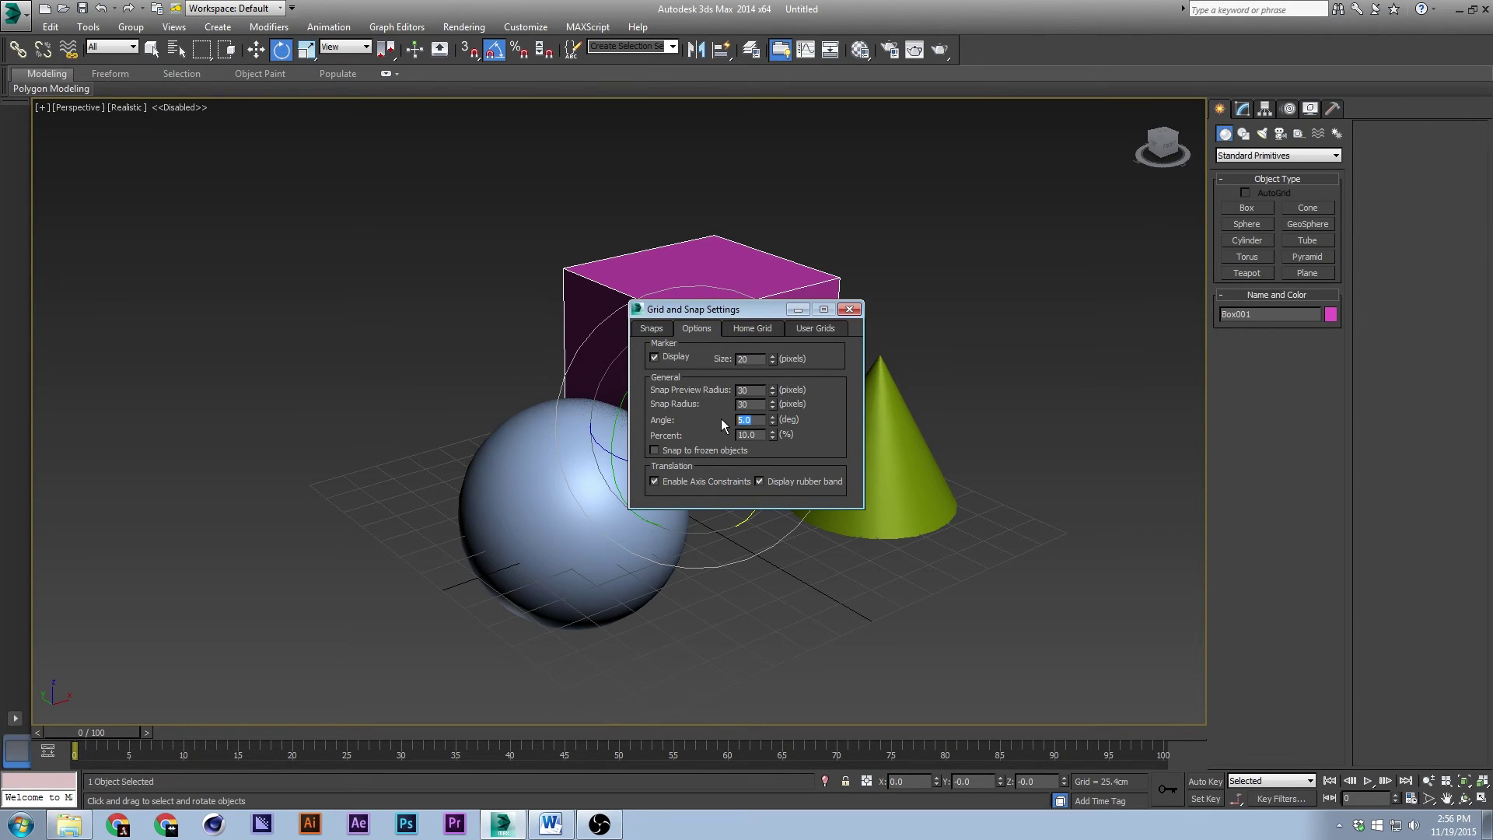
double_click(751, 420)
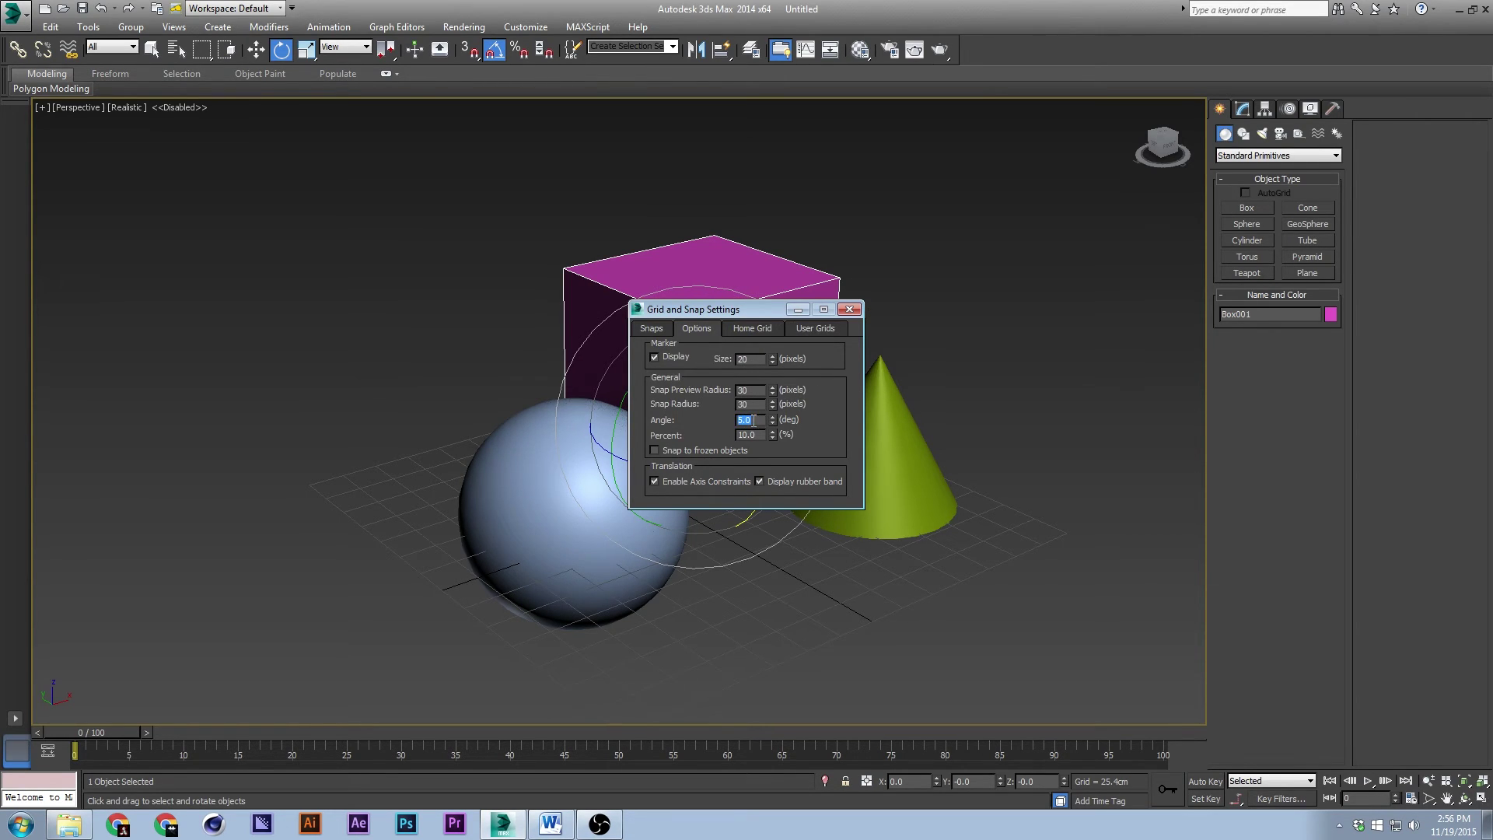
click(850, 309)
drag(729, 352, 733, 356)
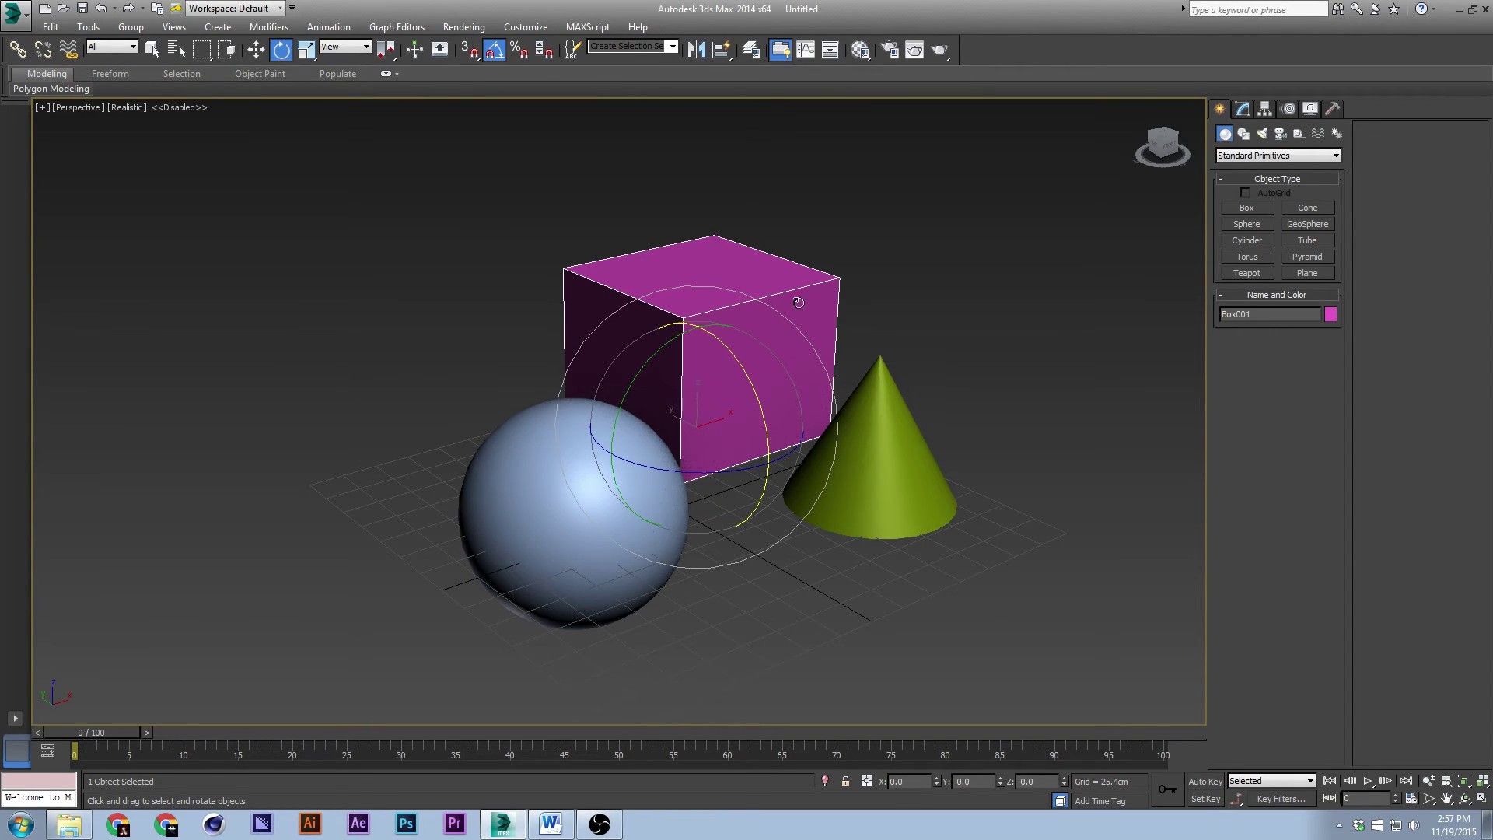
click(999, 313)
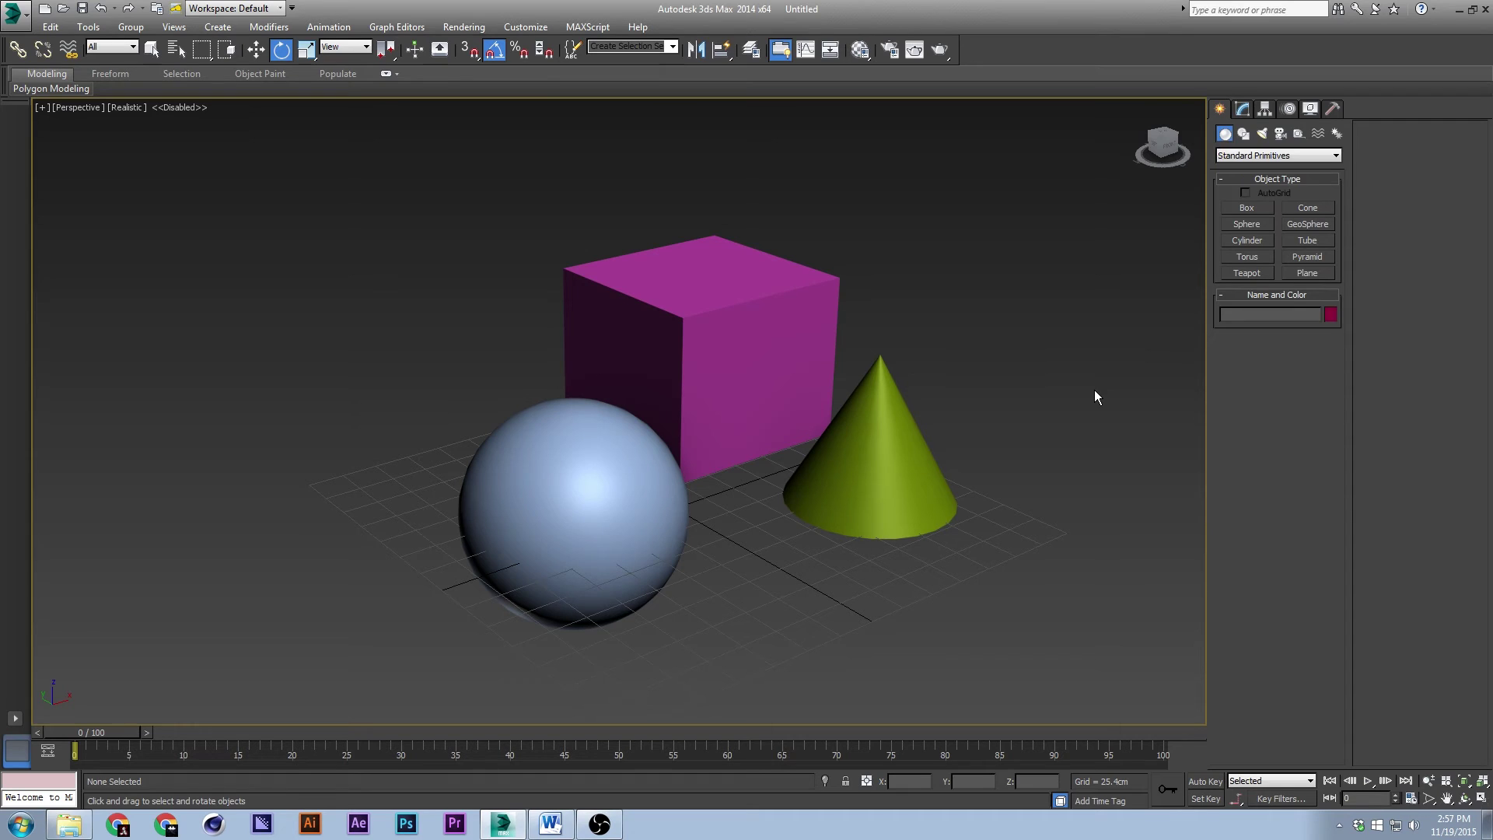
Step: Select the purple box and the sphere individually, then region-select all three objects and clear the selection
click(769, 293)
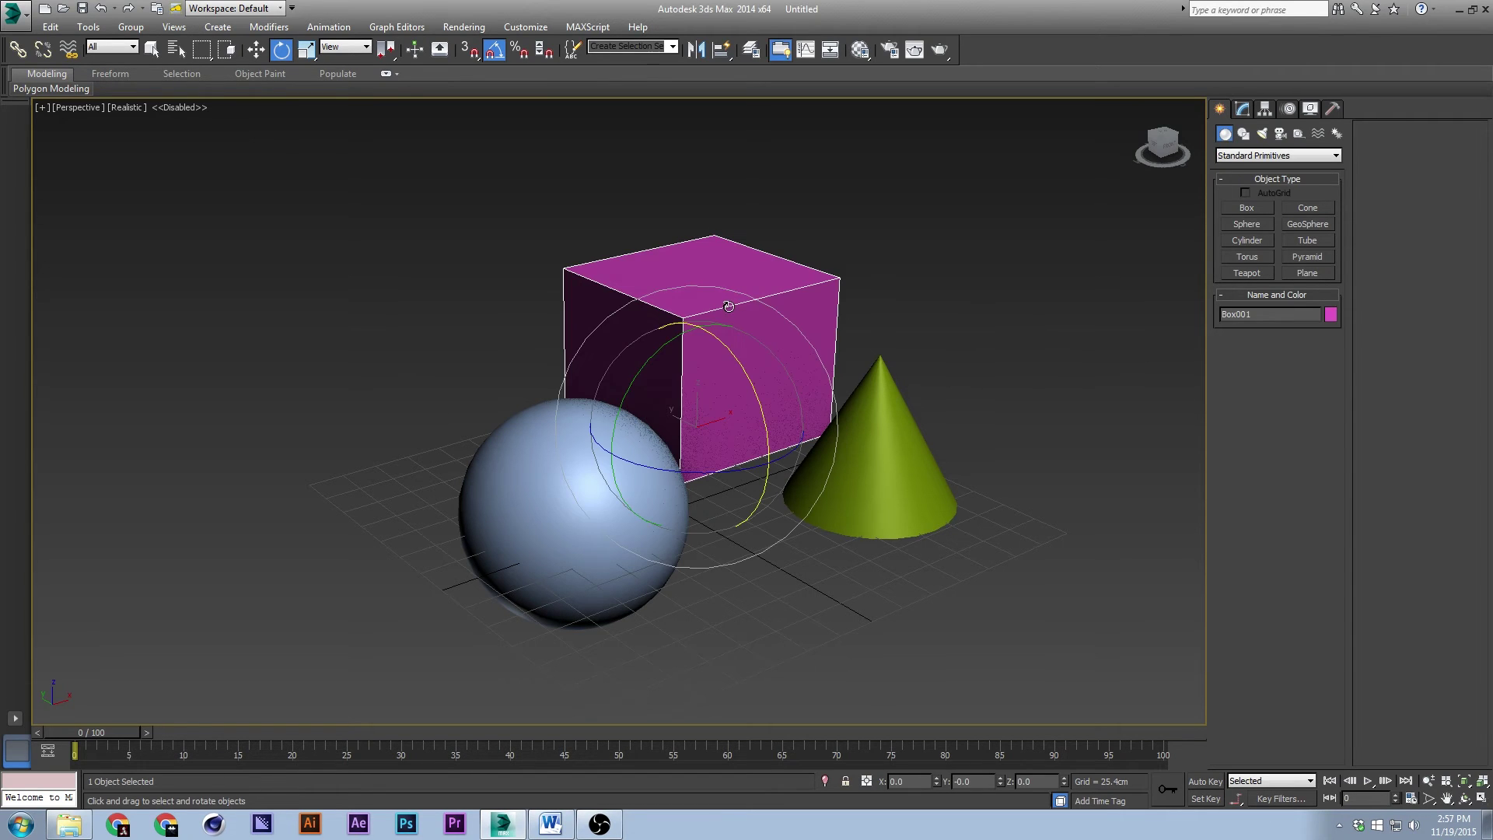
click(575, 505)
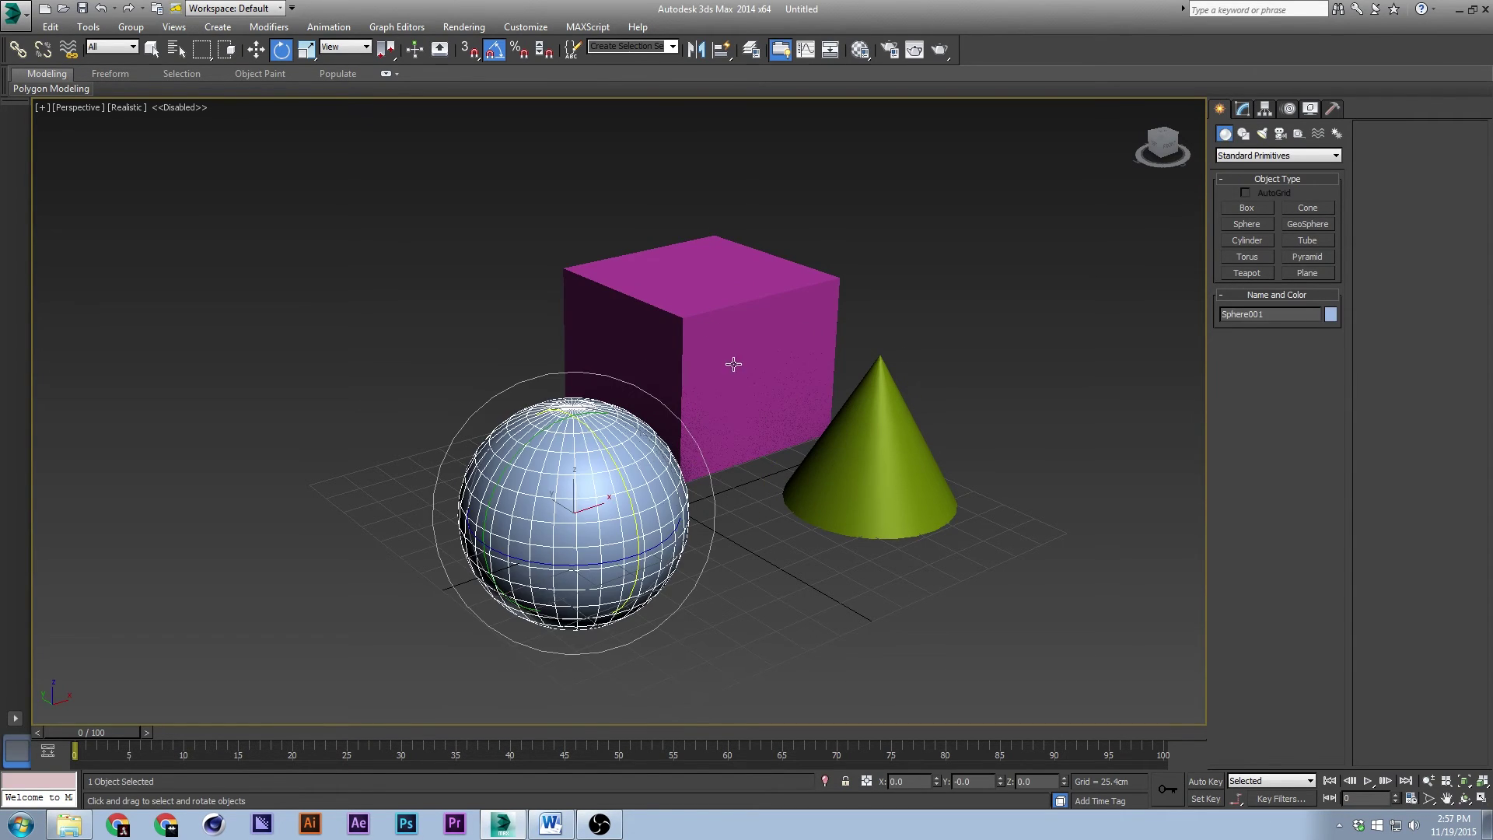
click(733, 266)
drag(1082, 580, 423, 259)
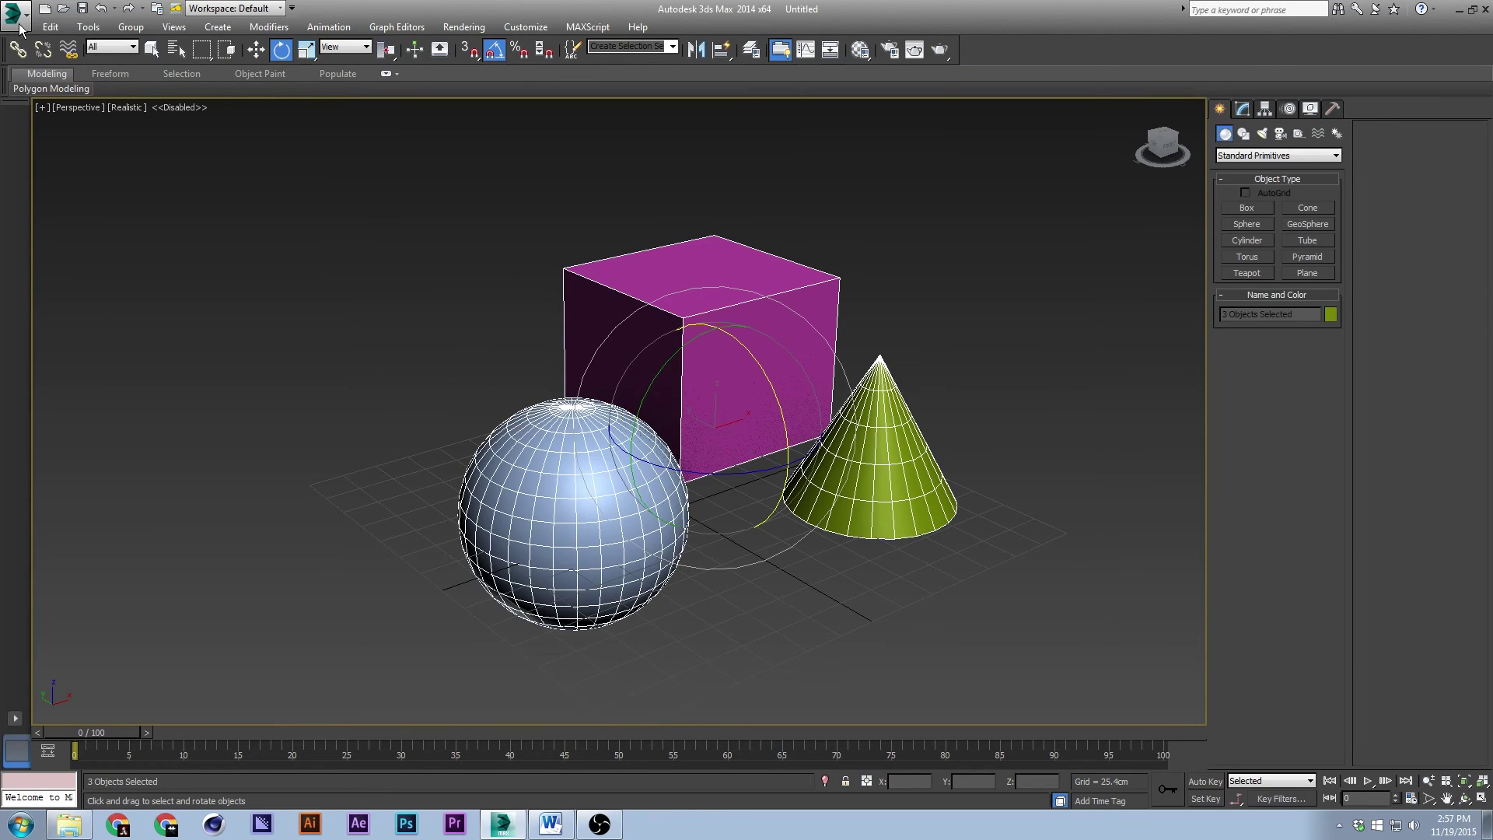
click(702, 298)
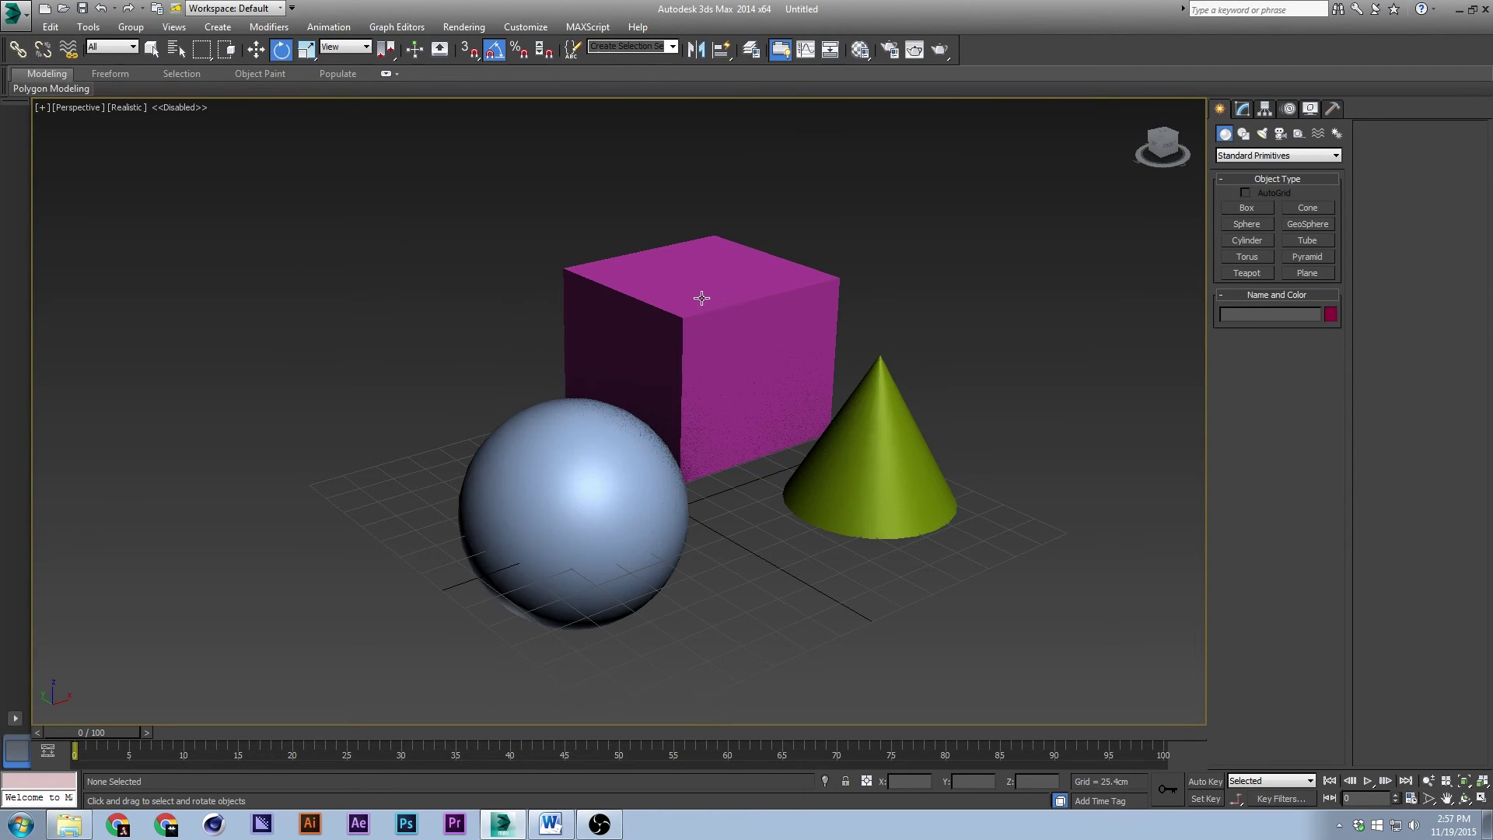
Step: Select the purple box with the Move tool and try aligning it to the sphere's pivot point on all three axes
key(w)
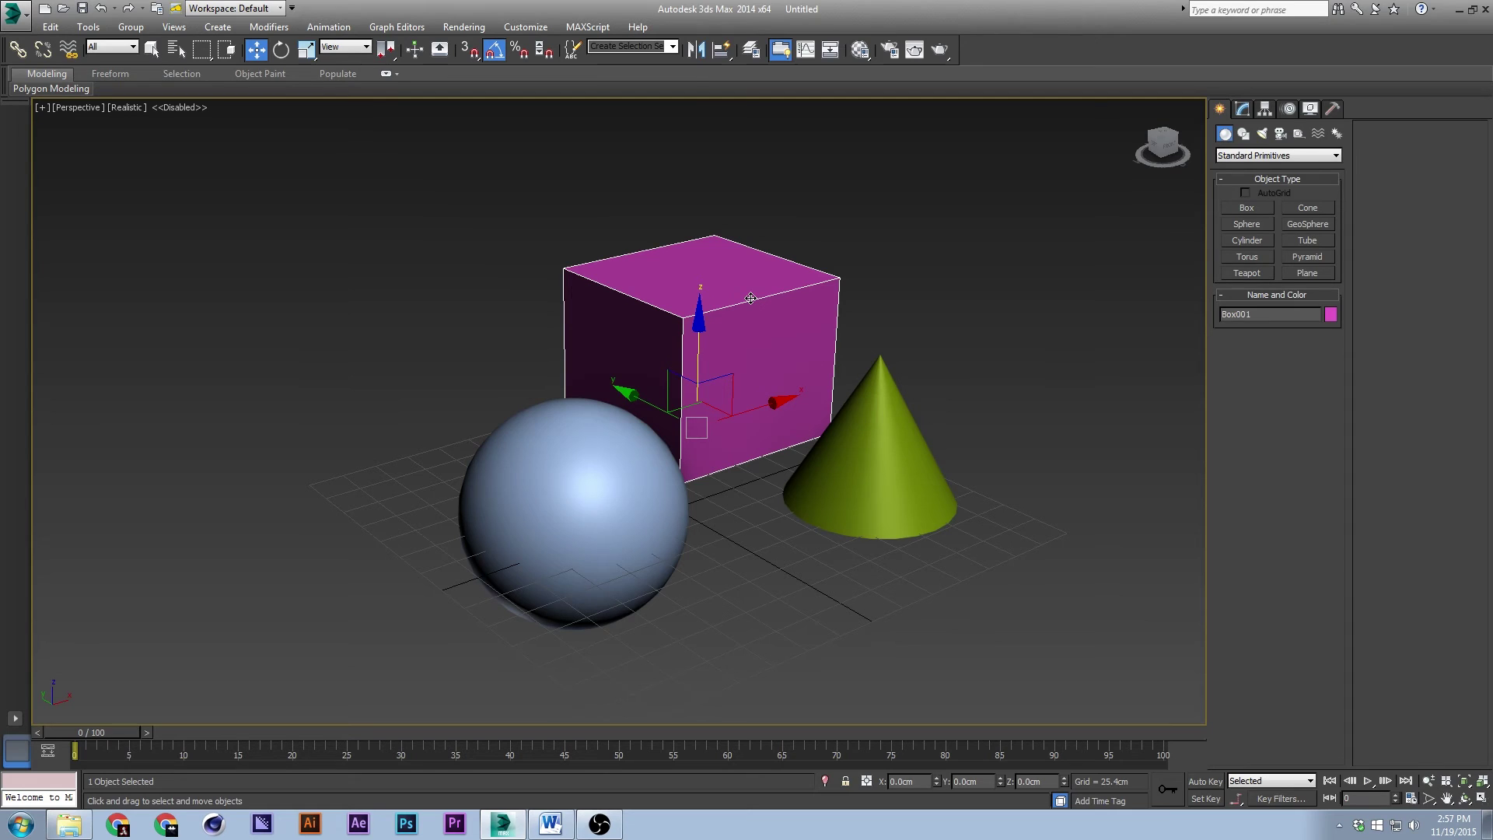
key(alt+a)
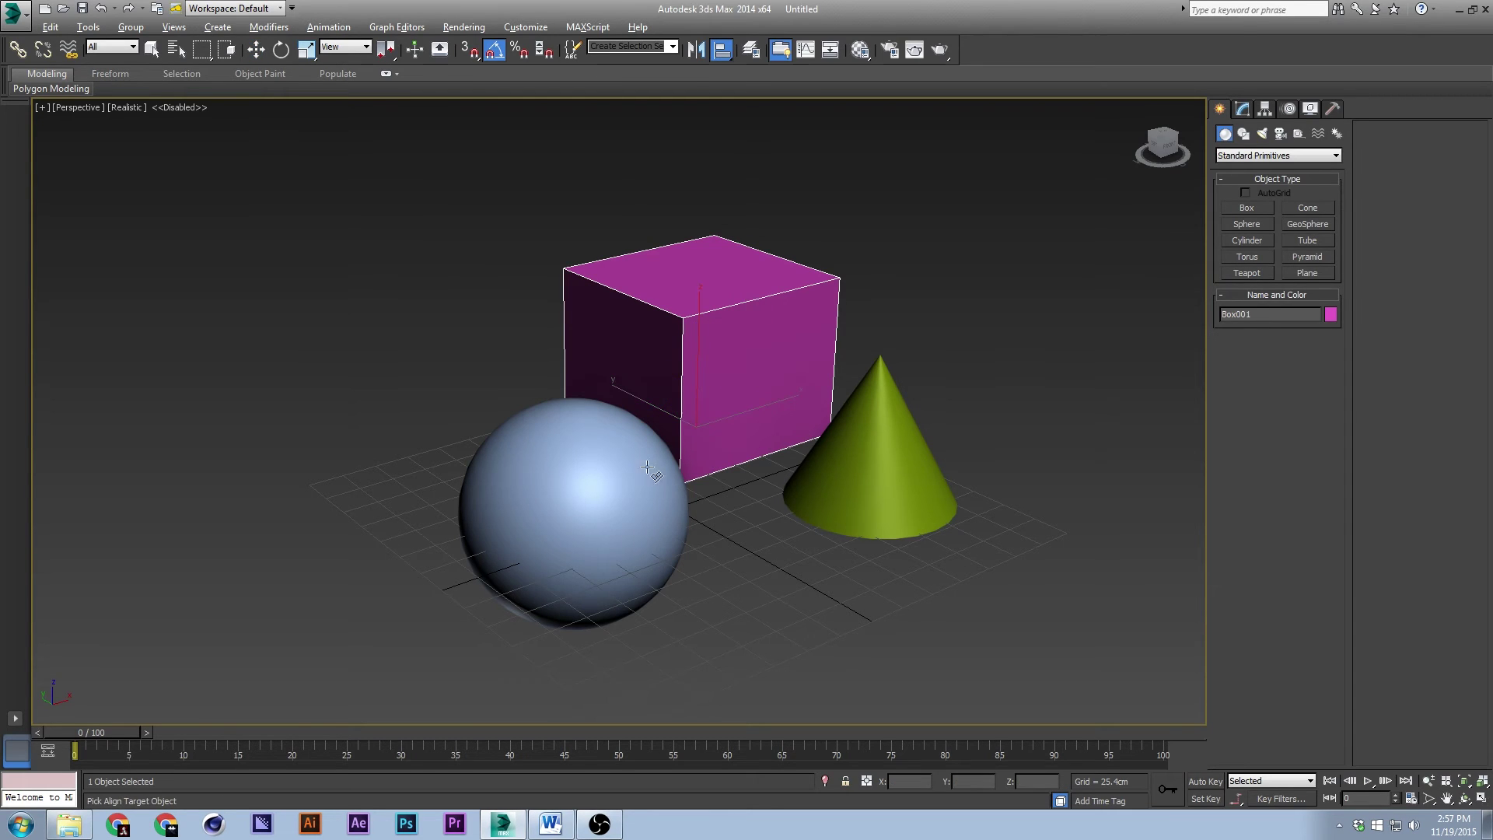
click(594, 487)
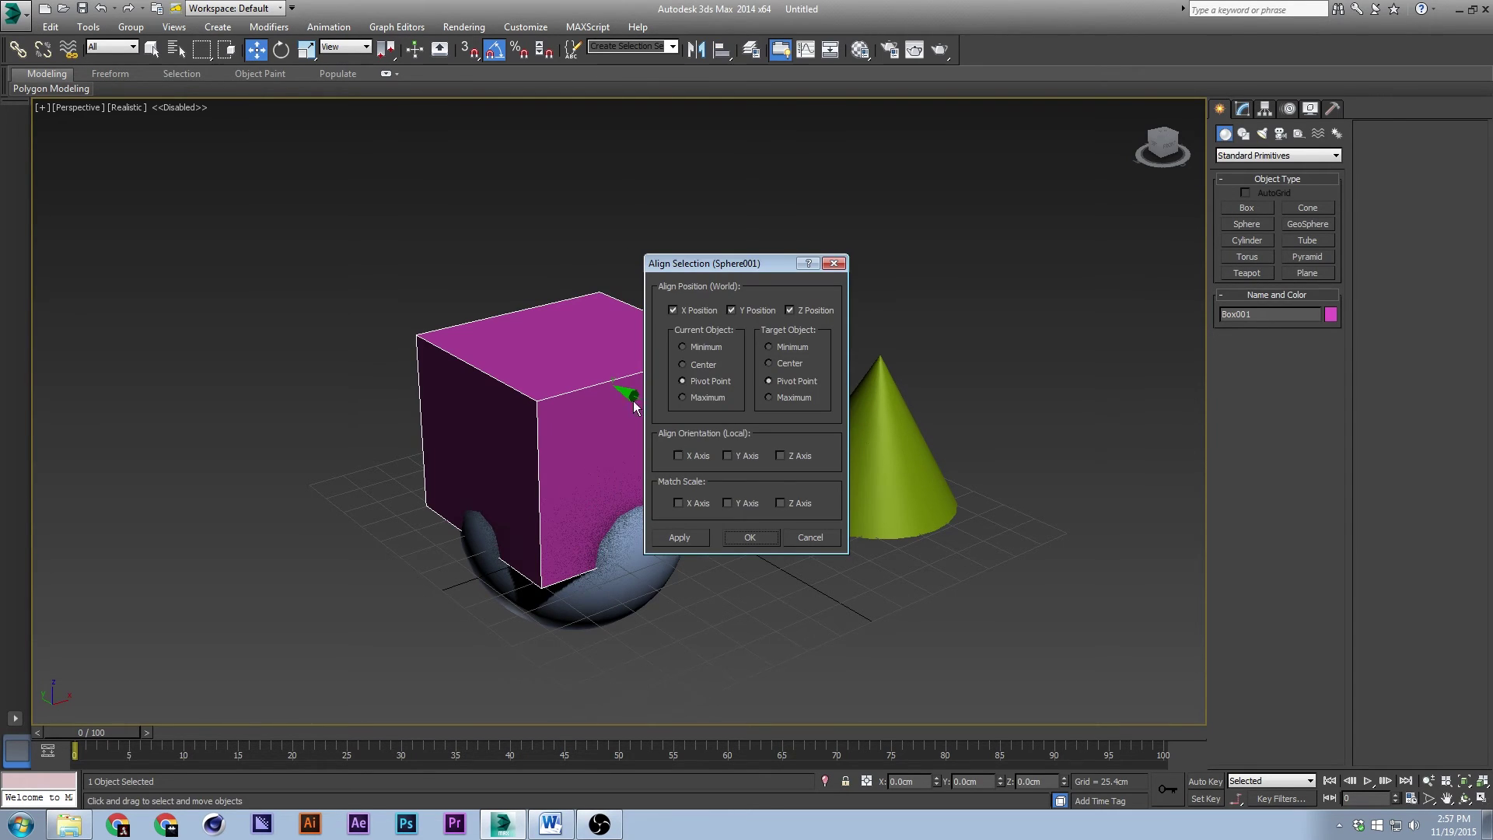
click(811, 537)
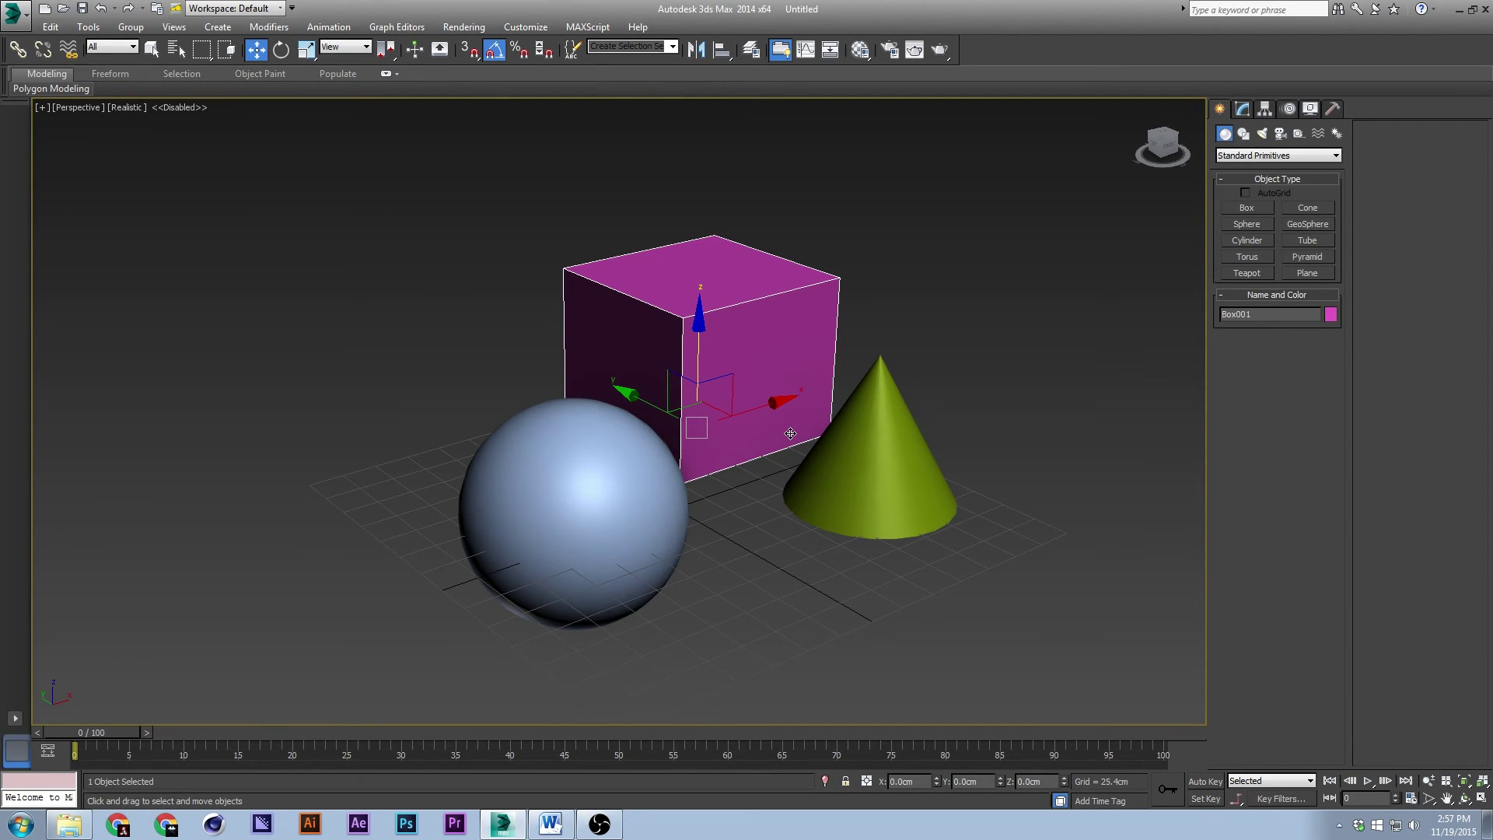
Step: Apply the alignment of the purple box to the sphere, and undo it
key(alt+a)
click(591, 498)
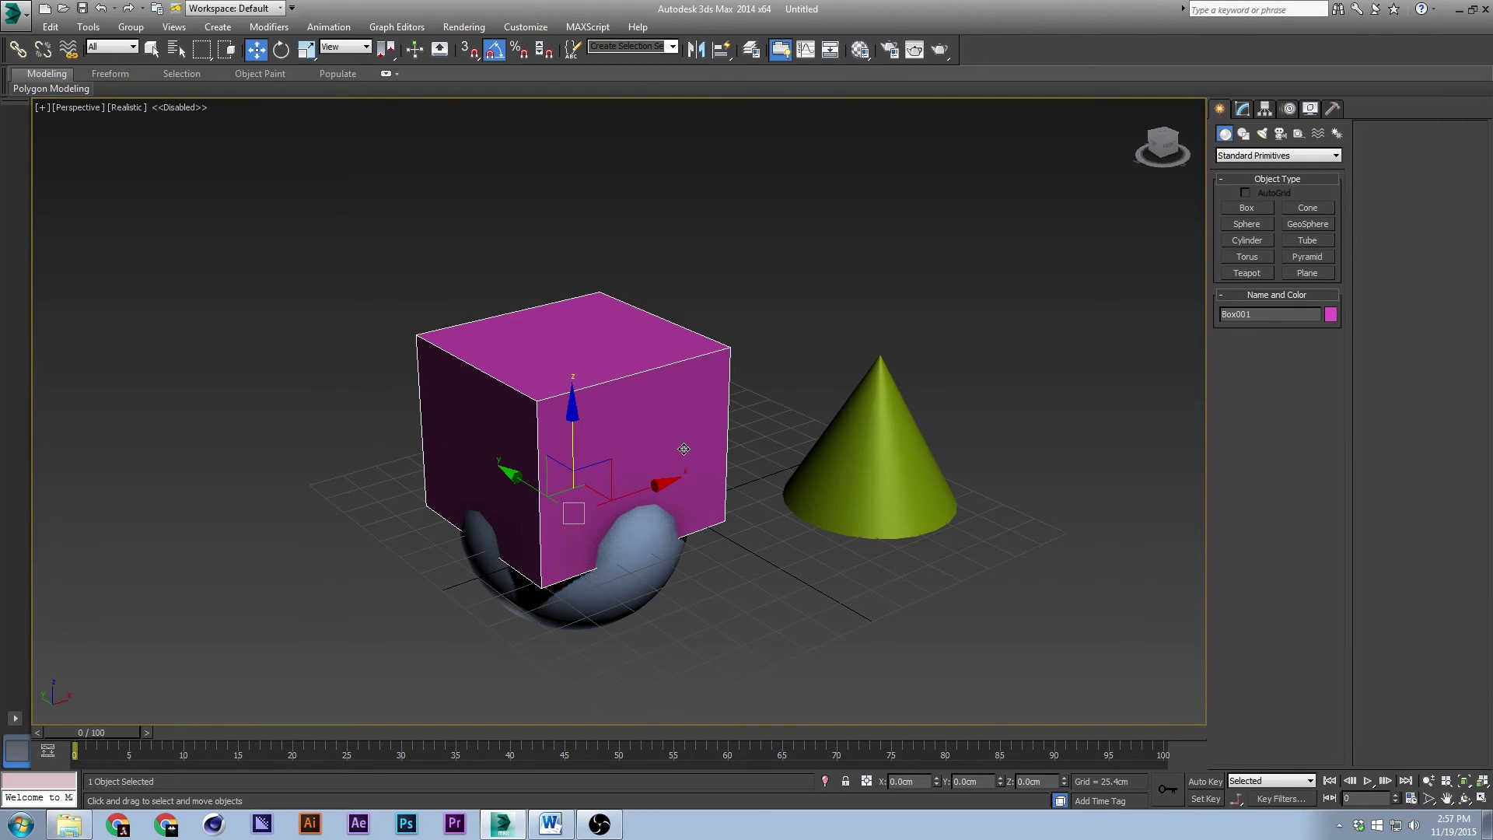
key(ctrl+z)
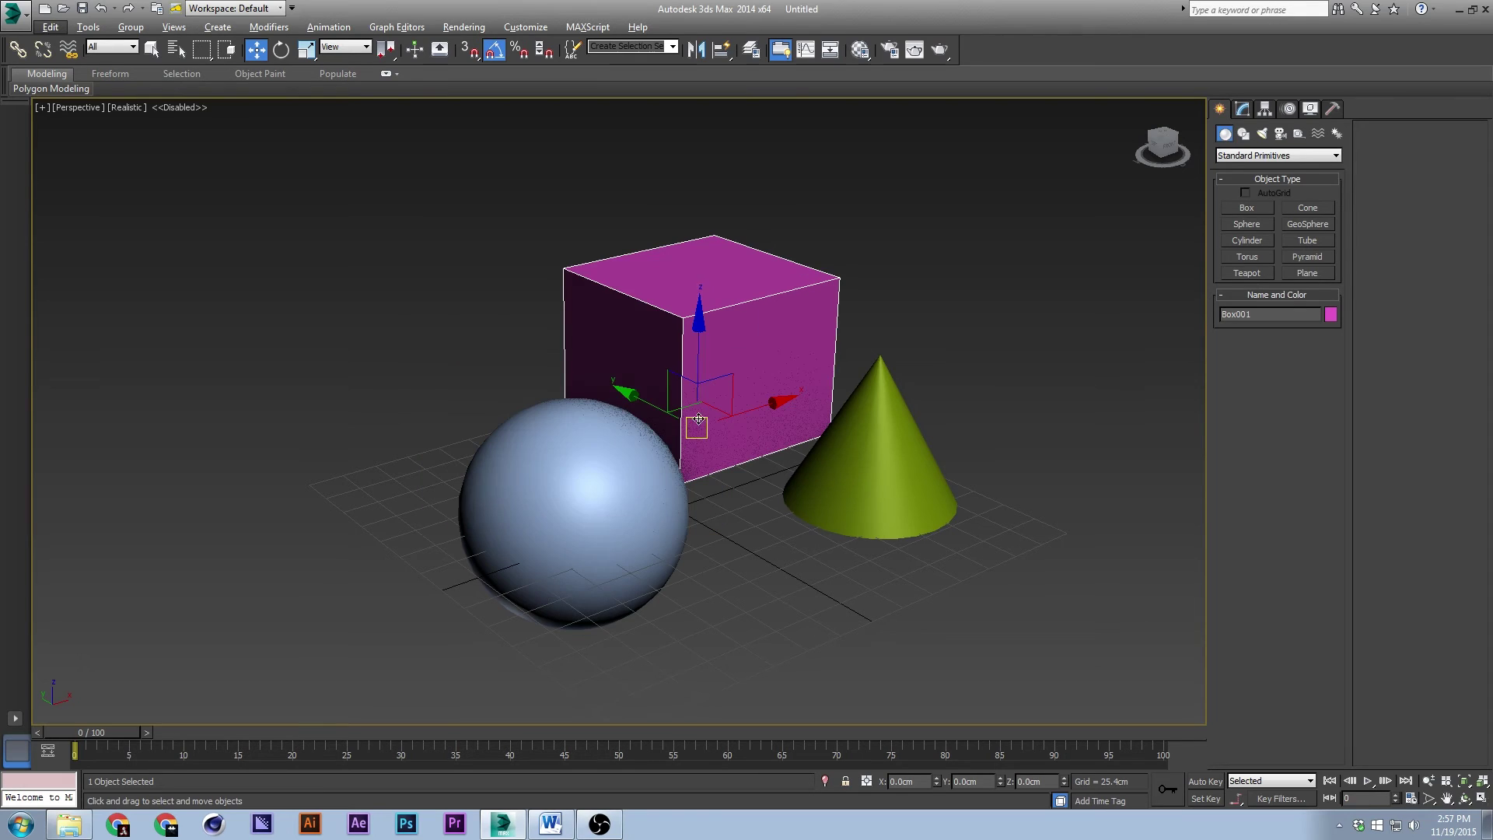
Step: Try the Align position and orientation axis options for matching the purple box to the sphere, cancel the alignment and deselect the box
key(alt+a)
click(608, 482)
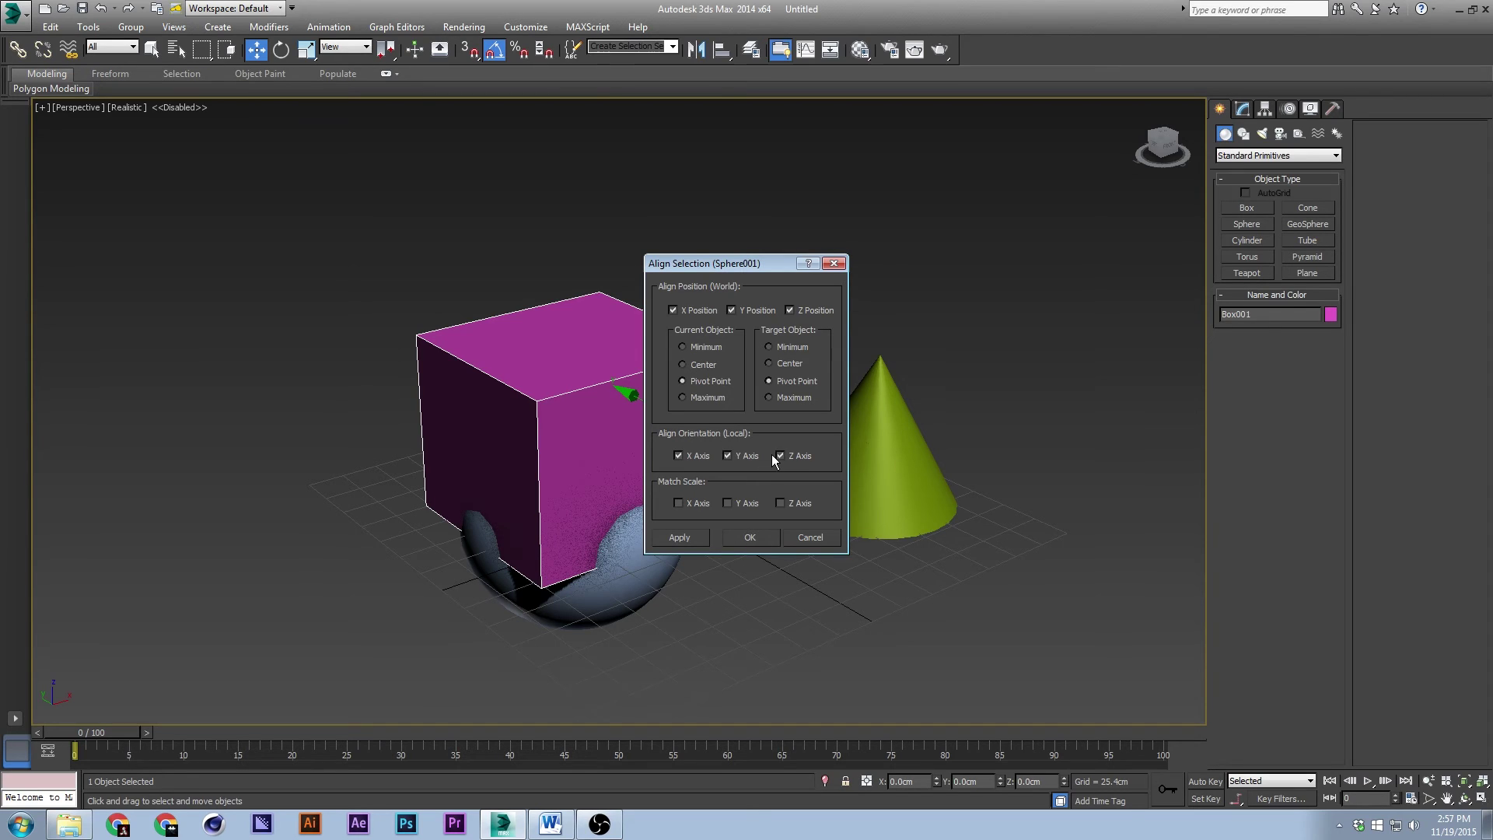
click(747, 311)
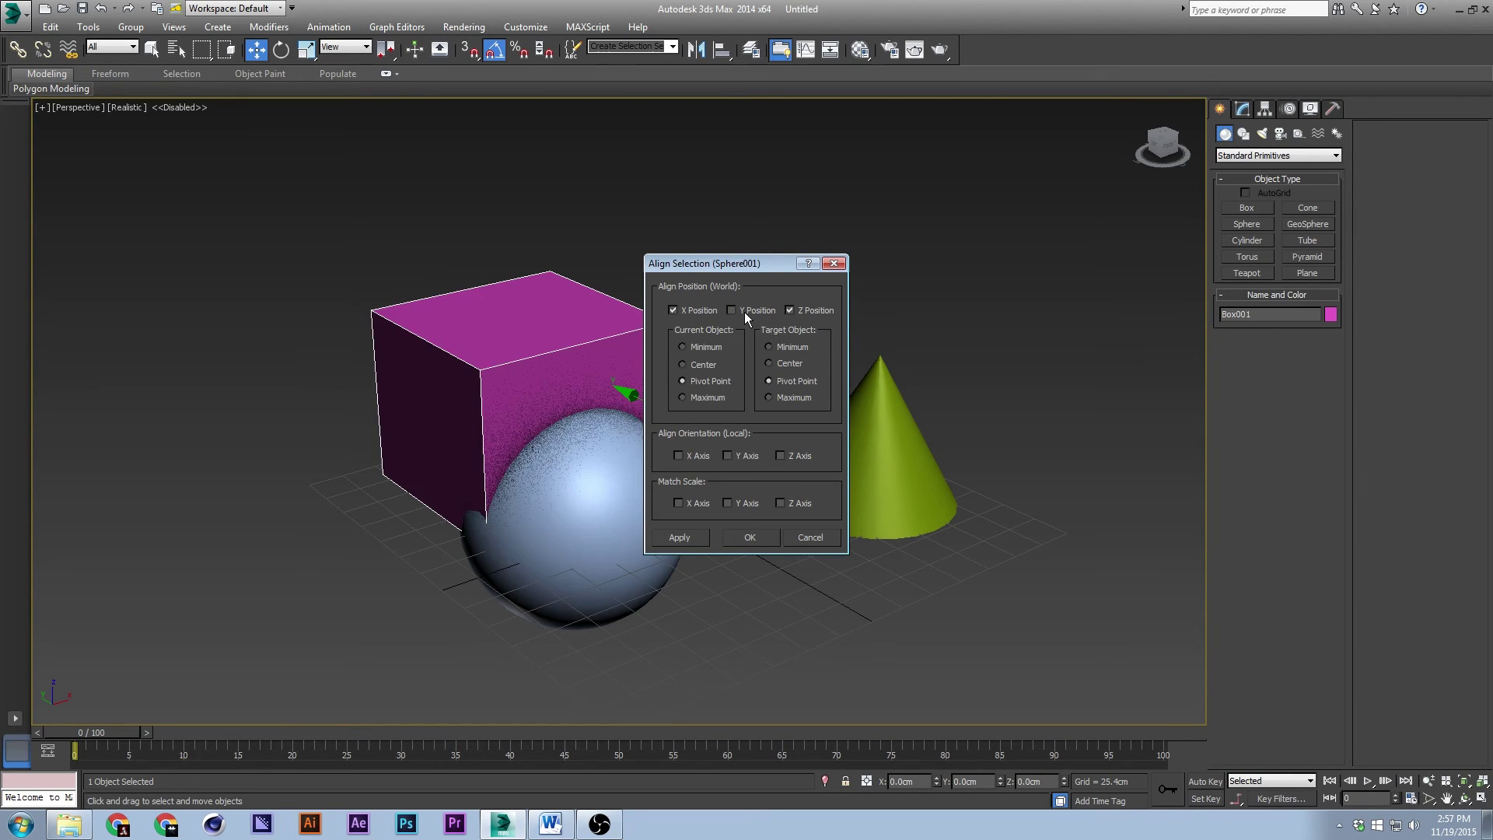
click(791, 311)
click(744, 311)
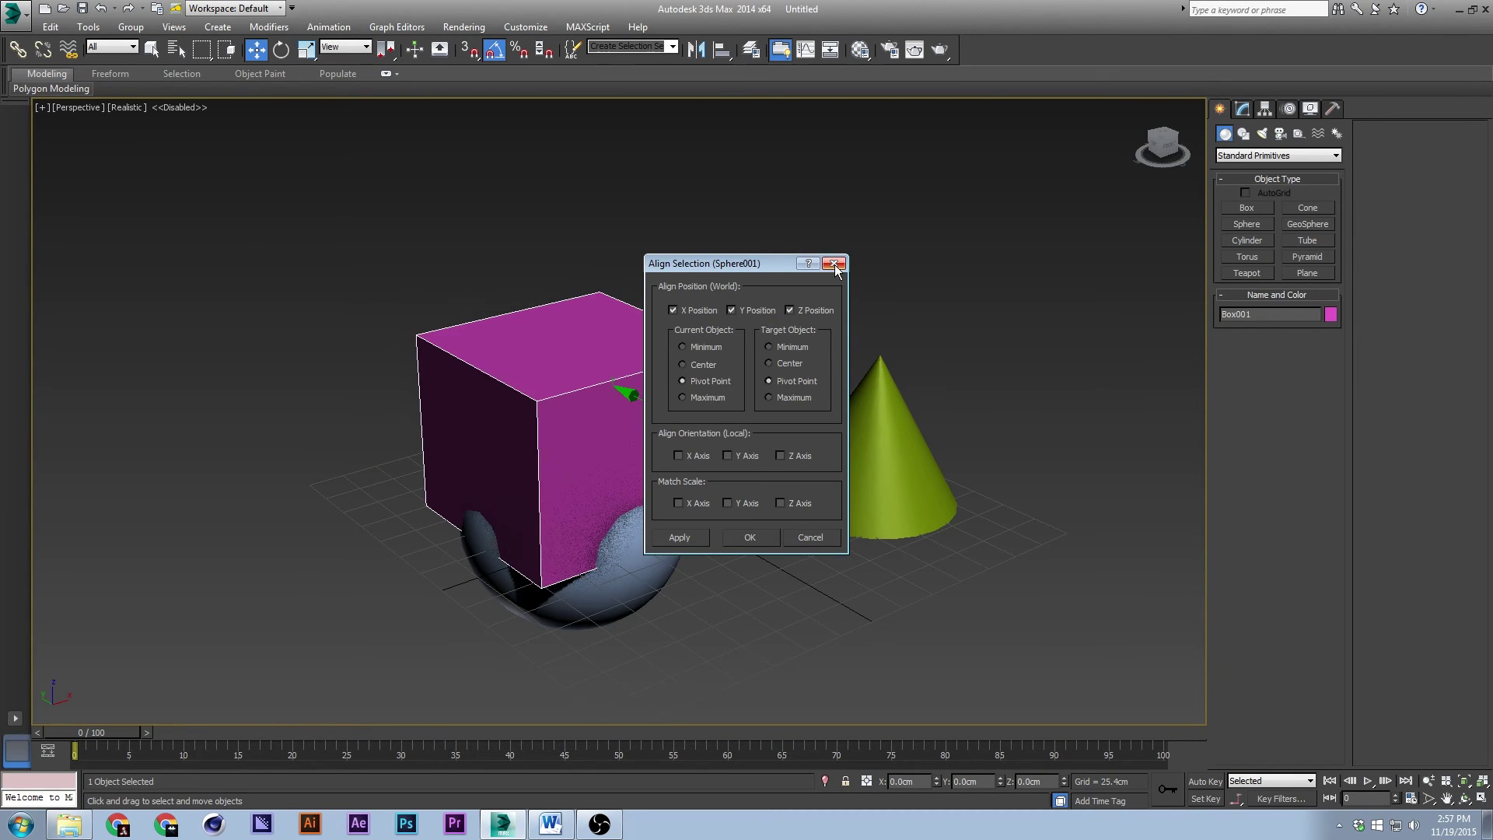
click(796, 536)
click(943, 281)
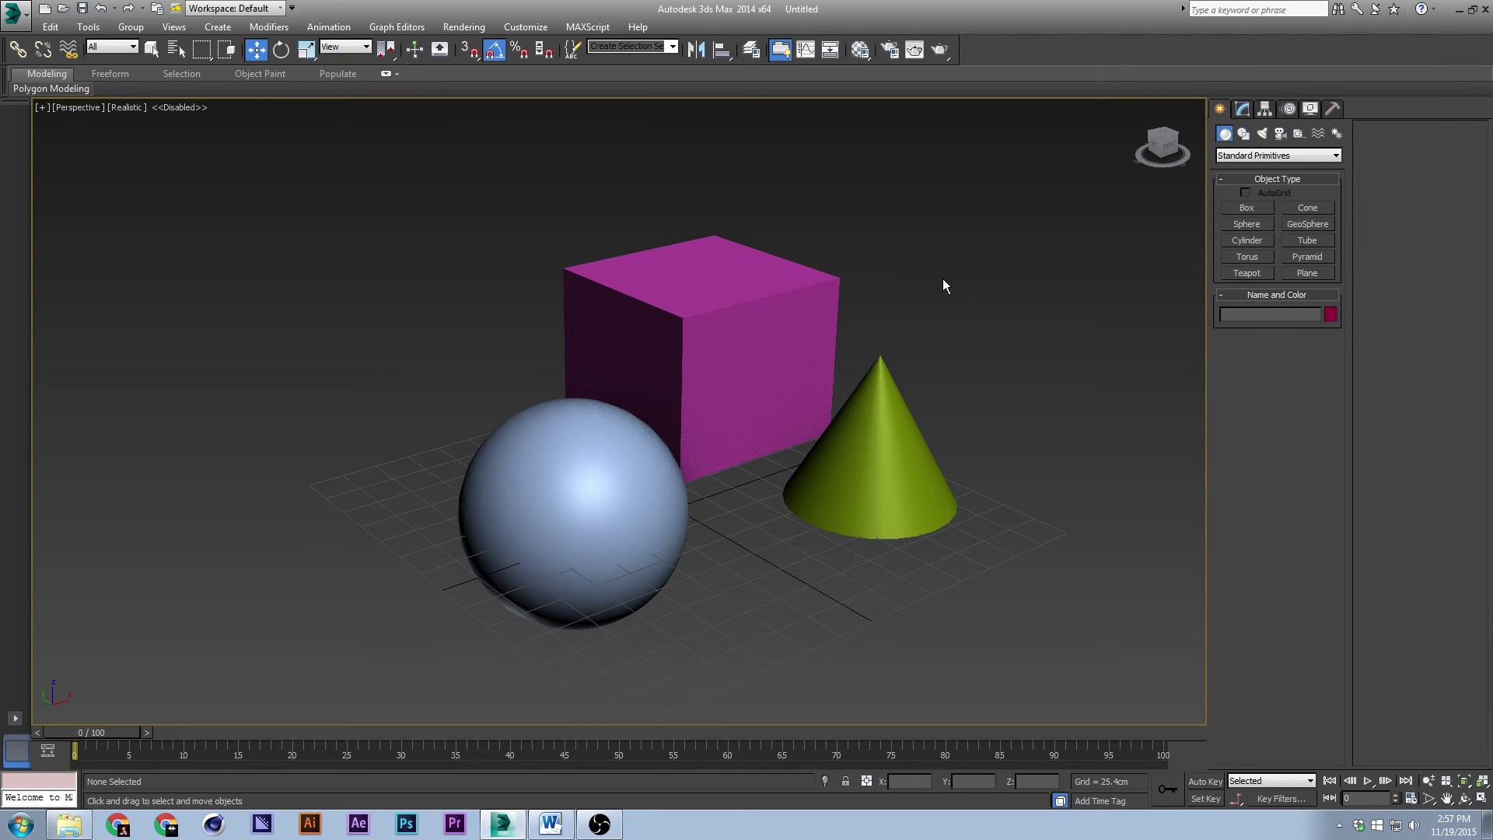
Step: Select the purple box and turn on Auto Key
drag(966, 233, 776, 421)
click(989, 378)
click(747, 391)
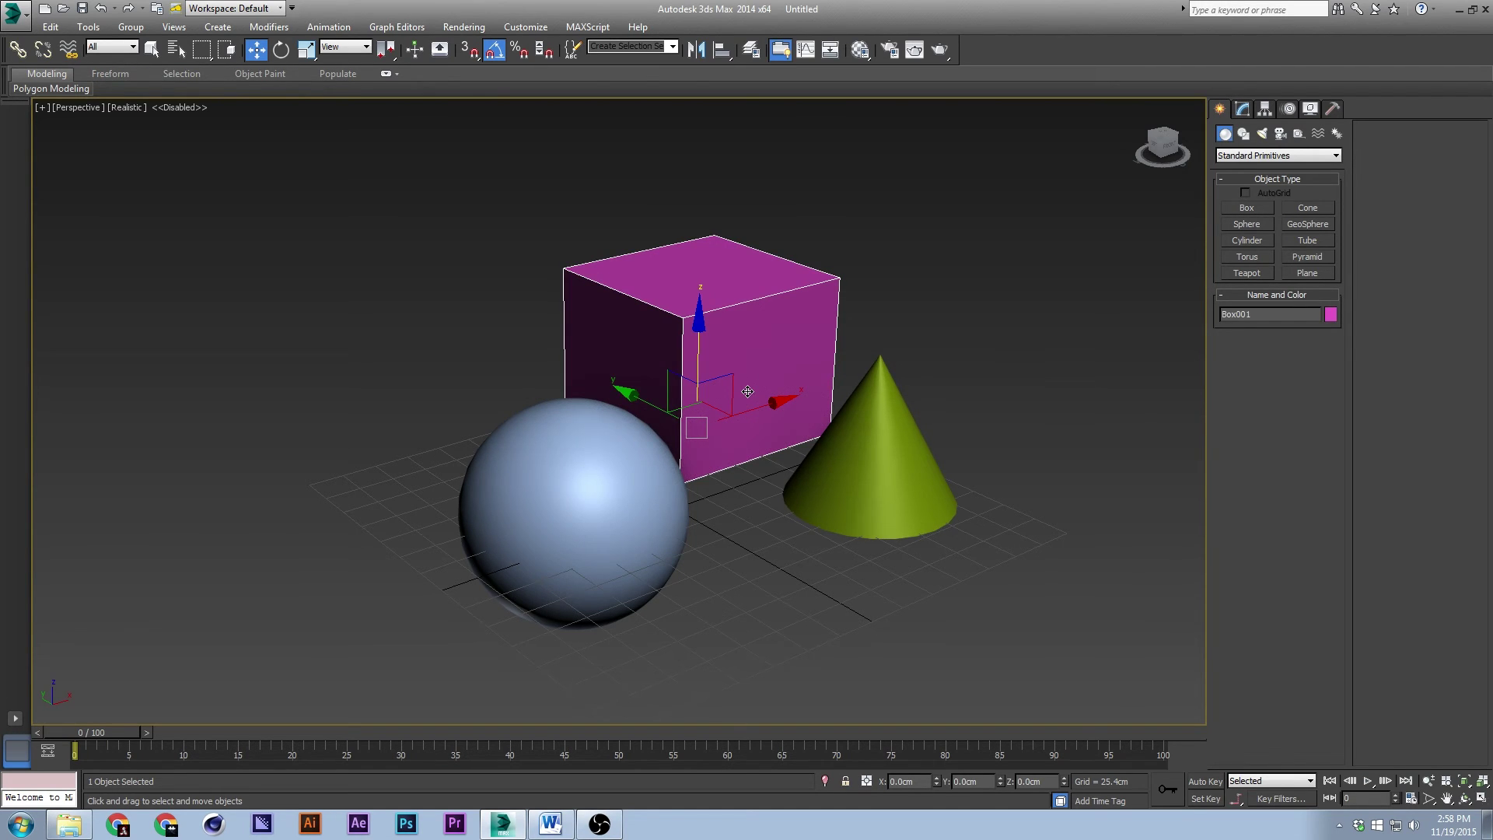
key(n)
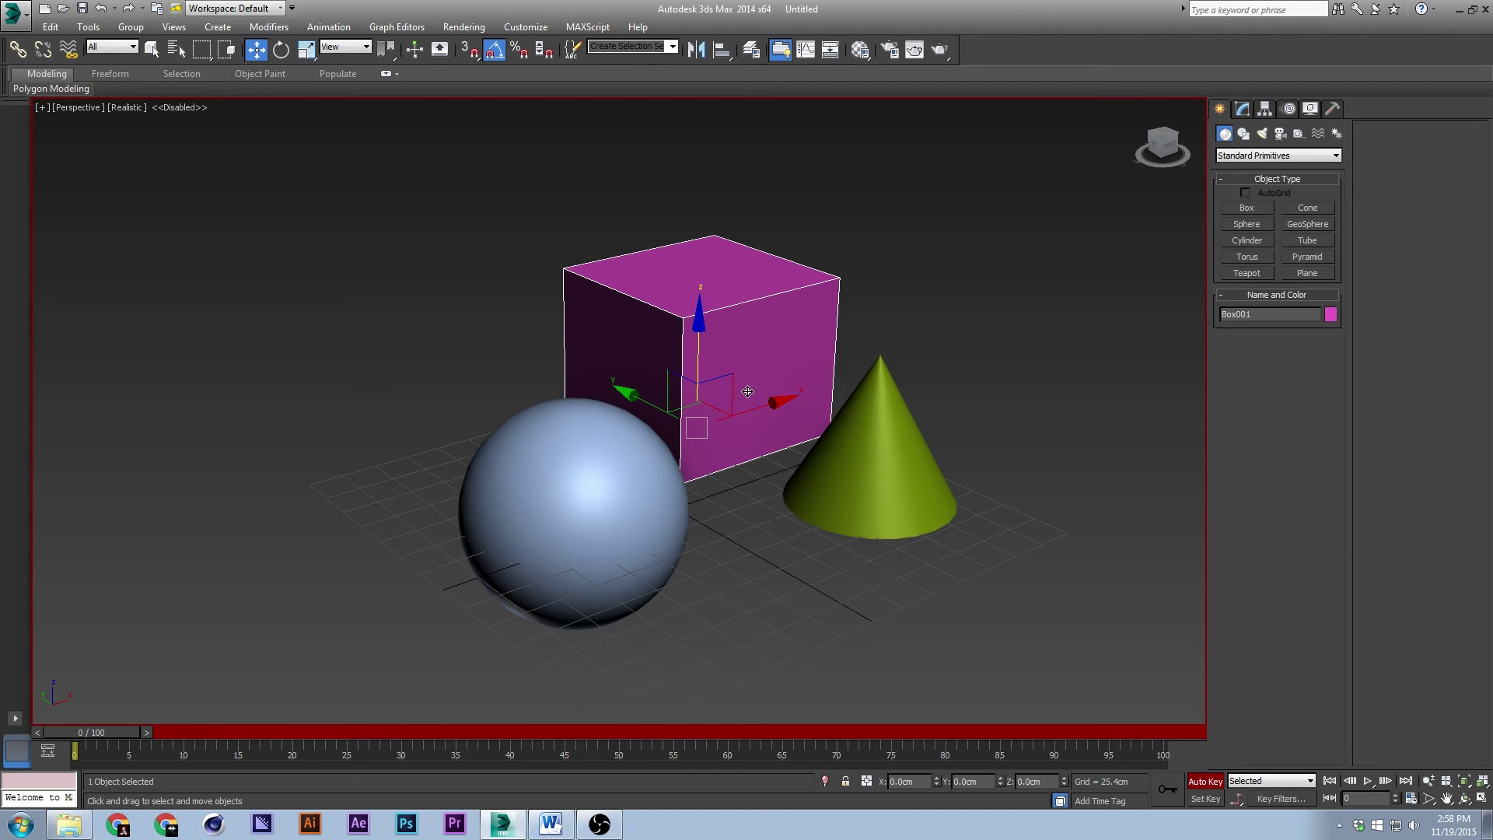
Step: Try keyframing a Y-axis move of the purple box at frame 42 and scrub back to frame 0
drag(128, 732, 544, 731)
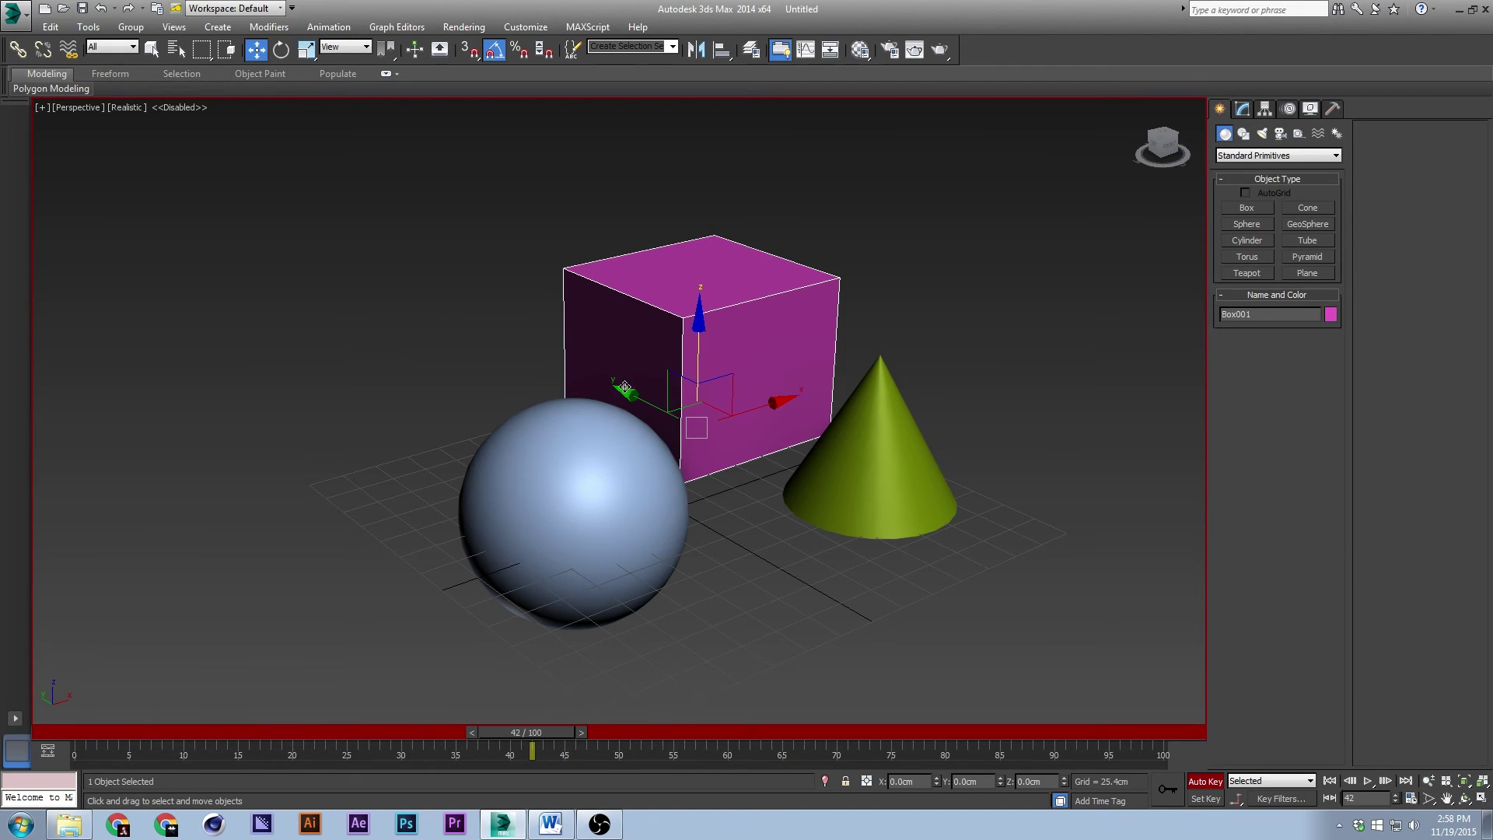
drag(624, 387, 887, 509)
click(471, 732)
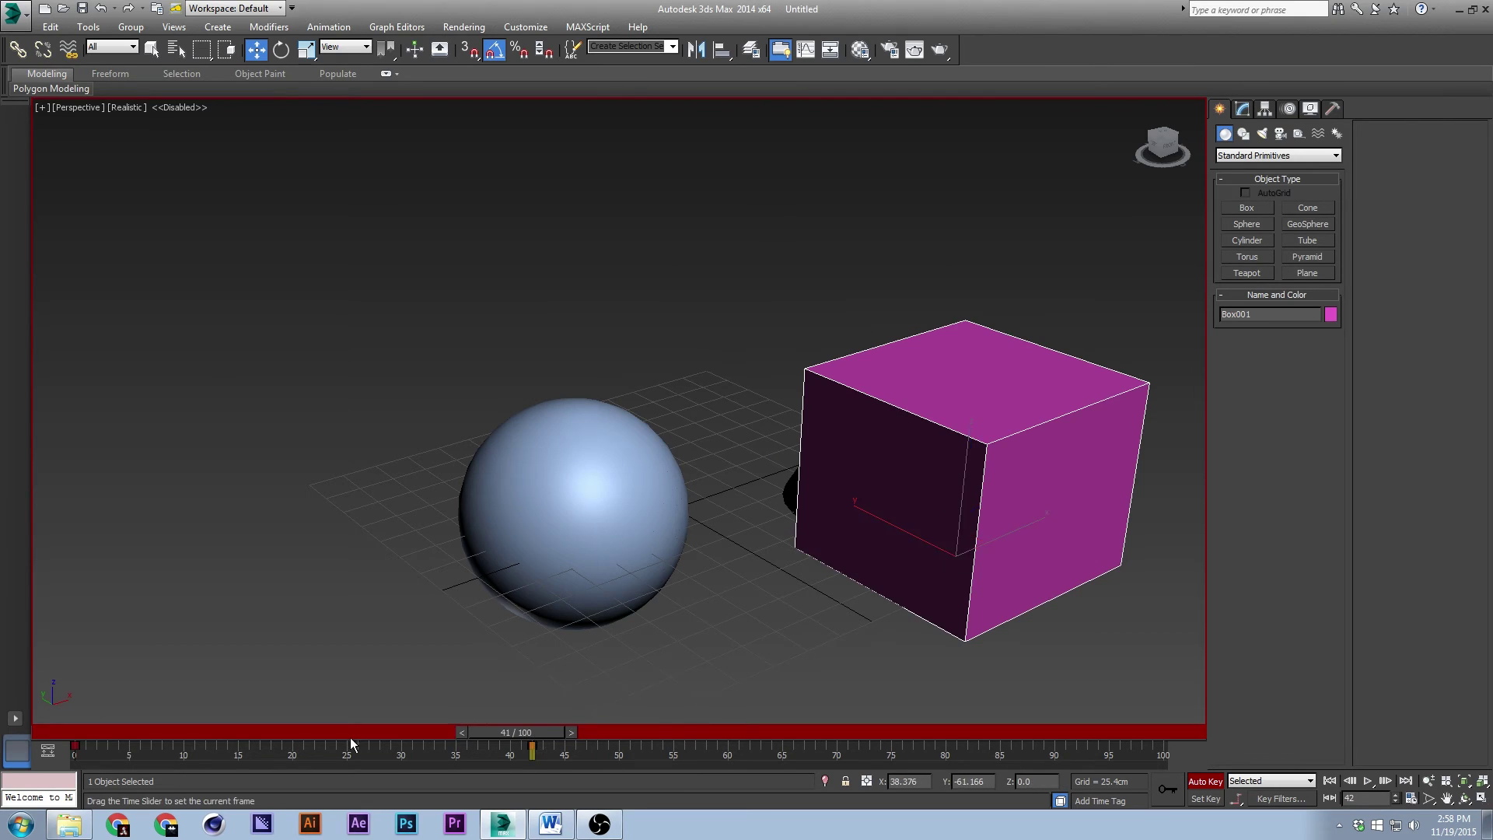
drag(351, 735, 58, 755)
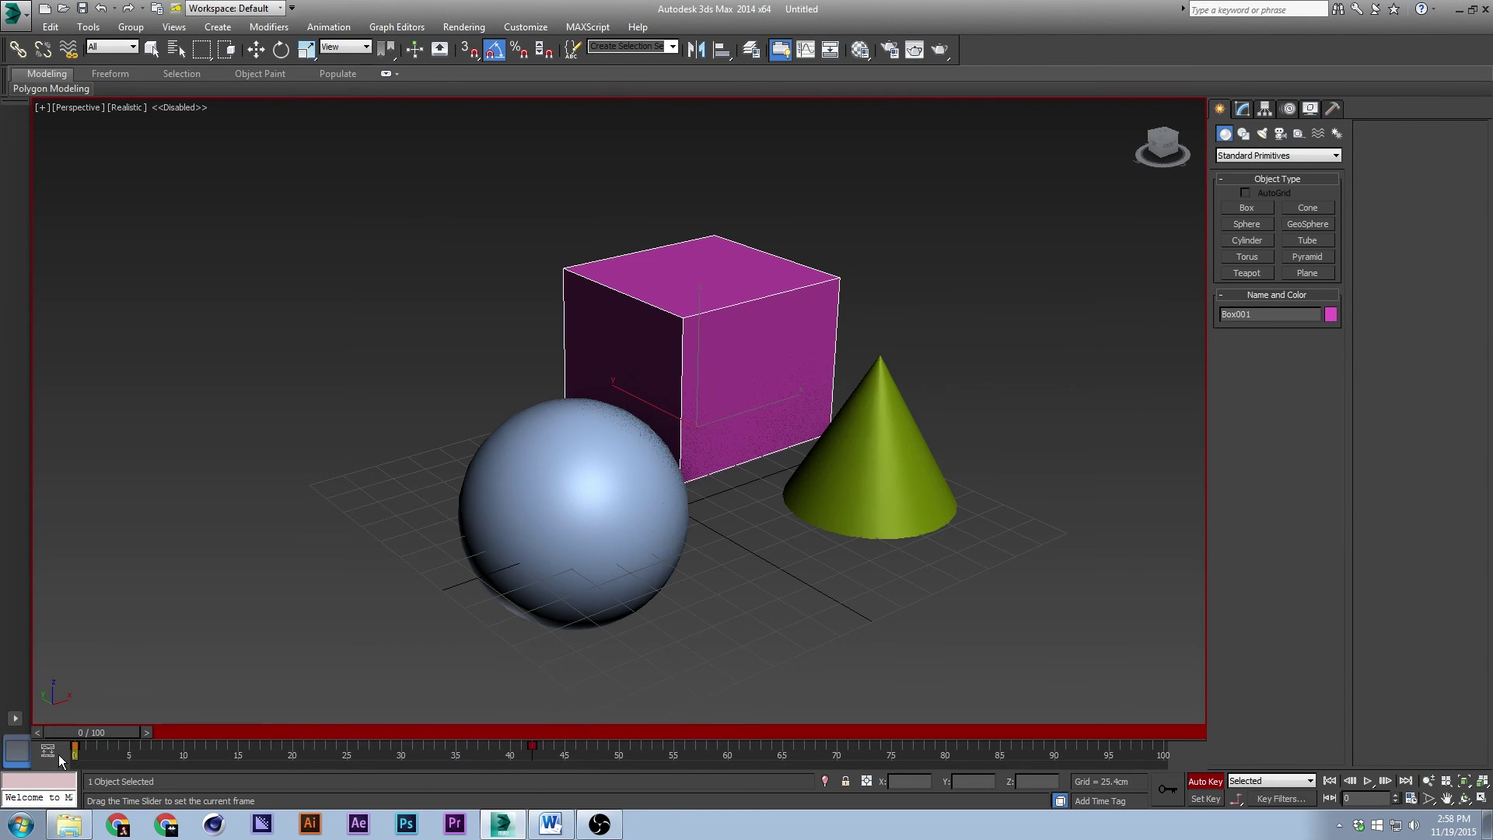
key(w)
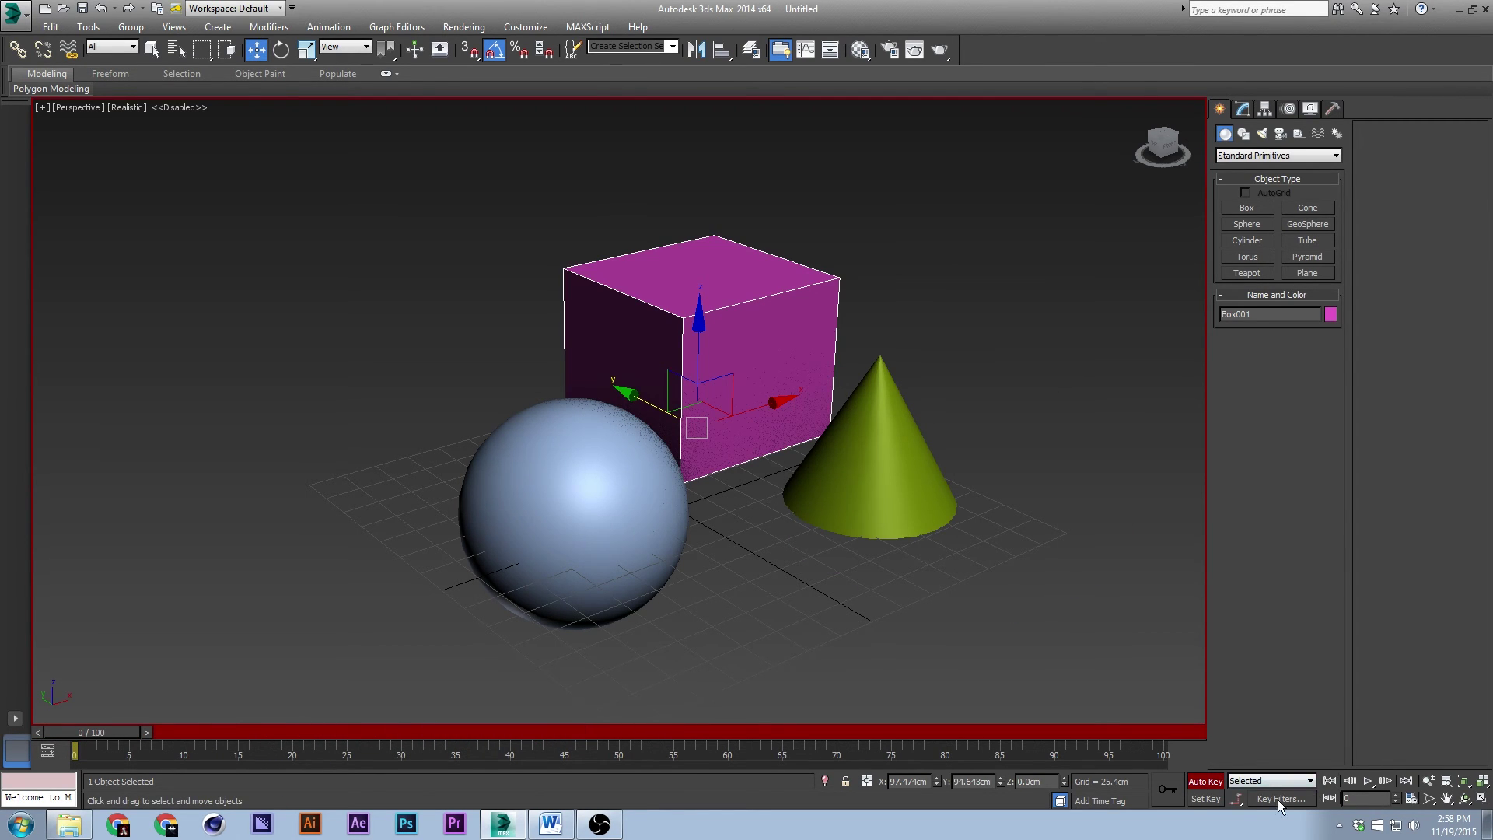
Step: Change the default tangent type for new keys and keyframe a Y-axis move of the purple box at frame 42
click(1237, 799)
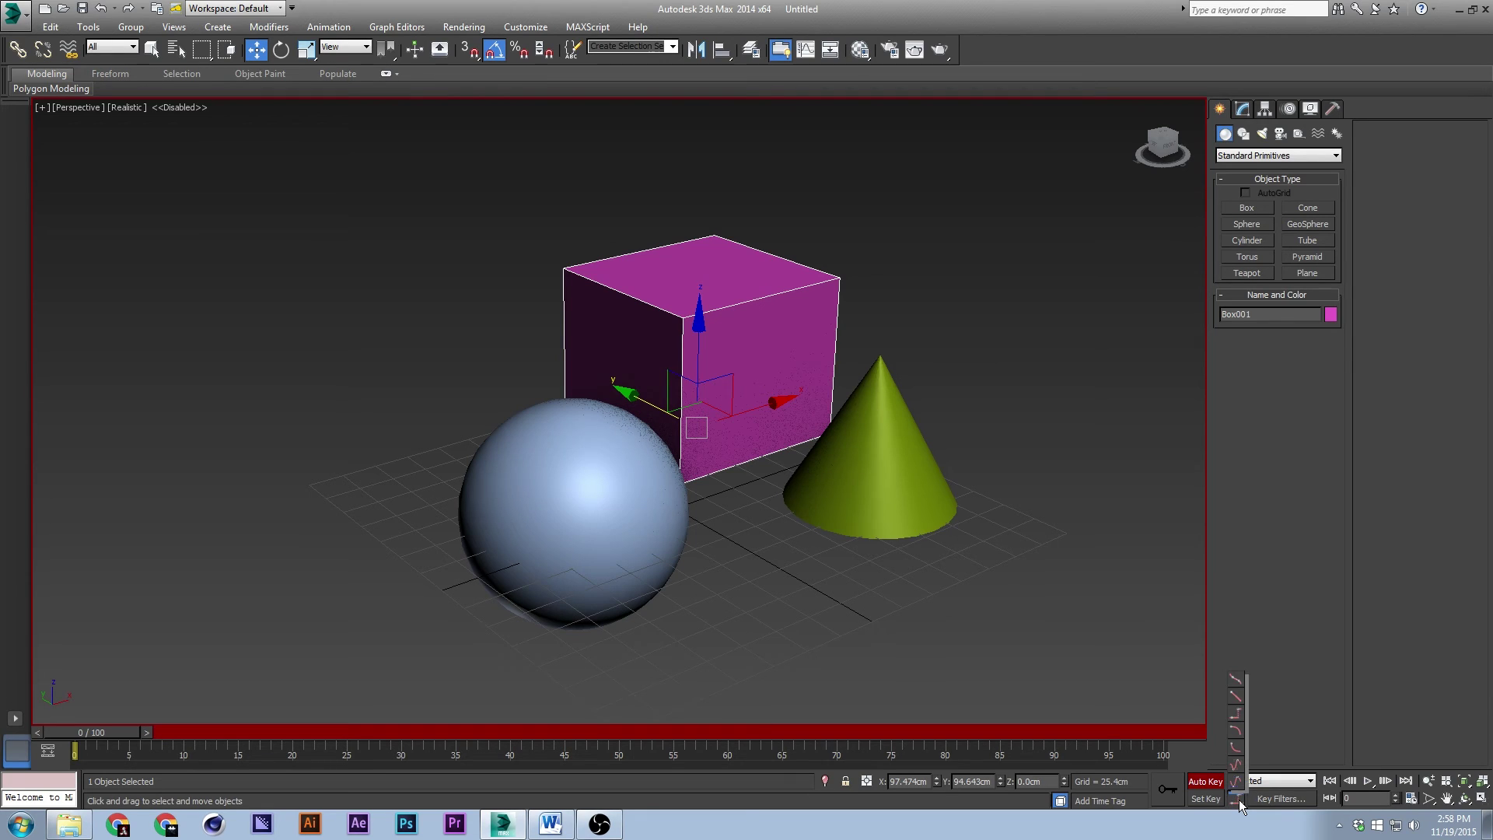
click(1236, 785)
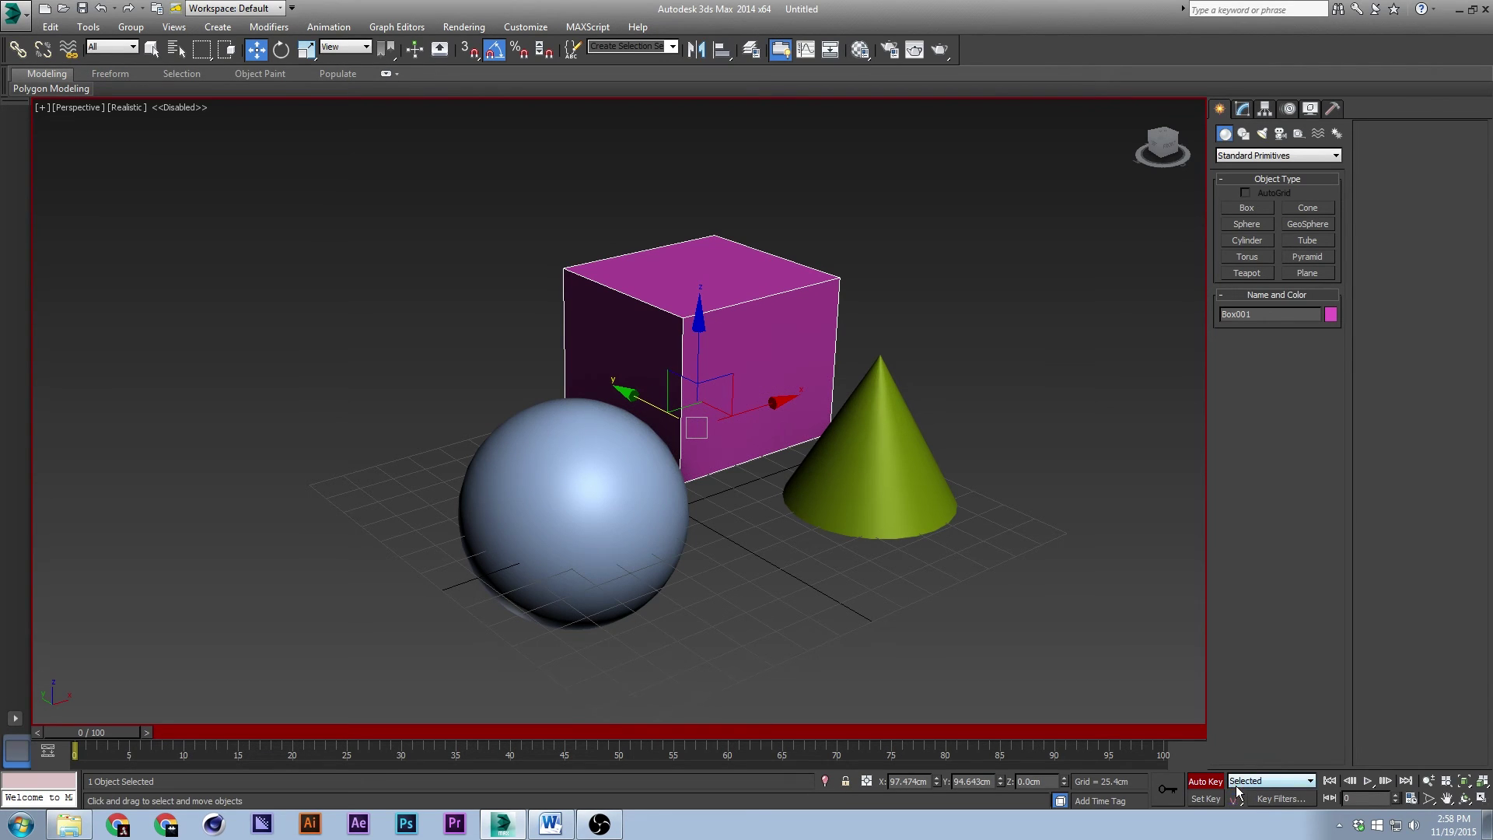
click(532, 726)
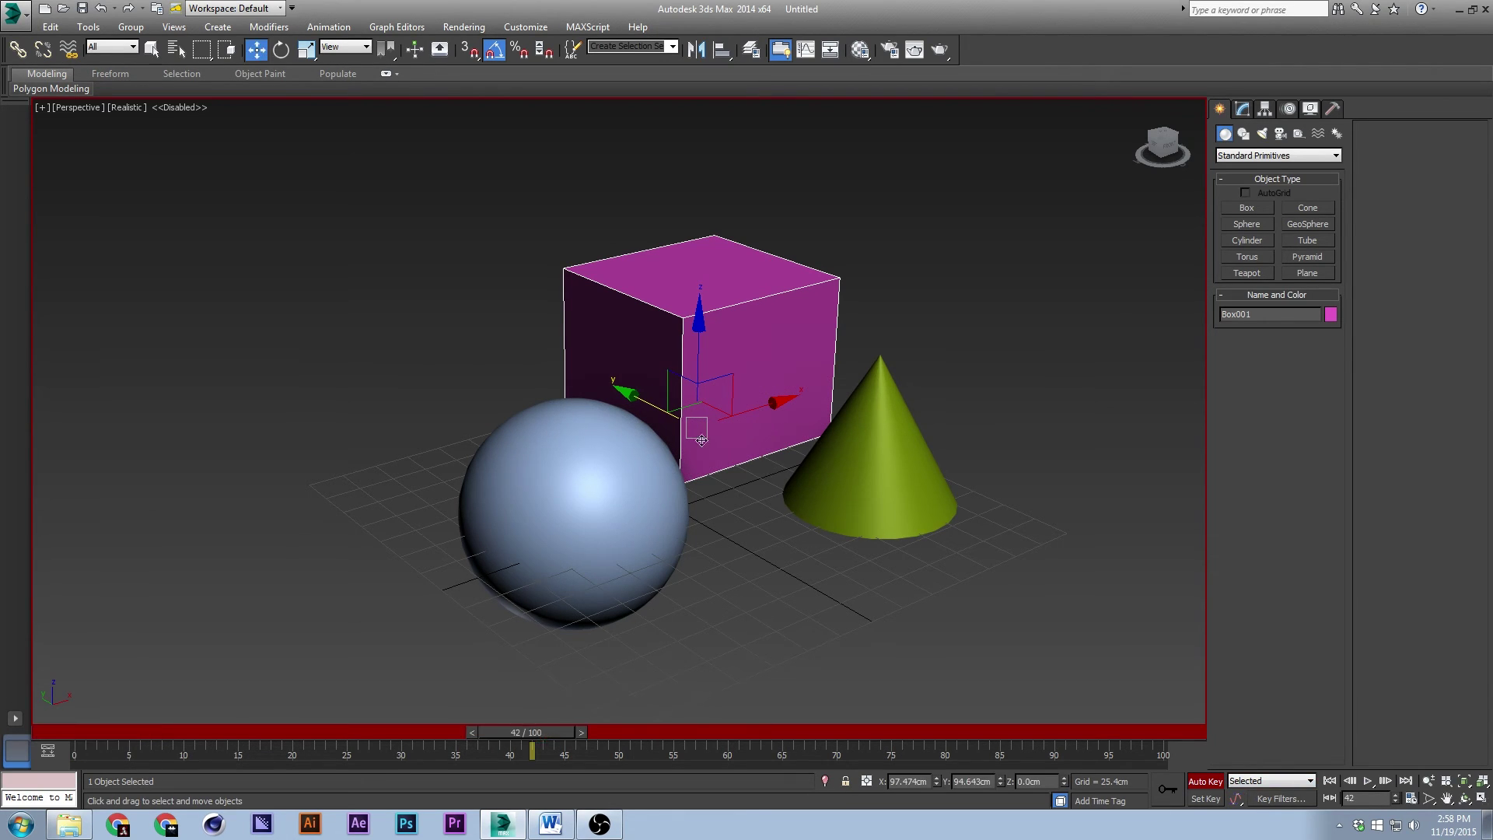
drag(520, 731, 76, 740)
key(w)
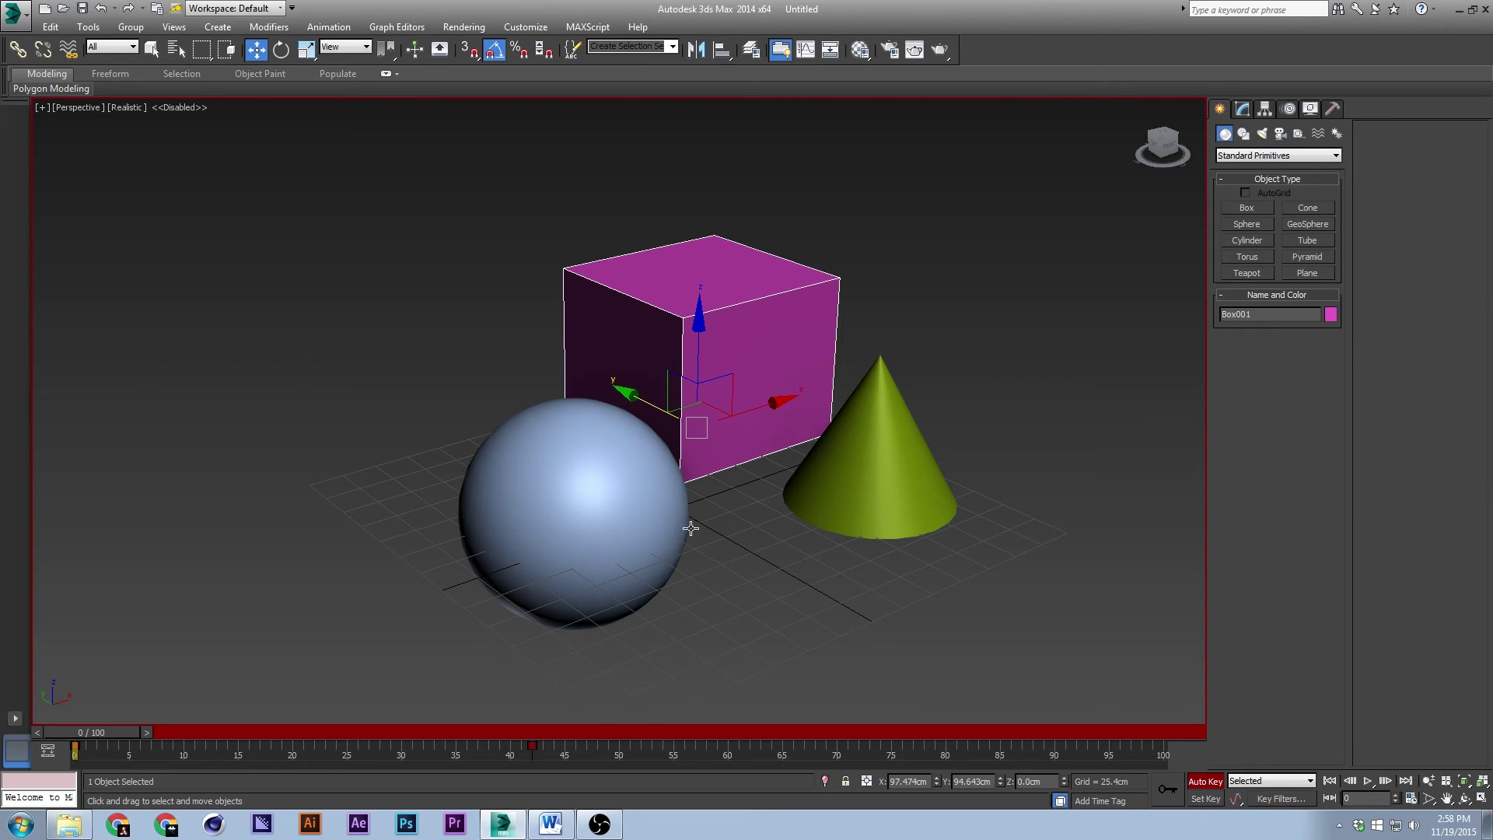
Step: Shift the purple box's key from frame 42 to frame 100 and deselect the box at frame 0
drag(531, 748, 1164, 755)
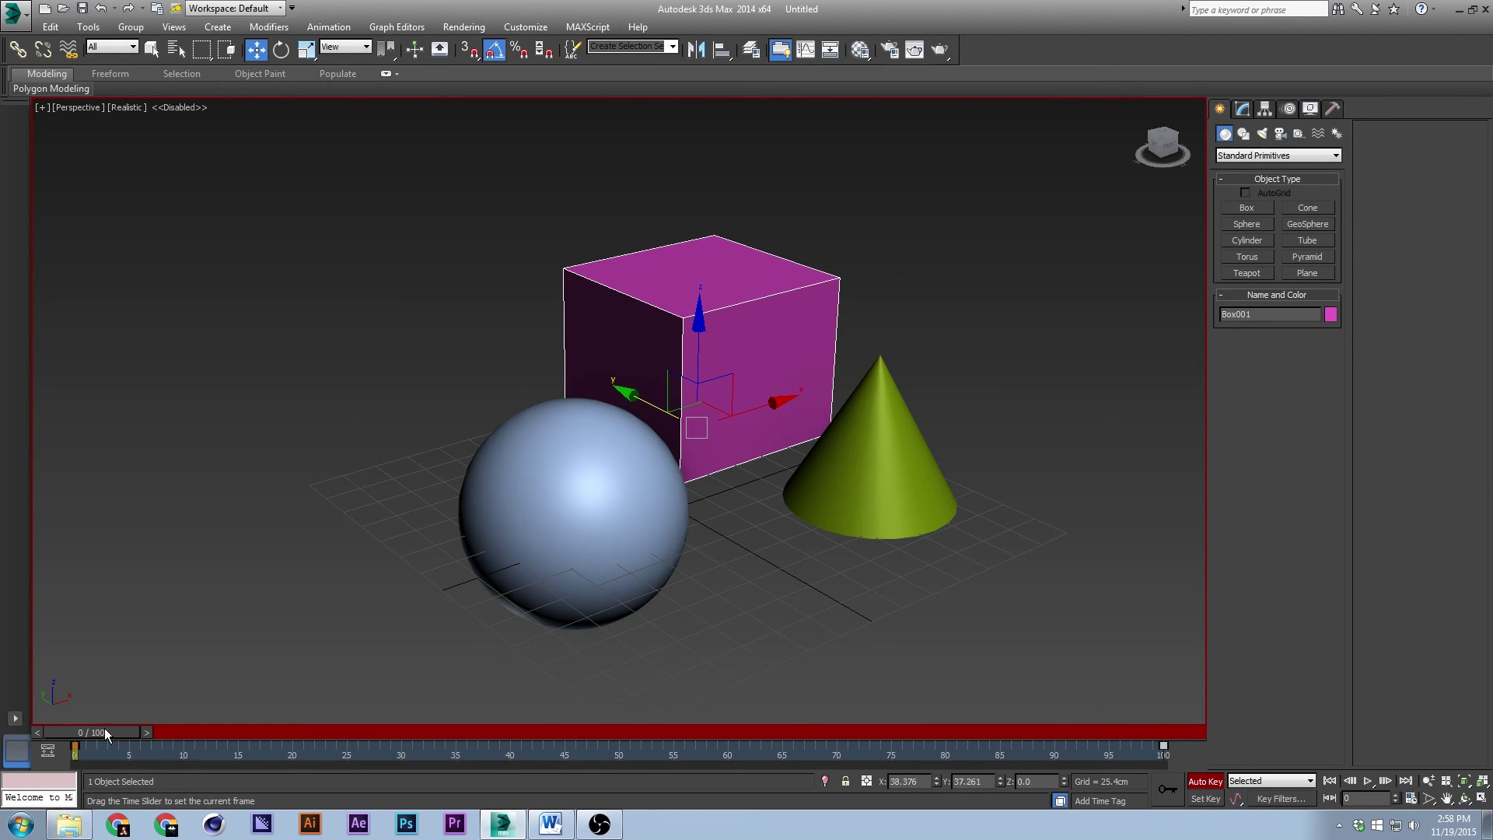
drag(104, 731, 1, 779)
key(w)
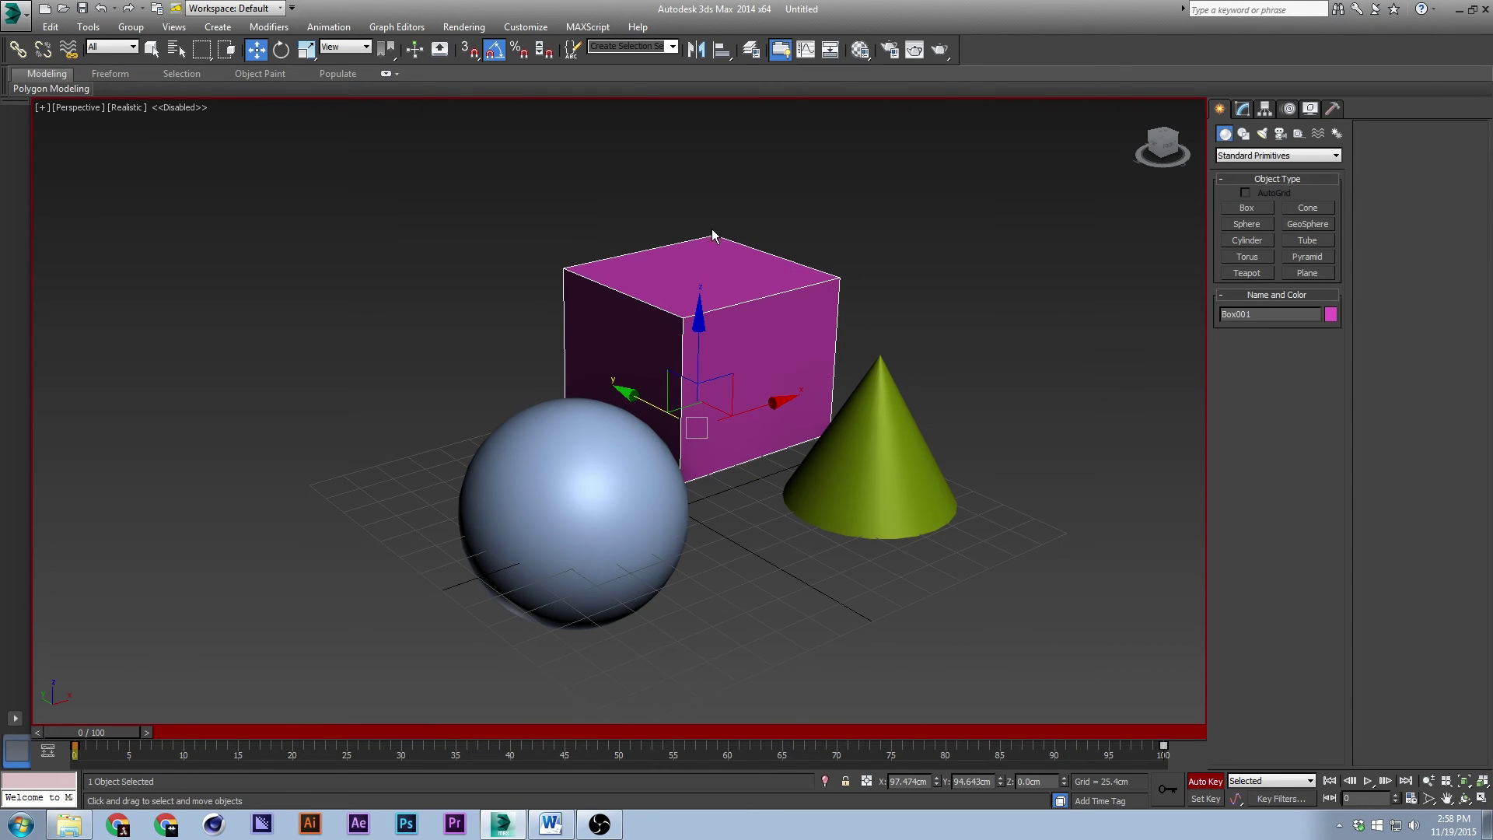
click(949, 272)
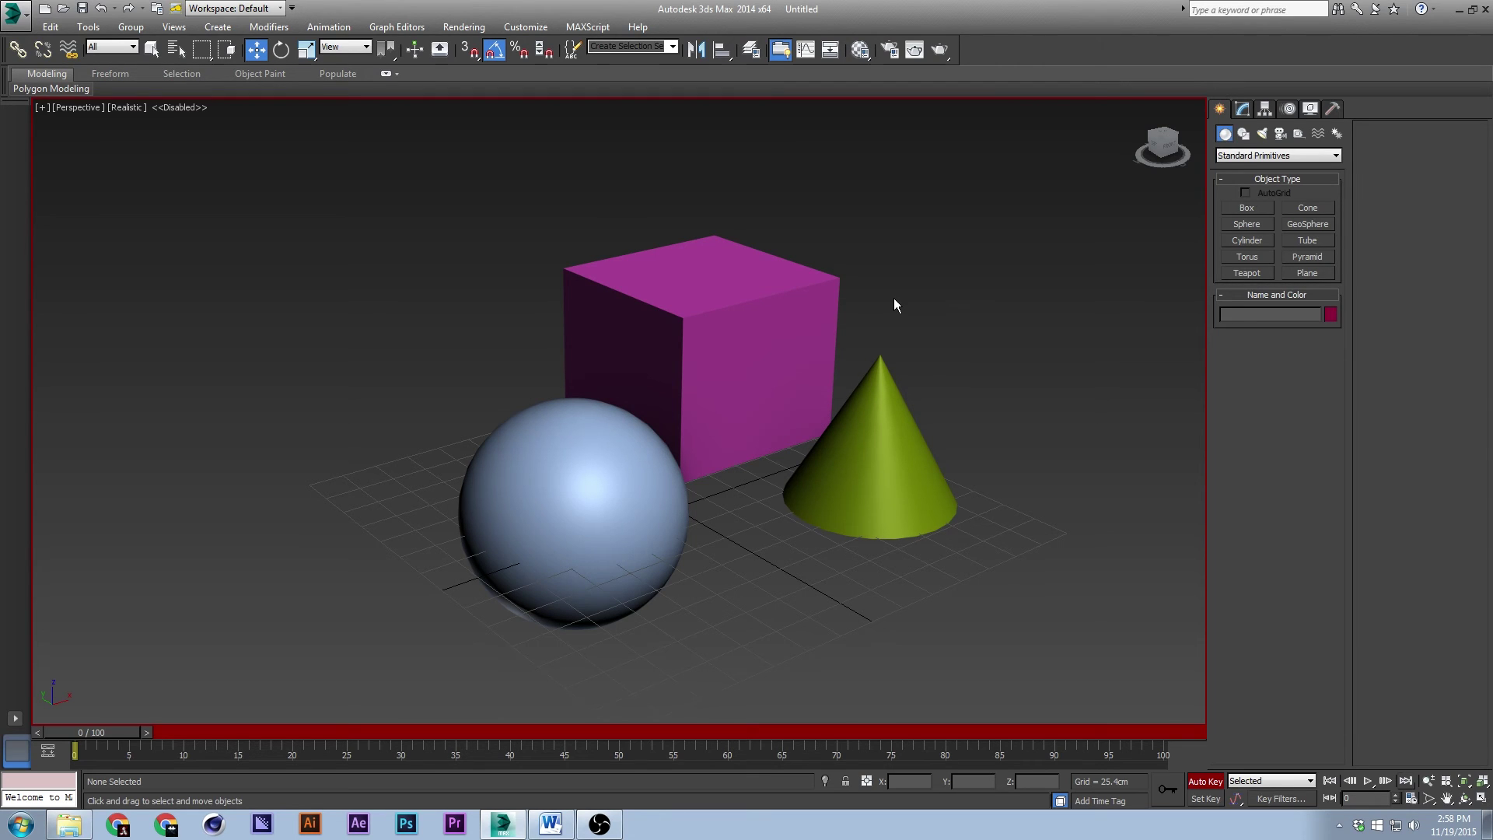
Step: Jump to the last frame and back to the first, then play the animation and stop it at frame 56
key(End)
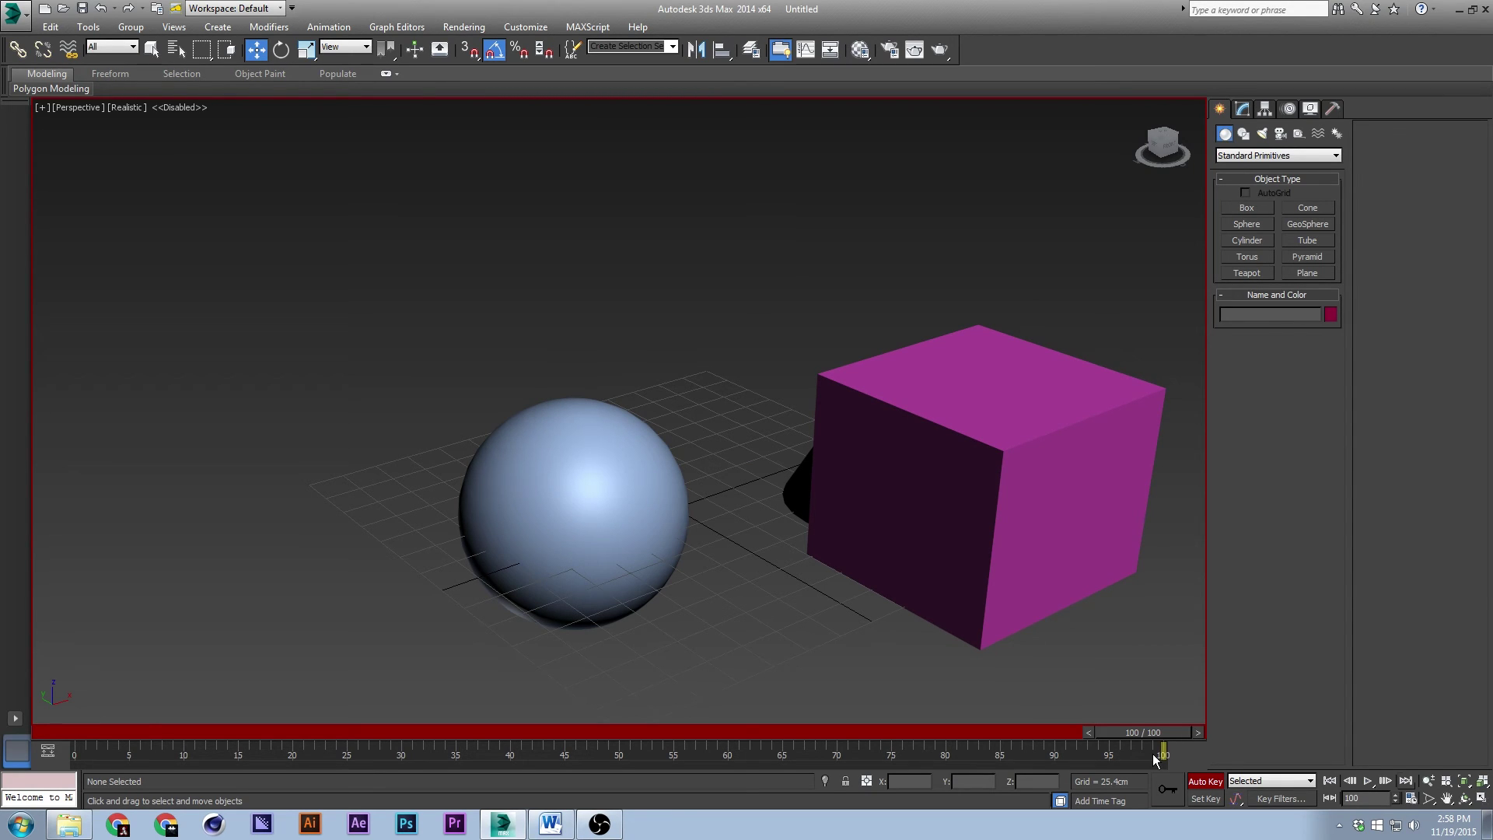
key(Home)
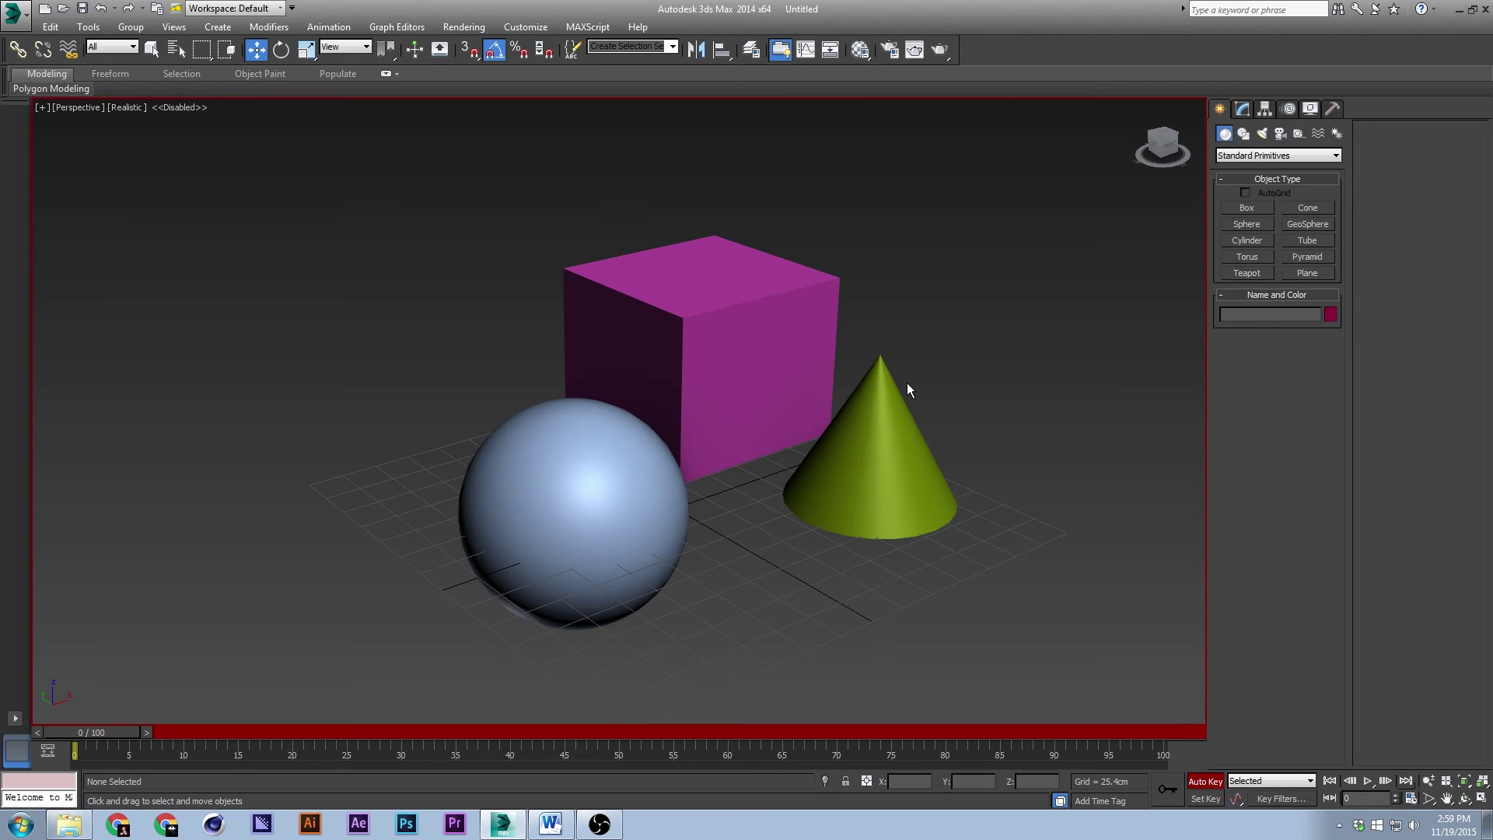
key(slash)
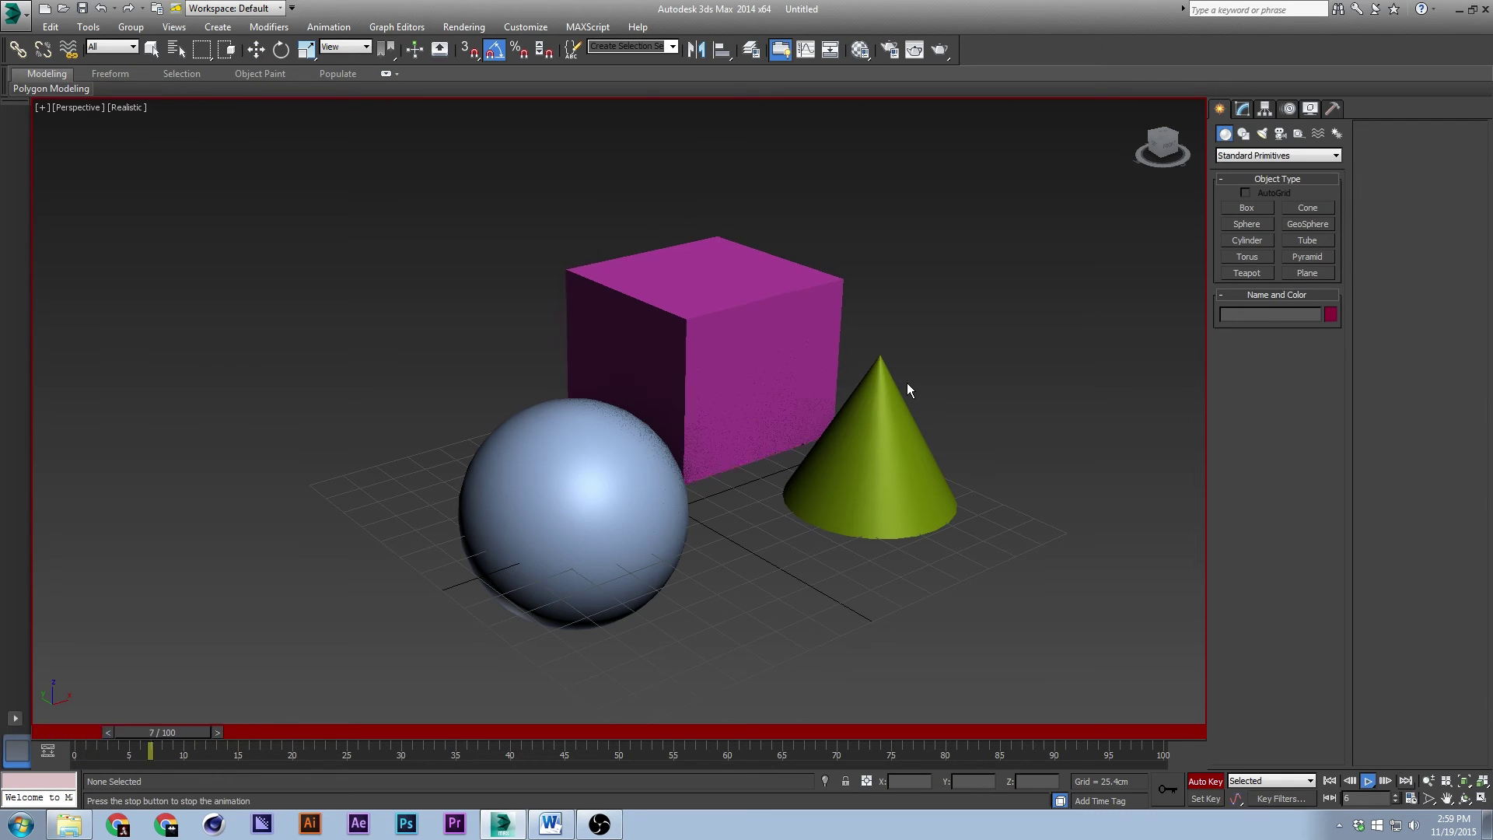
key(slash)
key(w)
key(d)
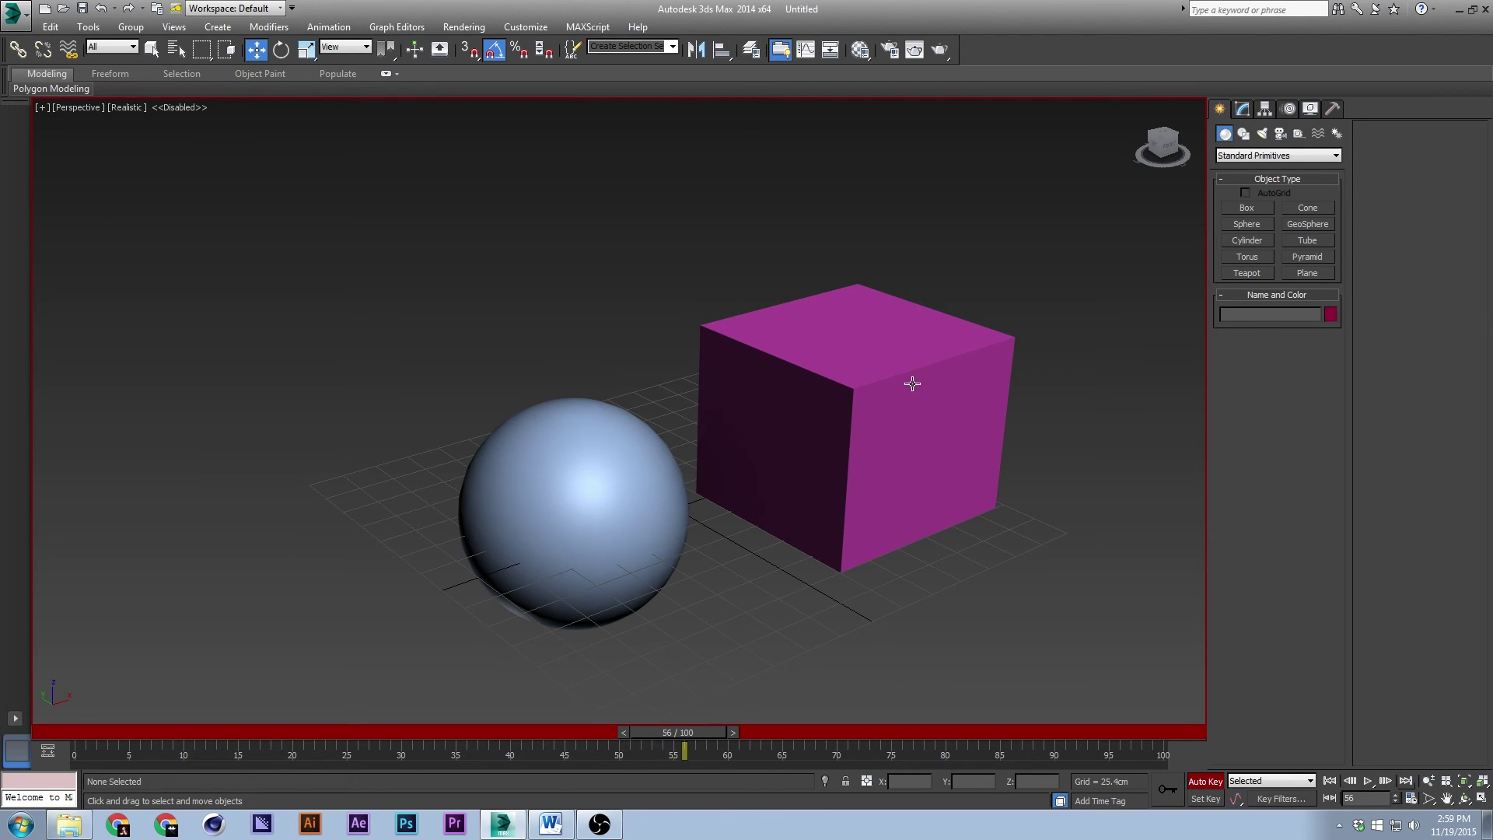
Step: Step through the box animation one frame at a time, backward and forward between frames 49 and 62
key(comma)
key(comma)
key(comma)
key(comma)
key(comma)
key(comma)
key(comma)
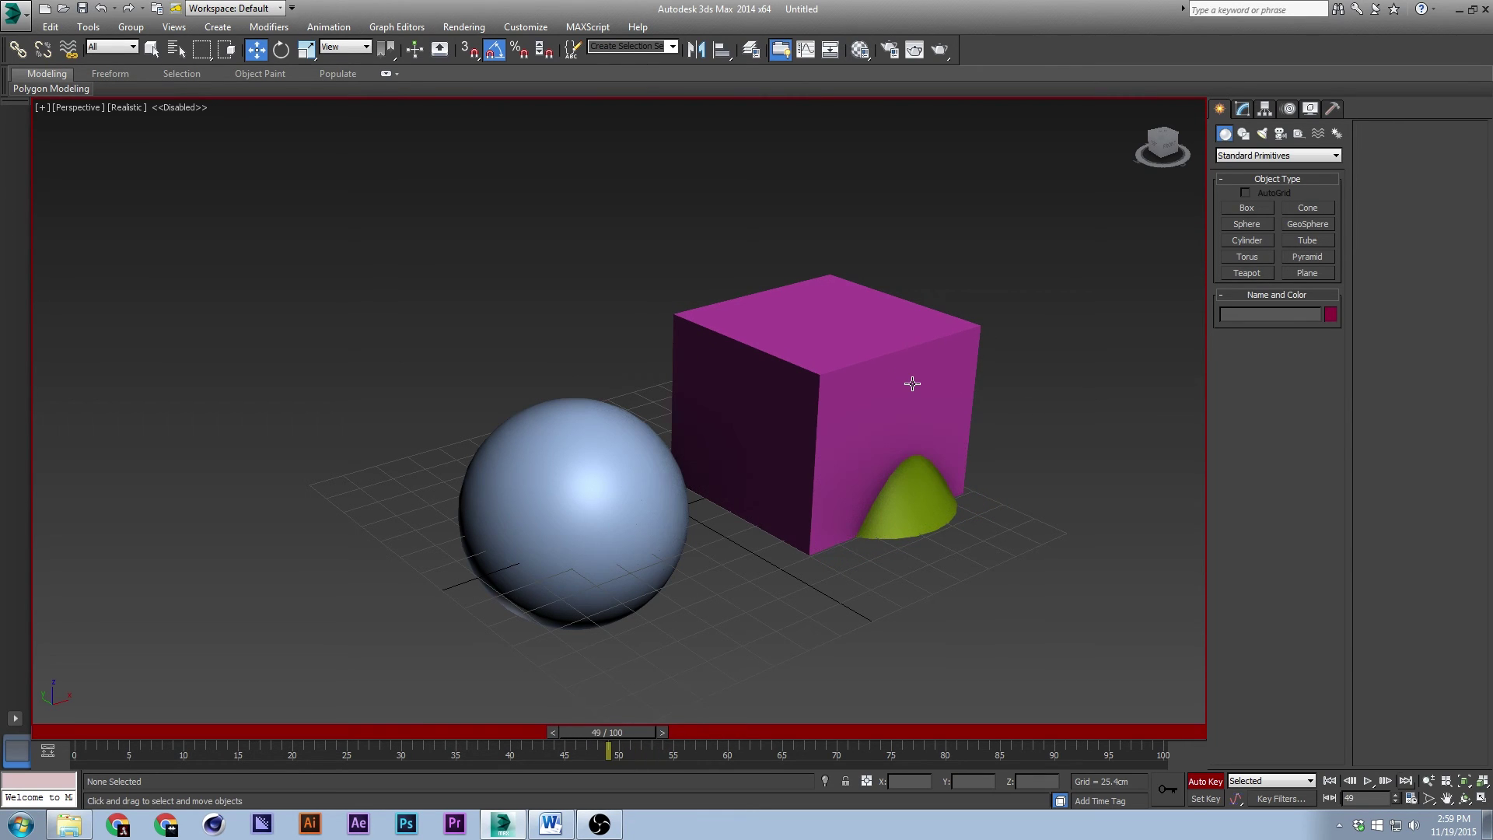
key(period)
key(period)
key(period)
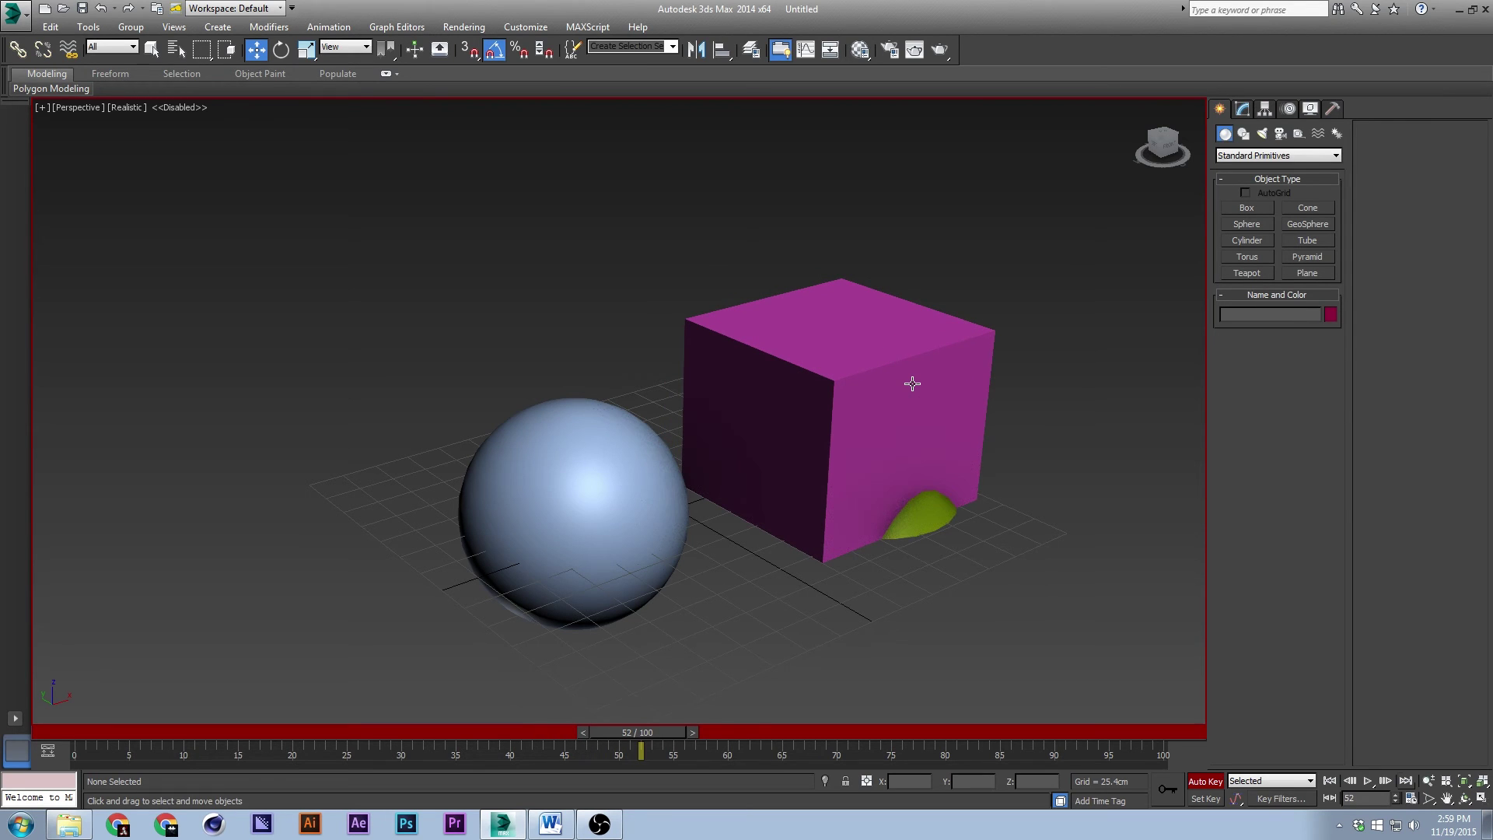
key(period)
key(period)
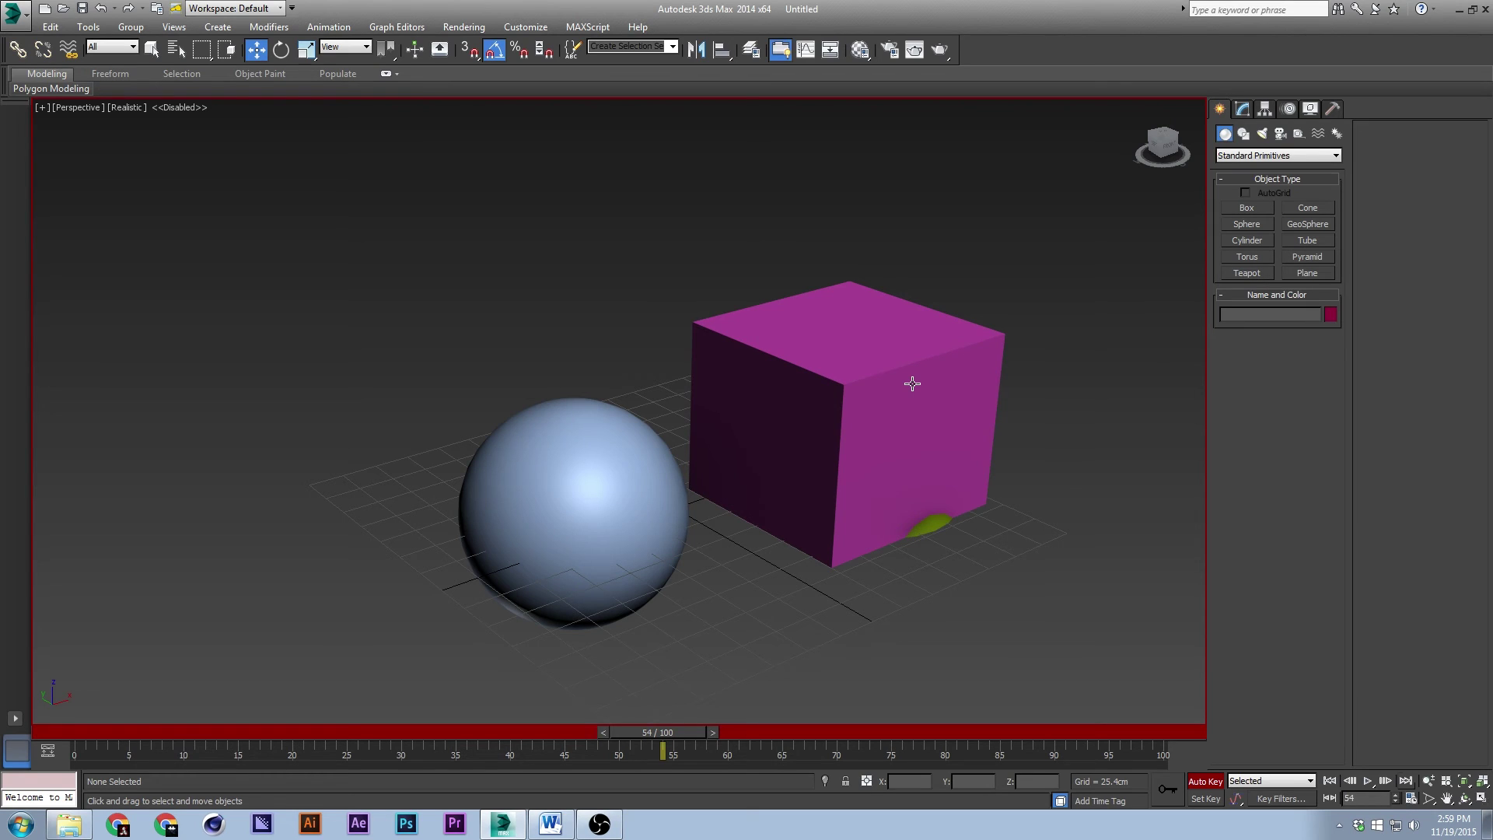
key(period)
key(period)
key(period)
key(period)
key(period)
key(comma)
key(comma)
key(comma)
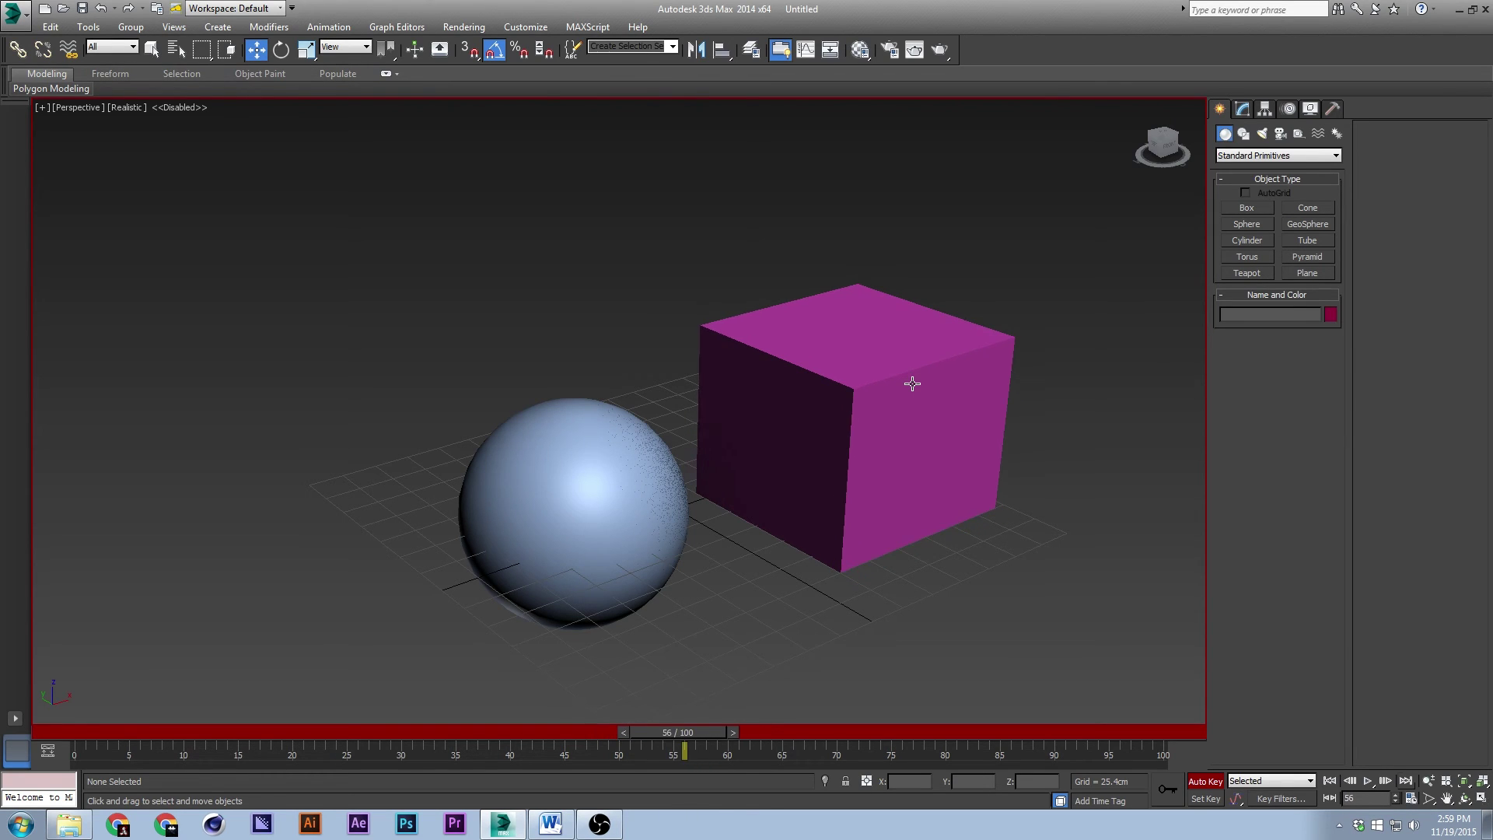
key(period)
key(period)
key(period)
key(period)
key(period)
key(period)
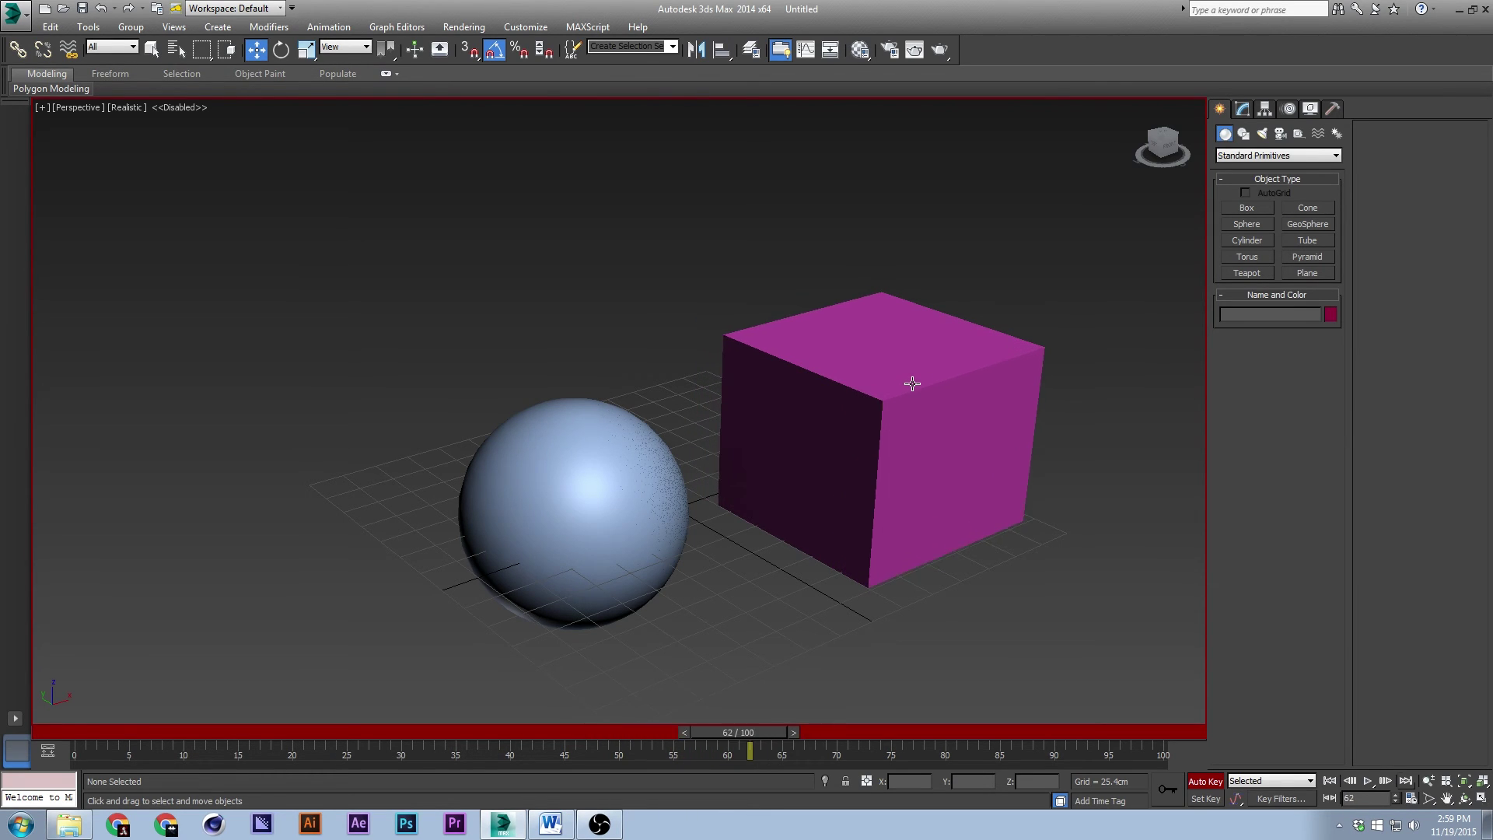
key(comma)
key(comma)
key(comma)
key(comma)
key(comma)
key(comma)
key(comma)
key(comma)
key(comma)
key(comma)
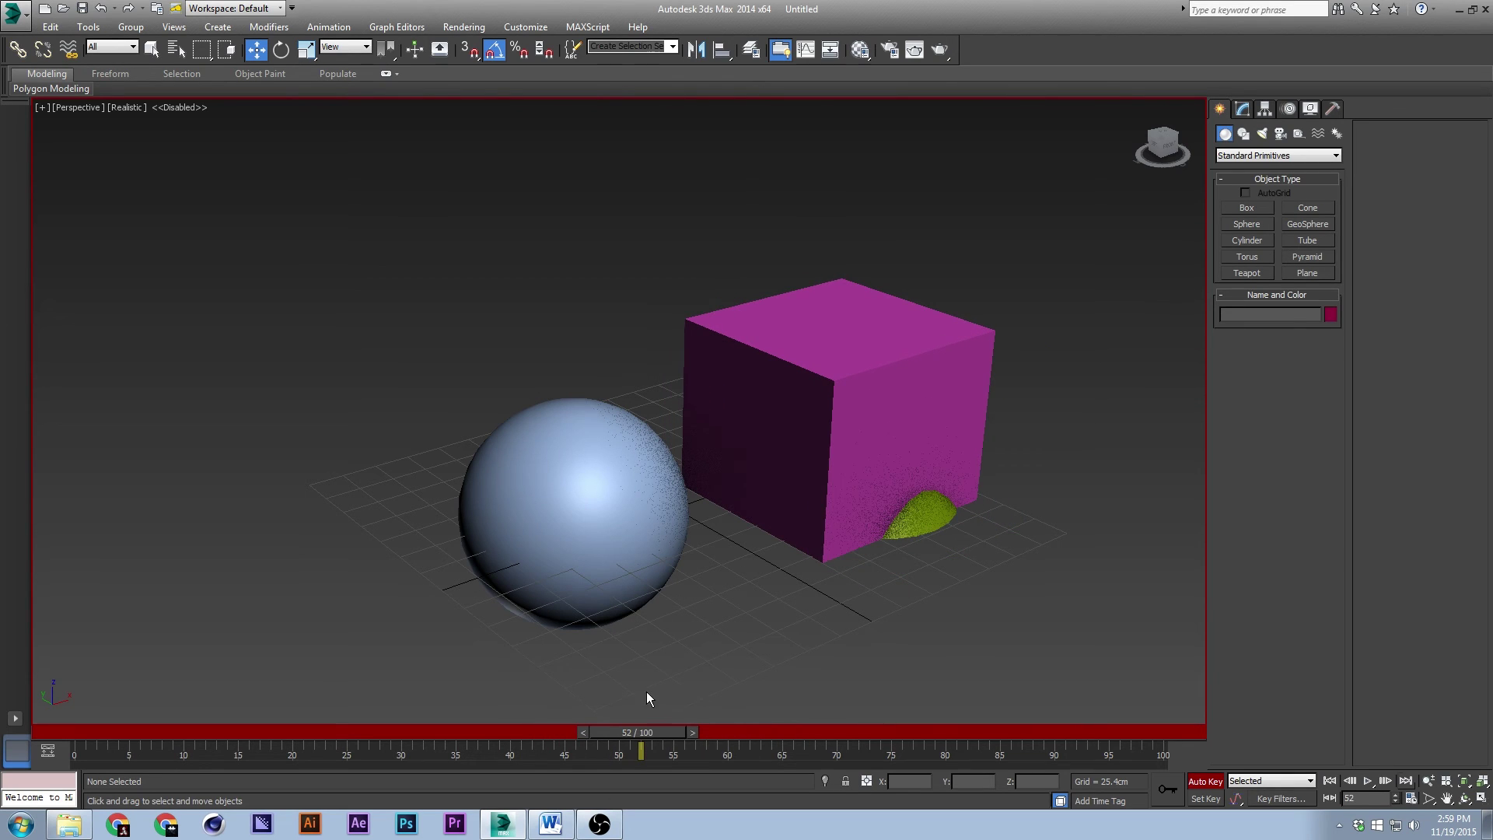
Step: Return the animation to frame 0 and select the purple box
drag(650, 733, 153, 745)
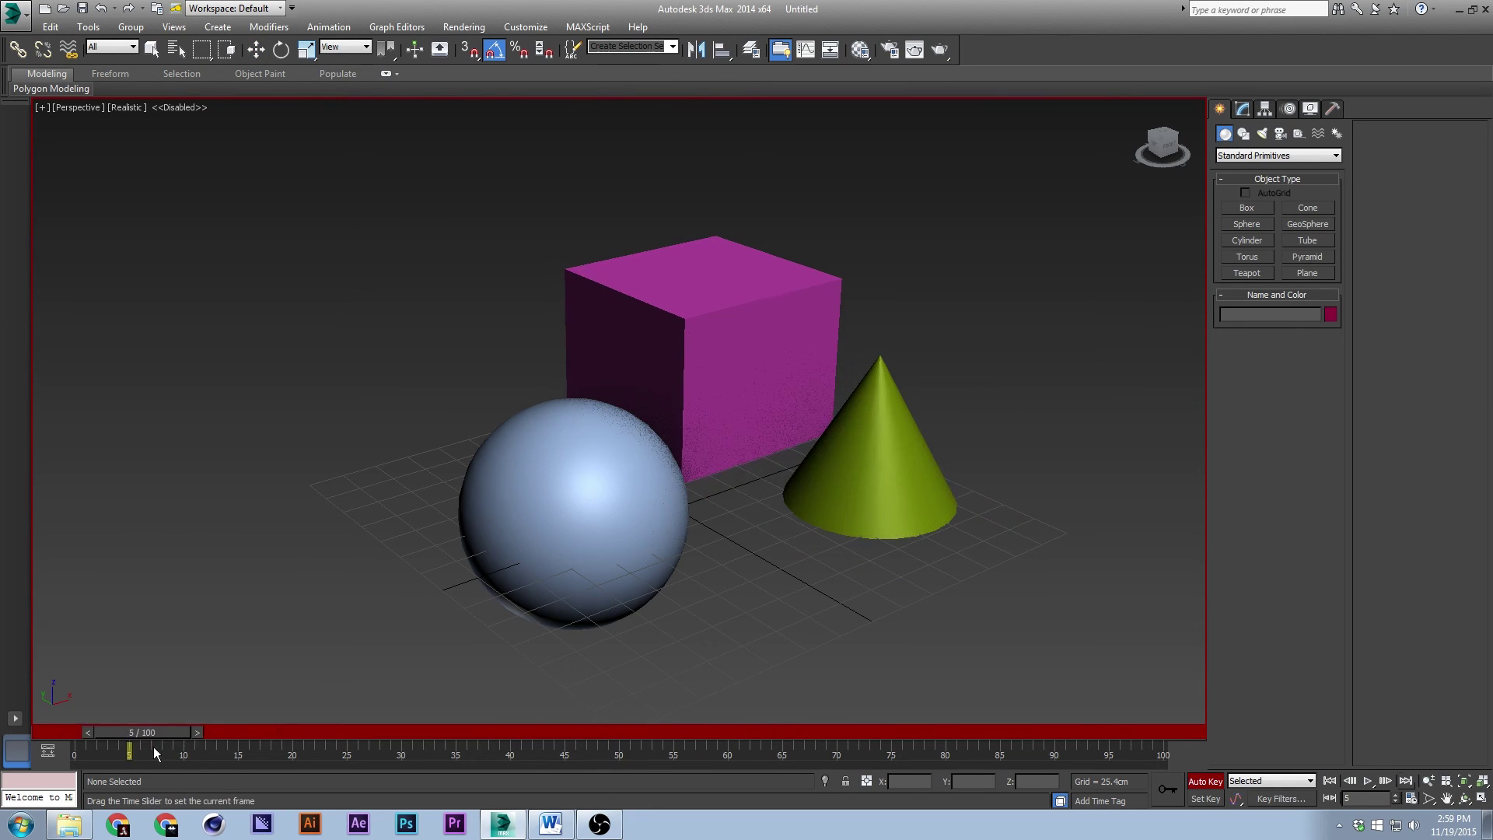
click(693, 302)
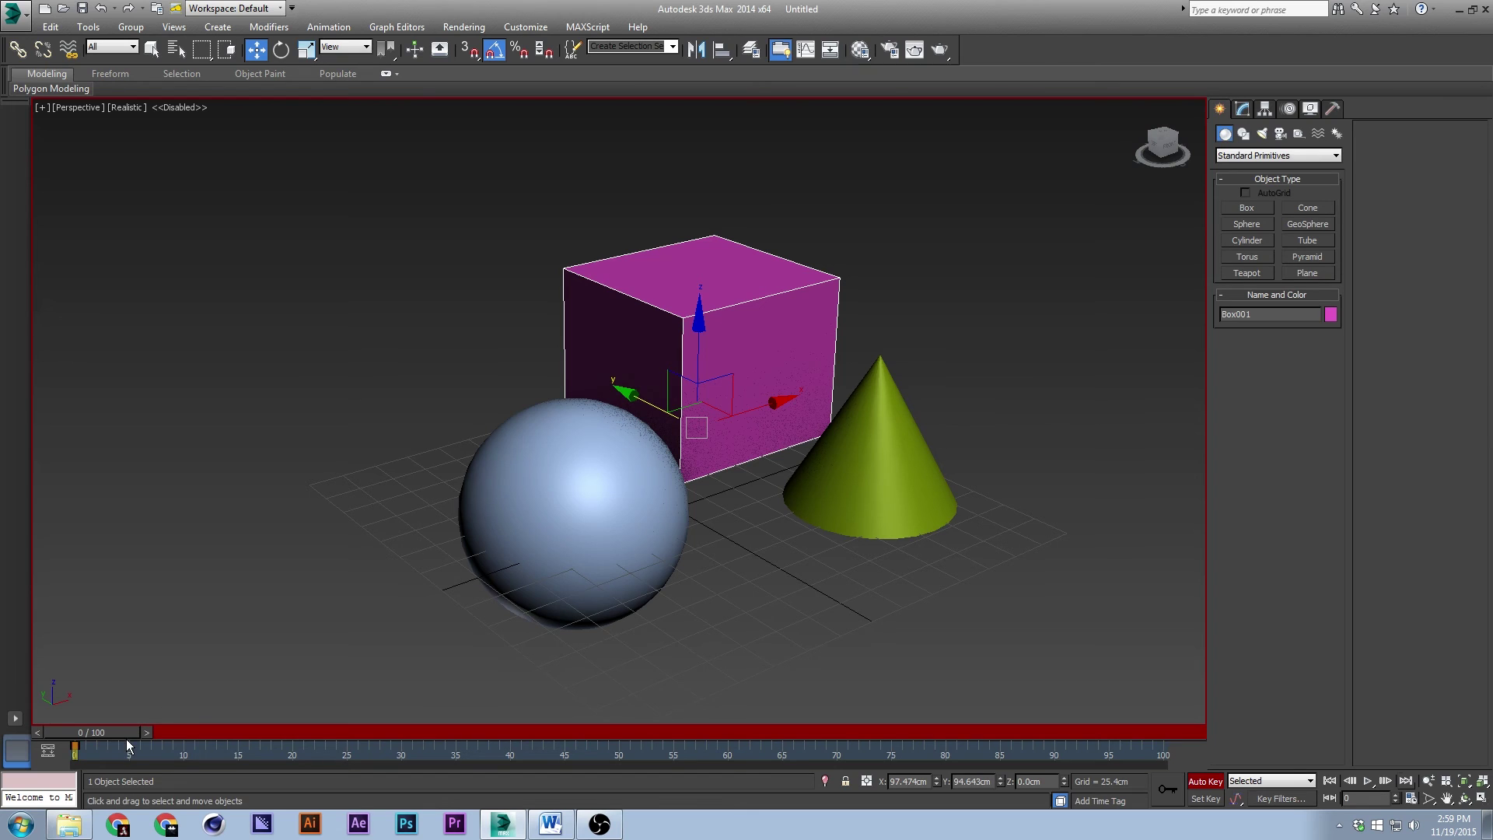
Step: Deselect the purple box and turn off Auto Key mode
click(958, 296)
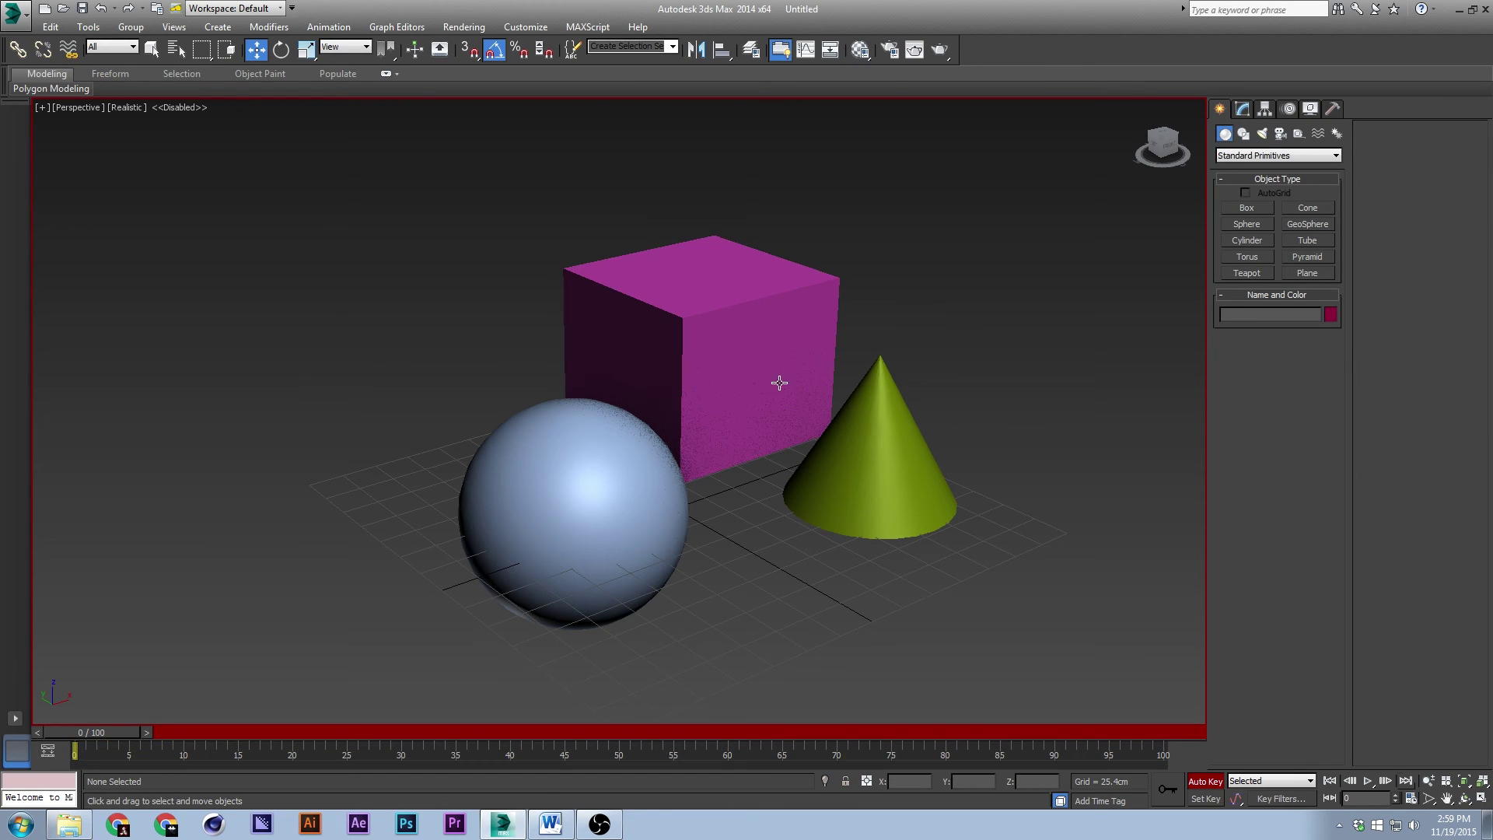
middle_drag(758, 387, 755, 384)
key(n)
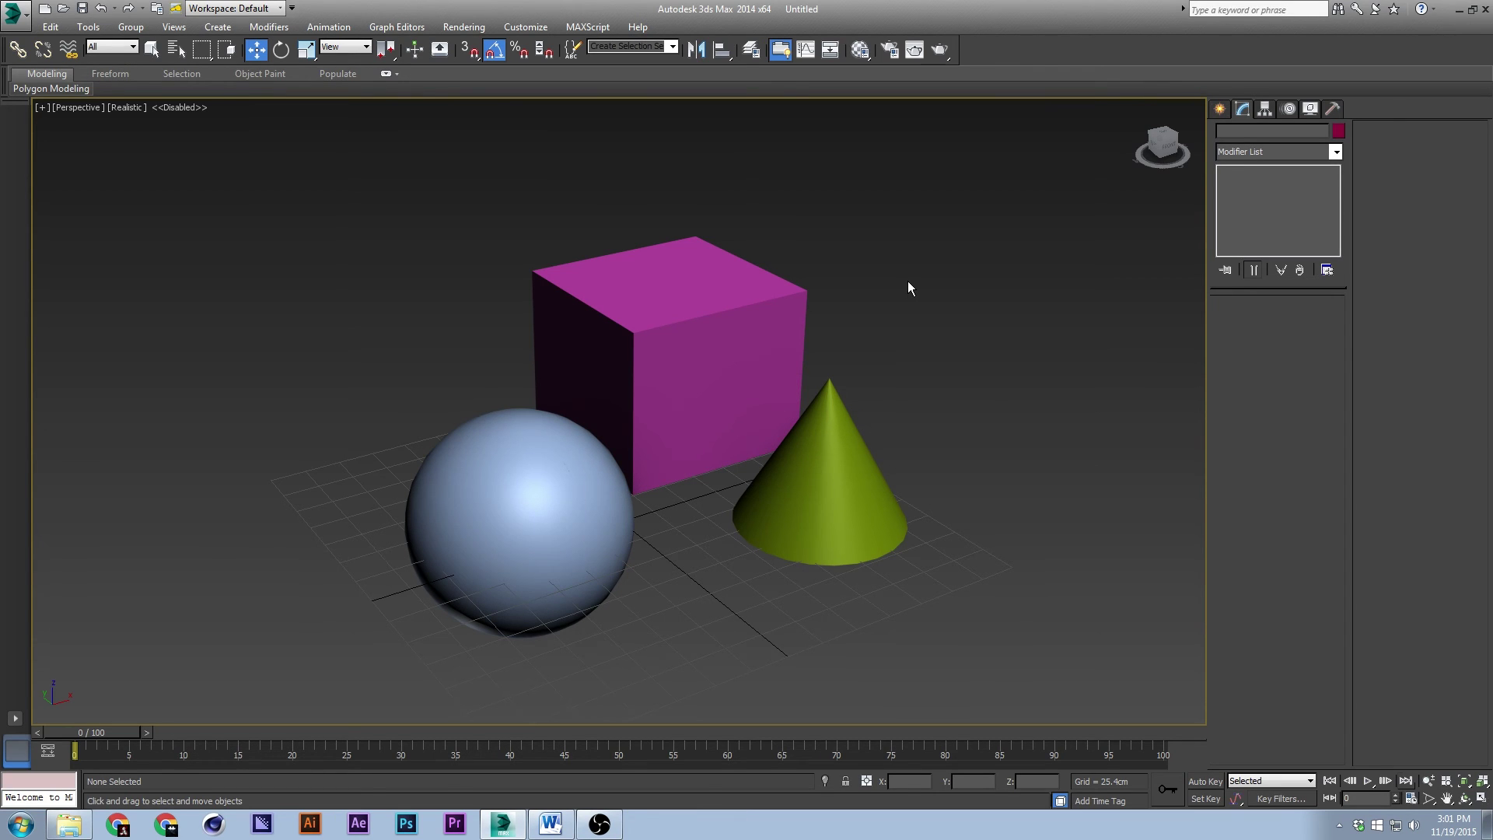
Step: Assign the first Material Editor sample to the box and set its diffuse color to bright green (RGB 0, 255, 30)
key(m)
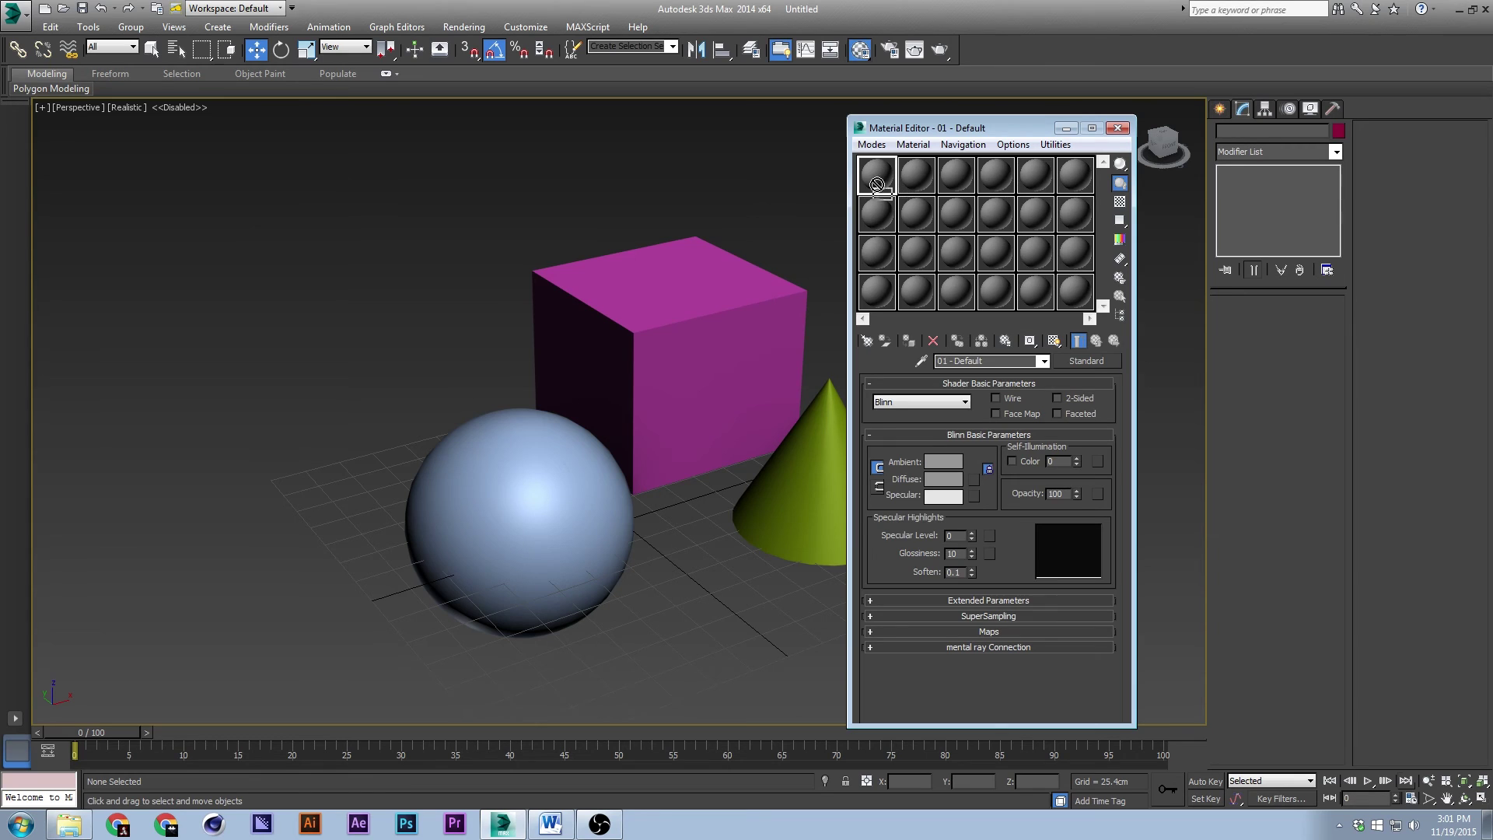
drag(877, 184, 667, 350)
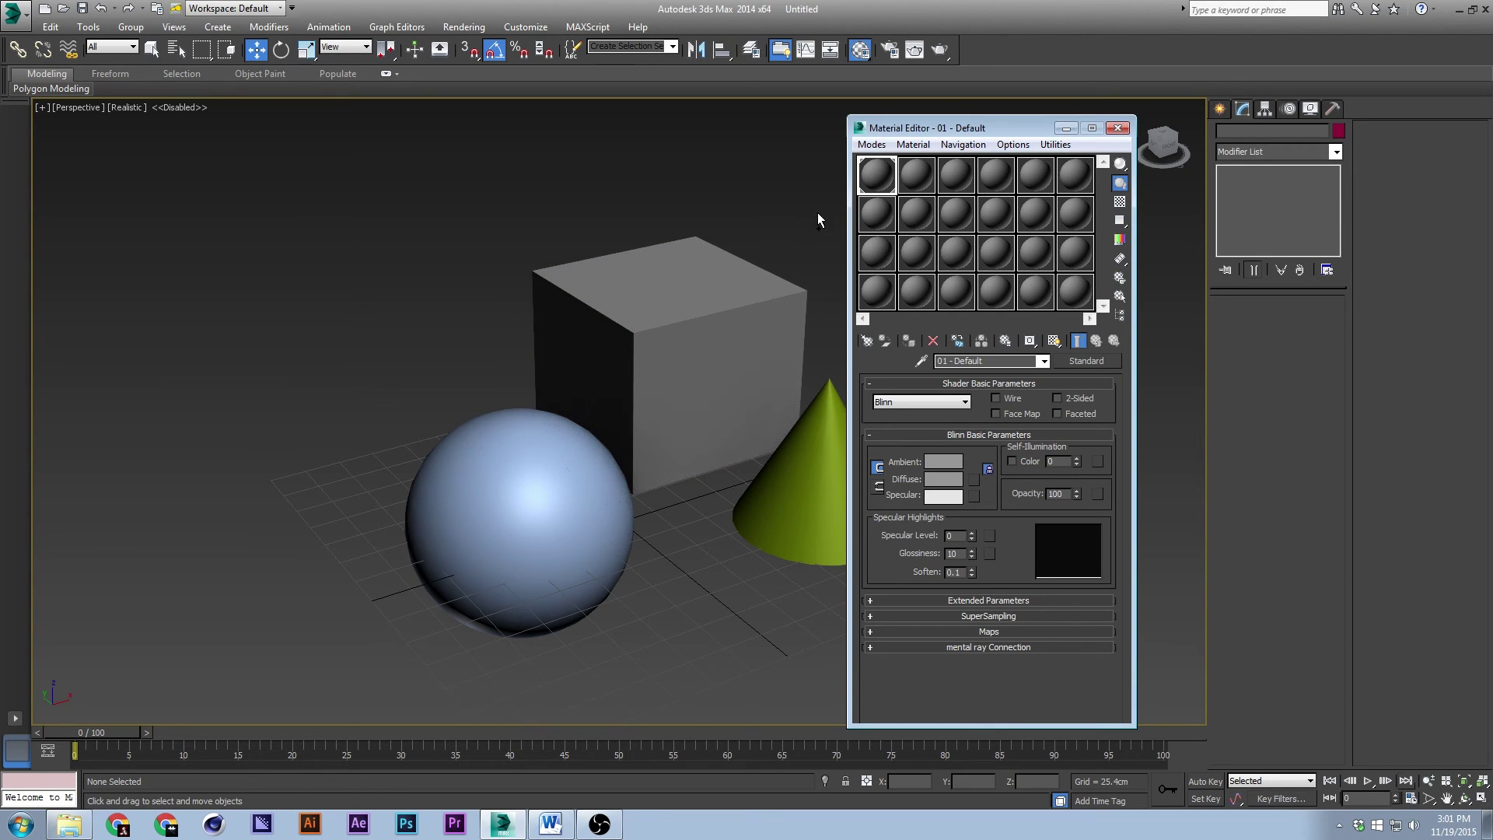
click(943, 480)
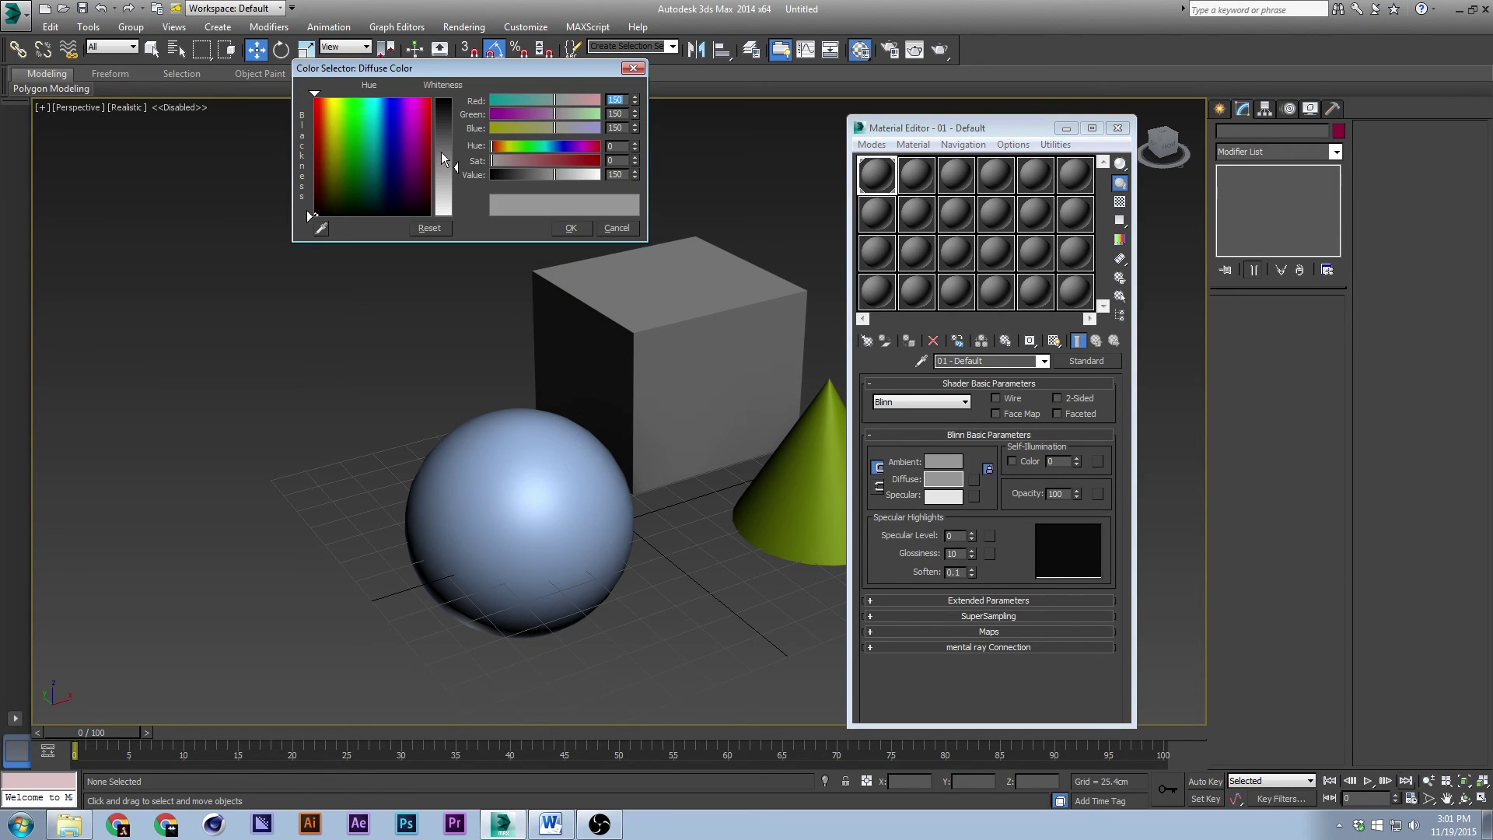
drag(371, 101, 359, 96)
drag(455, 124, 456, 99)
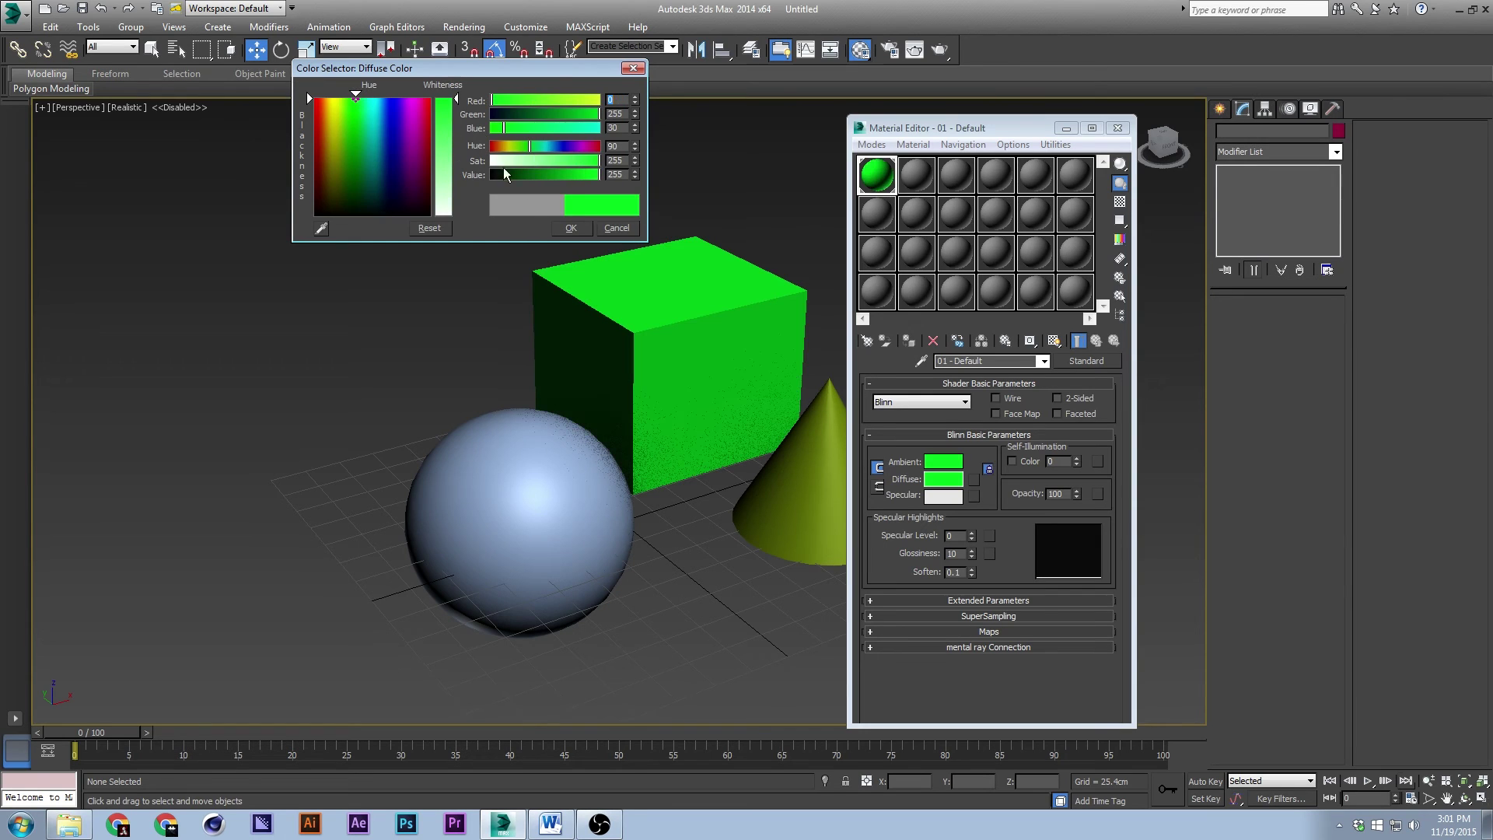
click(572, 230)
Step: Assign the second sample material to the cone and set its diffuse color to fully saturated red
click(812, 420)
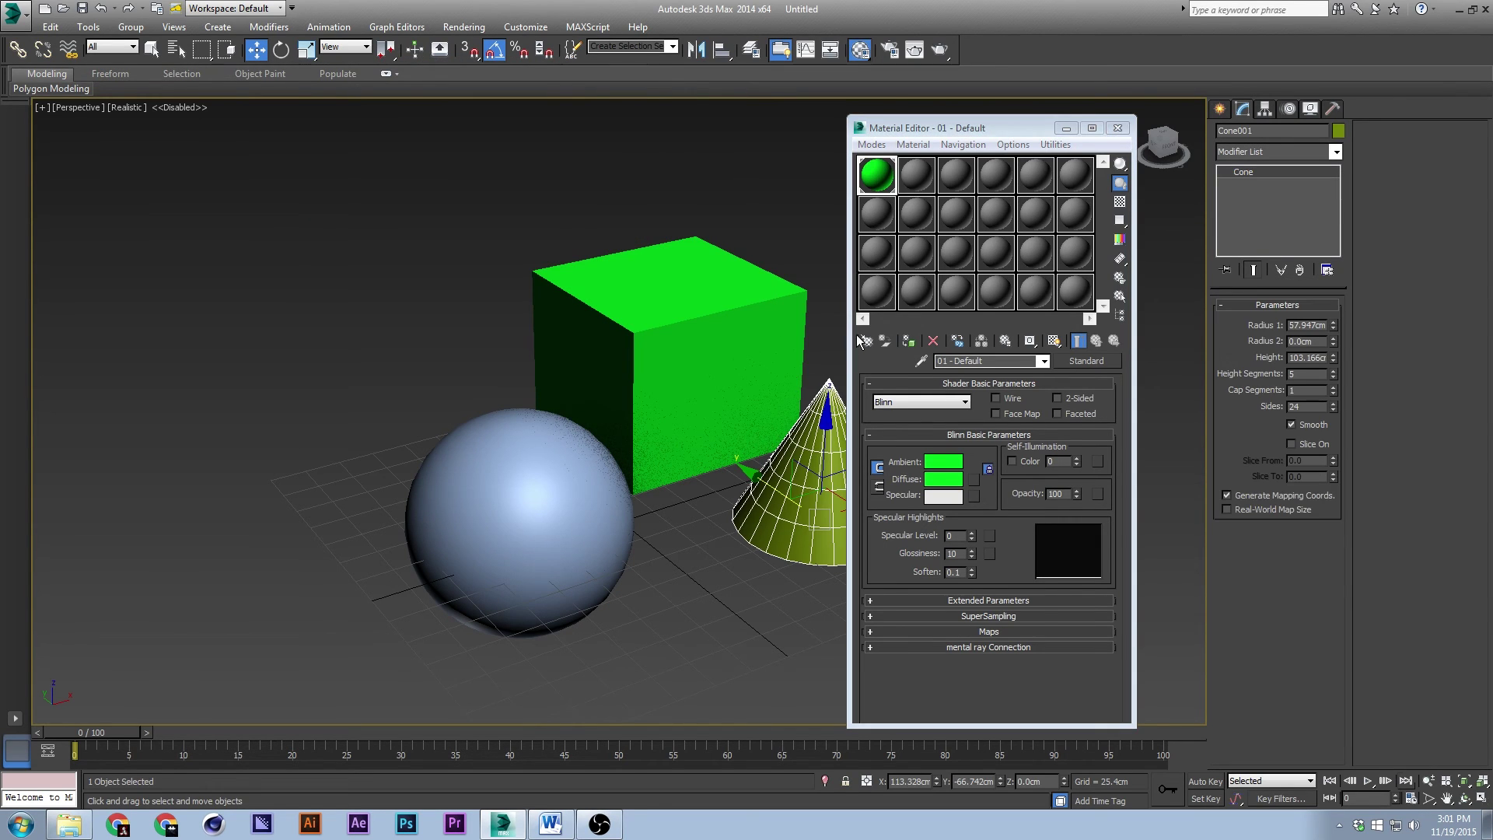
click(913, 181)
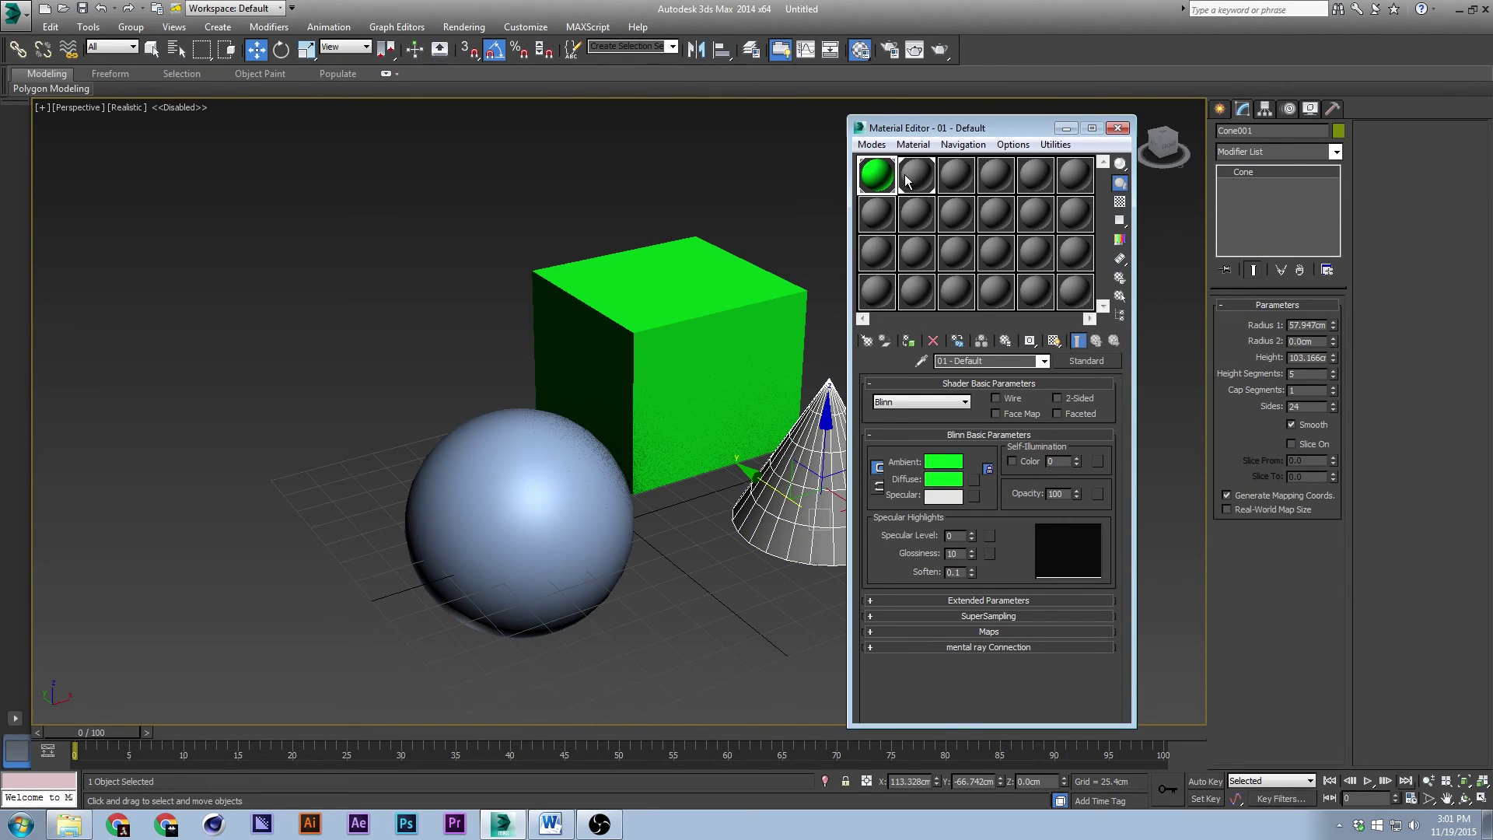
click(933, 478)
mouse_move(427, 160)
mouse_down()
mouse_move(350, 101)
mouse_move(313, 97)
mouse_up()
drag(444, 142, 445, 98)
click(570, 227)
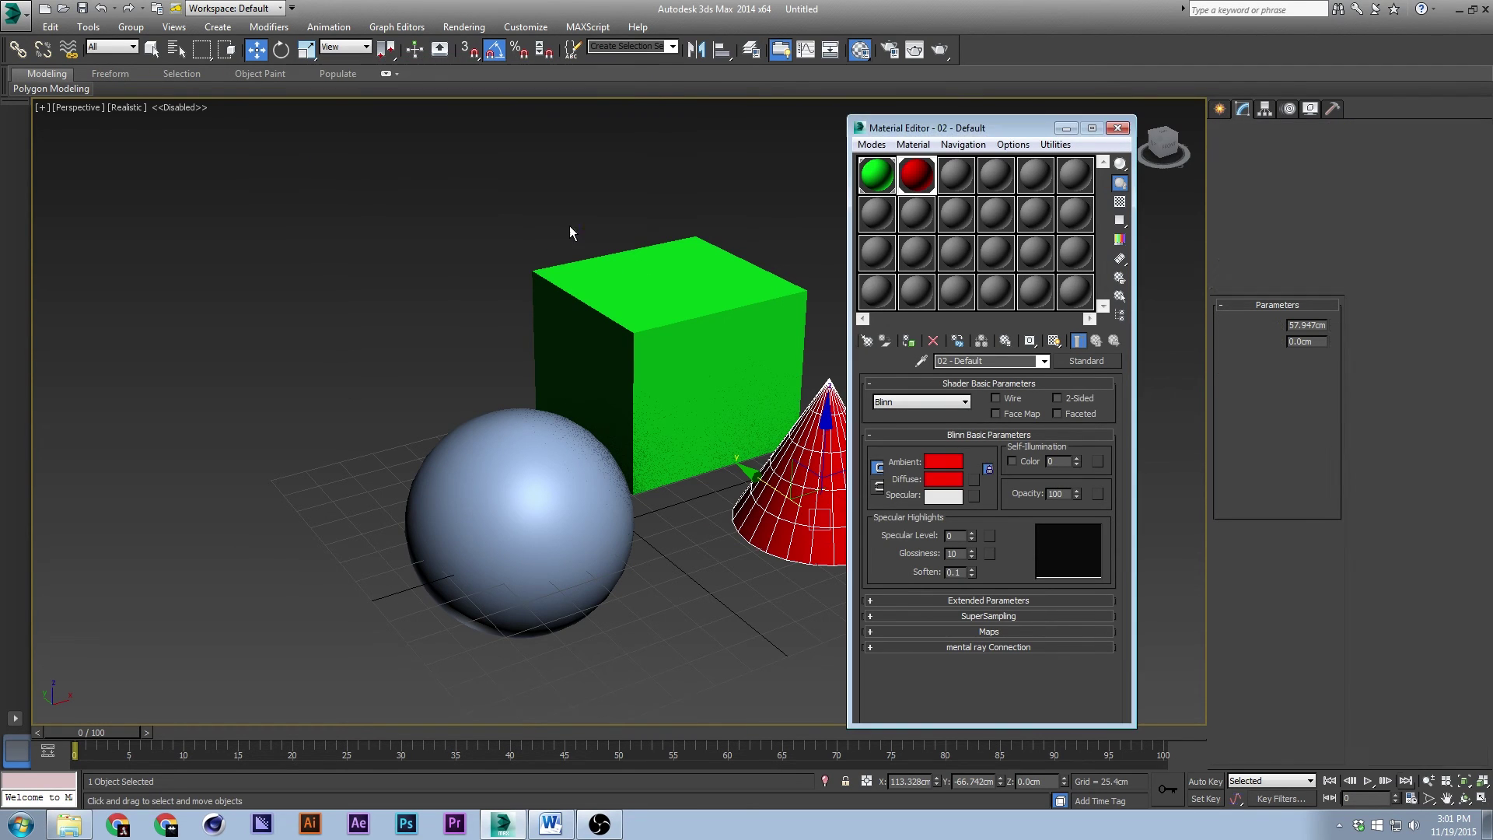
Step: Set the third sample material's diffuse color to saturated blue, assign it to the sphere, and close the Material Editor
click(517, 536)
click(962, 185)
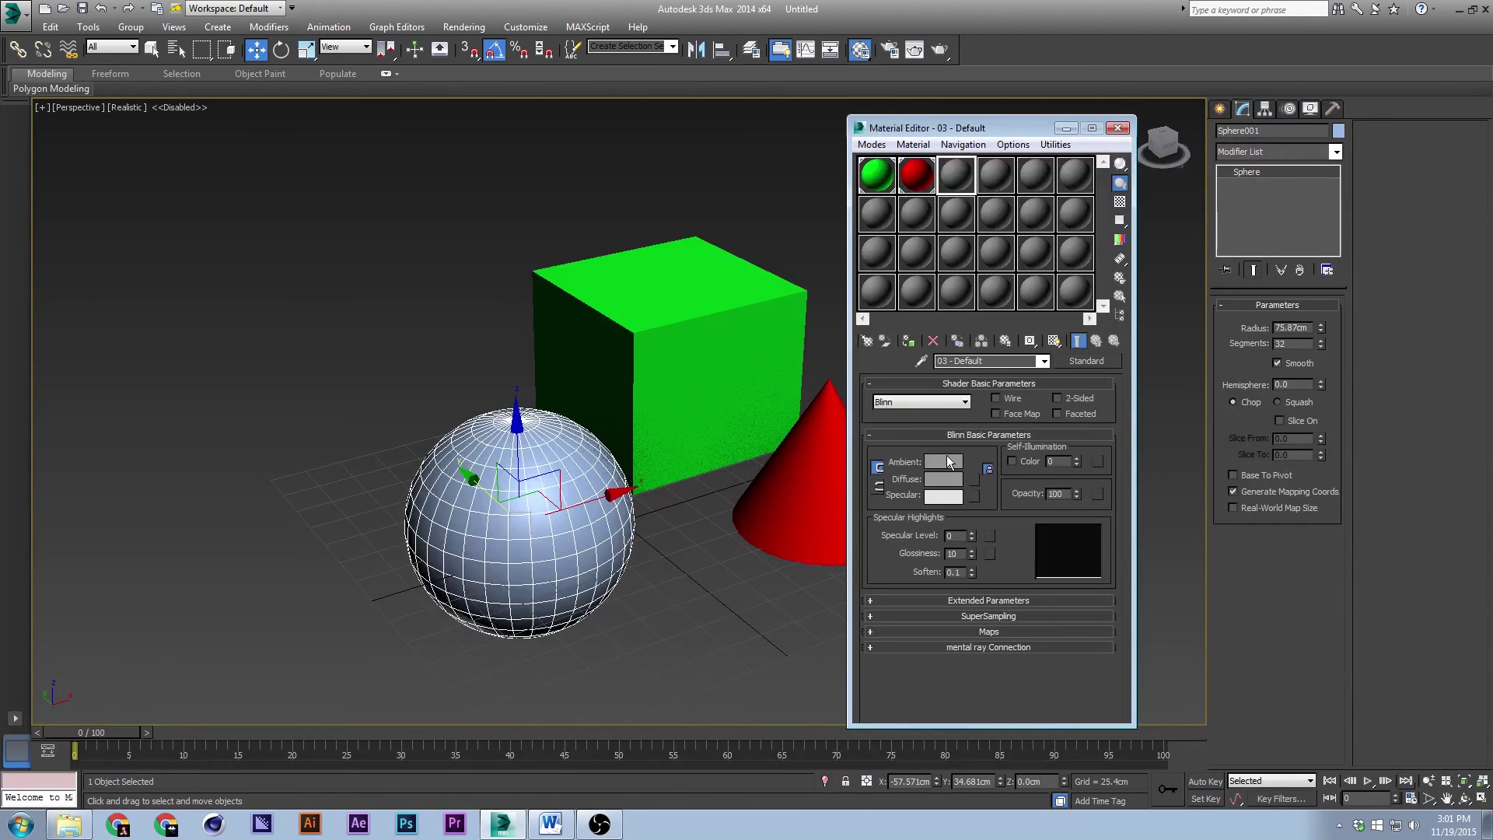
click(943, 478)
drag(427, 124, 392, 98)
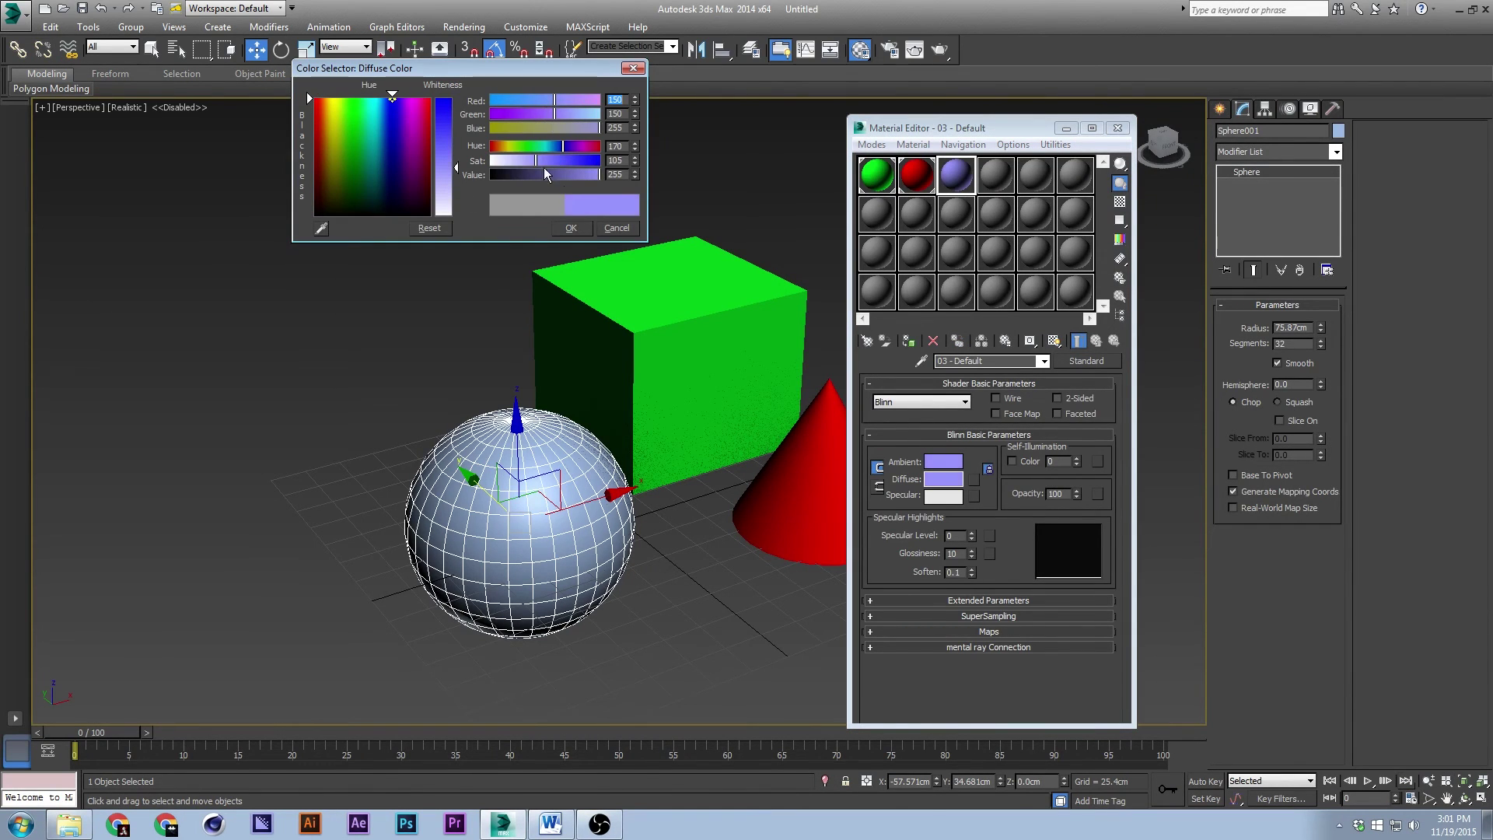
drag(445, 167, 445, 98)
click(579, 230)
drag(956, 175, 544, 490)
click(375, 162)
click(1116, 128)
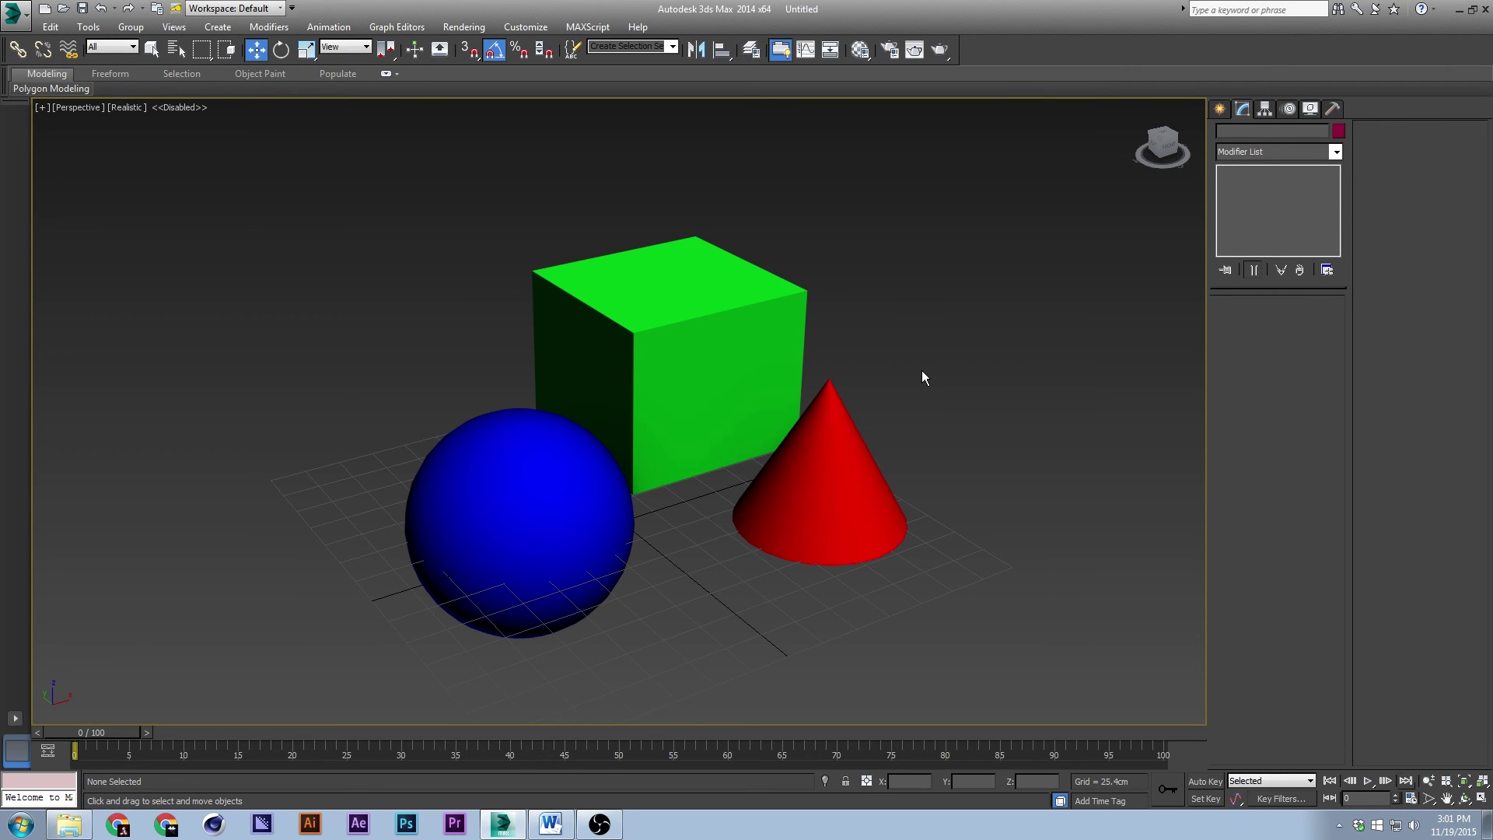
Step: Open Render Setup, move it clear of the objects, and review its Raytracer and Common settings
key(F10)
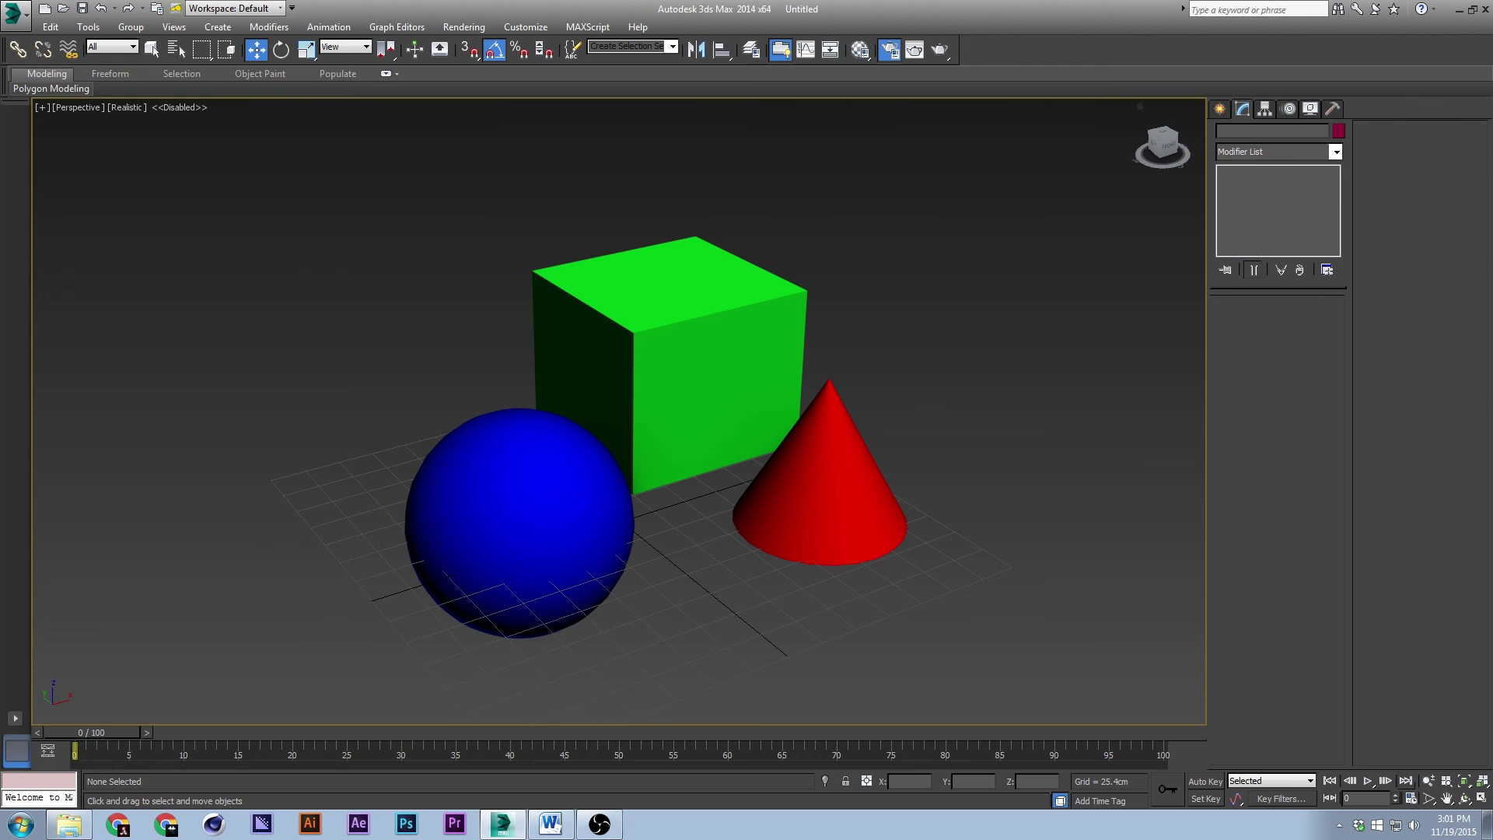
drag(1034, 152, 226, 156)
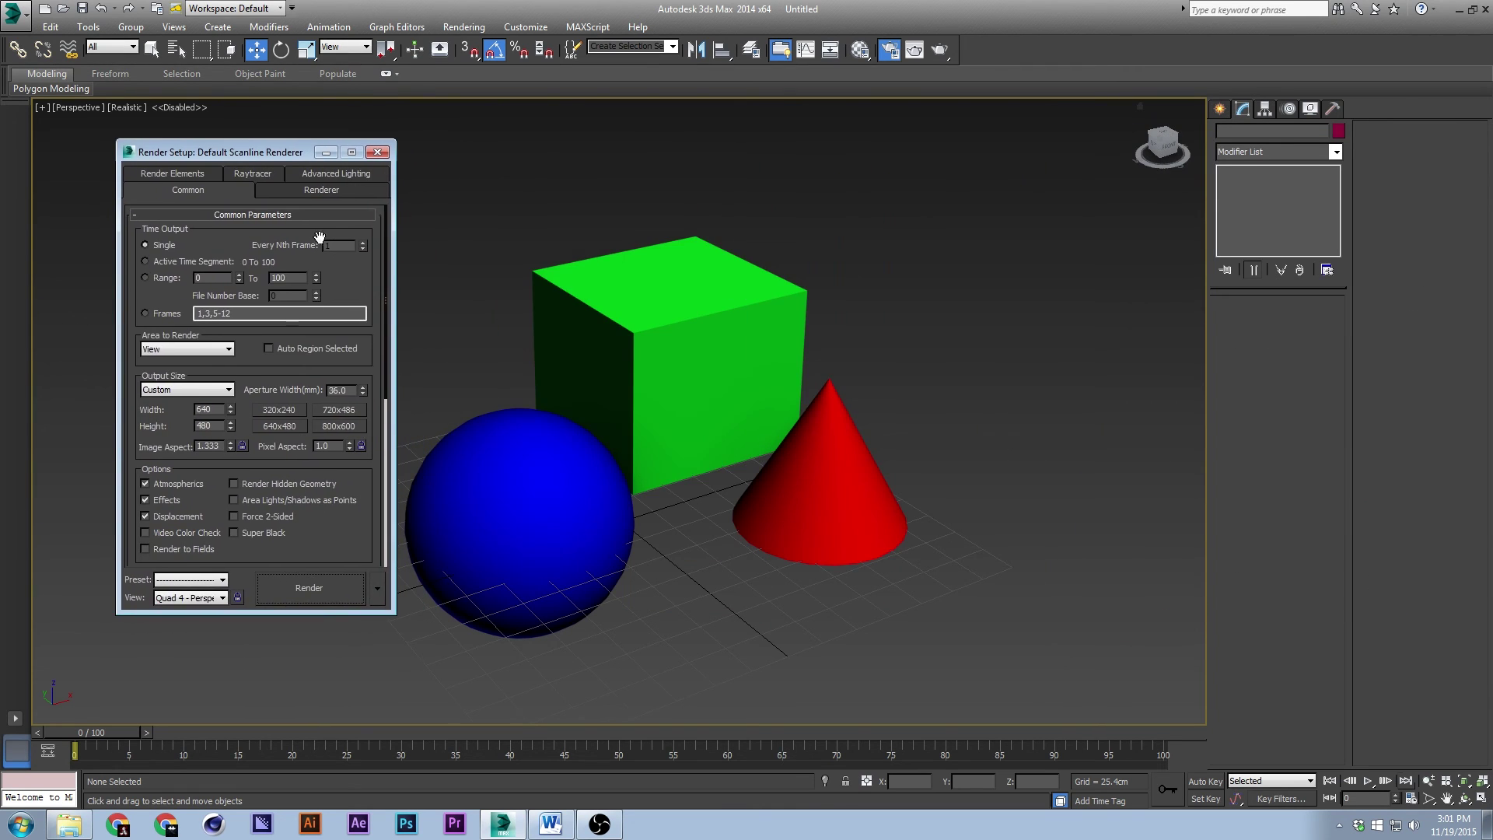
click(251, 174)
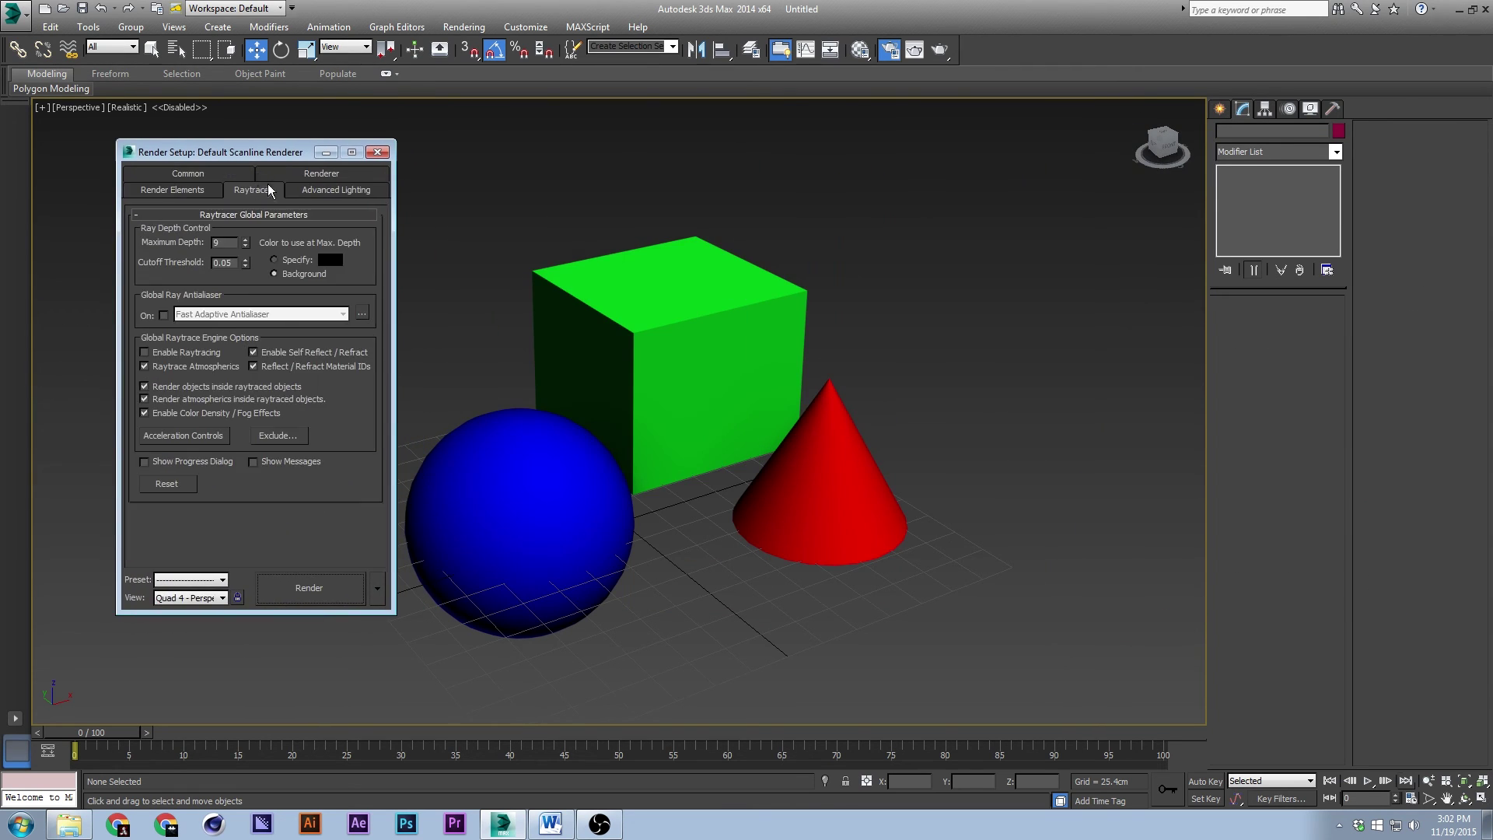
click(198, 192)
click(198, 174)
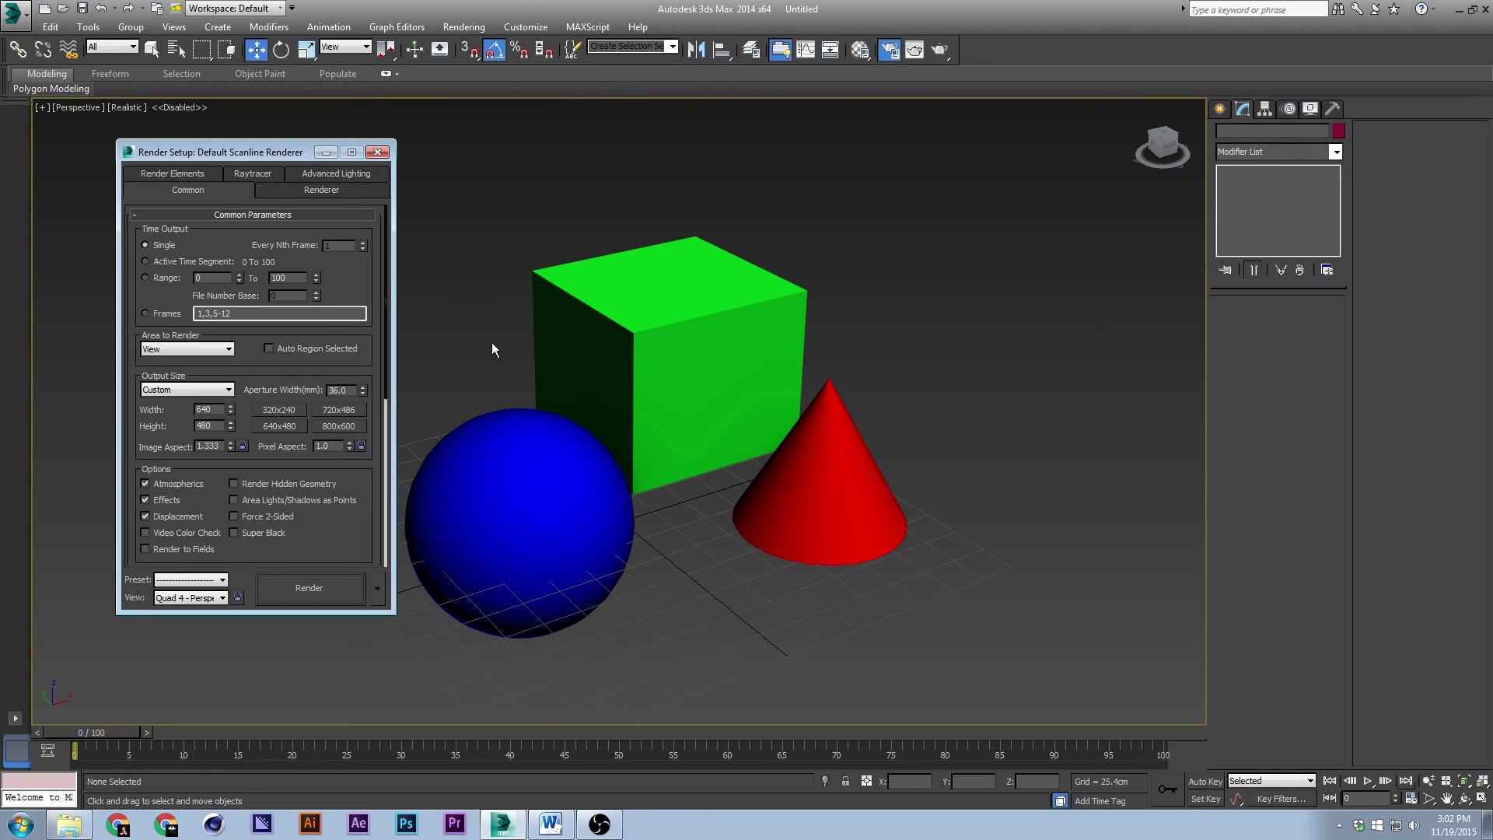
Step: Quick-render the Perspective view twice, closing the rendered frame window each time
key(shift+q)
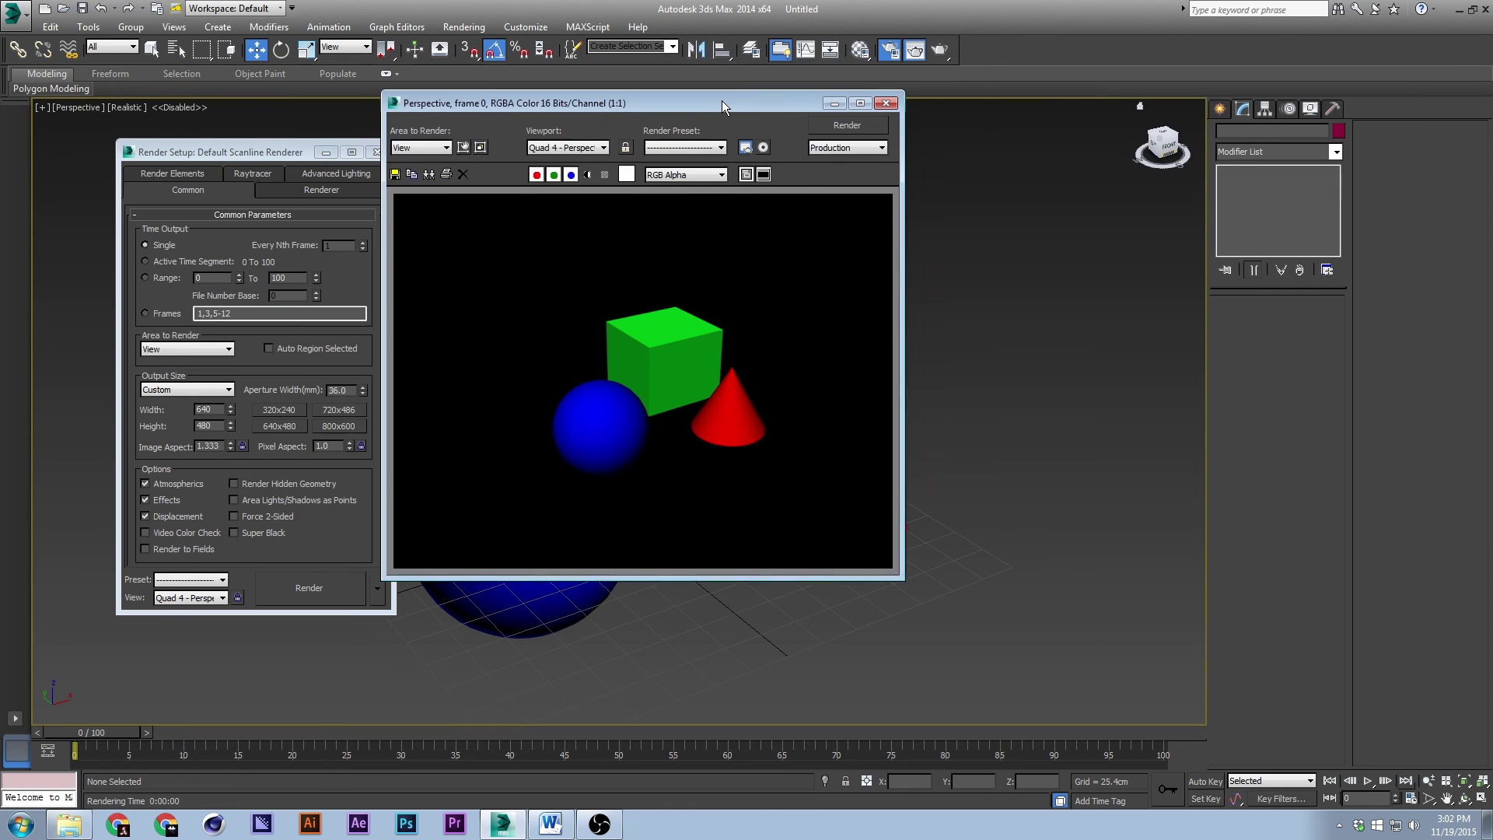
drag(722, 100, 726, 99)
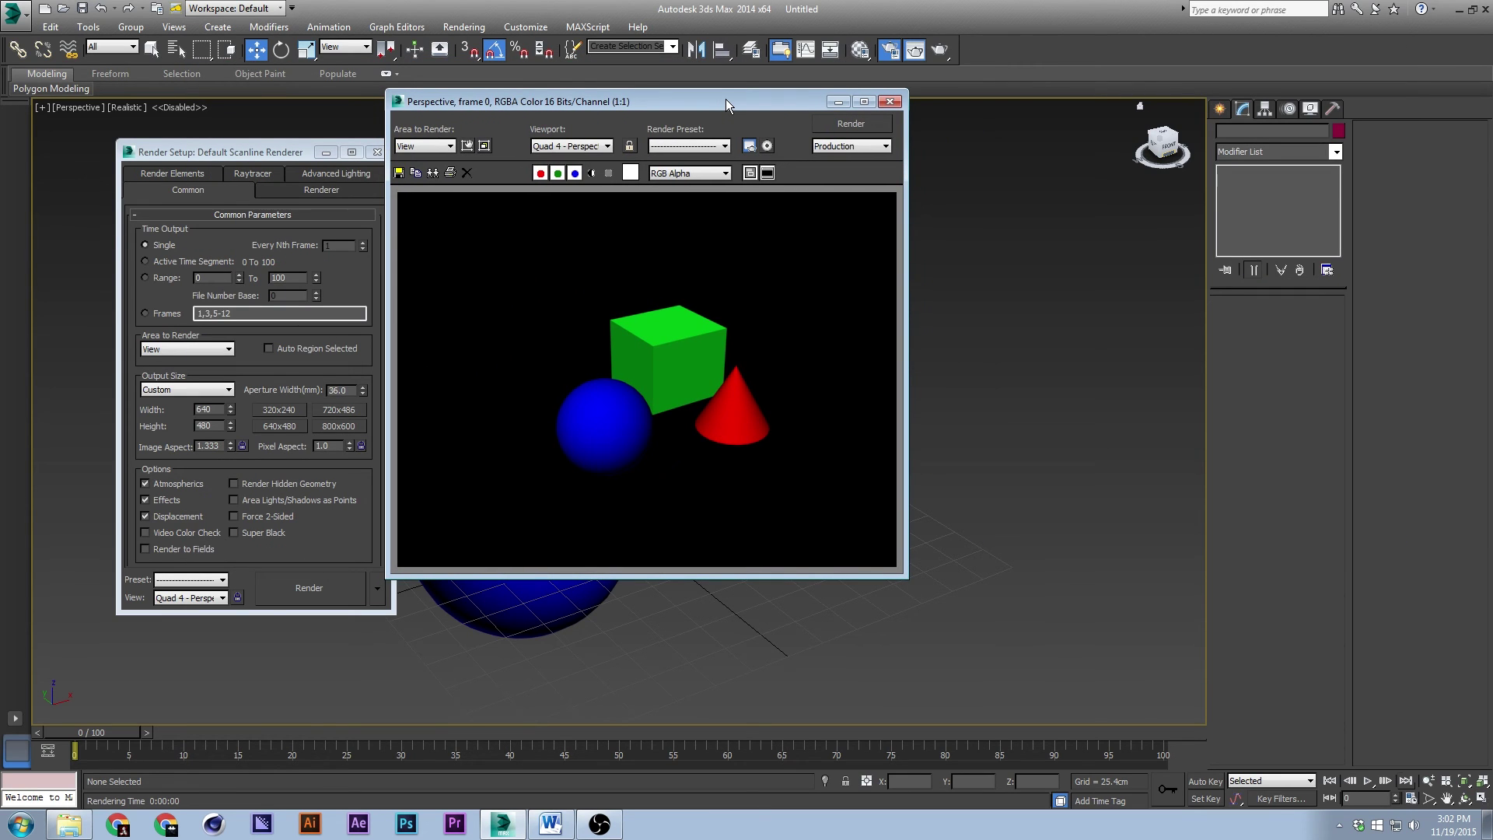
click(889, 101)
key(shift+q)
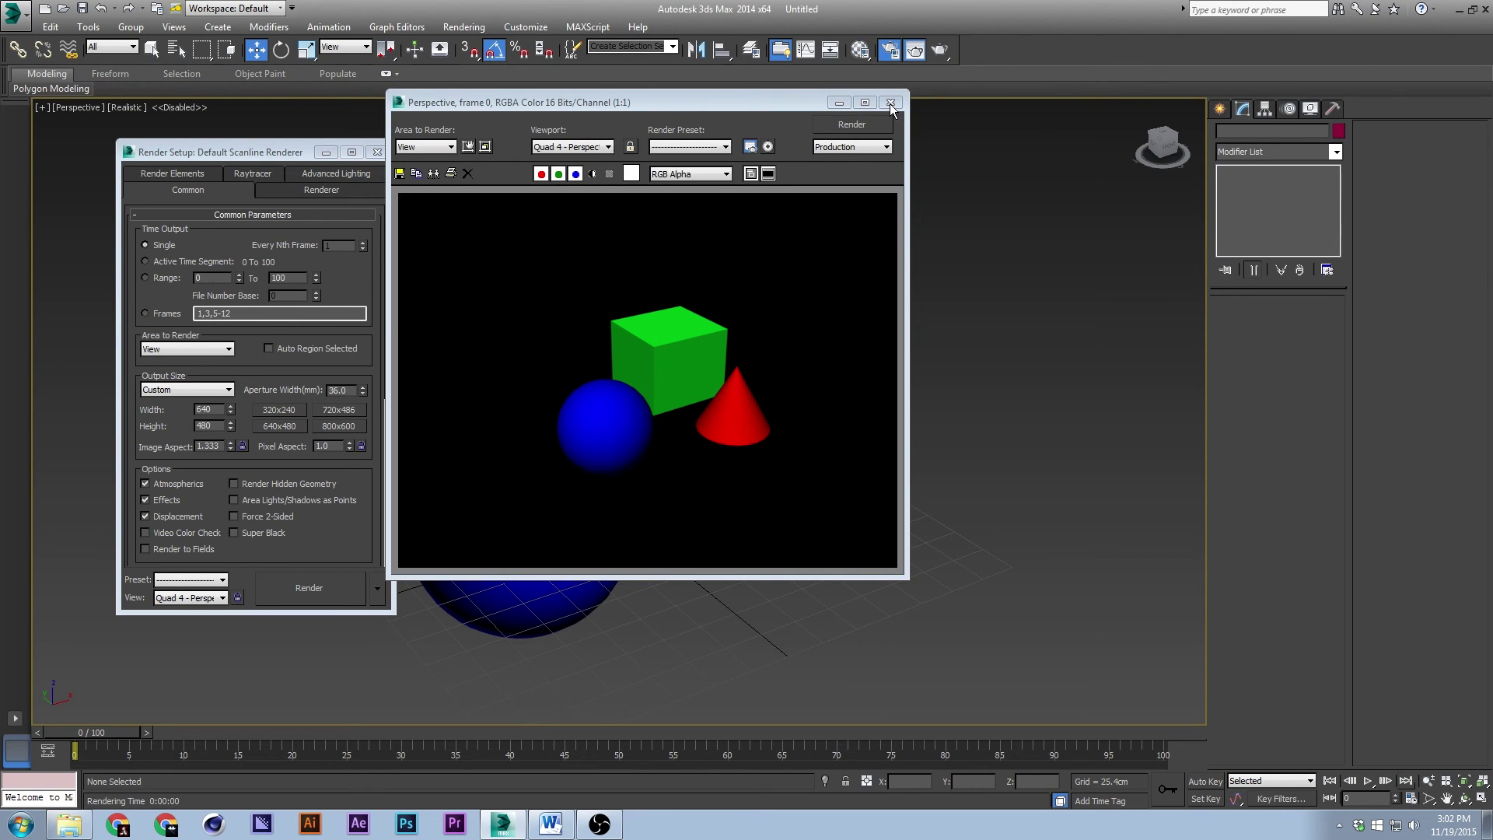
click(890, 103)
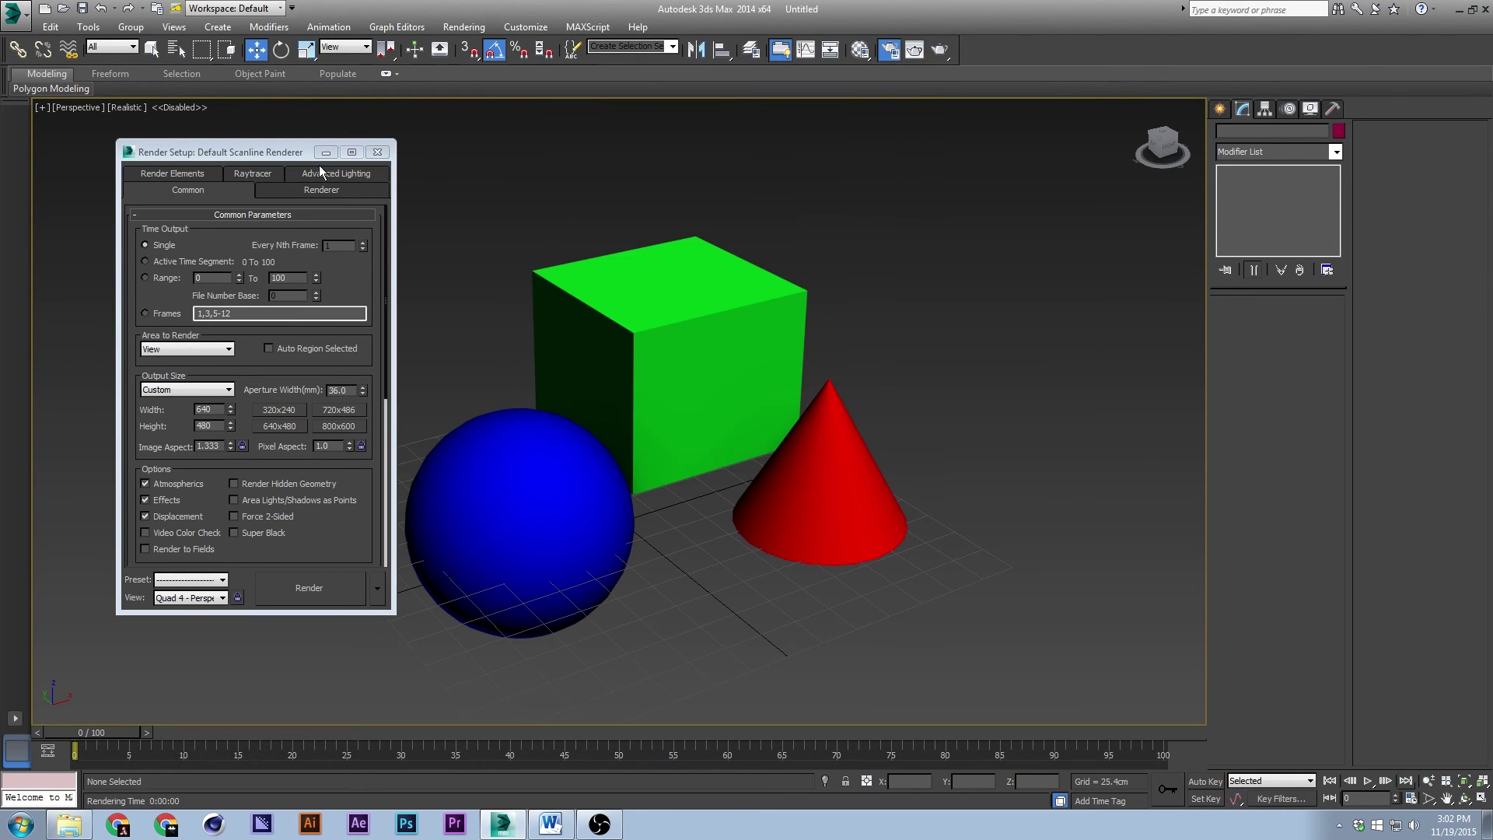
Step: Restore the four-viewport layout, close Render Setup, and activate the Left viewport
click(1478, 801)
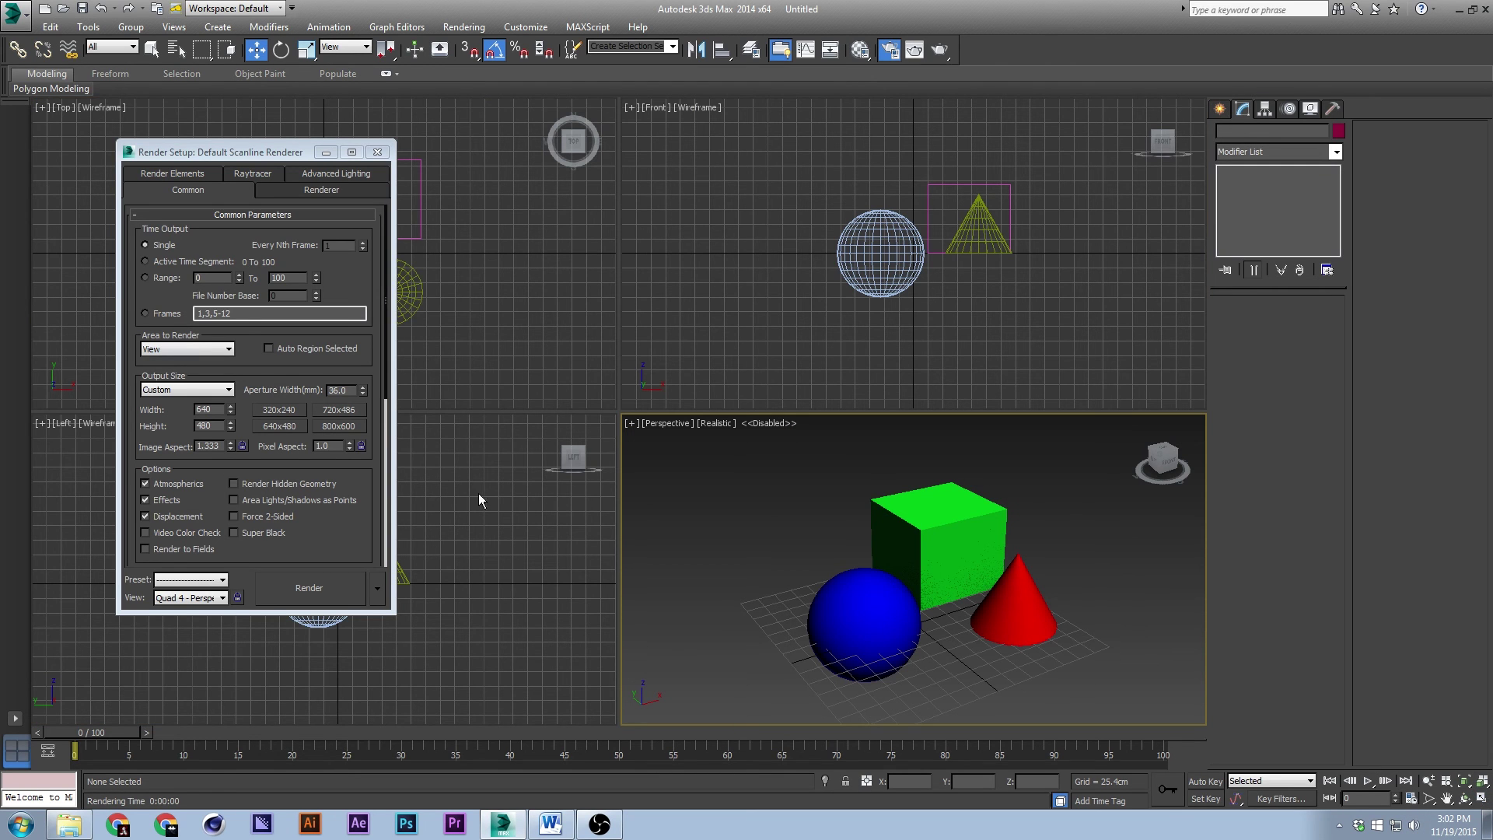
click(378, 151)
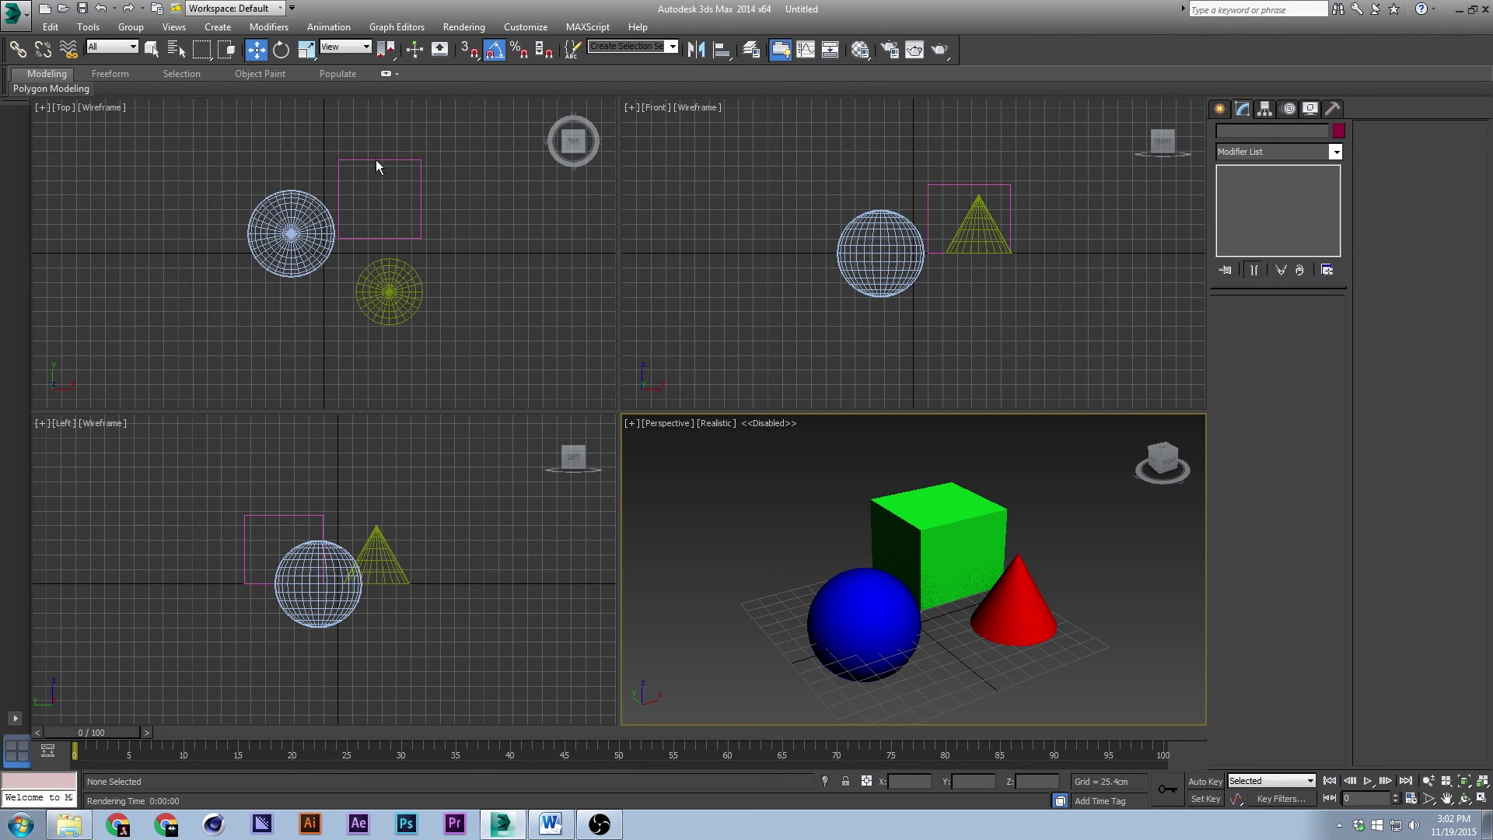
click(426, 490)
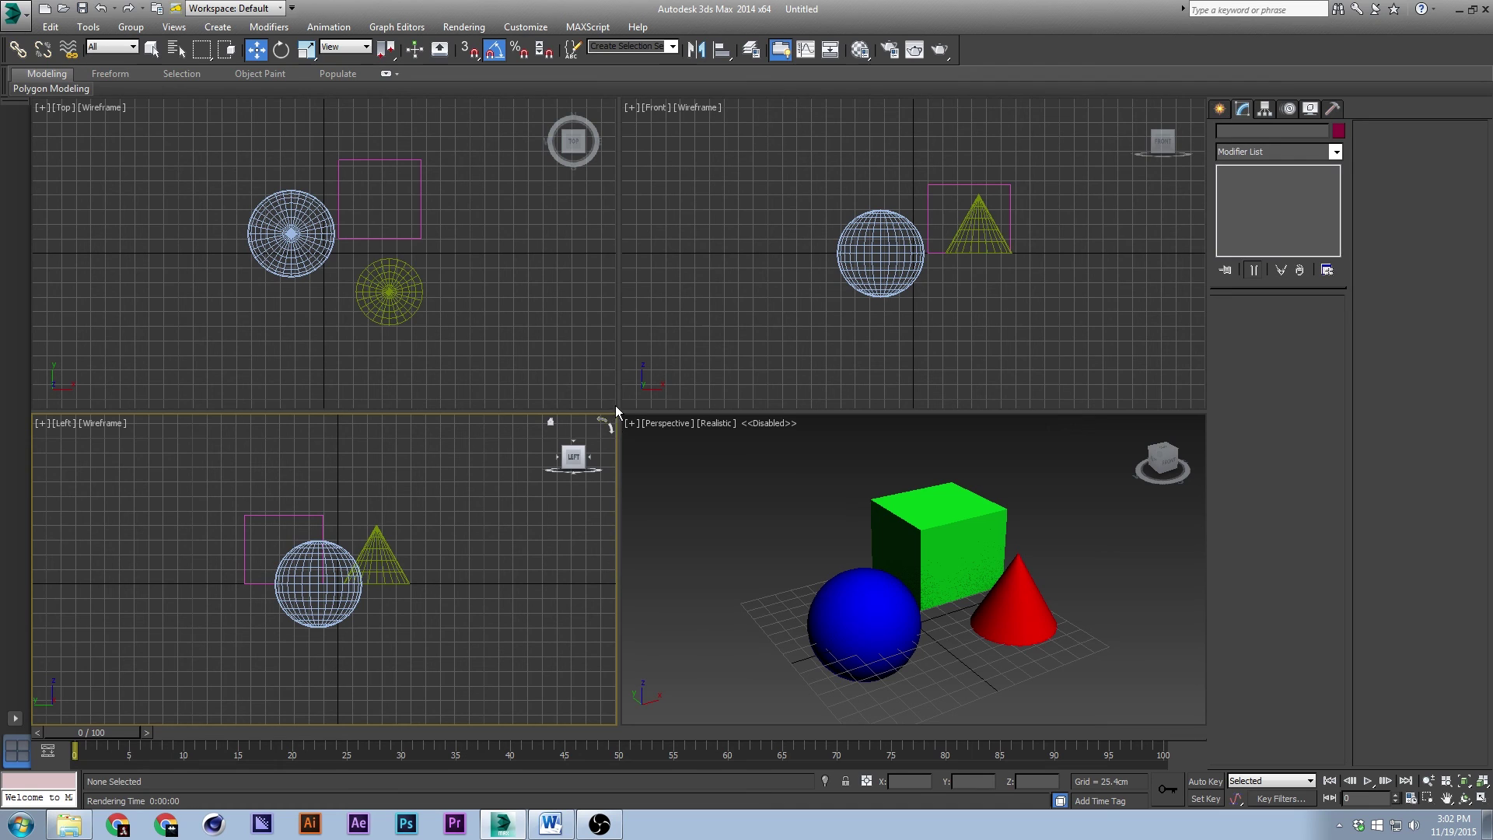
Step: Enlarge the Left viewport by moving the viewport dividers, and change it to a shaded Perspective view
drag(737, 202, 738, 200)
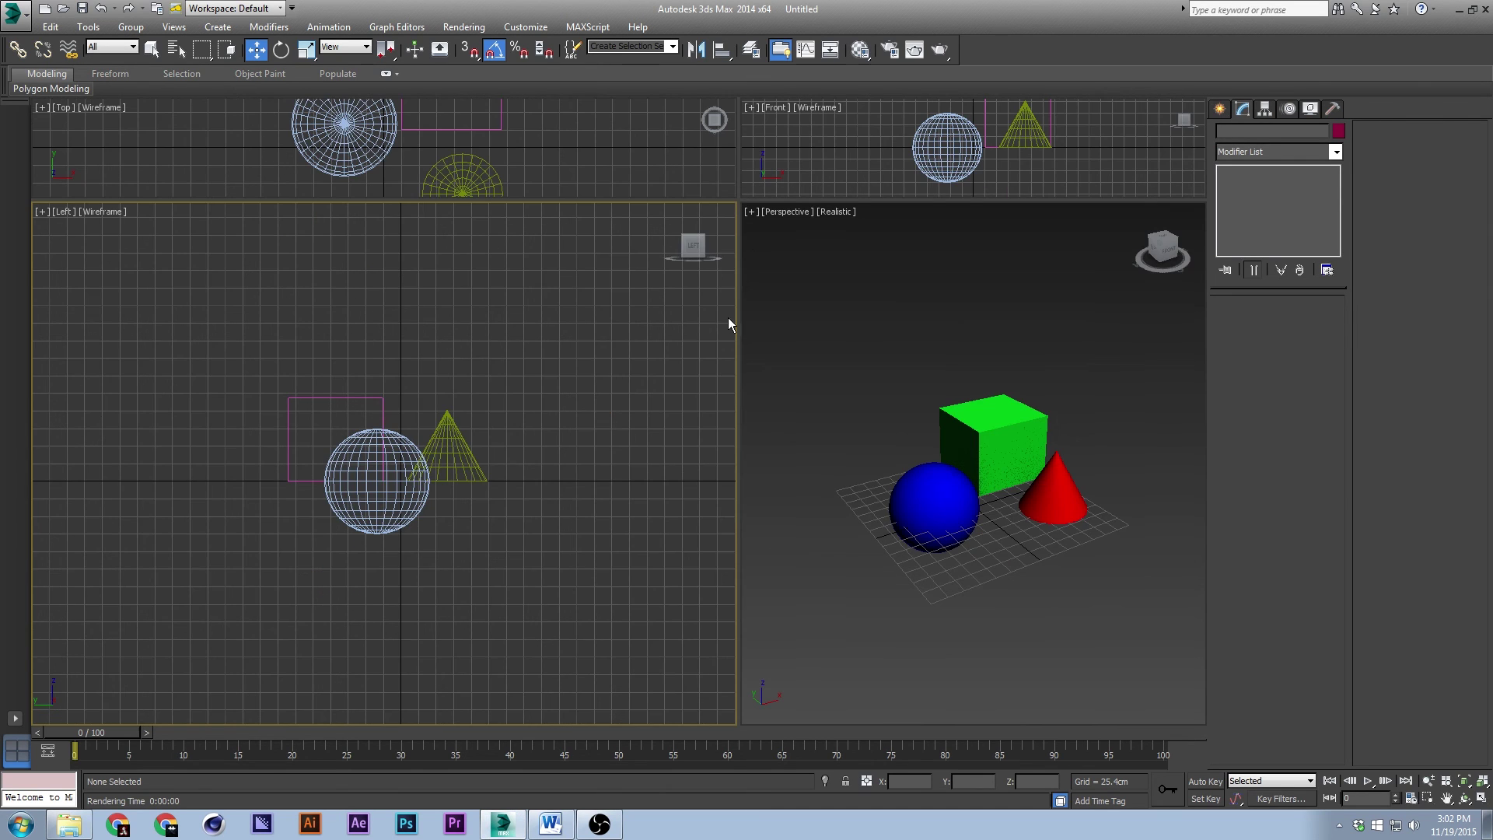
key(p)
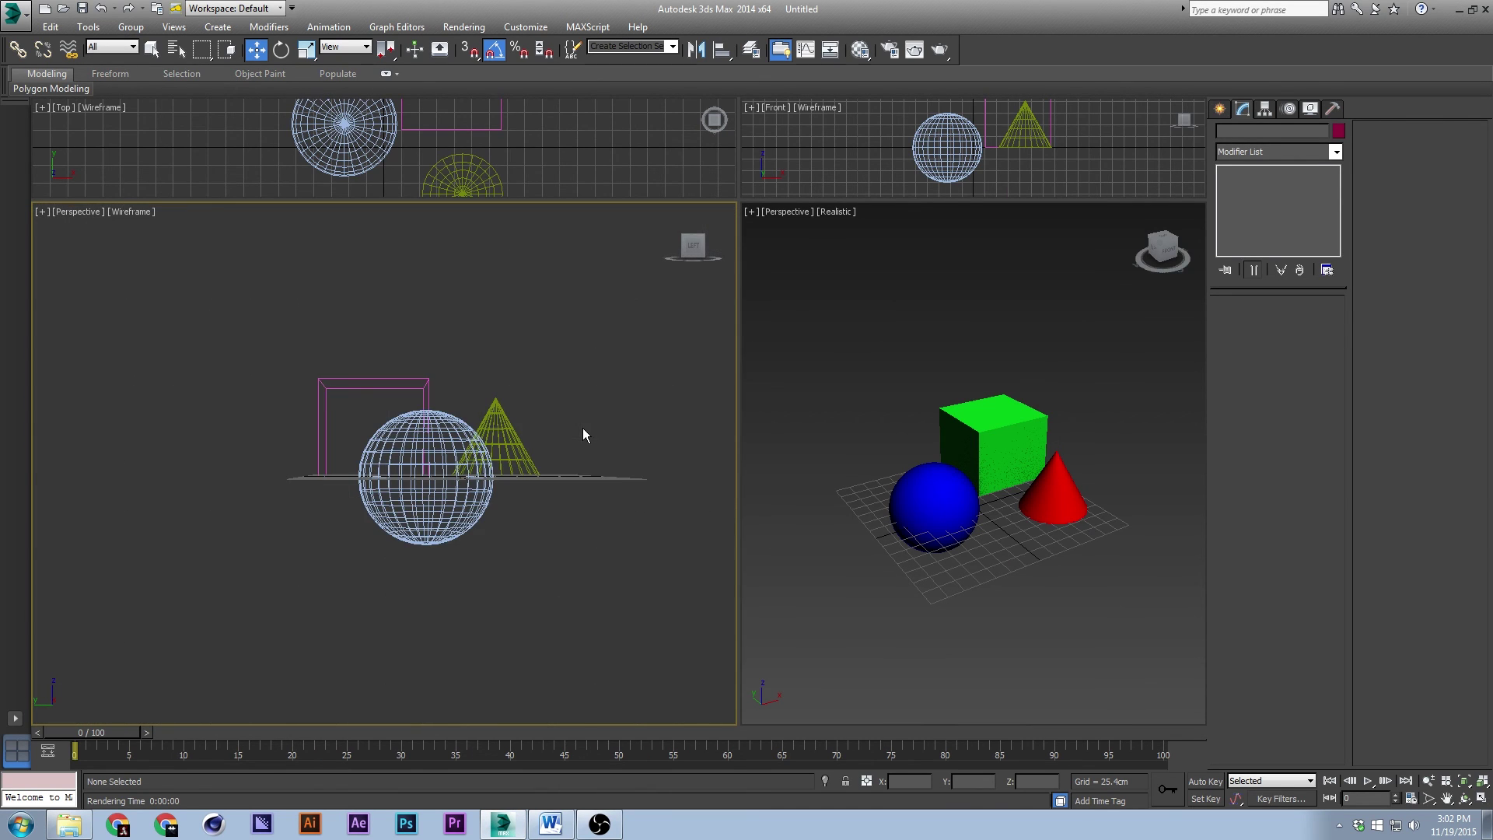
key(F3)
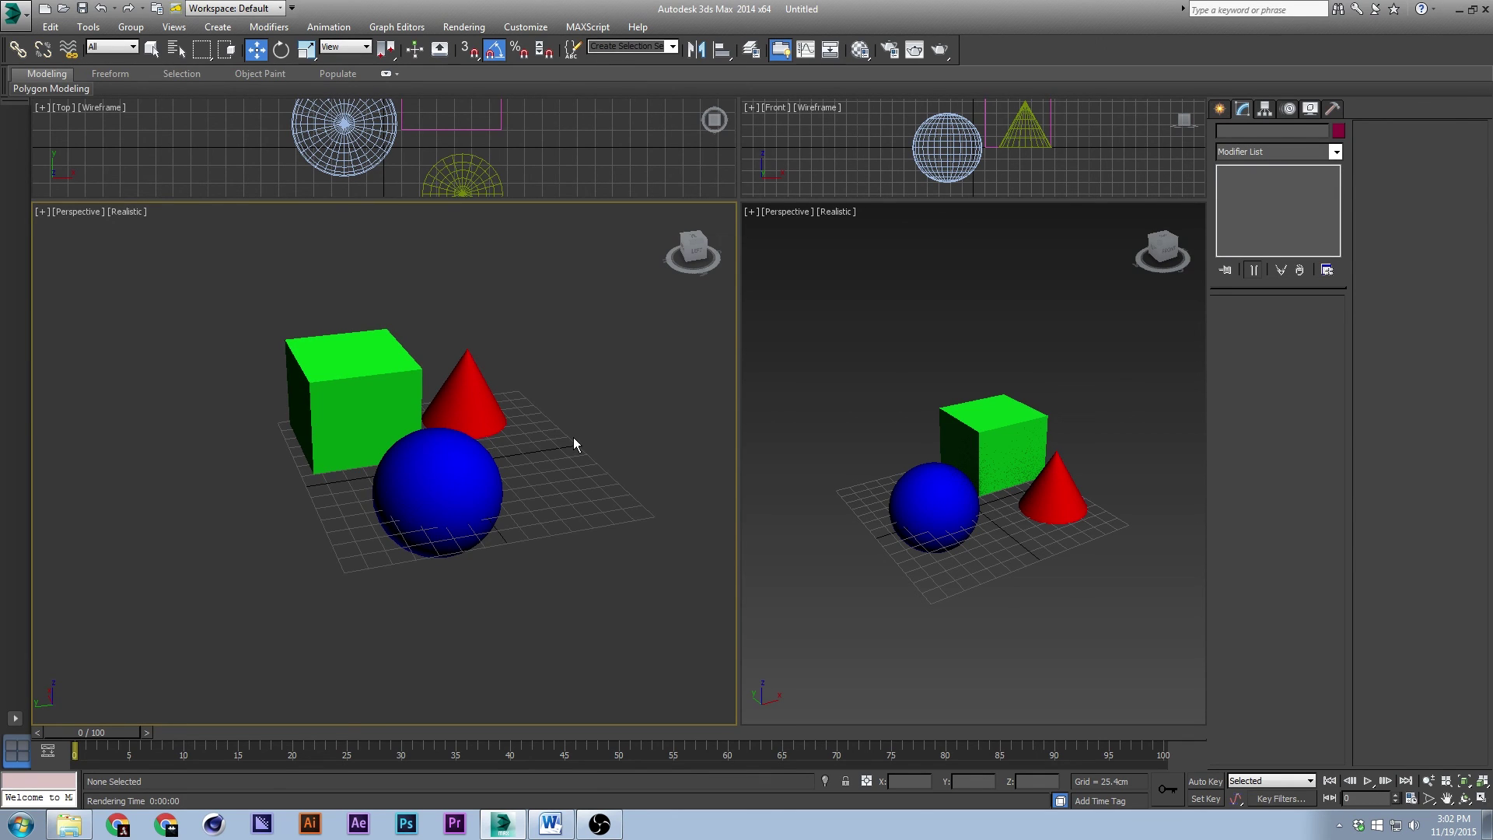
Step: Toggle the home grid off and back on in both Perspective viewports
key(g)
middle_drag(566, 437, 533, 449)
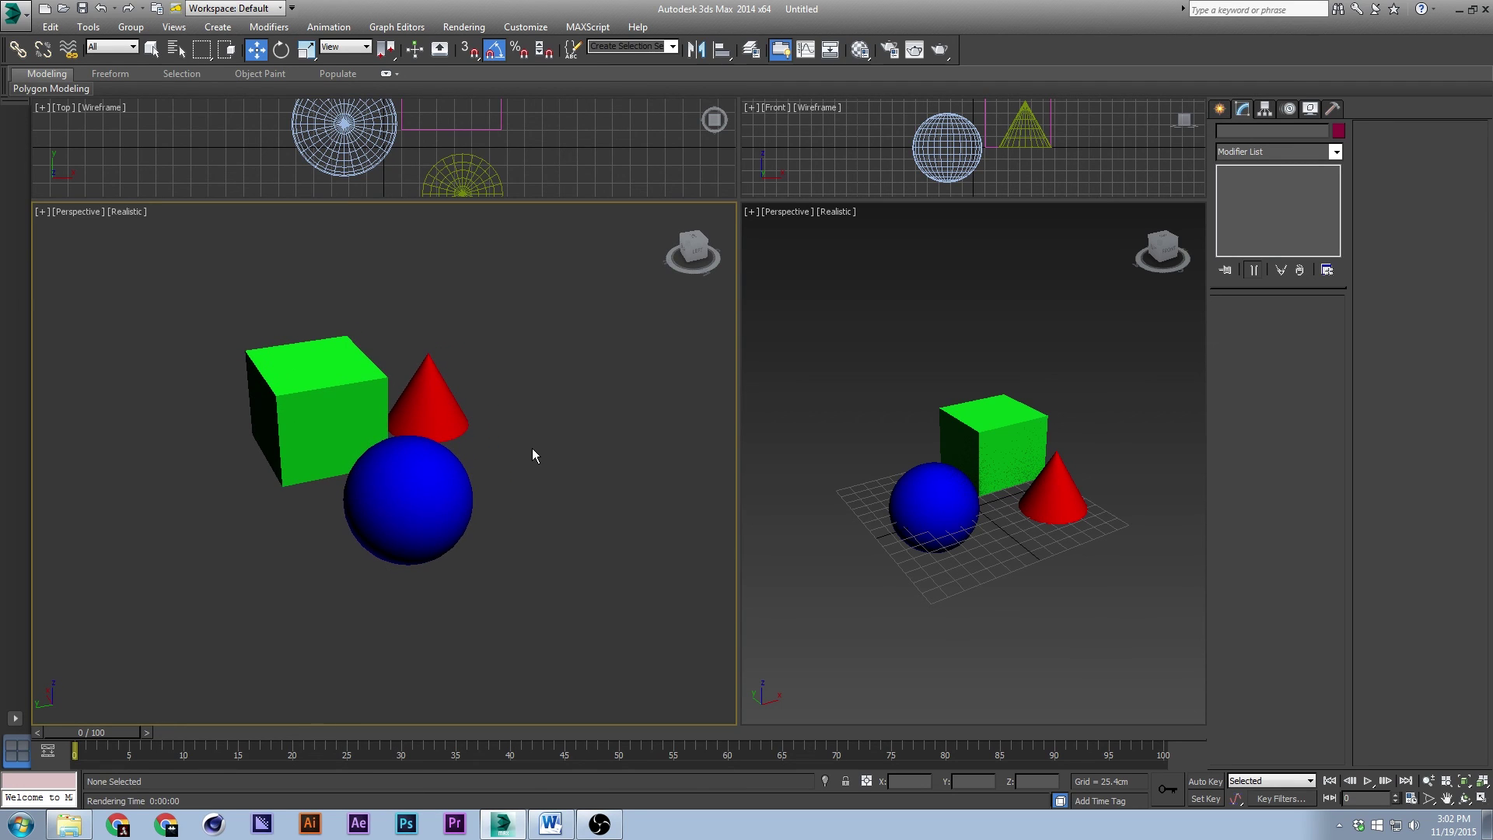
click(957, 365)
key(d)
key(g)
key(g)
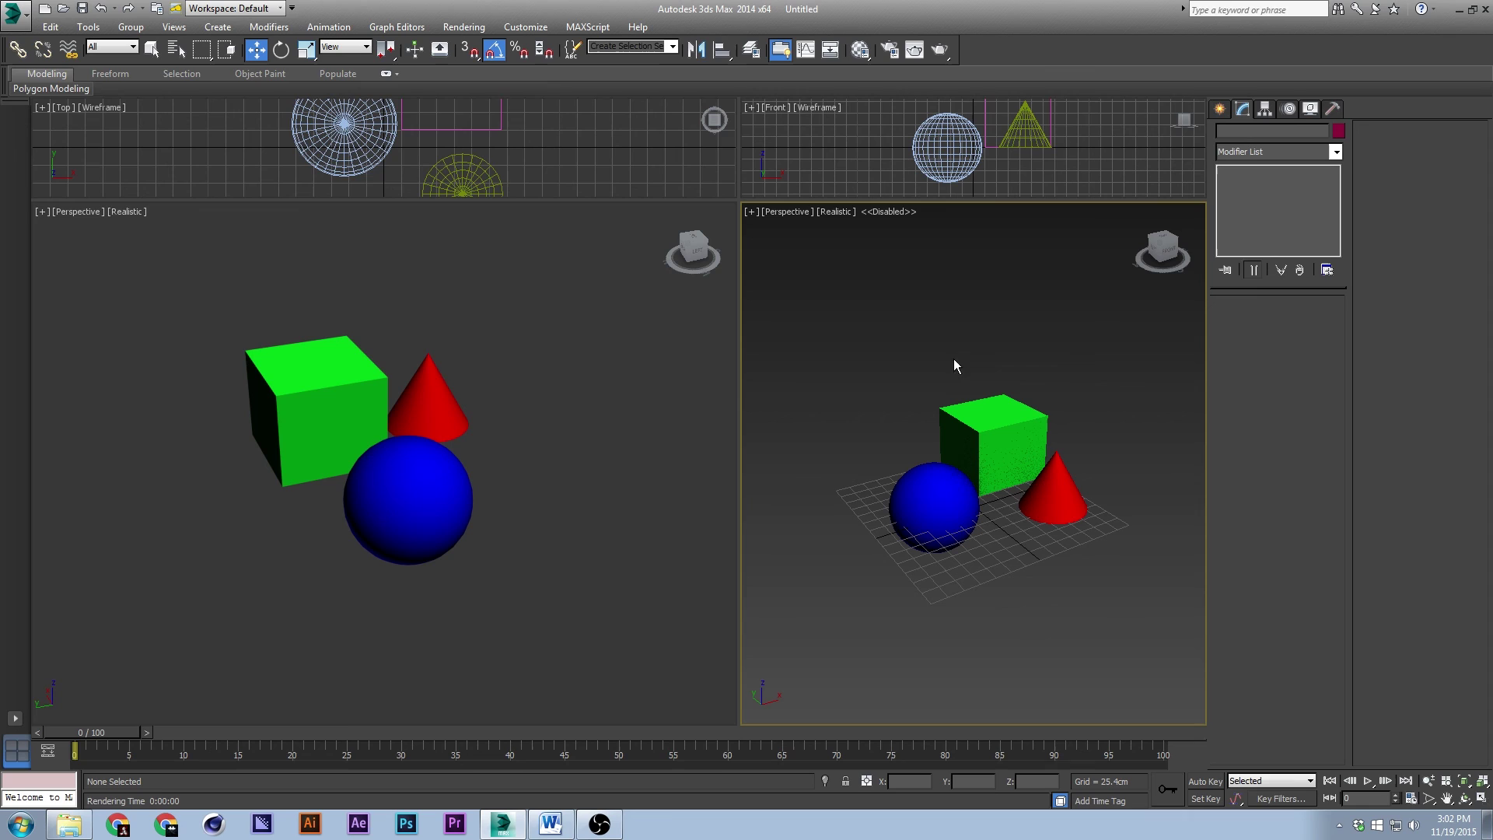
click(586, 361)
key(g)
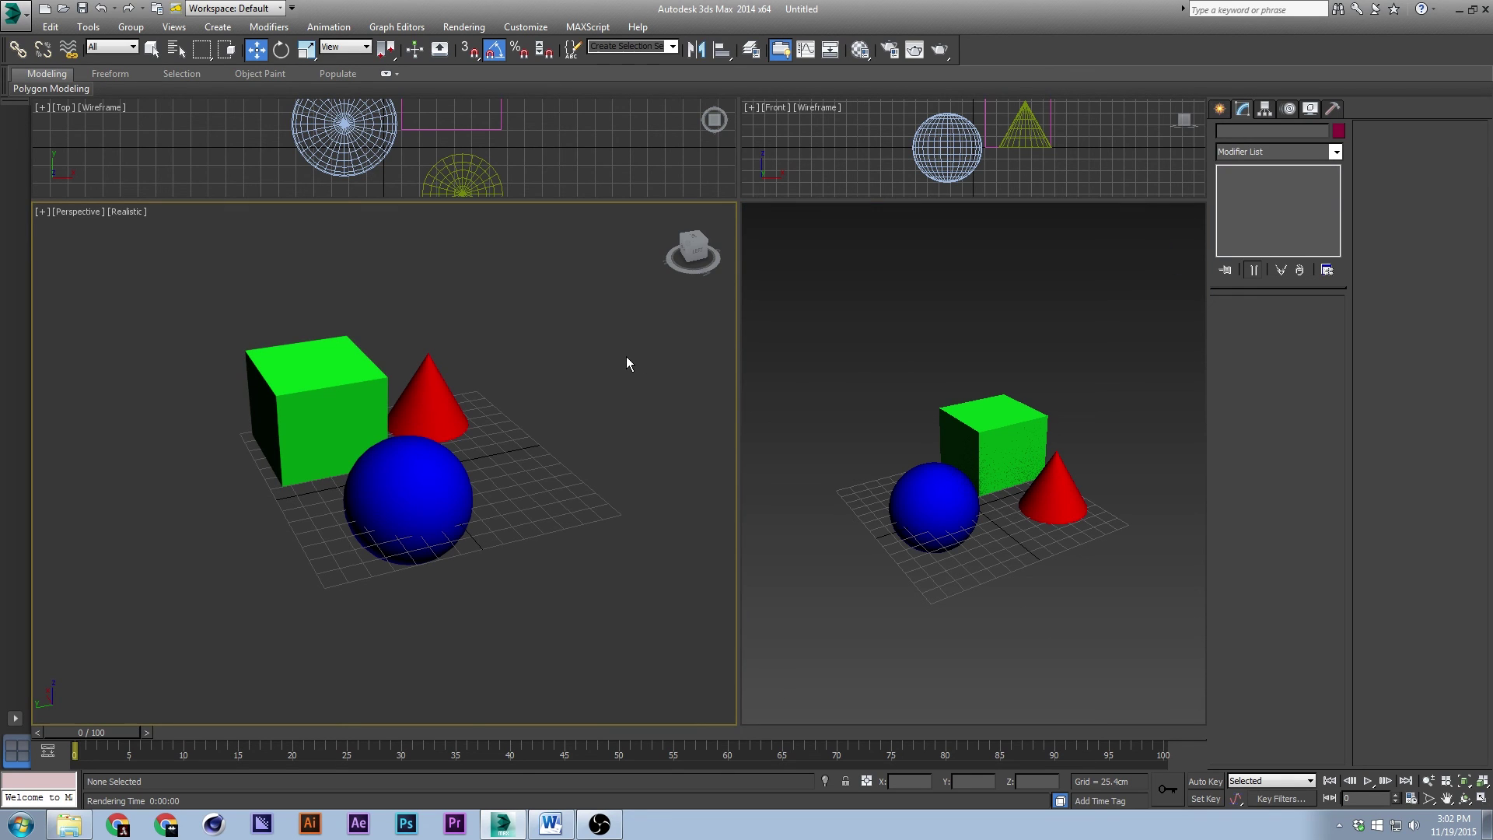
Step: Switch between the two Perspective viewports while toggling the original one's disabled state, leaving it enabled and active
click(985, 357)
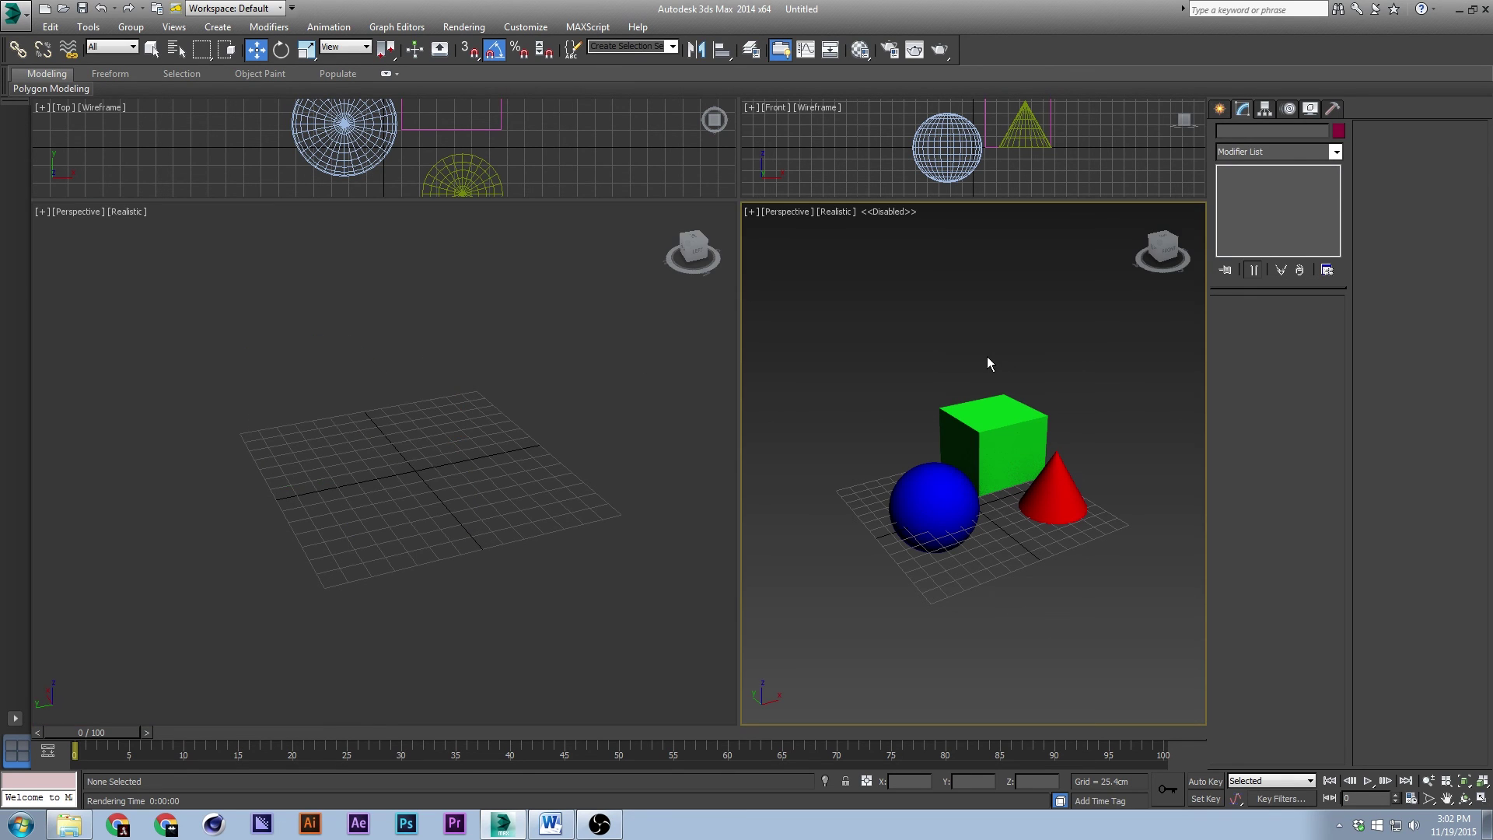
click(429, 341)
click(832, 255)
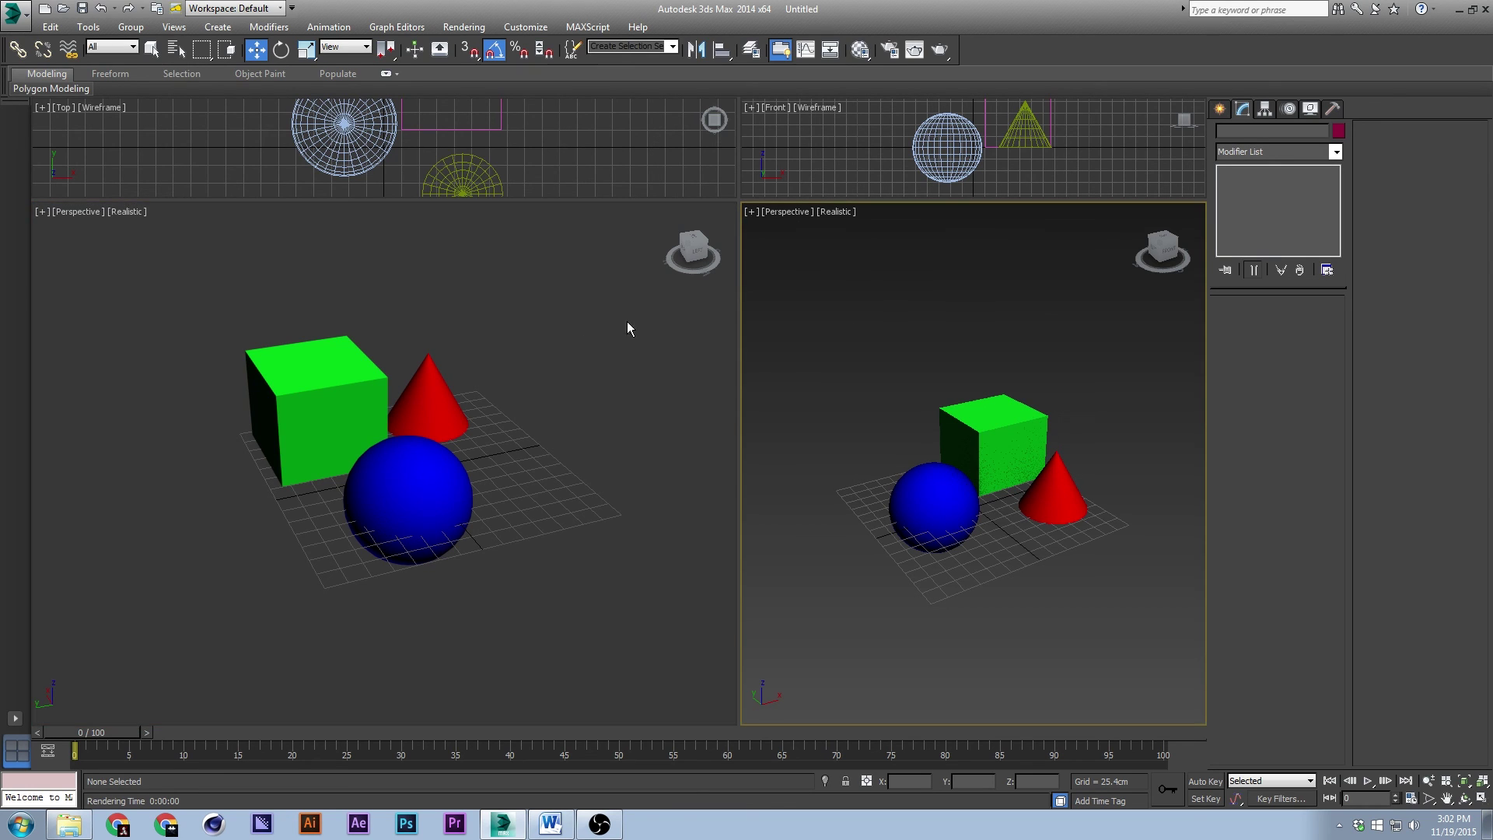
click(900, 344)
click(511, 322)
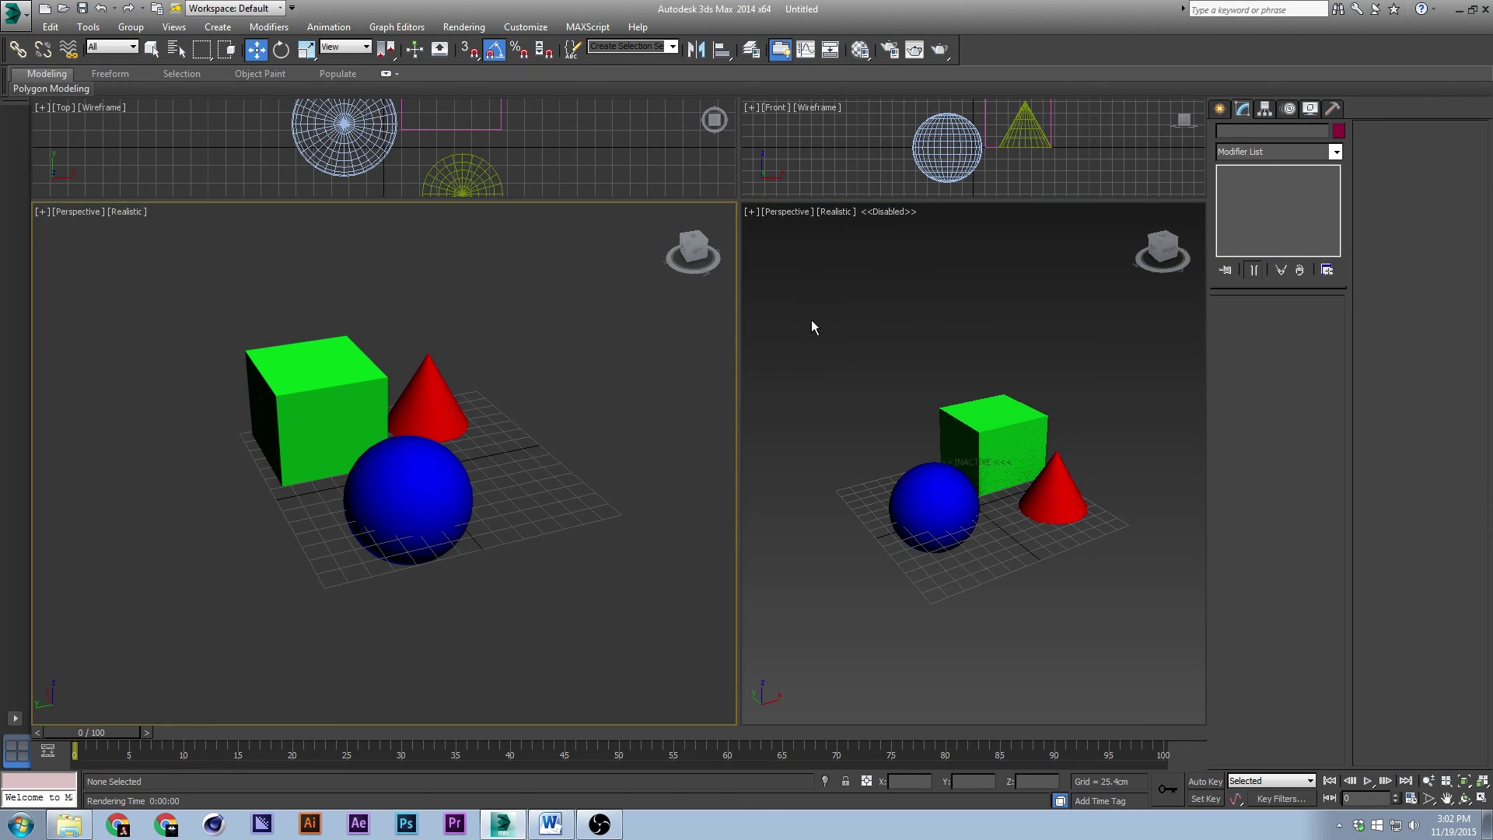
click(810, 320)
key(d)
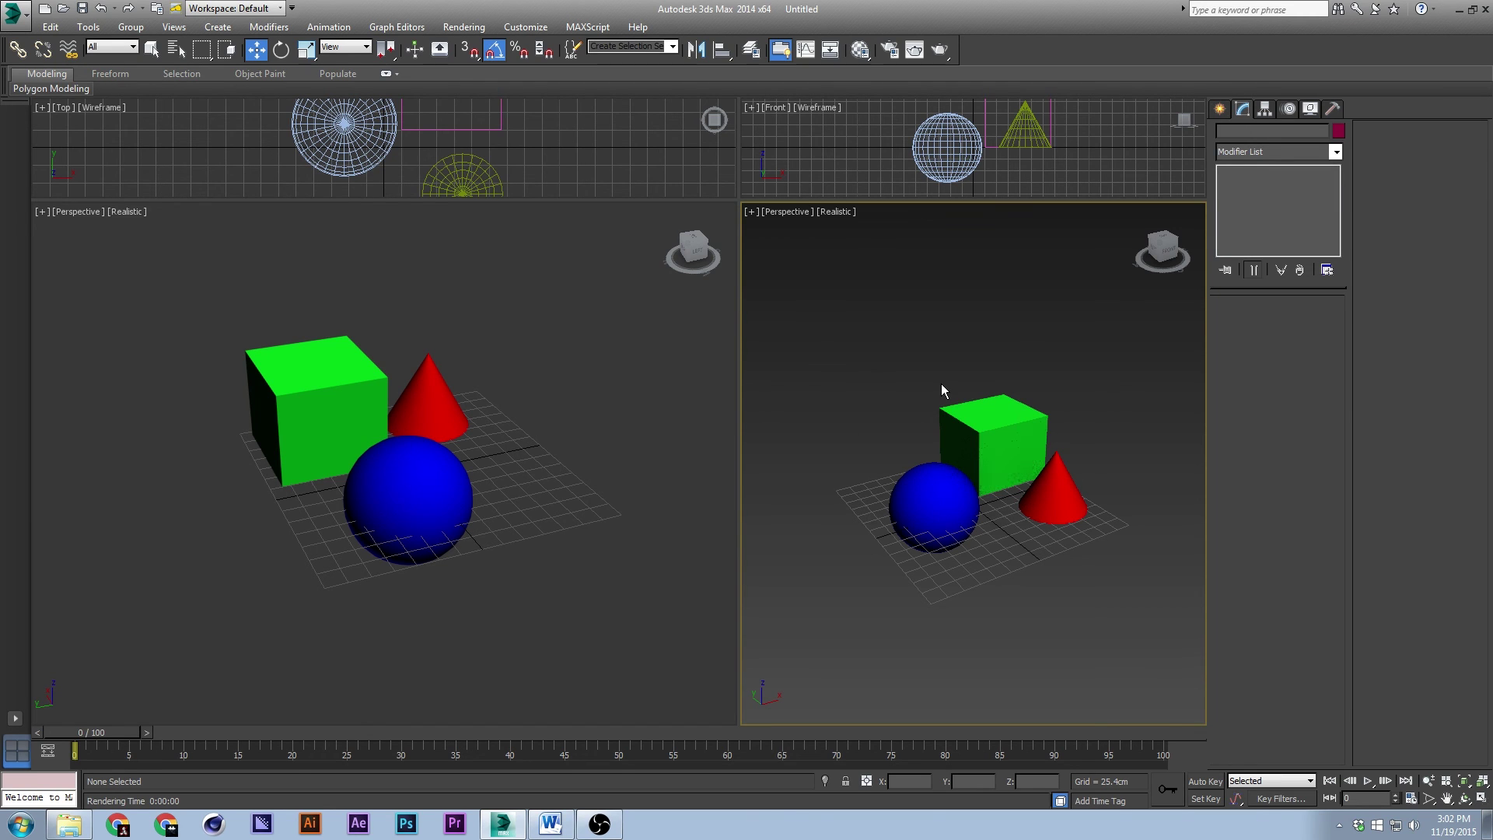
Step: Quick-render the original Perspective viewport, and orbit the second Perspective viewport to look down on the objects from above
key(shift+q)
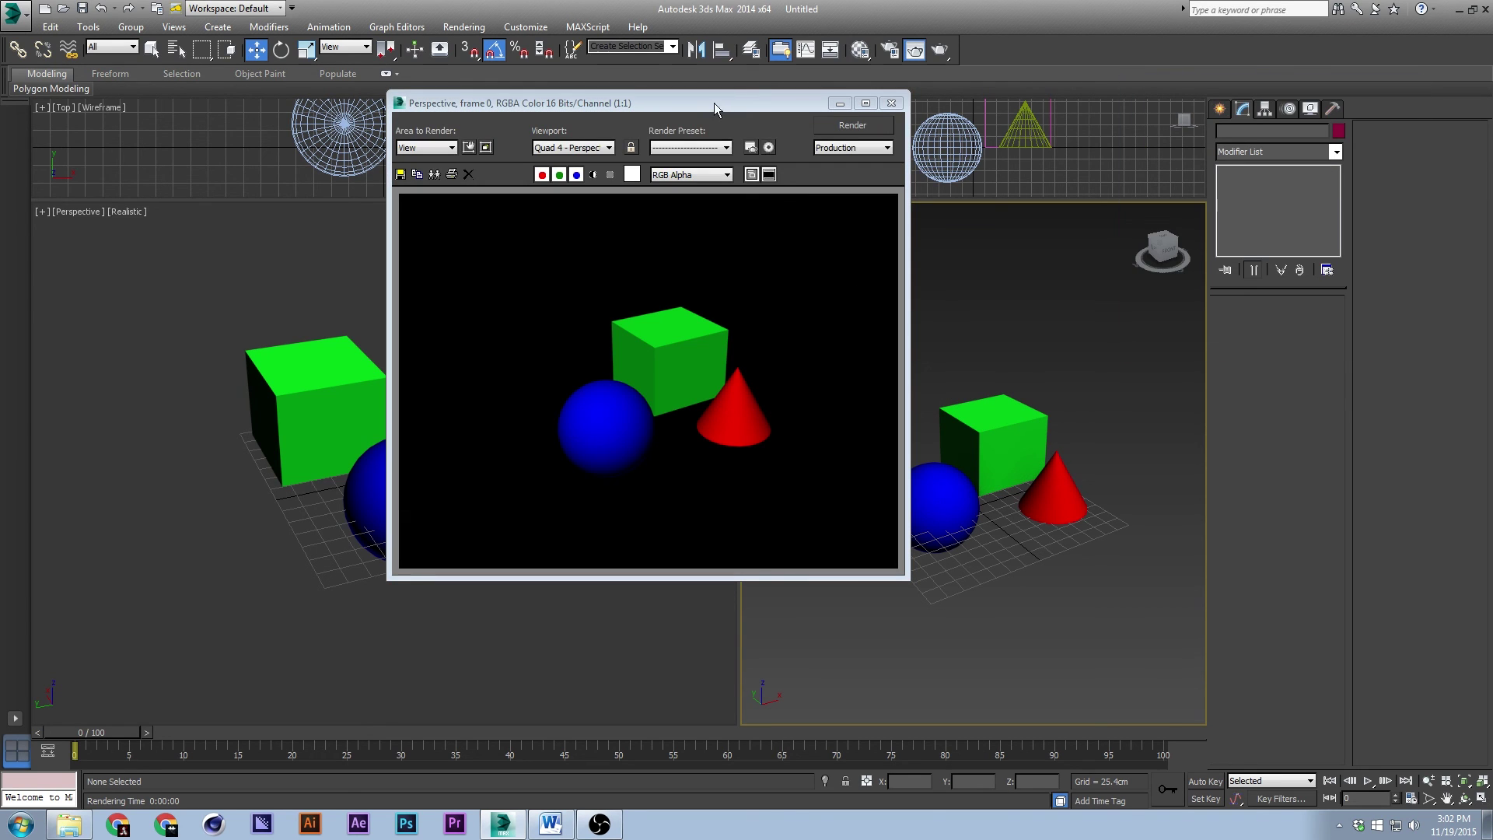
click(220, 333)
alt+middle_drag(275, 469, 376, 577)
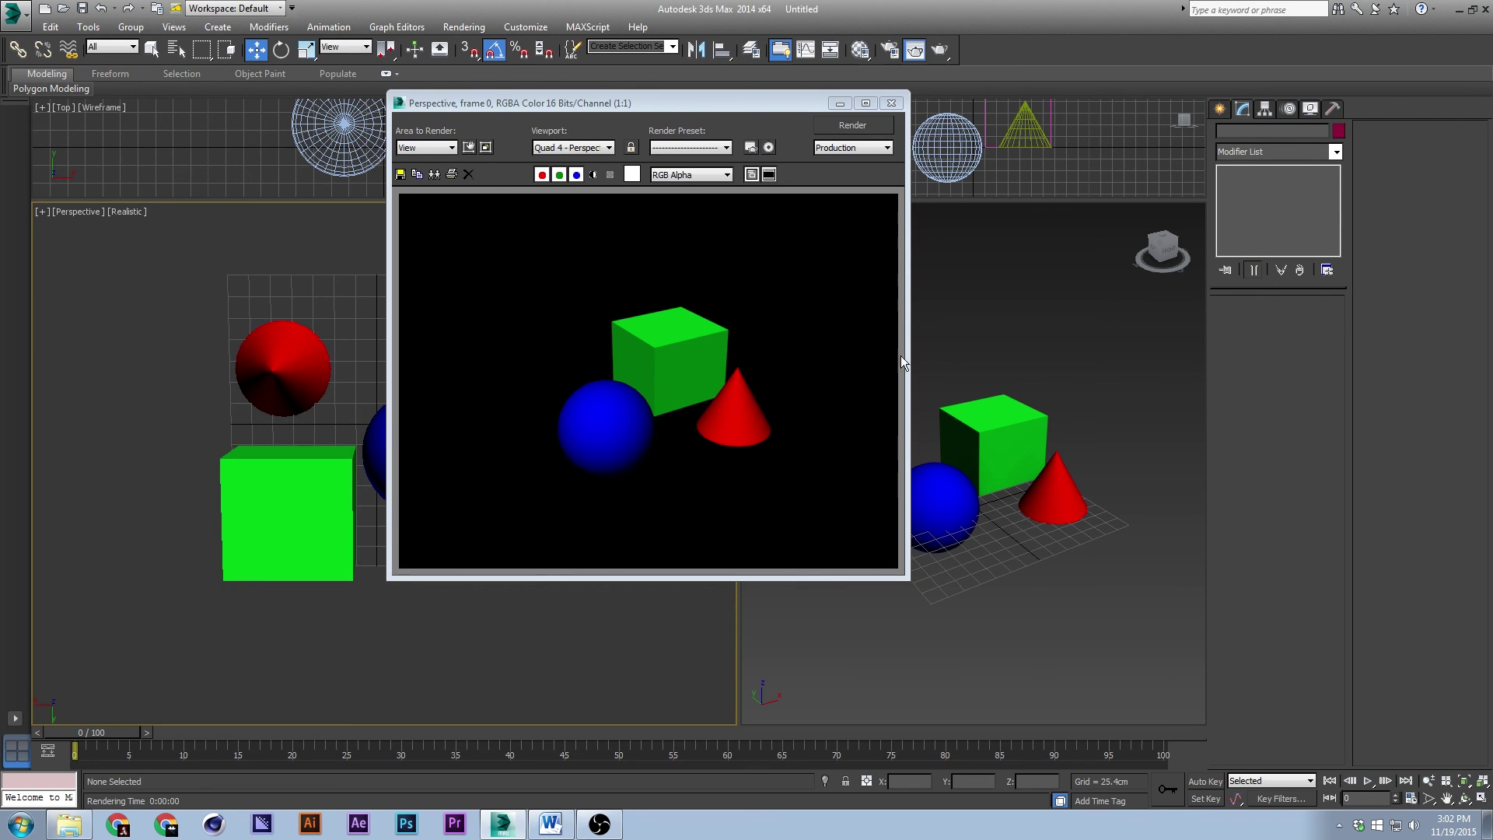
Step: Quick-render the original Perspective viewport again, closing the rendered frame before and after
click(891, 103)
click(949, 283)
key(shift+q)
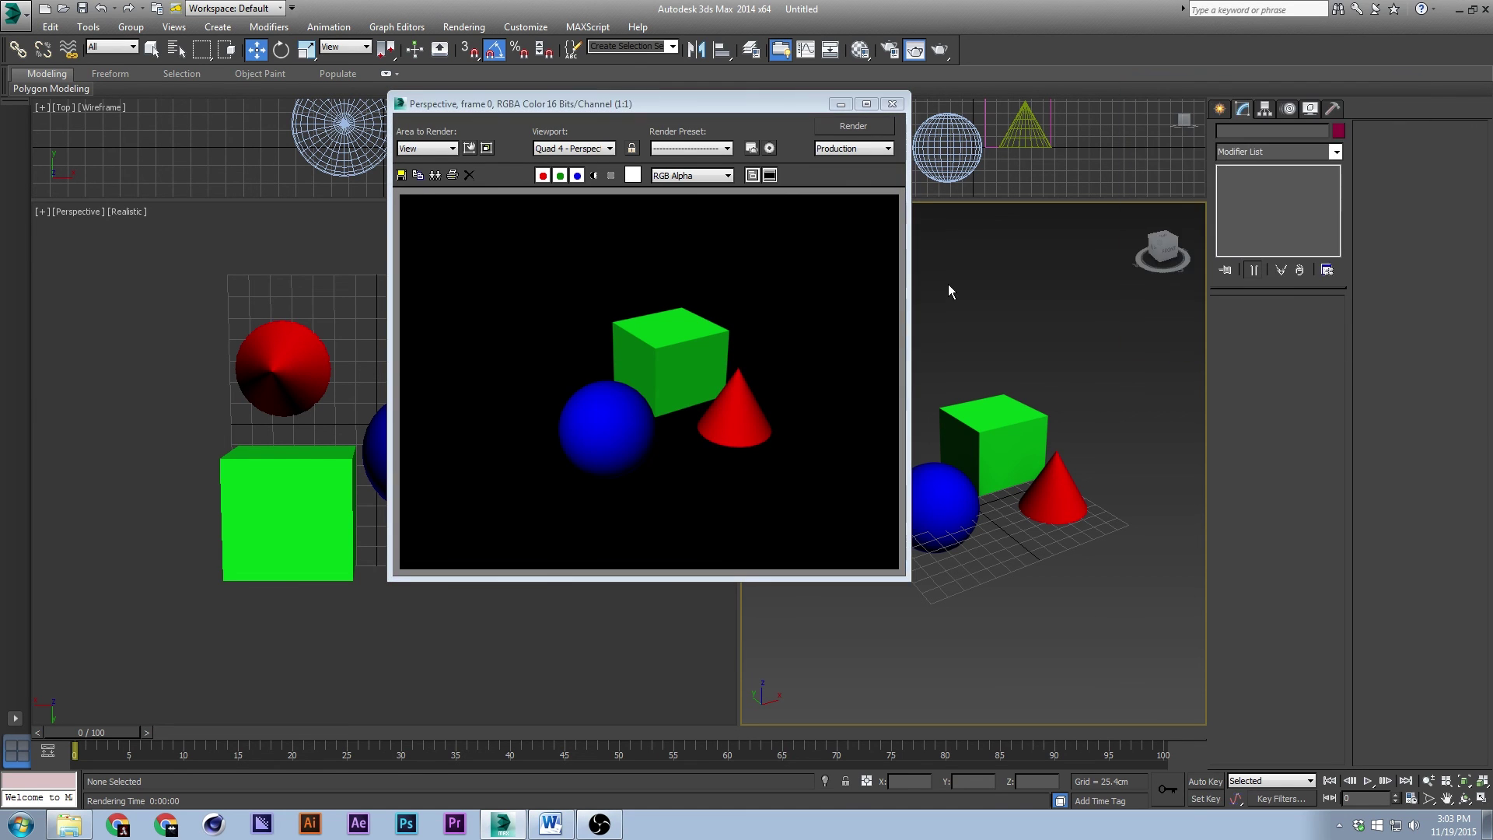
click(891, 103)
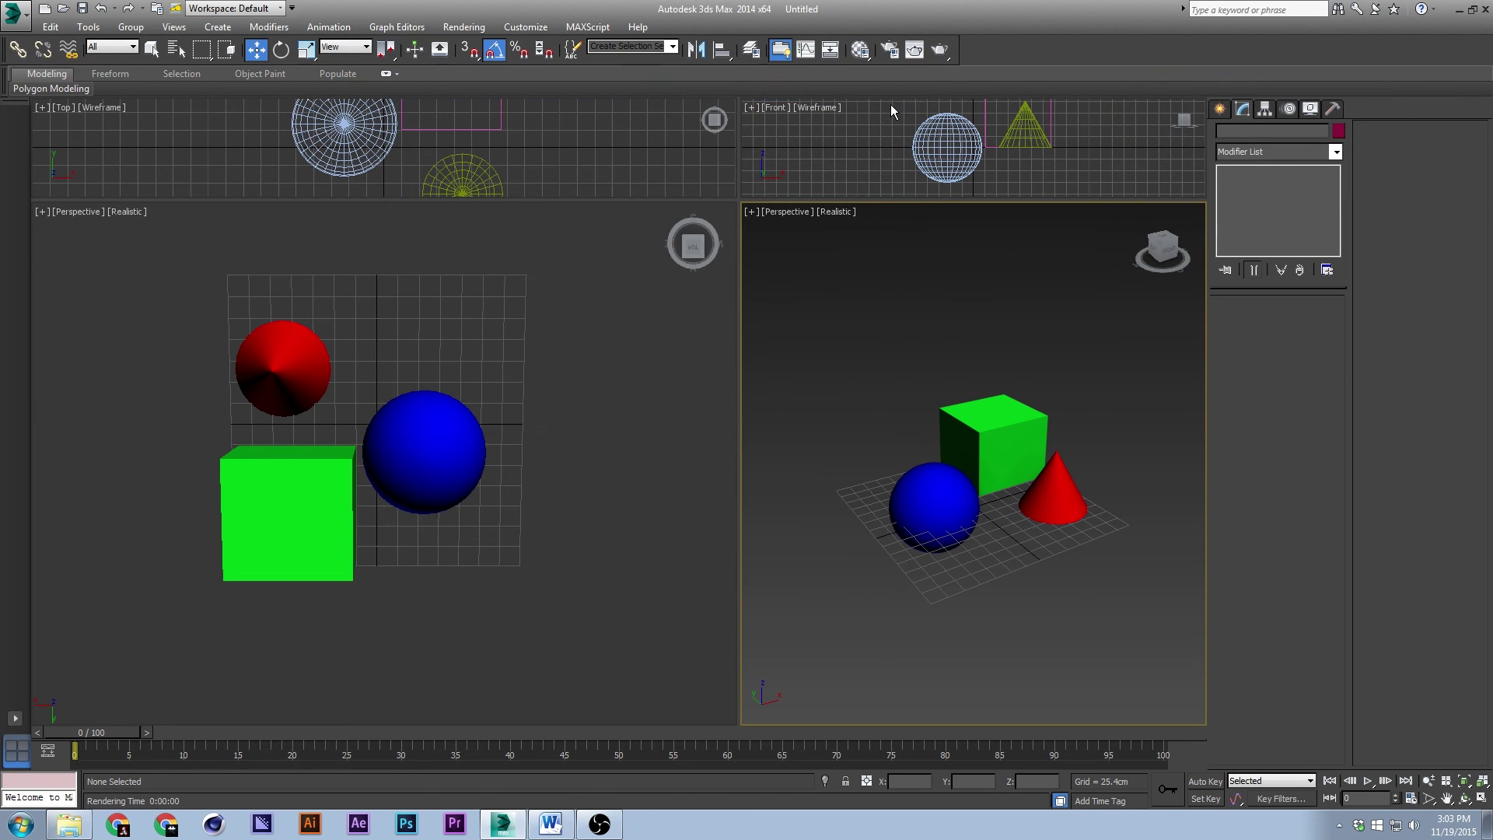
Step: Activate the top-down Perspective viewport and quick-render twice, closing the rendered frame each time
click(547, 355)
key(shift+q)
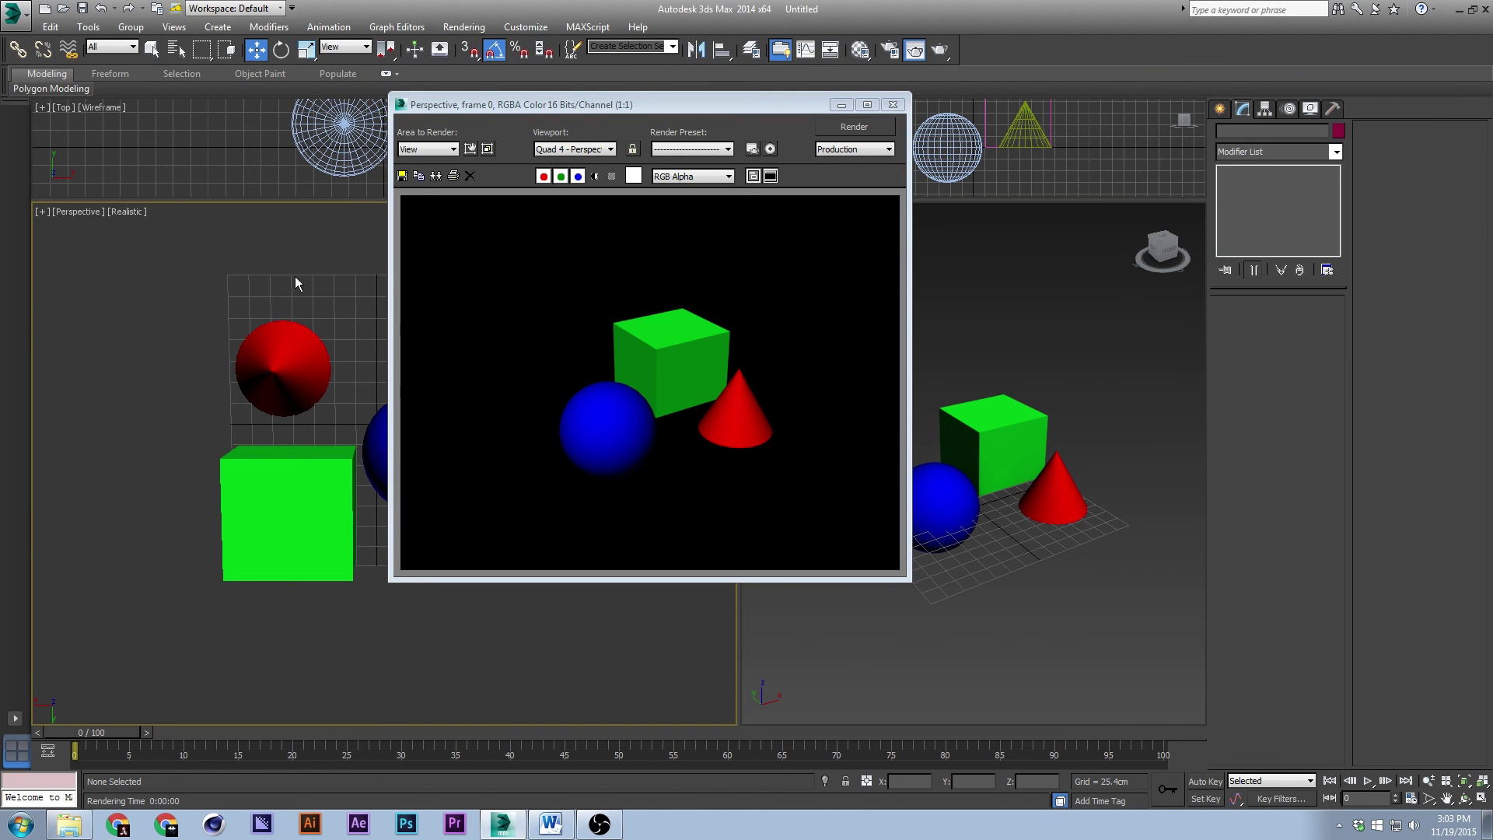
click(893, 104)
key(shift+q)
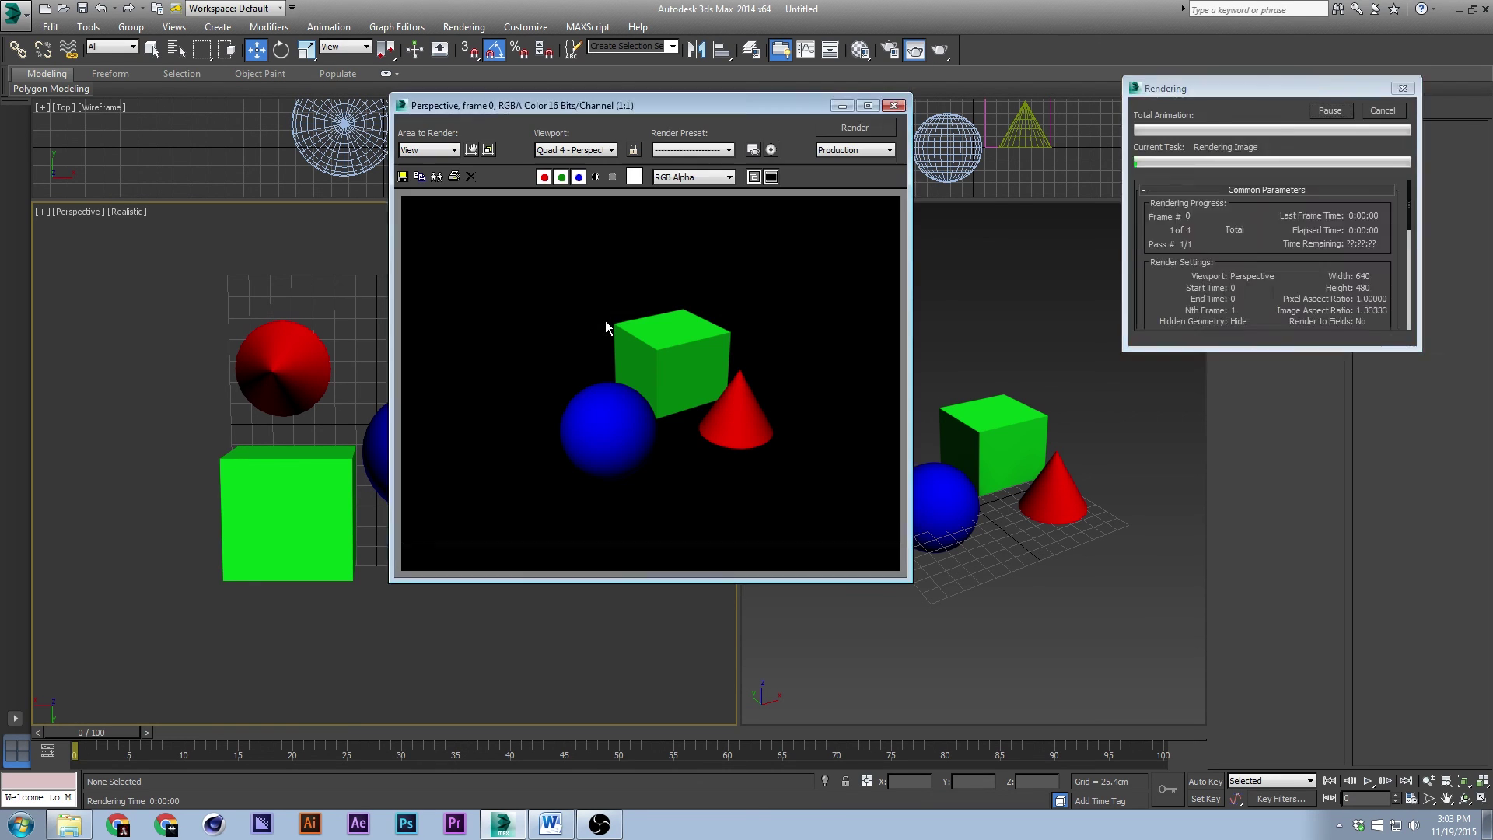
click(893, 106)
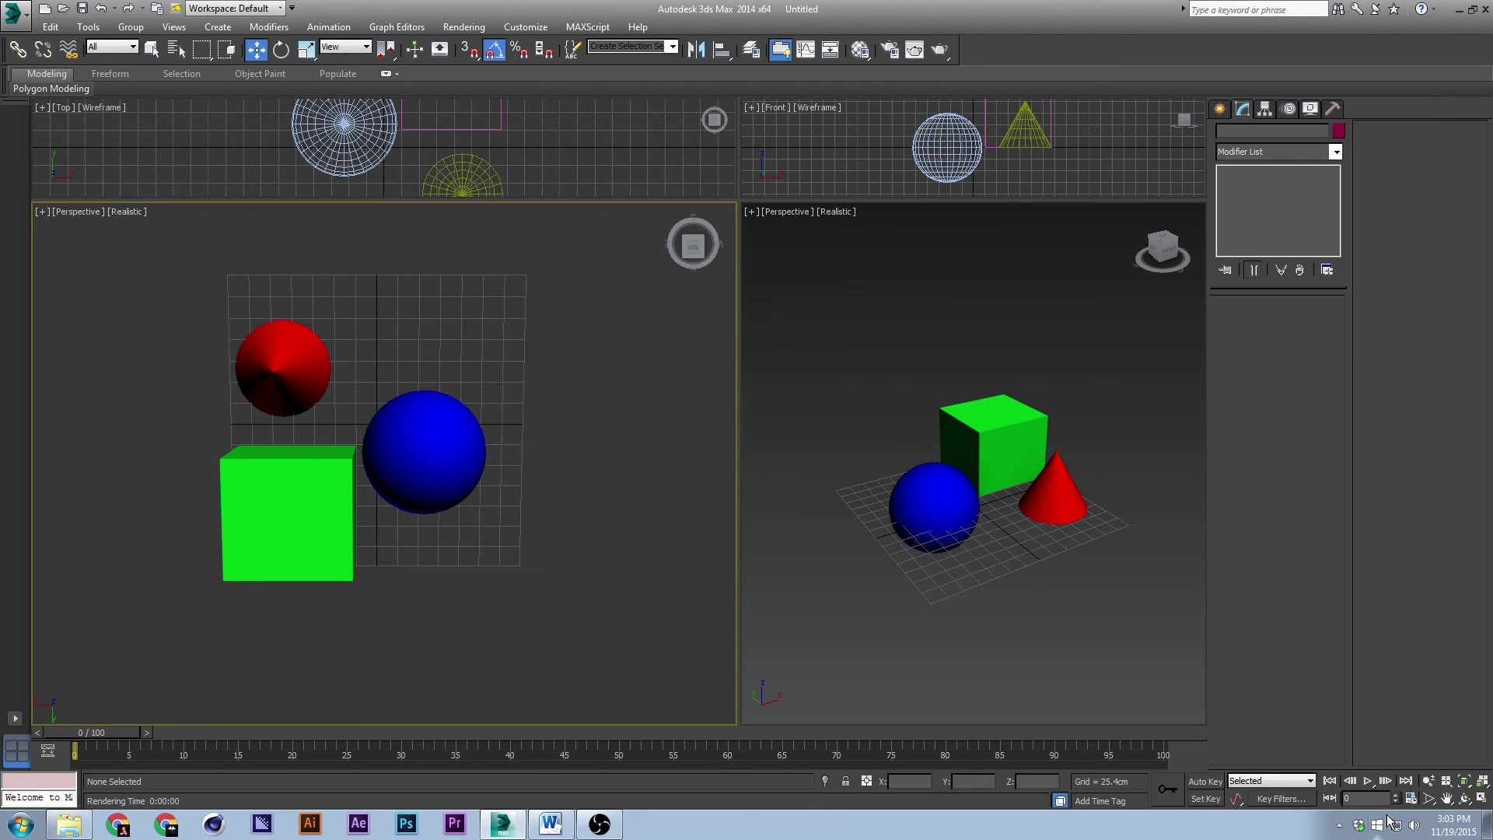
Step: Maximize the top-down Perspective viewport, quick-render it, close the frame, and return to the Move tool
click(1466, 800)
click(1480, 798)
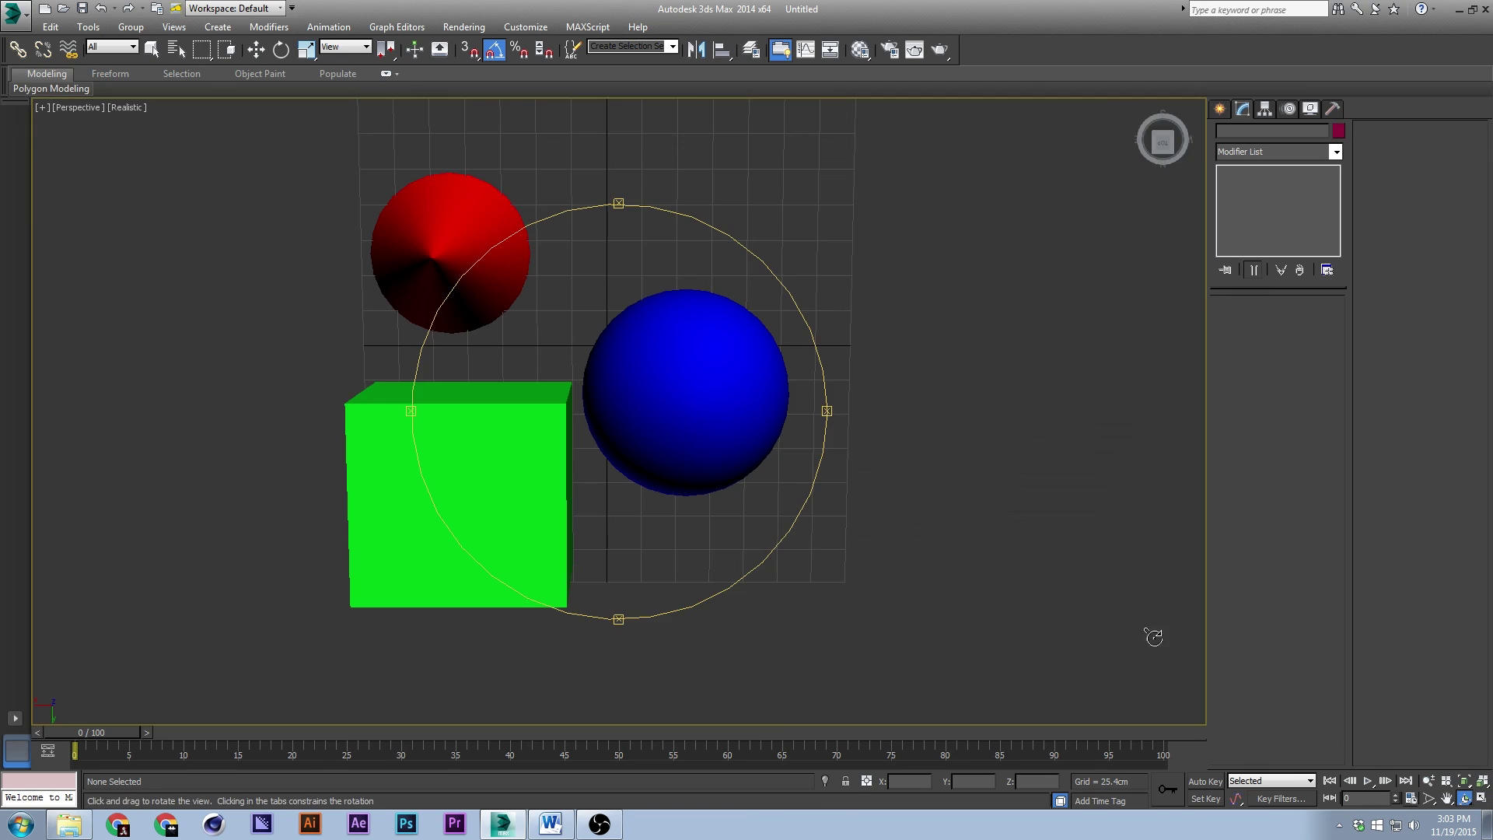
key(shift+q)
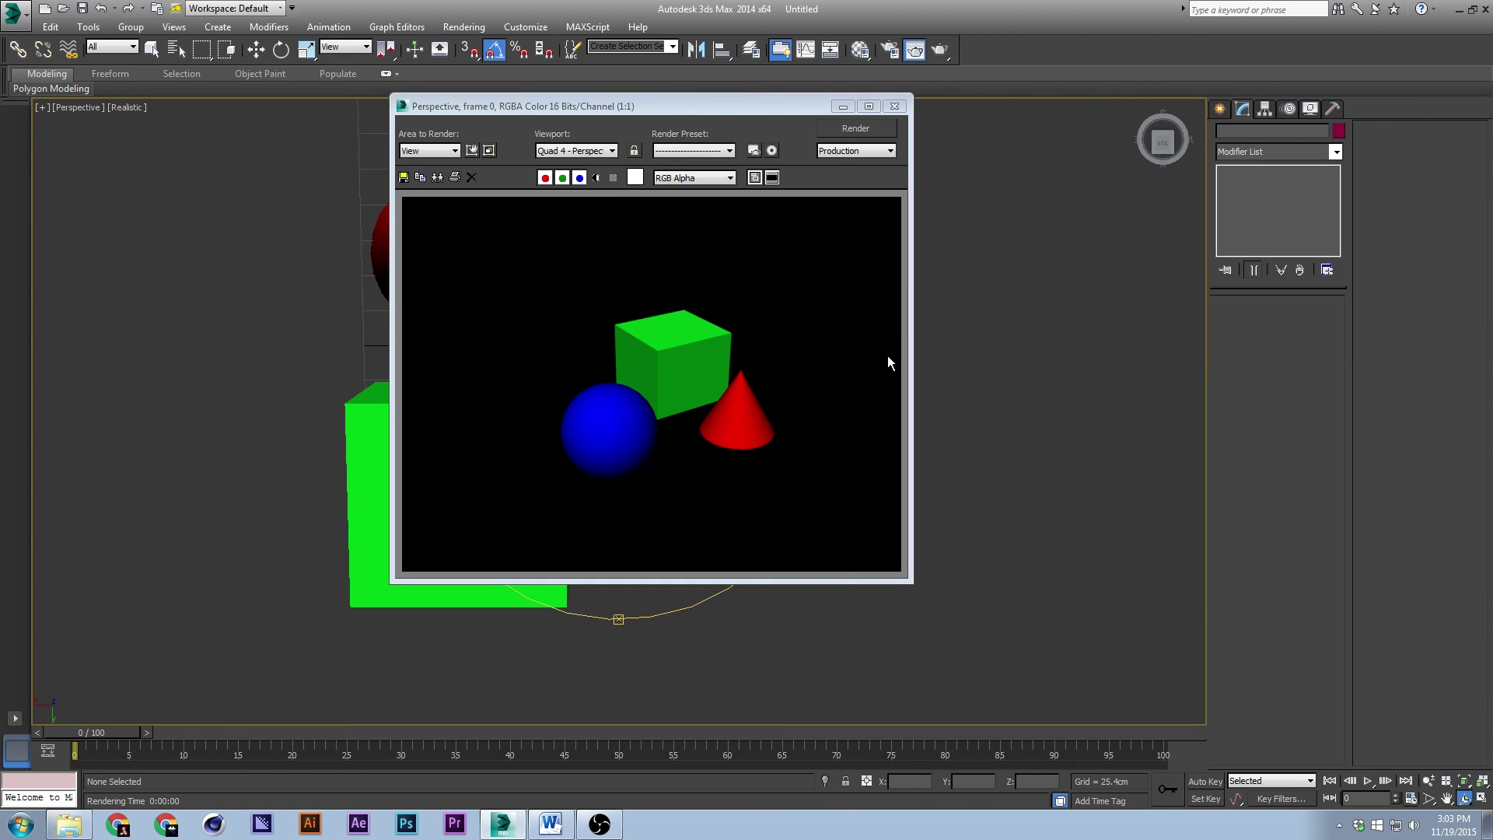
click(894, 106)
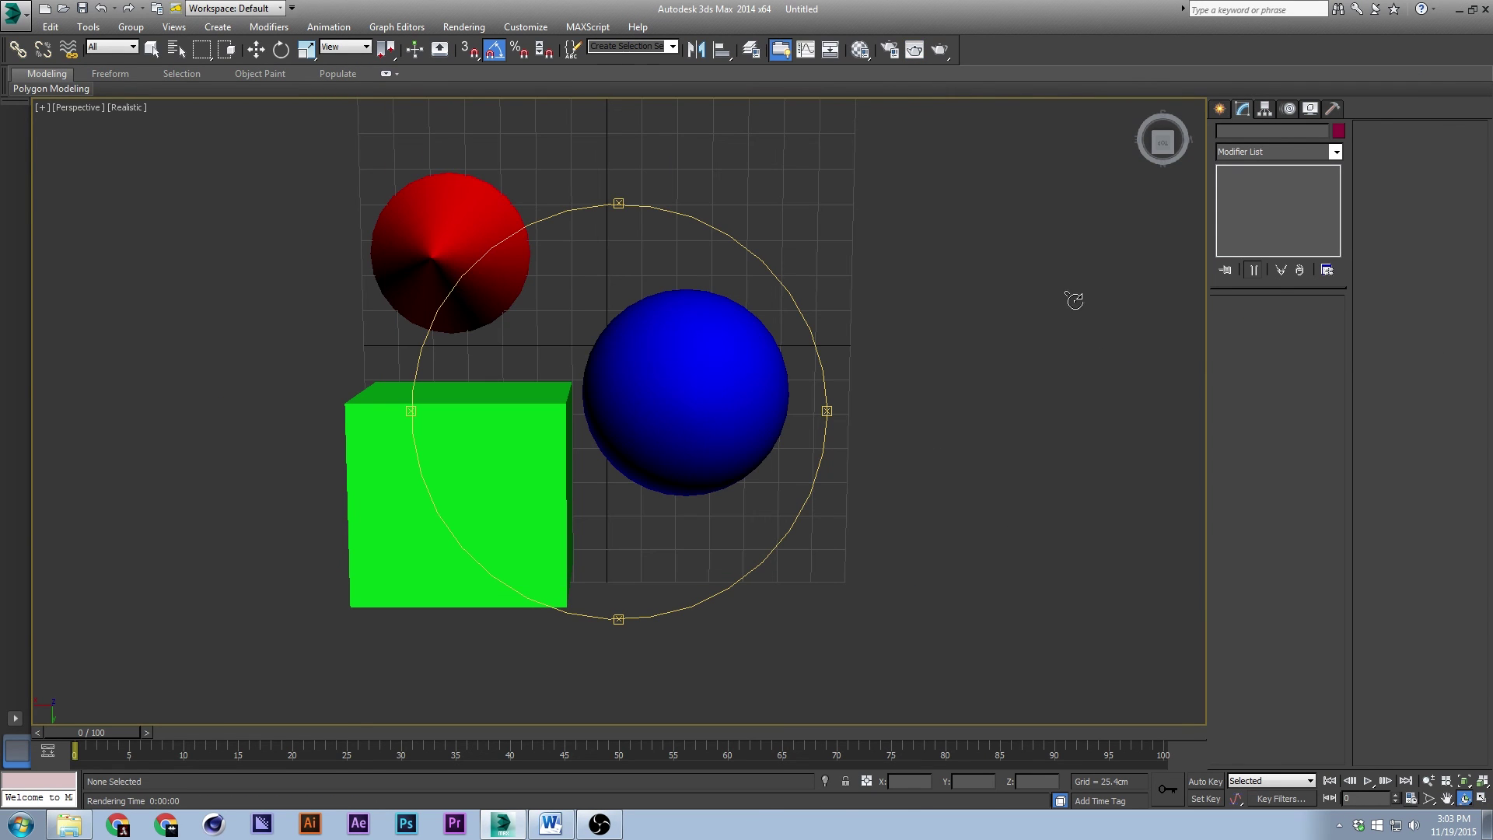
click(251, 56)
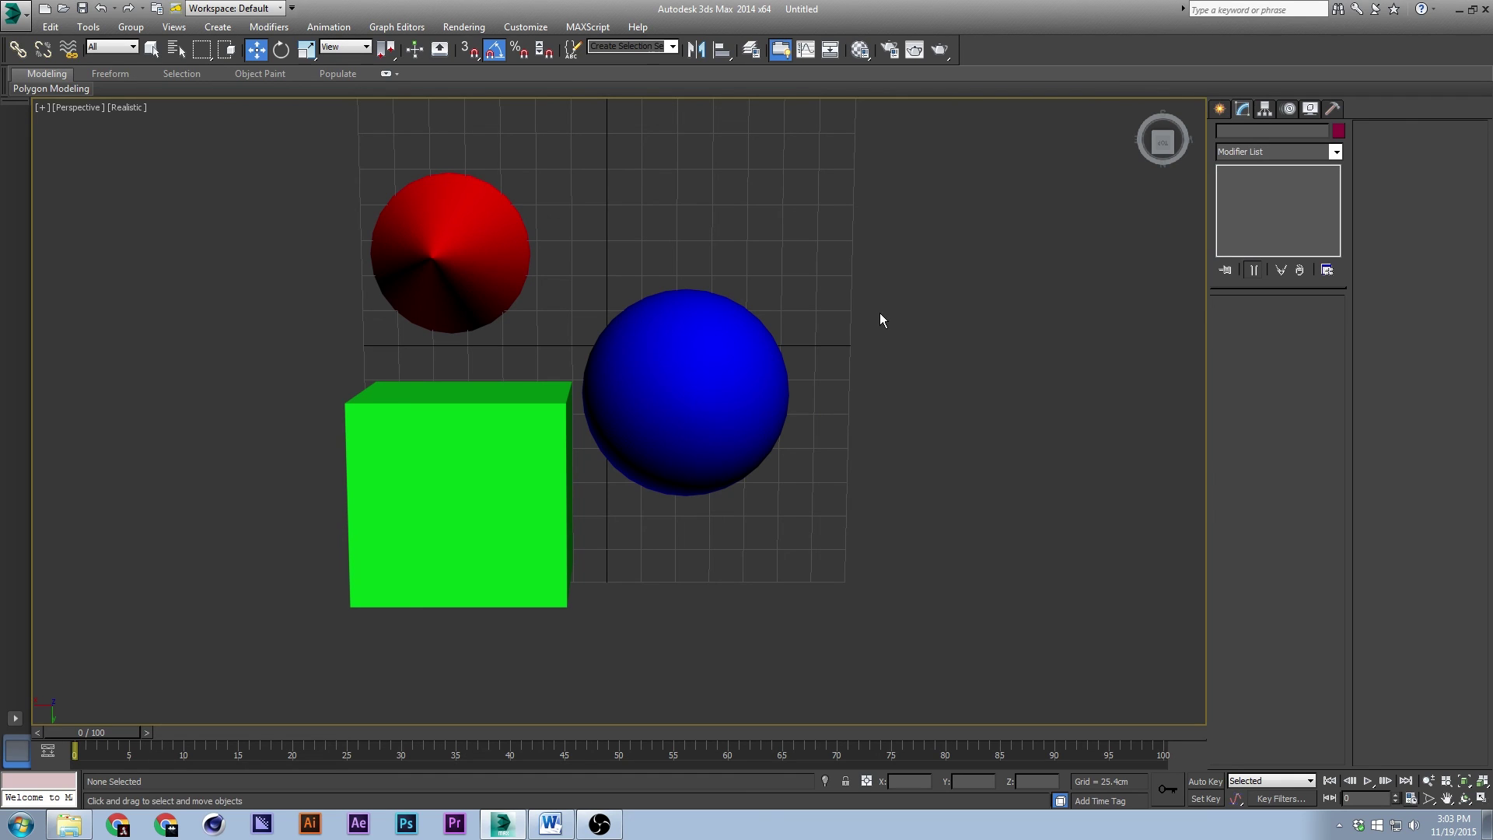
Step: Check which viewport choices Render Setup offers for rendering, and close the dialog without changes
key(F10)
click(190, 598)
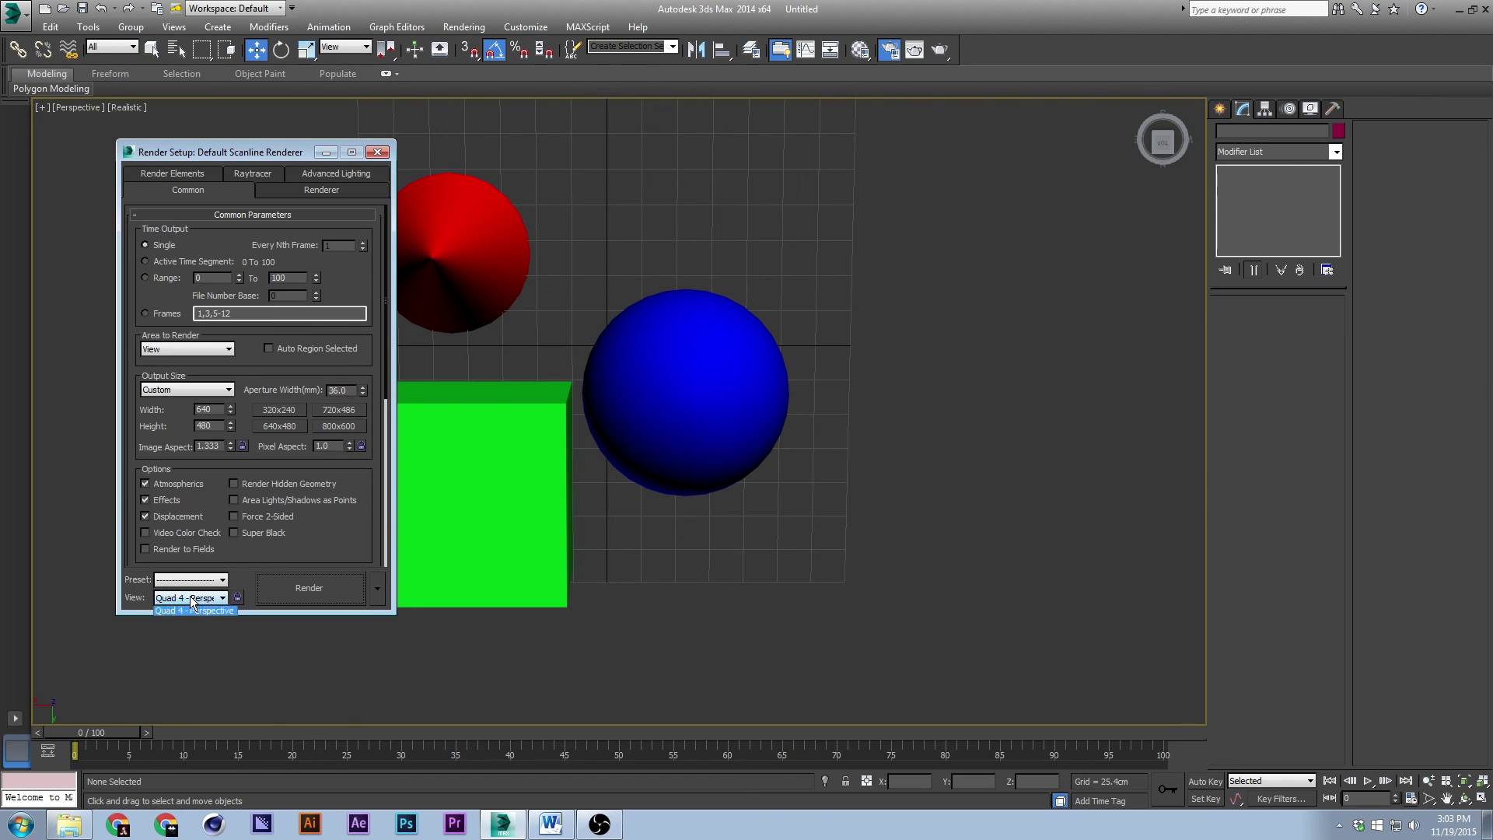
click(376, 153)
click(377, 153)
Step: Quick-render two more times from the maximized Perspective viewport, closing the rendered frame after each attempt
key(shift+q)
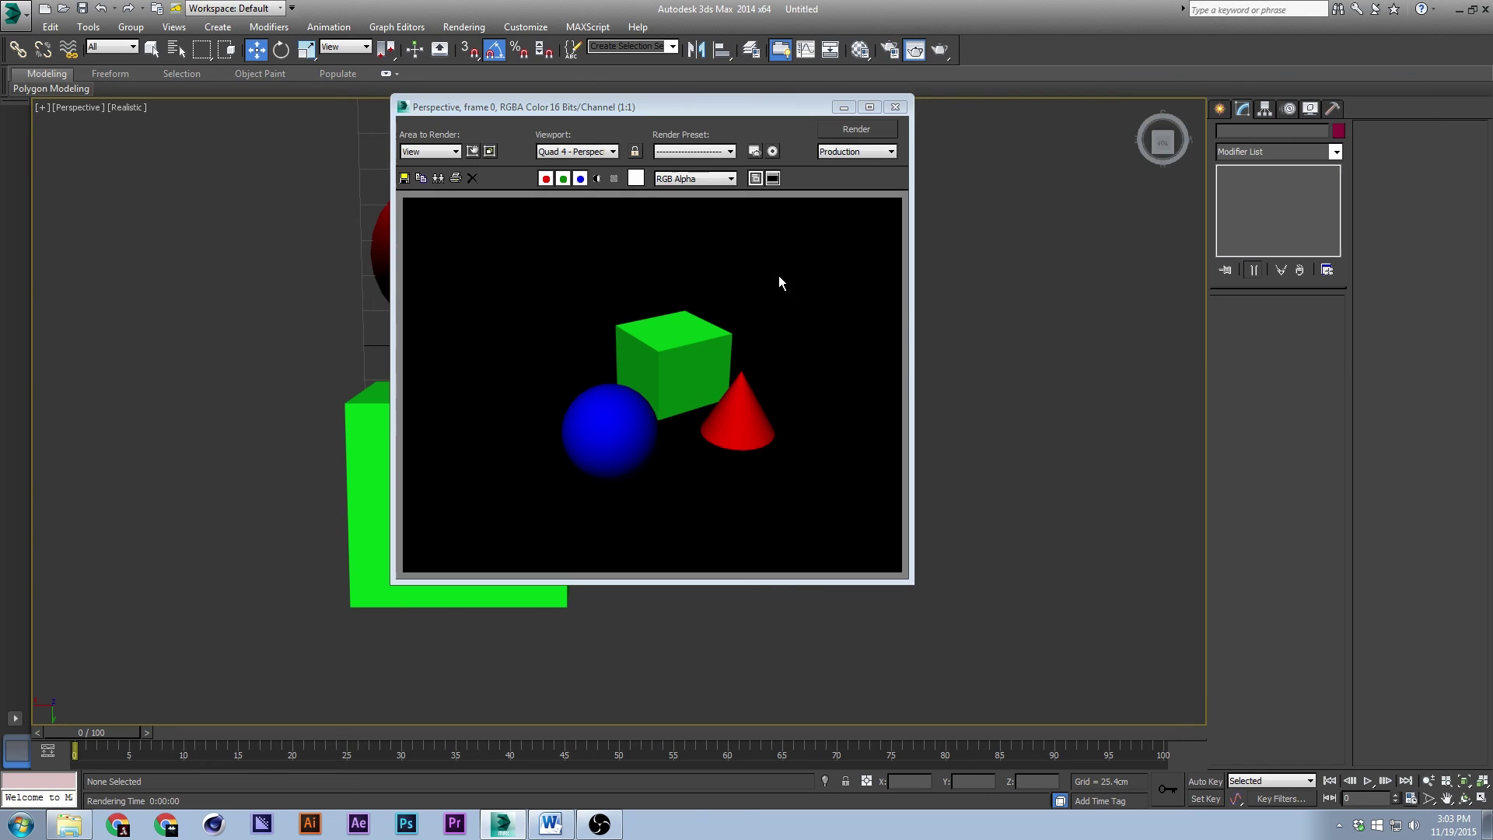
click(894, 103)
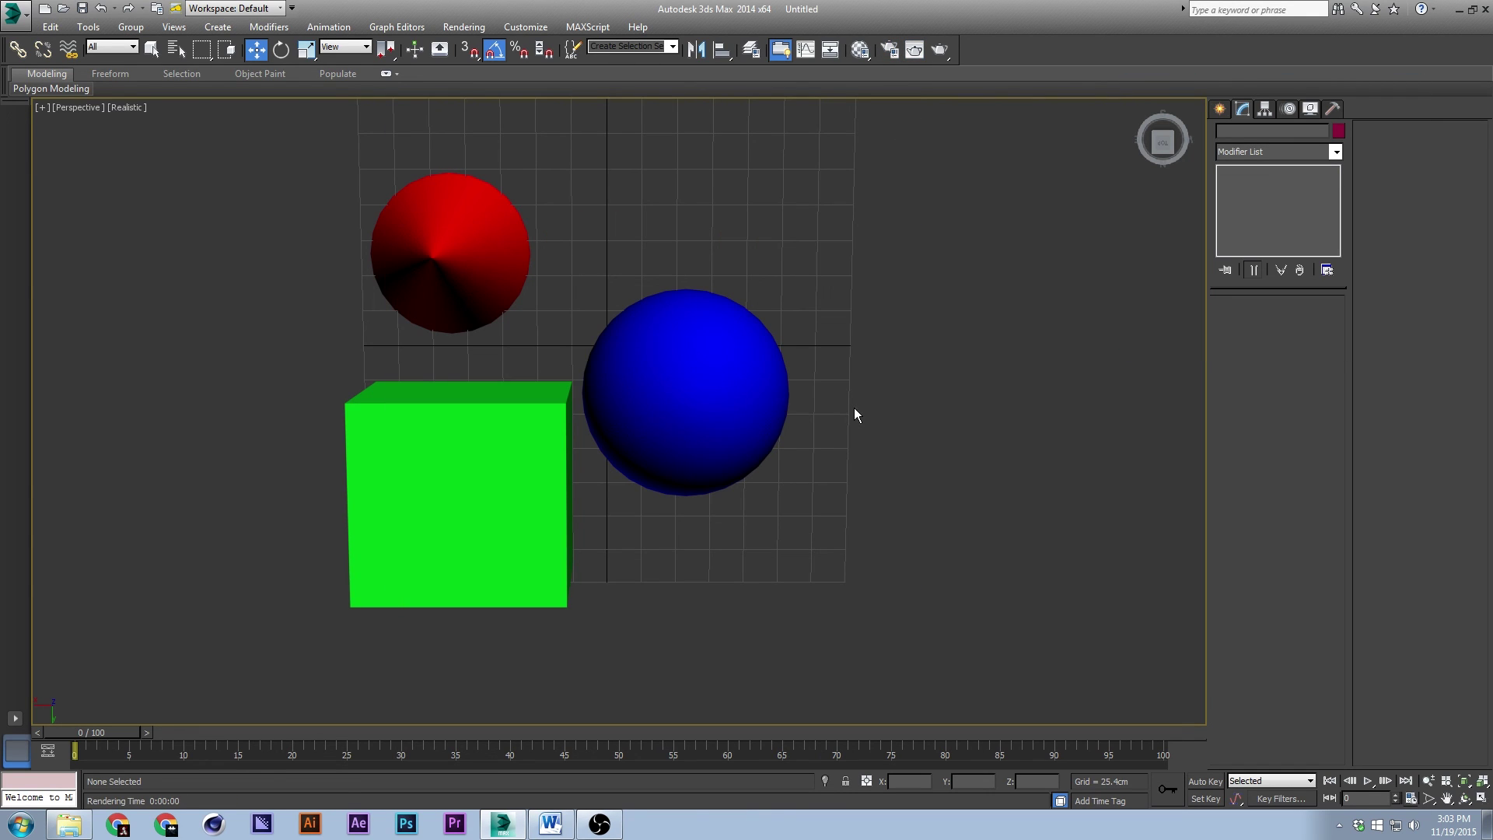
key(shift+q)
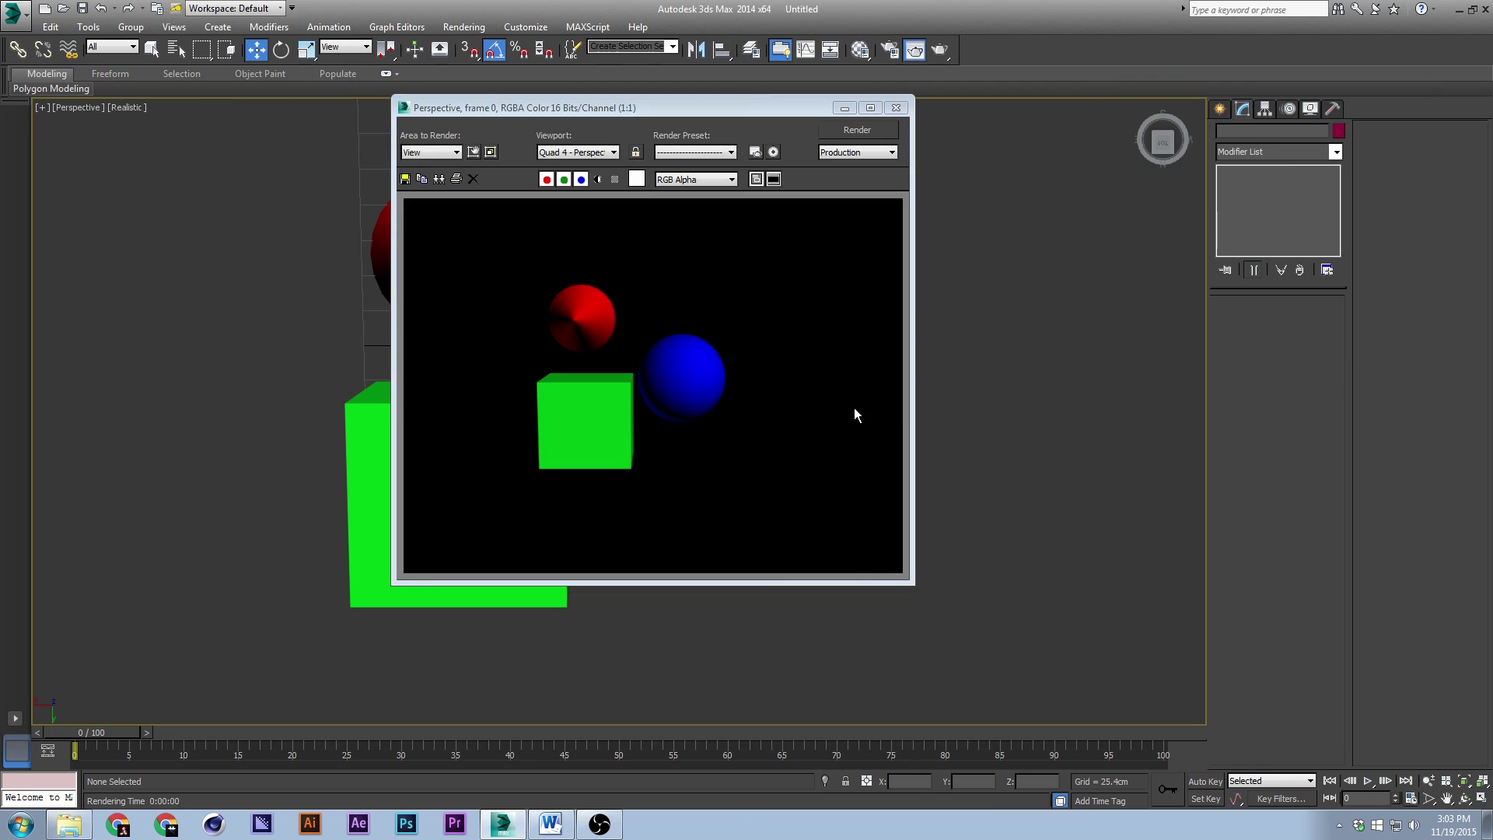
click(896, 108)
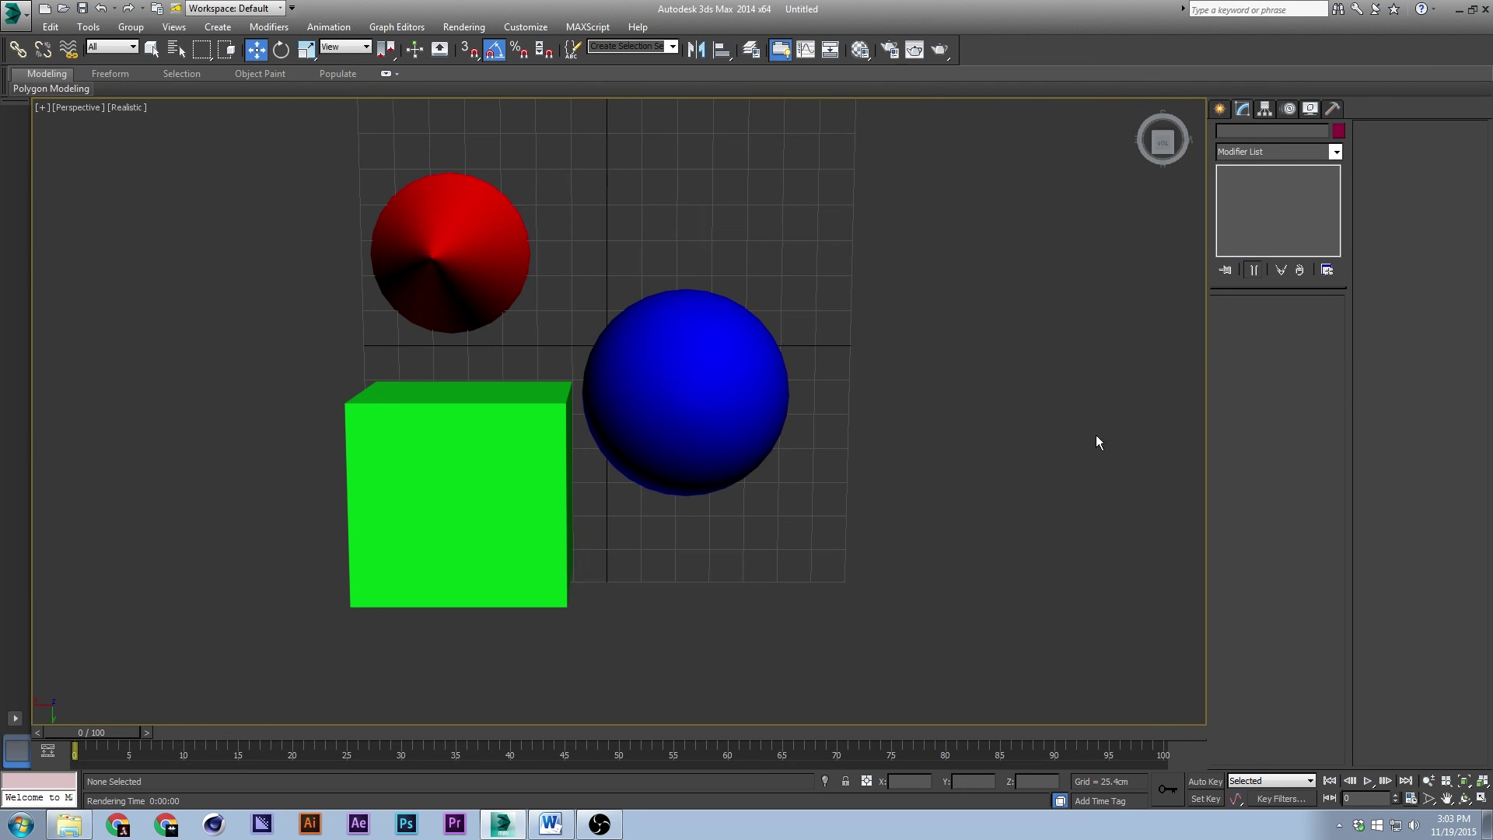
Step: Restore the four-viewport layout and quick-render with each Perspective viewport active in turn, closing the rendered frame at the end
click(1480, 799)
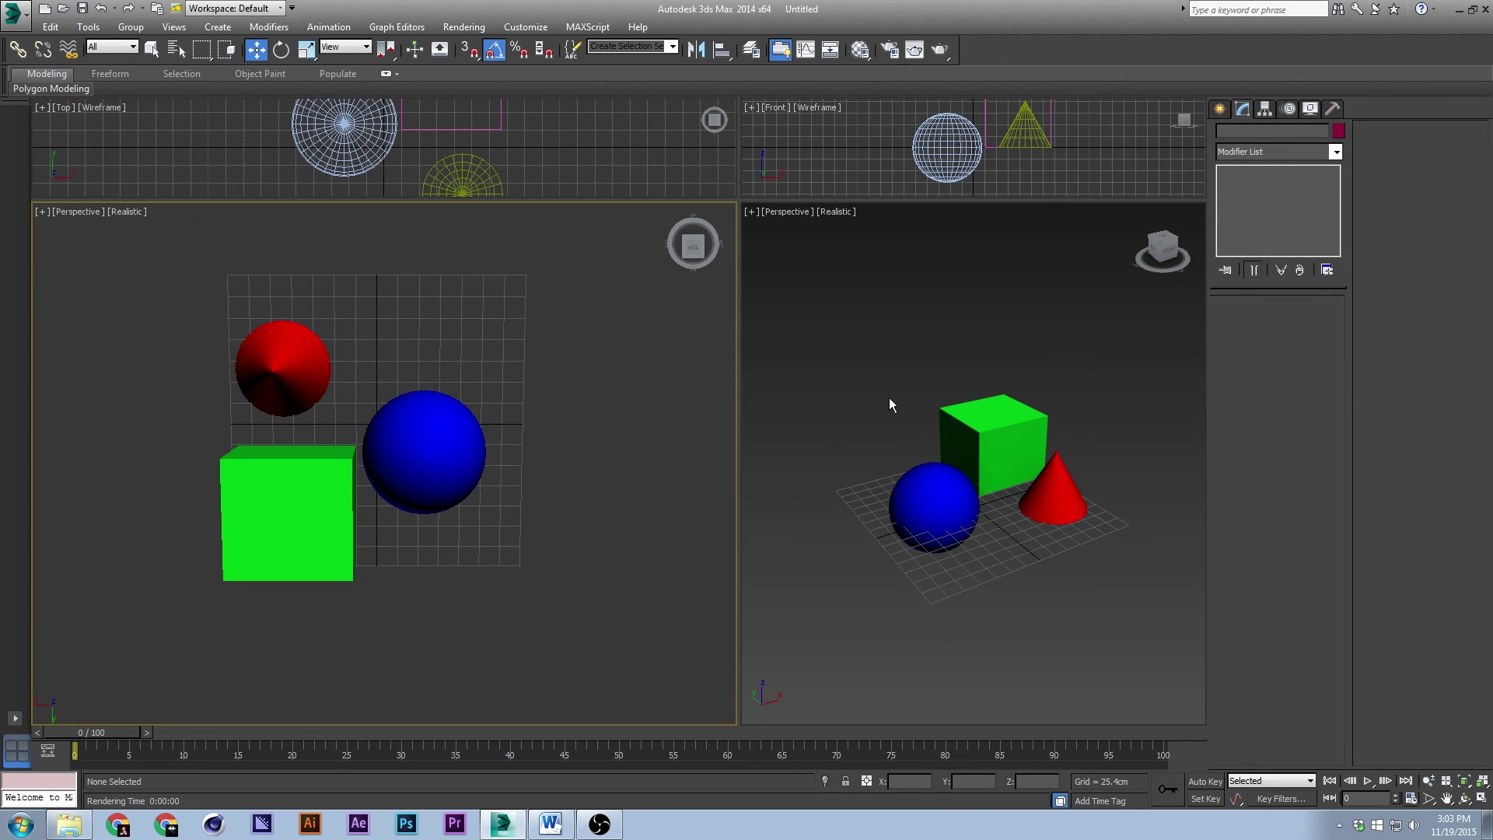
key(shift+q)
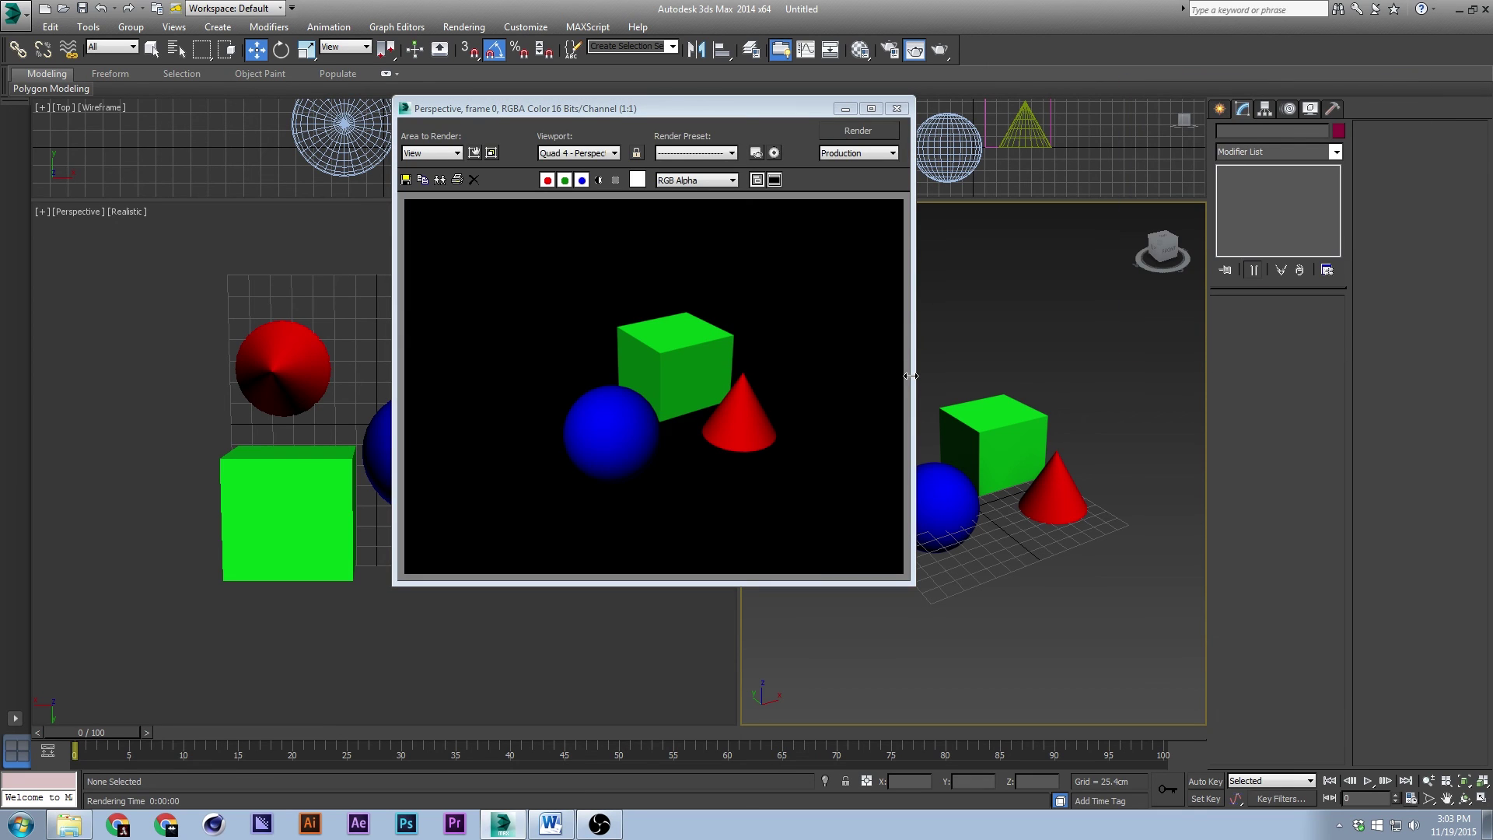
click(245, 285)
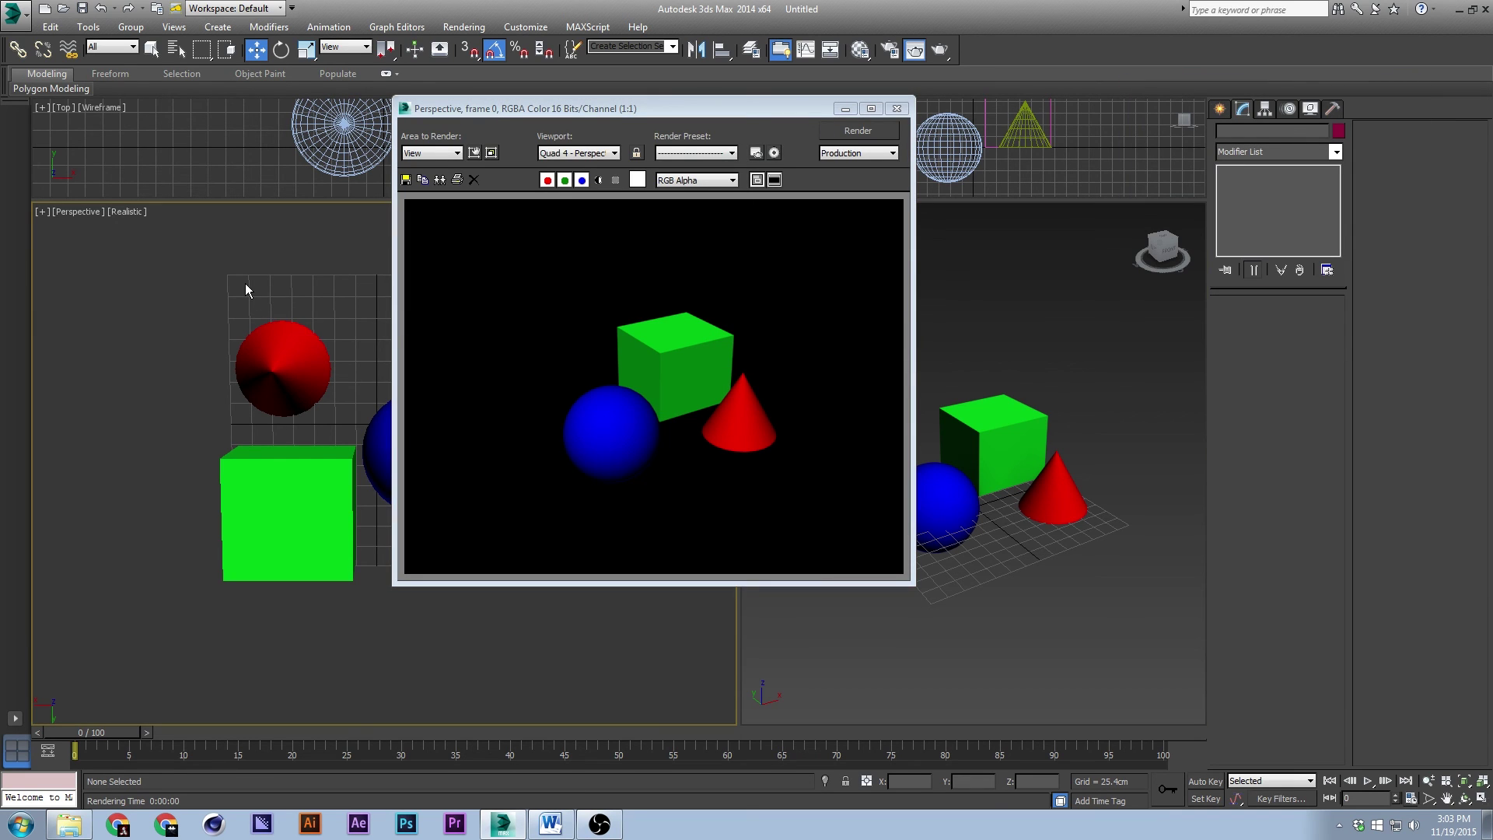
key(shift+q)
click(897, 108)
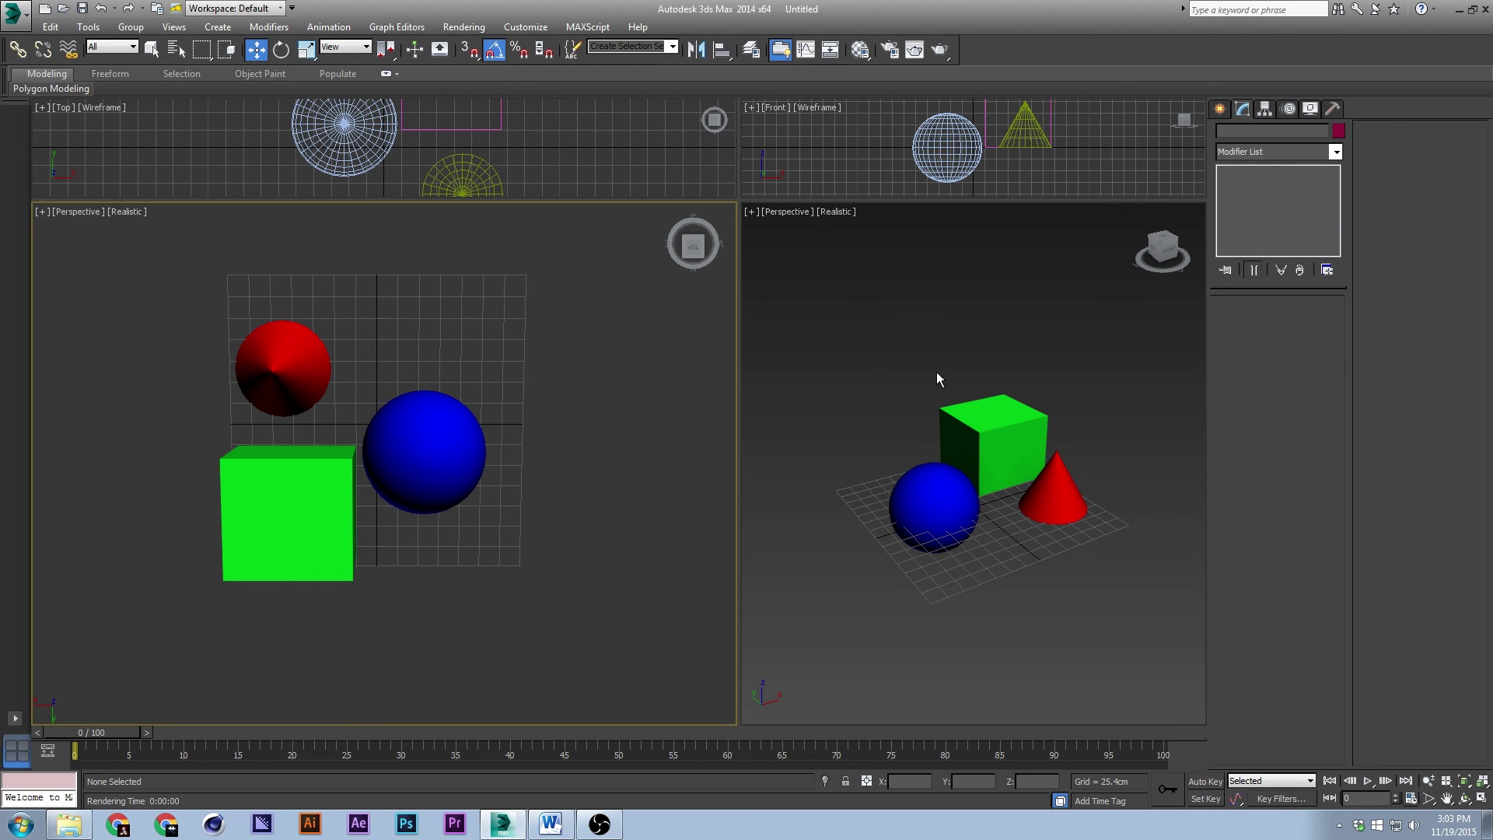
Step: Activate the original Perspective viewport and widen it by moving the vertical viewport divider, zooming out the top-down view
click(902, 441)
scroll(712, 482, down, 1)
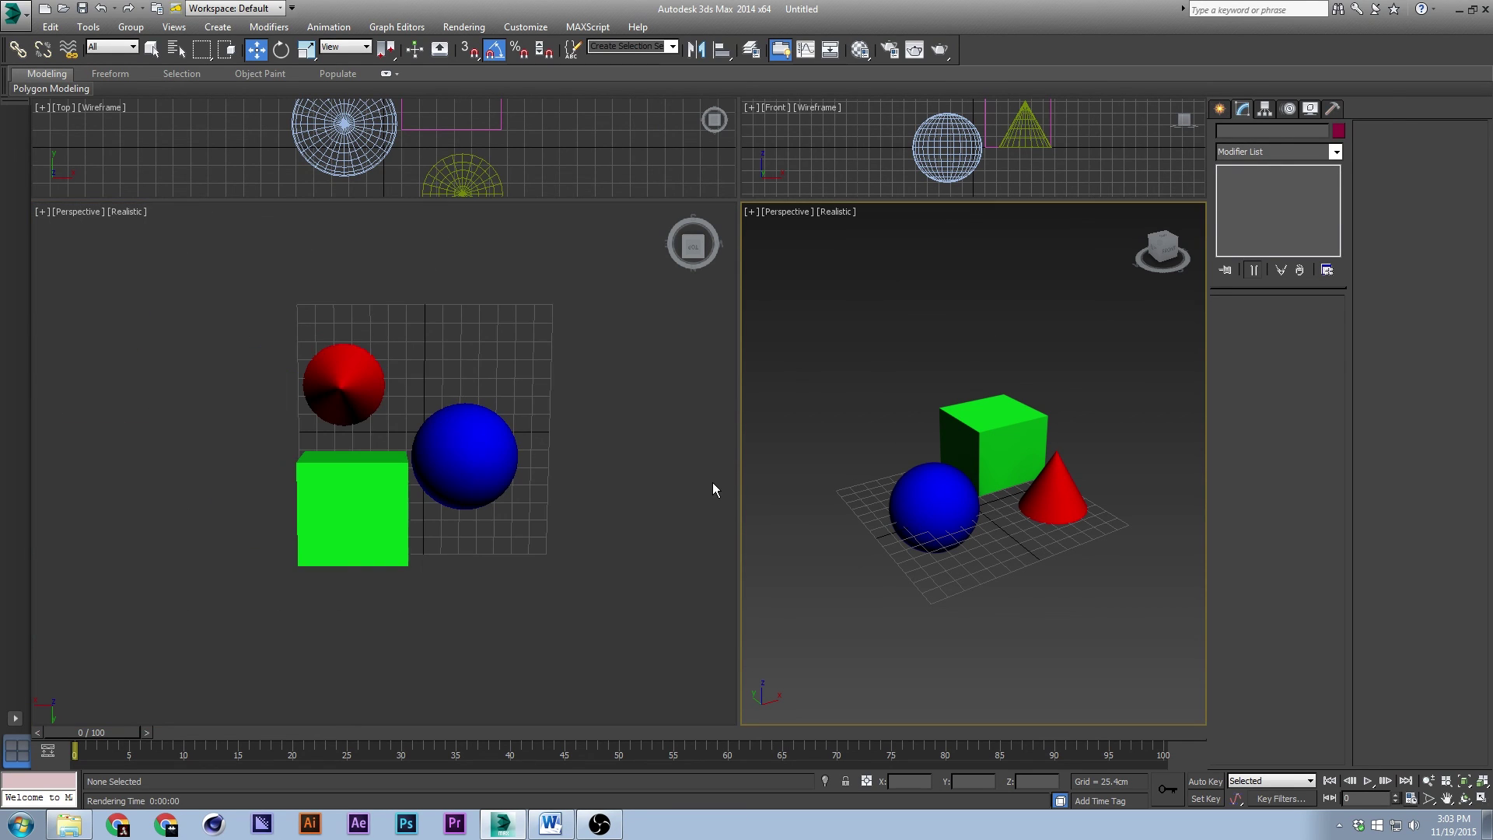
drag(740, 355, 630, 355)
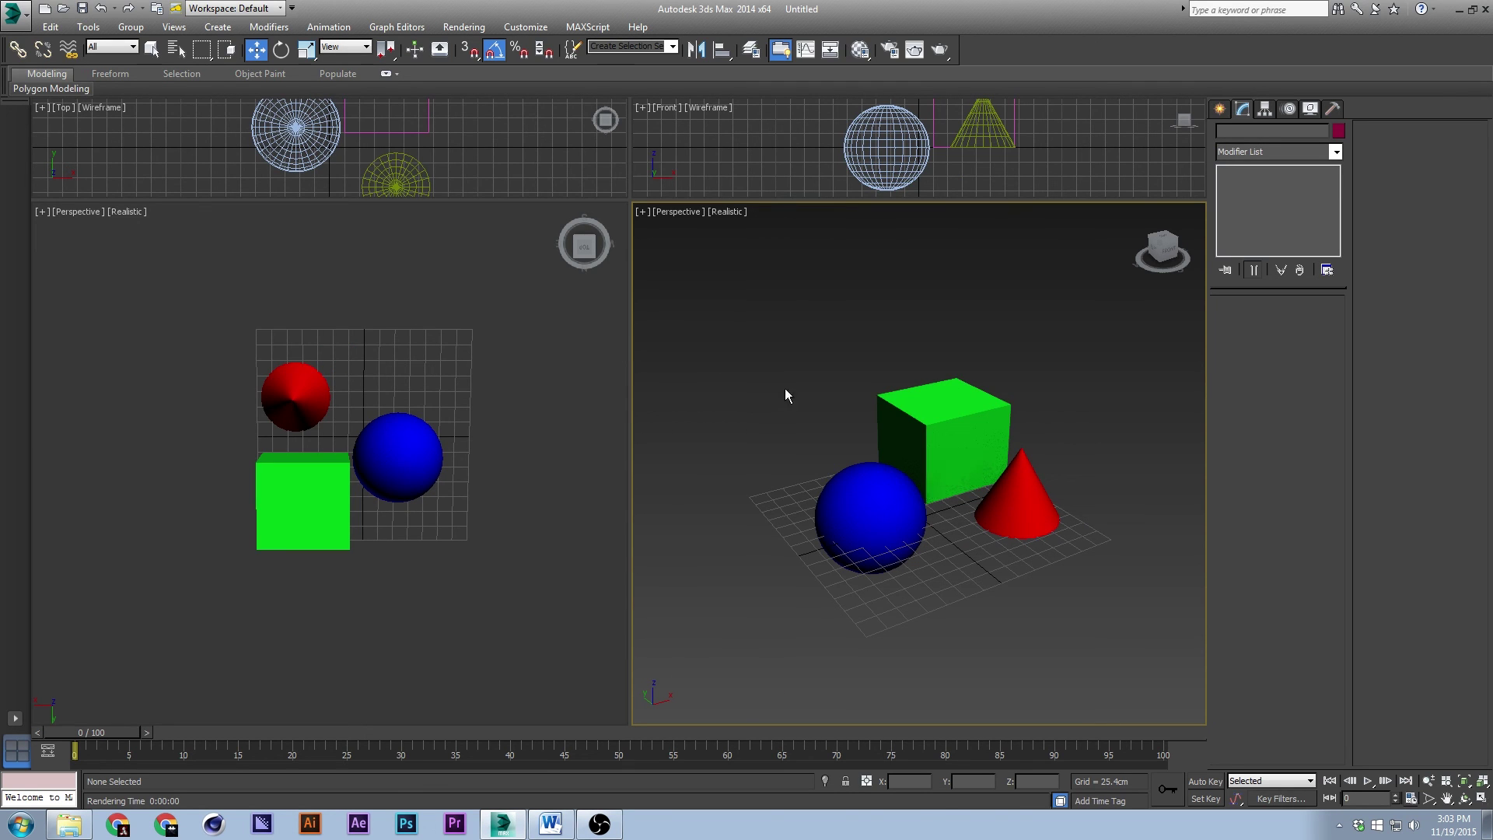
Step: Orbit and pan the original Perspective view around the objects, selecting the sphere briefly and clearing the selection
middle_drag(873, 437, 893, 513)
click(873, 515)
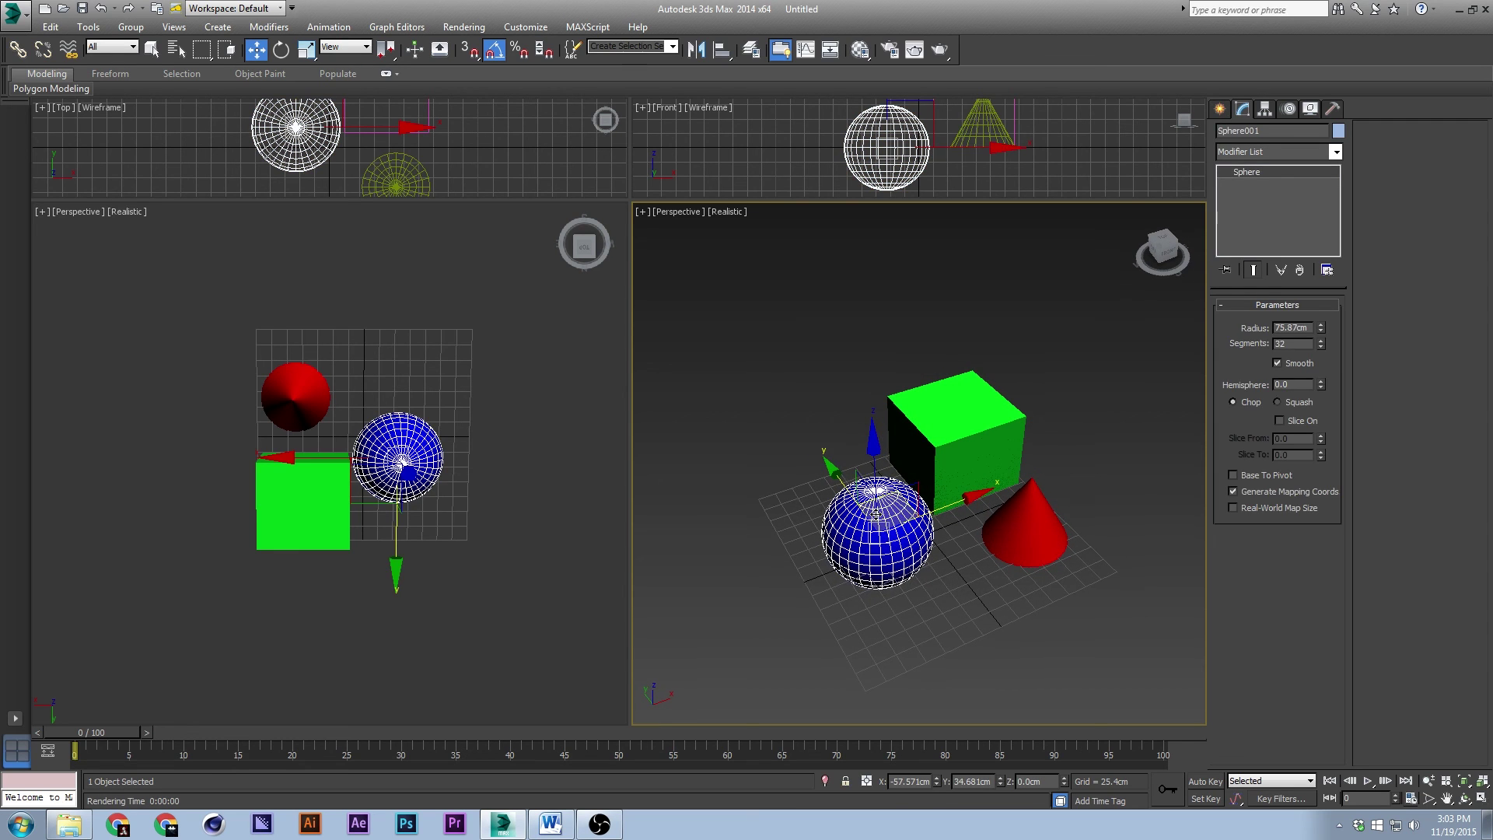
click(849, 416)
middle_drag(857, 435, 844, 418)
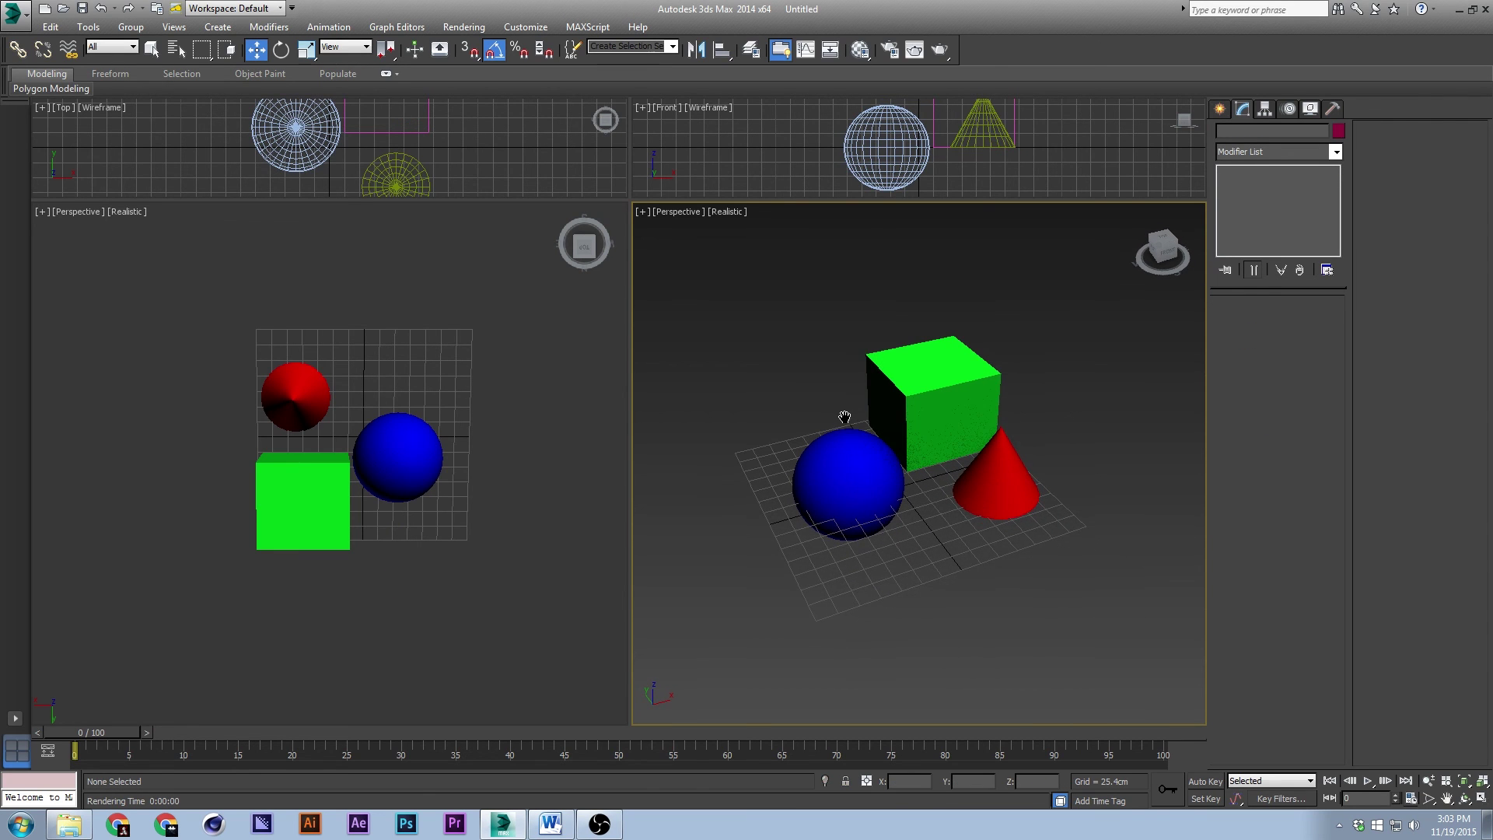